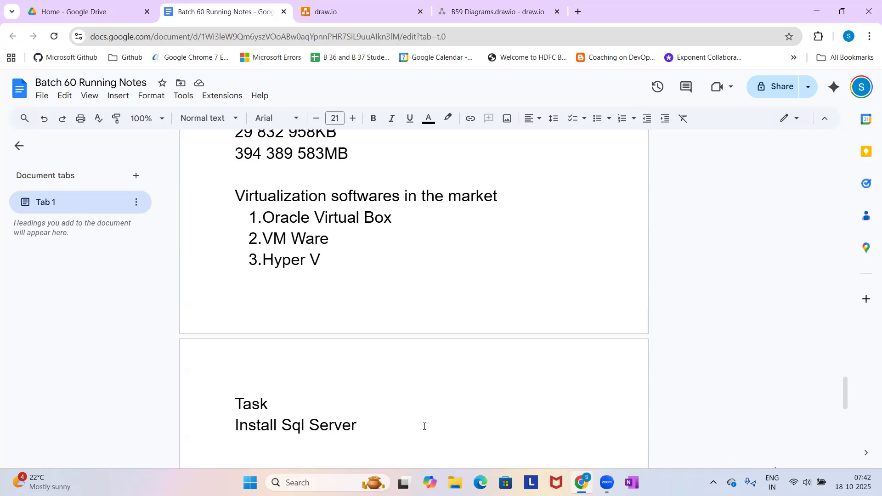
Add the line "Step1: Install Oracle Virtual Box" below "Install Sql Server" in the notes.
text(Step1:)
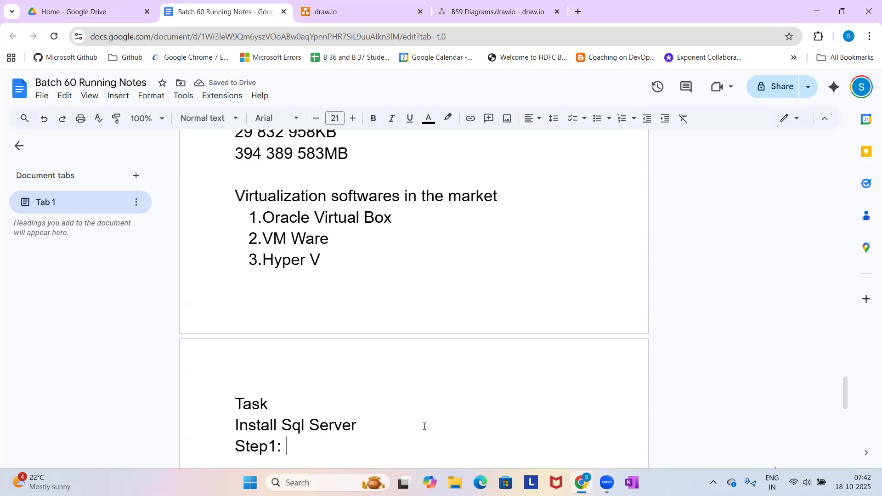
text(Install Oracl)
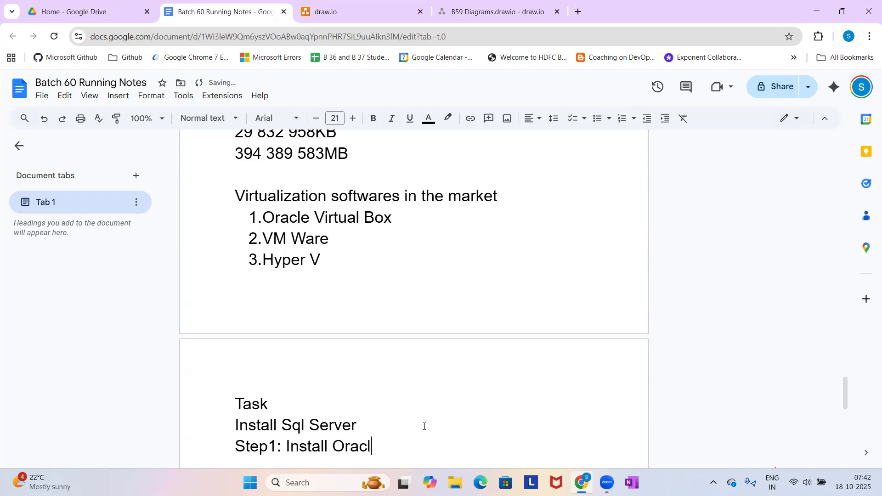
text(e Virtual Box)
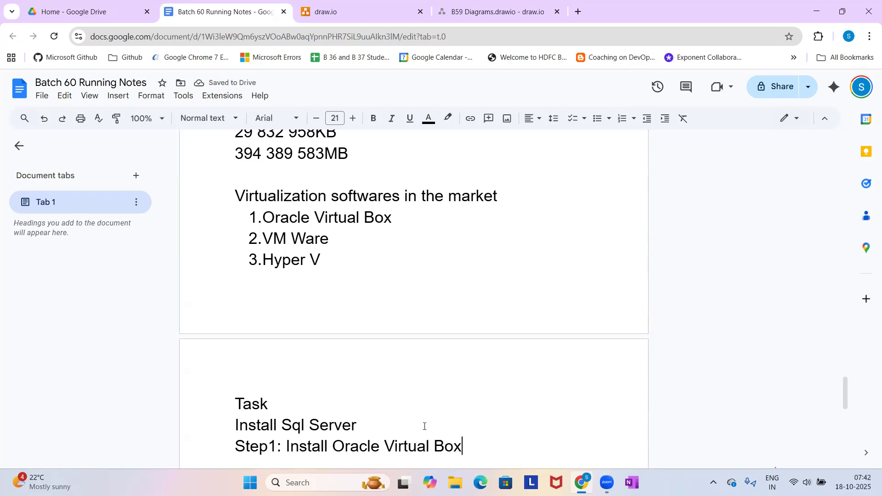
key(Return)
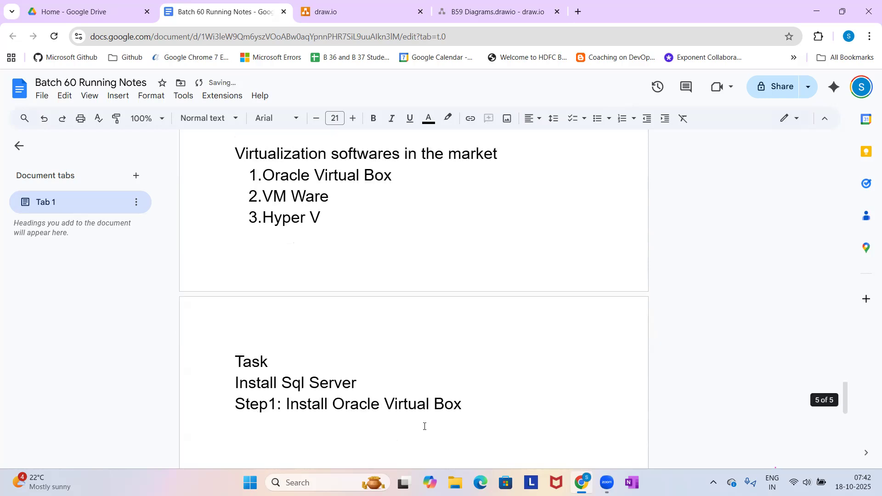
Add the line "Step 2: Create the Virtual Machine" to the task list.
text(Step 2: )
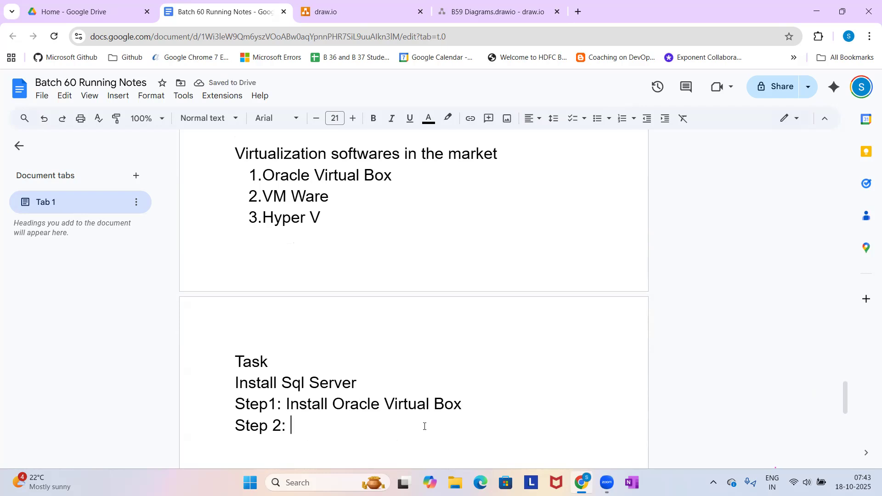
text(Create the)
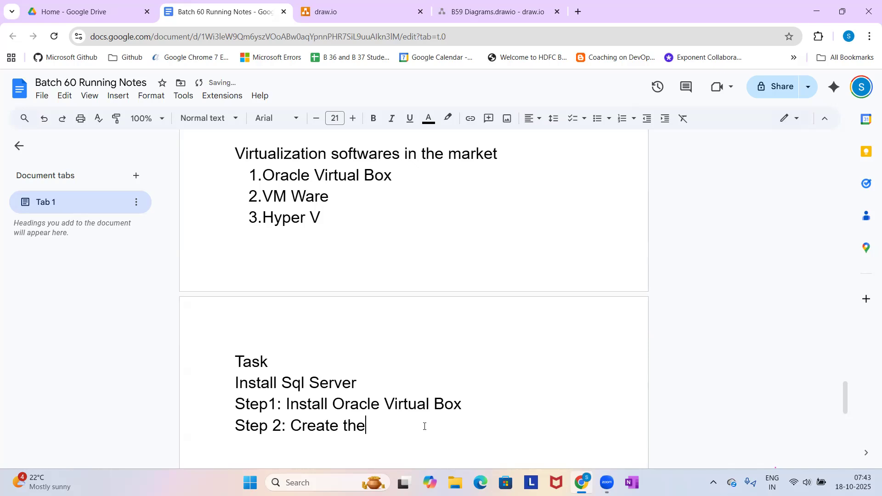
text( Virtual Machine)
key(Return)
Add the line "Step 3: Install the Windows server OS" to the task list.
text(Ste)
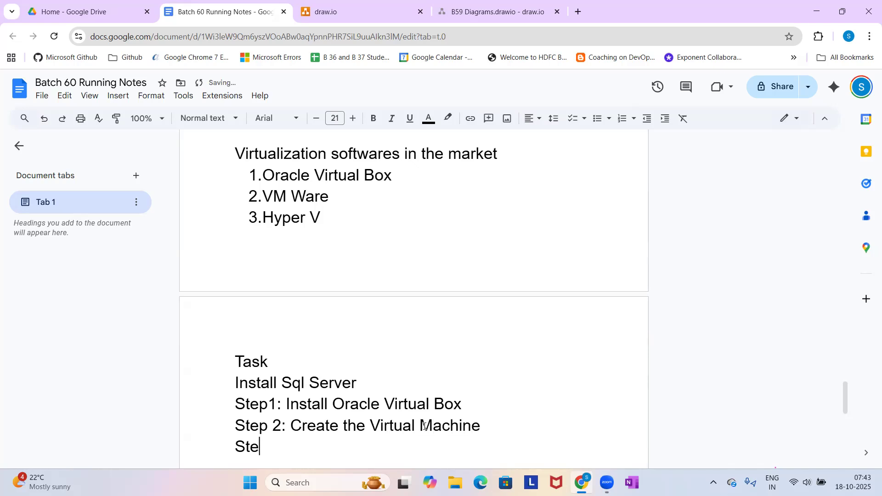
text(p 3: Install the )
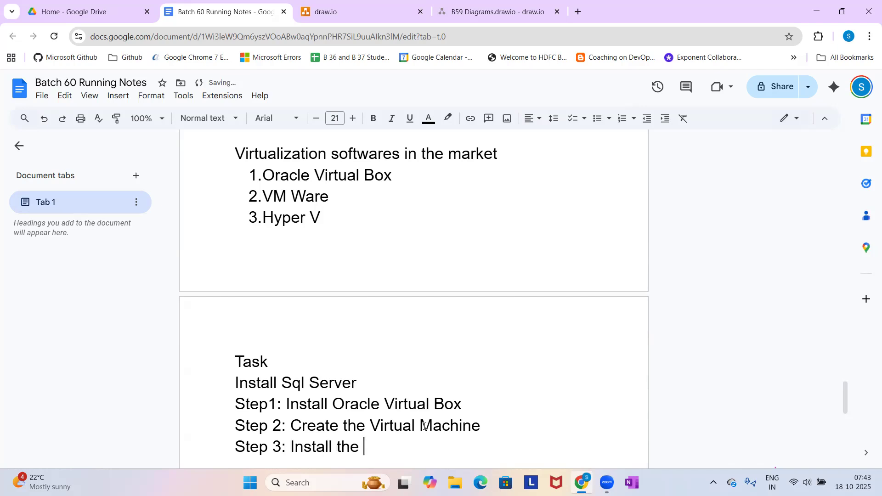
text(Windo)
key(BackSpace)
key(BackSpace)
text(ndows server OS)
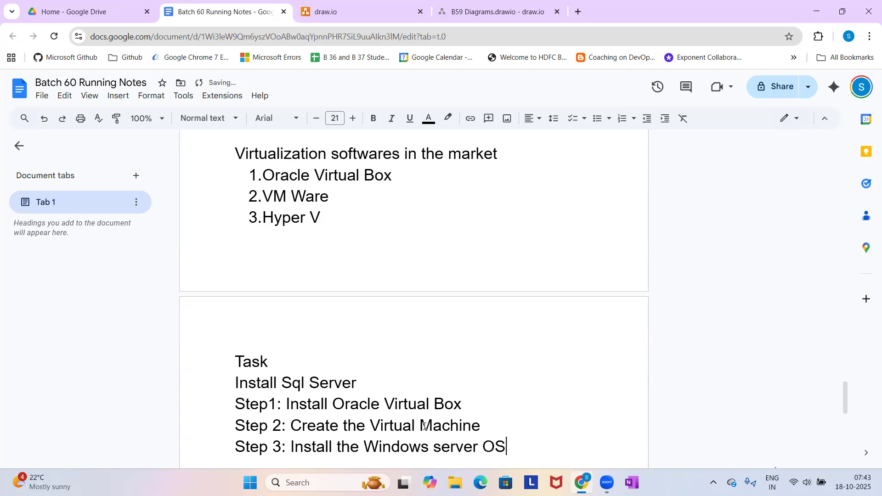
key(Return)
Add the line "Step 4: Setup the RDP" to the task list.
text(Step )
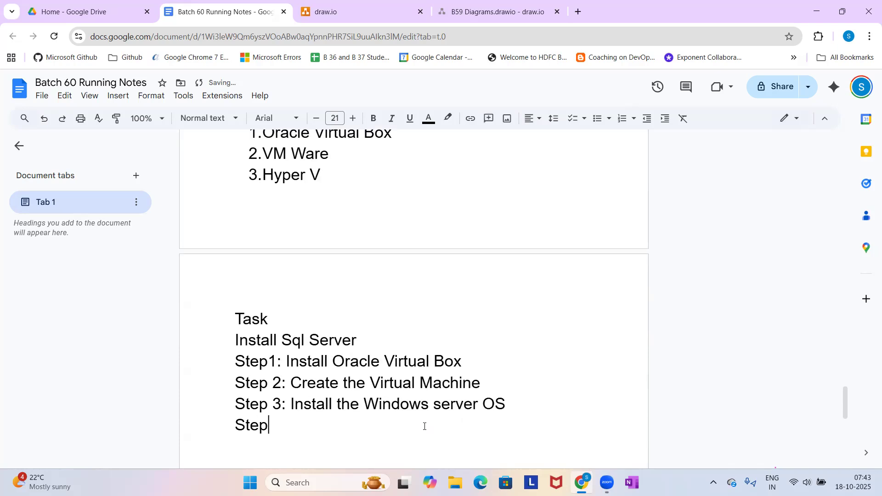
text(4:)
text(Setup the RDP)
key(Return)
Add the line "Step 5: Install Pre. Req. finally install sql server" to the task list.
text(Step 5)
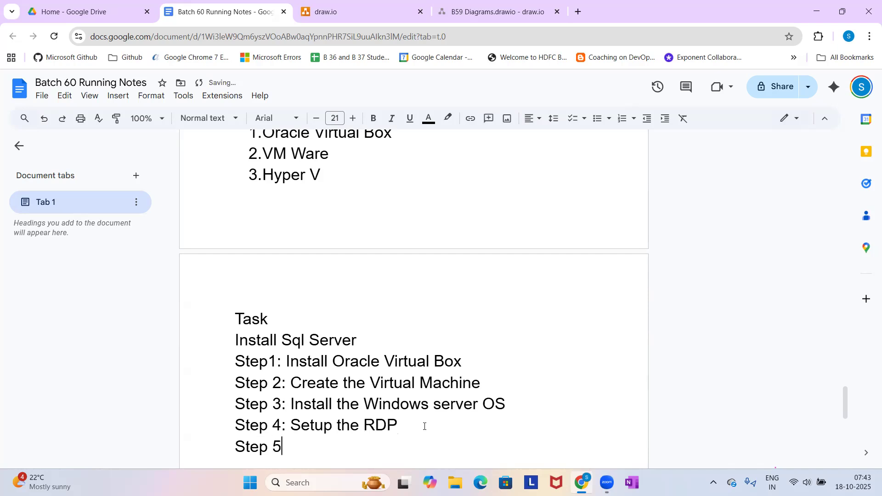
text(: Install Pre. )
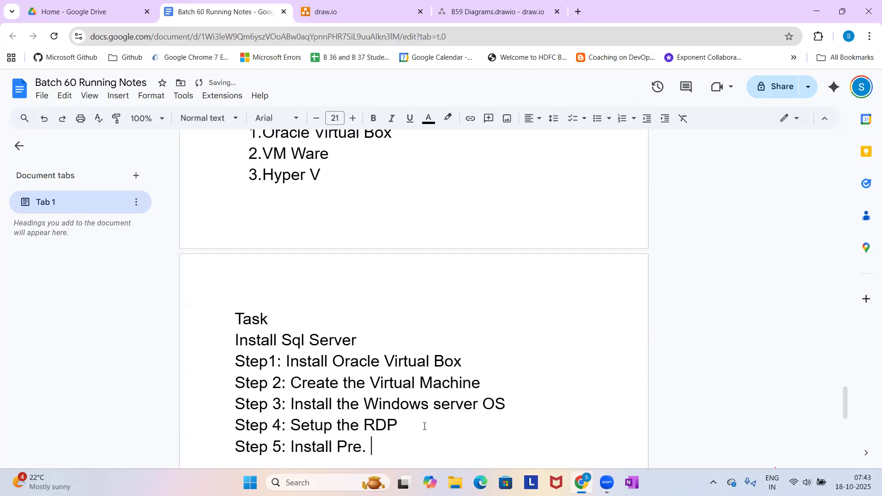
text(Req. finally install s)
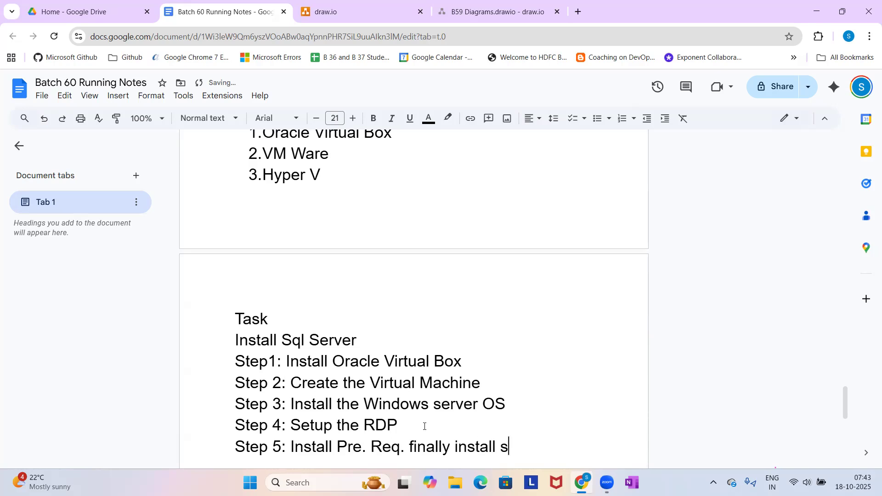
text(ql server)
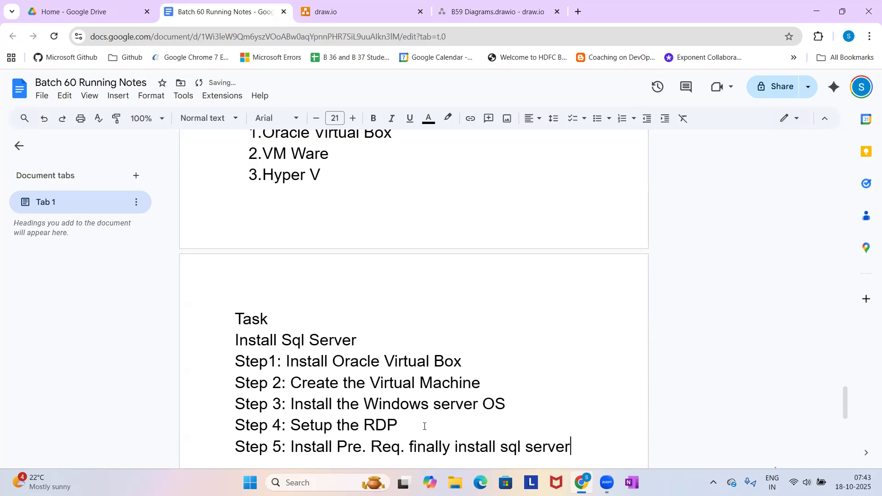
Insert the missing space in the first step's label so that it reads "Step 1:".
scroll(424, 426, down, 1)
drag(575, 376, 238, 275)
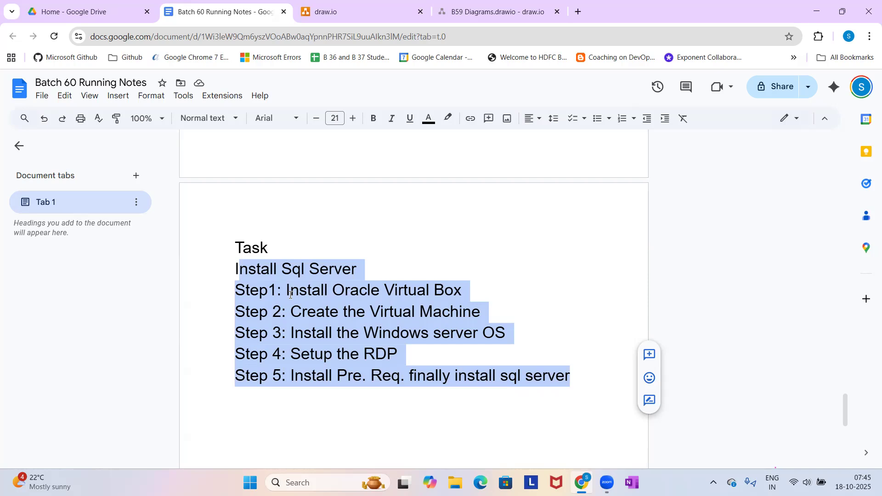
click(403, 381)
drag(398, 354, 224, 296)
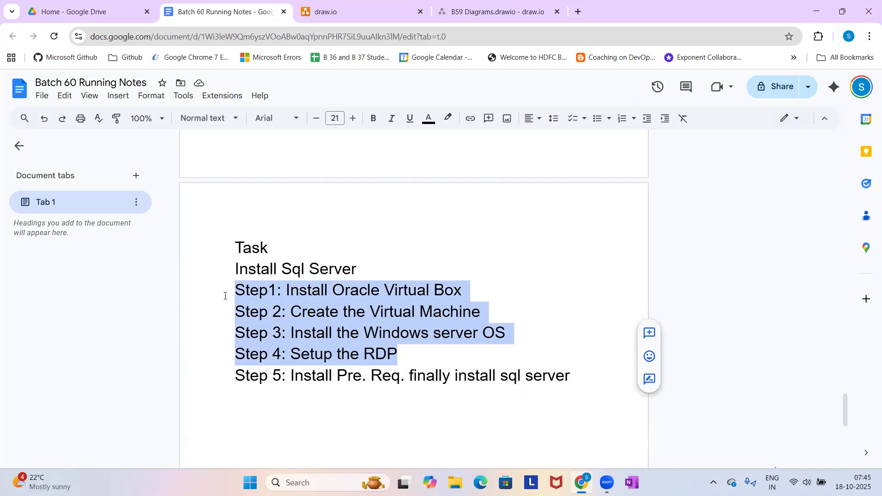
click(270, 292)
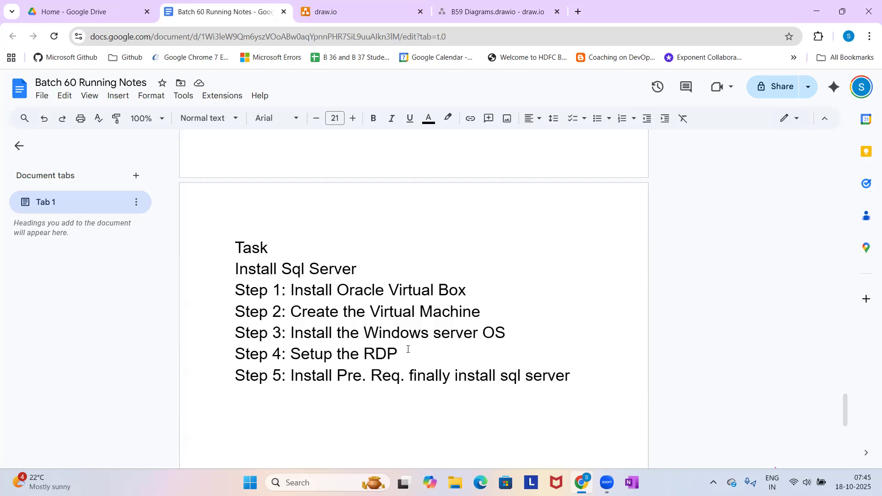
Review the five SQL Server installation steps, highlighting the preparation steps and the key wording of each line.
drag(411, 350, 230, 295)
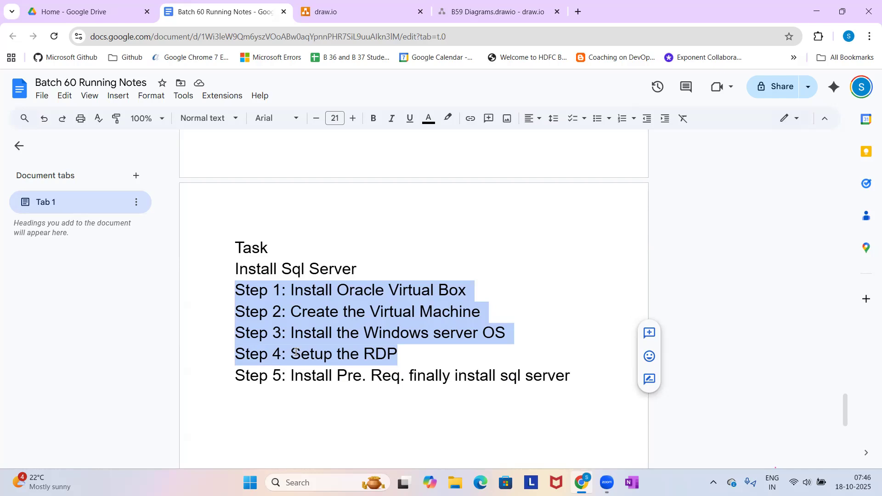
click(411, 362)
drag(411, 362, 232, 291)
click(297, 334)
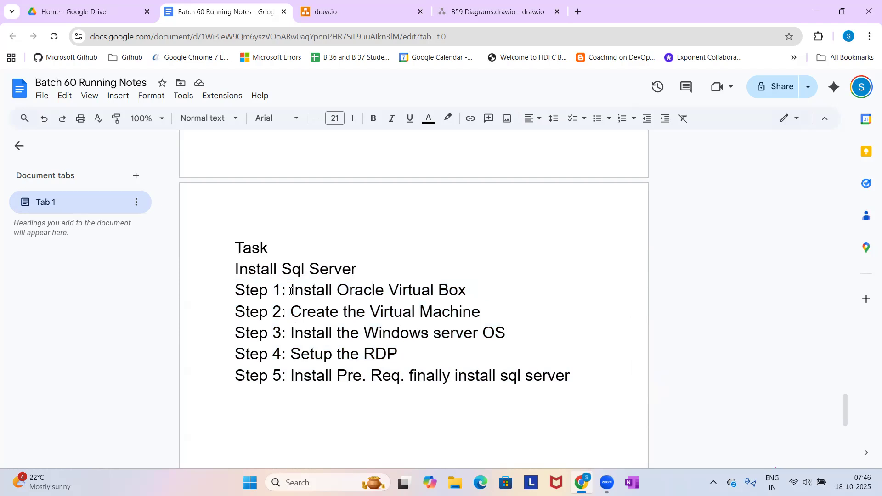
drag(291, 291, 388, 297)
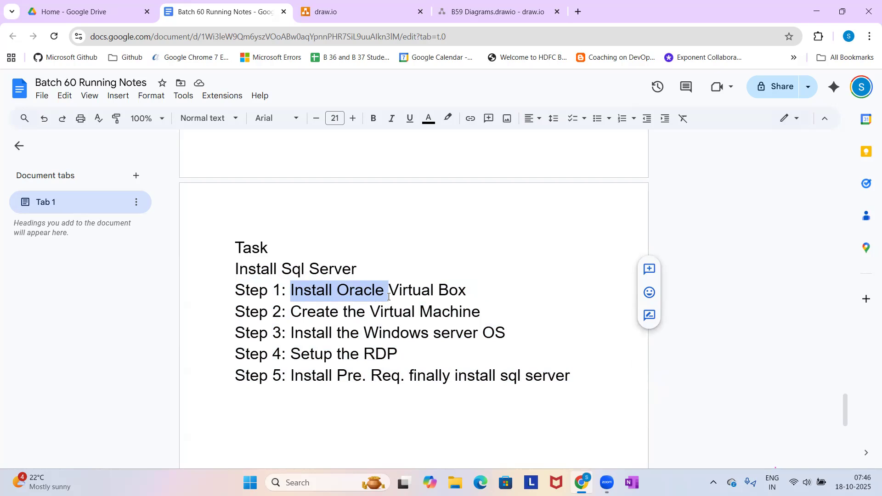
click(388, 297)
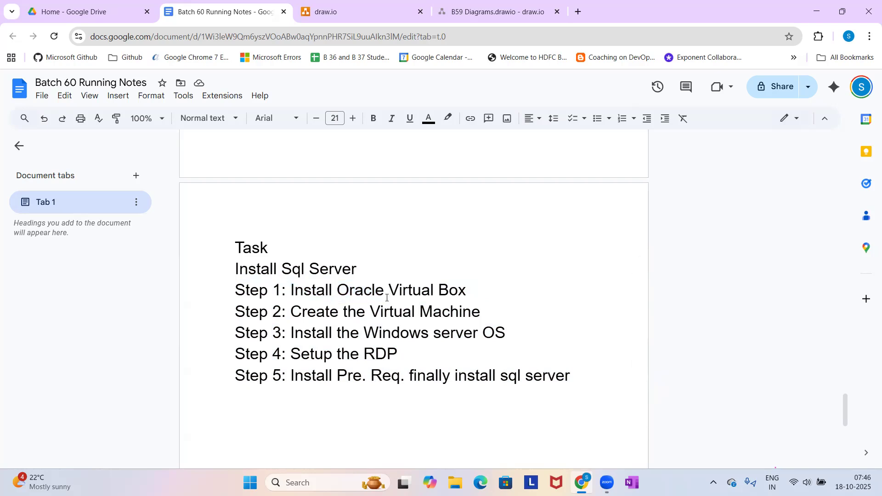
drag(326, 315, 421, 336)
drag(361, 354, 407, 356)
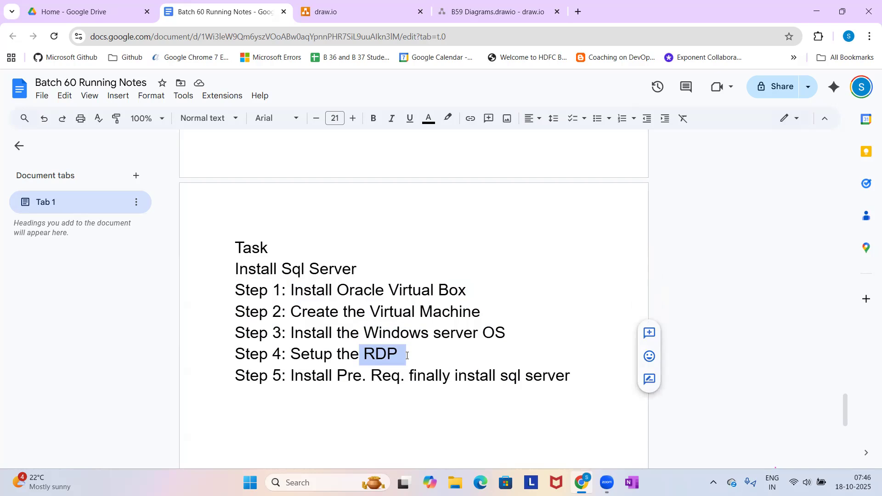
drag(348, 377, 506, 388)
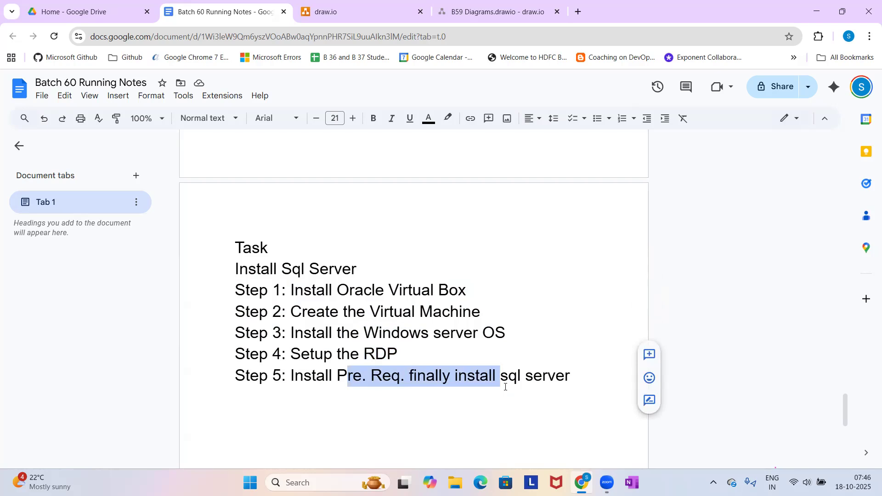
click(510, 362)
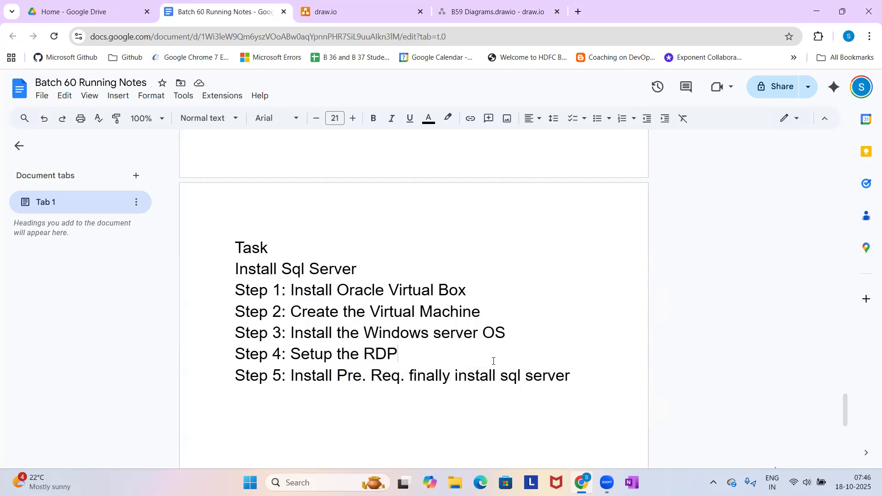
drag(423, 354, 237, 292)
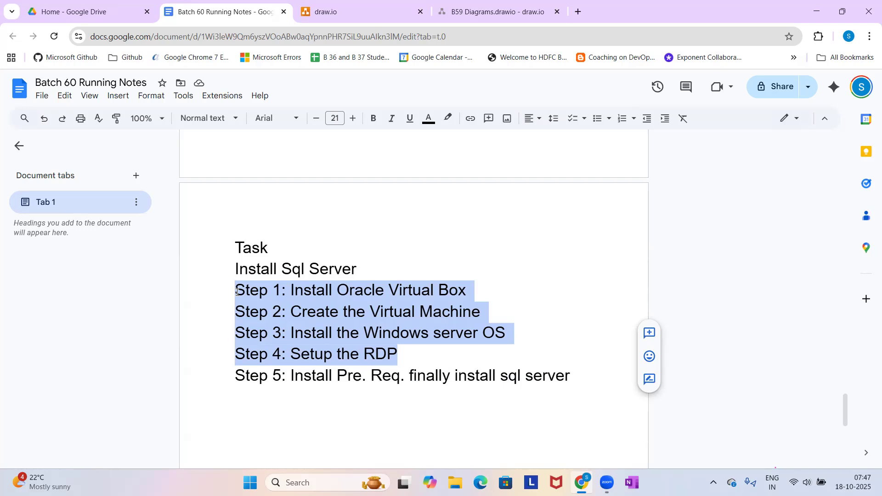
click(346, 290)
drag(251, 290, 444, 278)
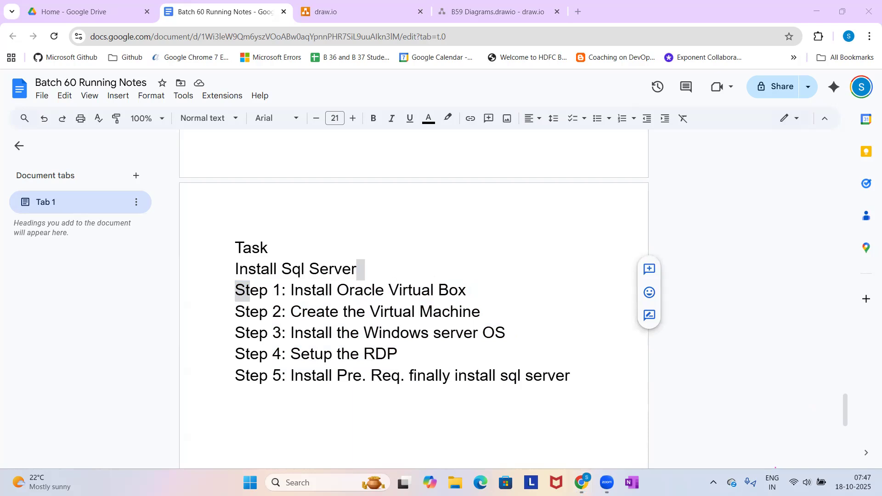
Go to the desktop, run Oracle VM VirtualBox as administrator and dismiss its new-version notice.
click(879, 482)
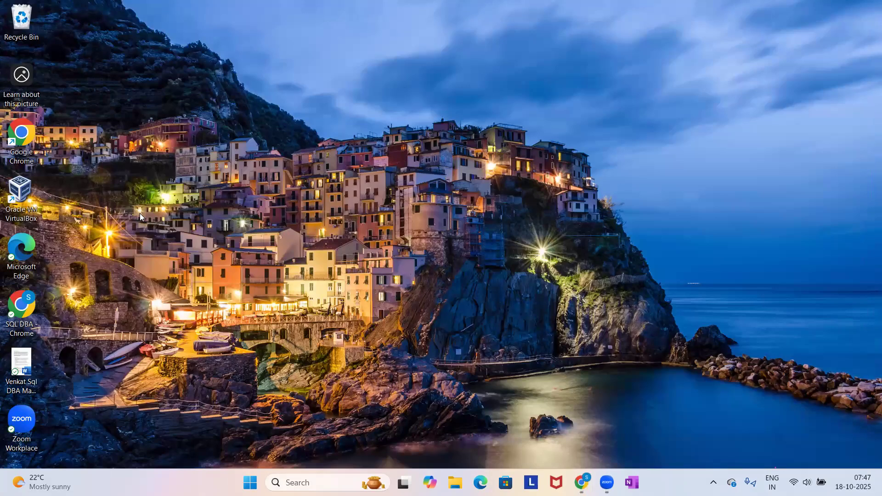
right_click(36, 197)
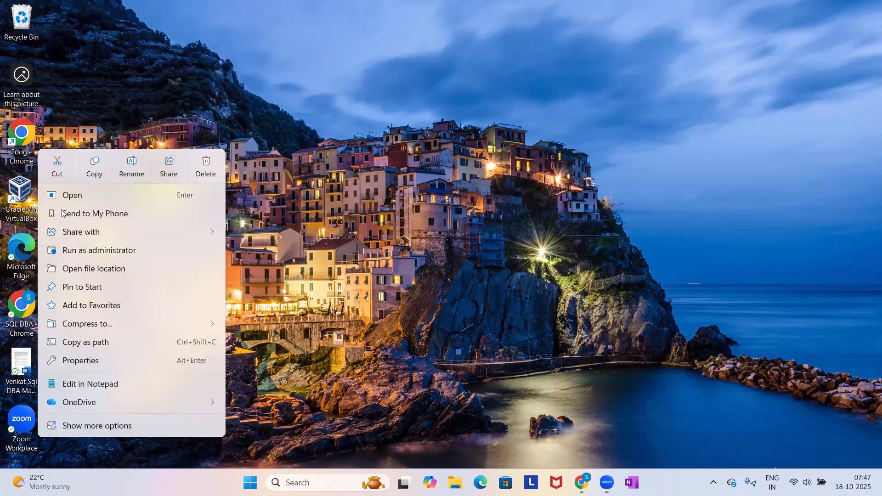
click(100, 250)
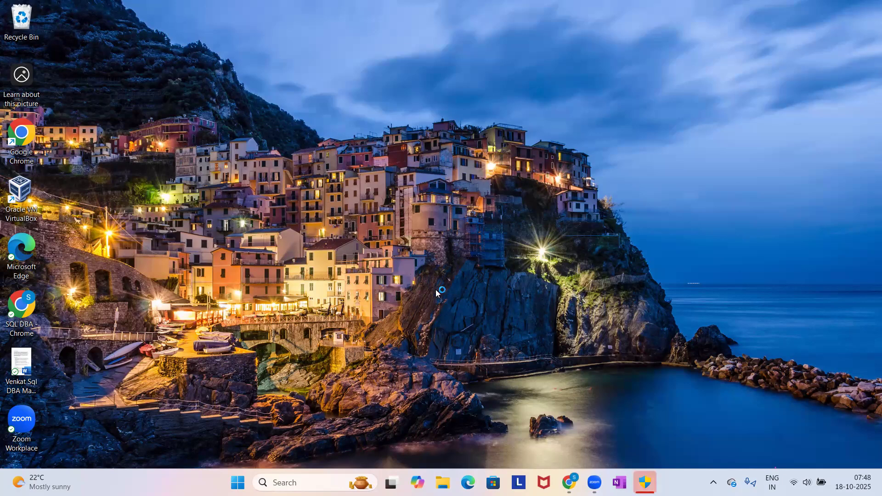
click(645, 481)
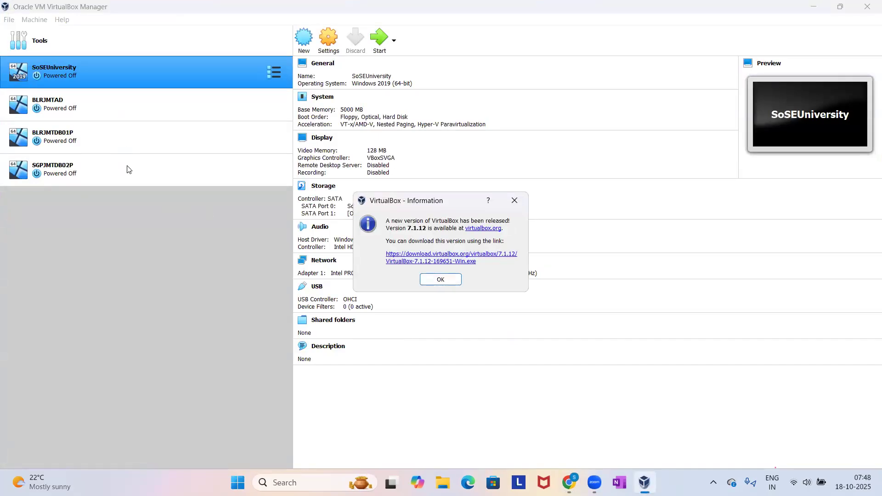
click(433, 281)
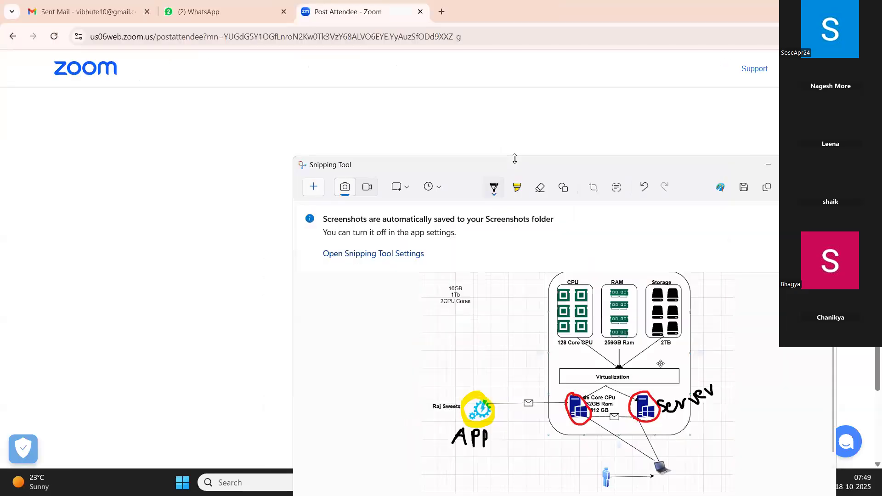
Close the WhatsApp browser tab and search Google for "download oracle virtualbox" in a new tab.
click(423, 100)
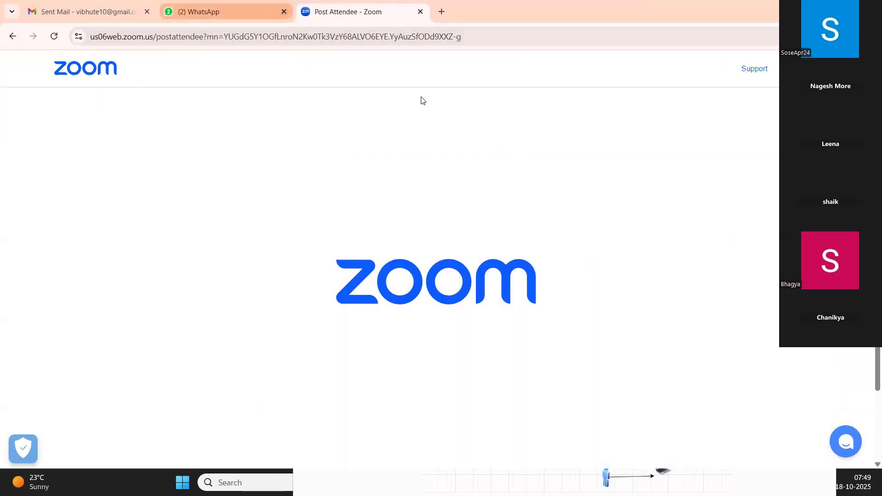
click(284, 12)
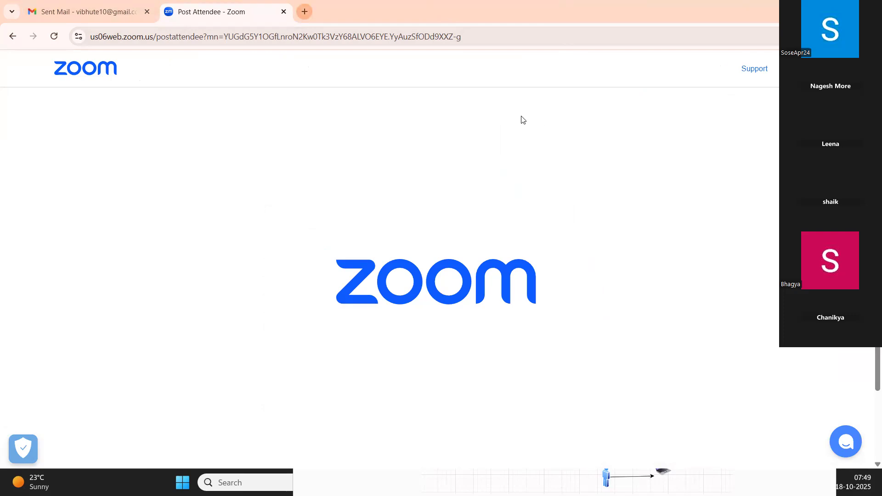
key(ctrl+t)
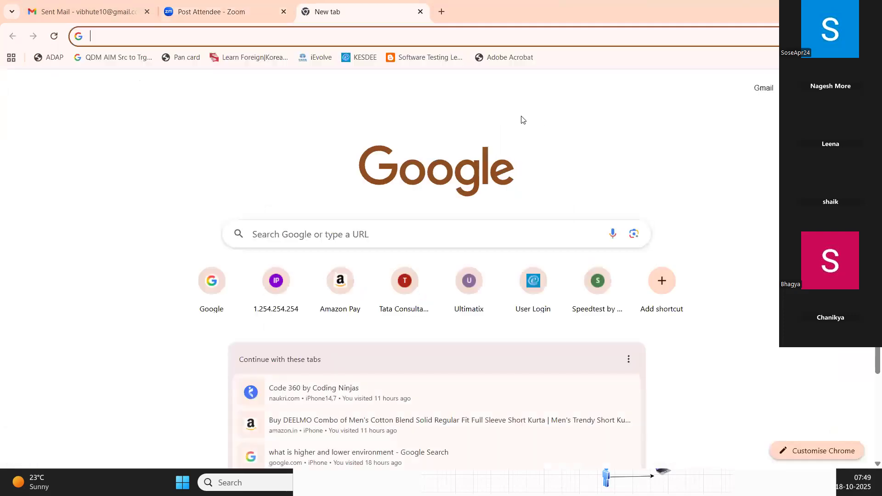
click(323, 230)
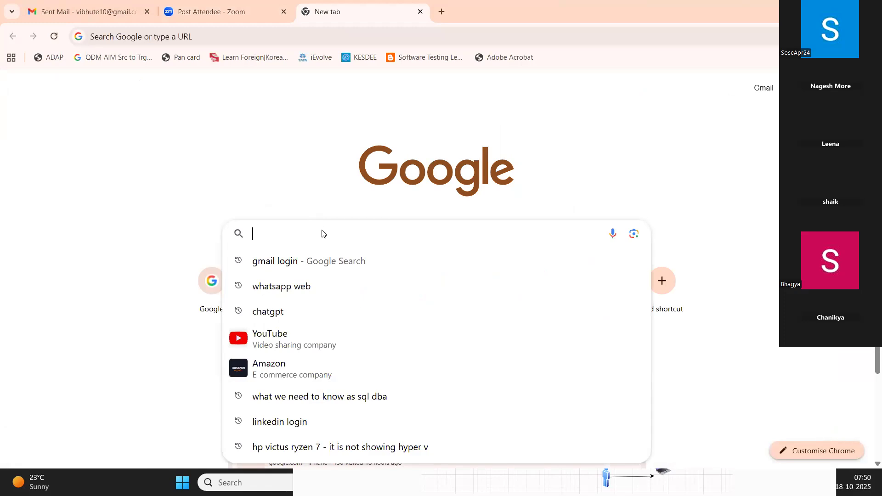
text(DOWNLOAD OR)
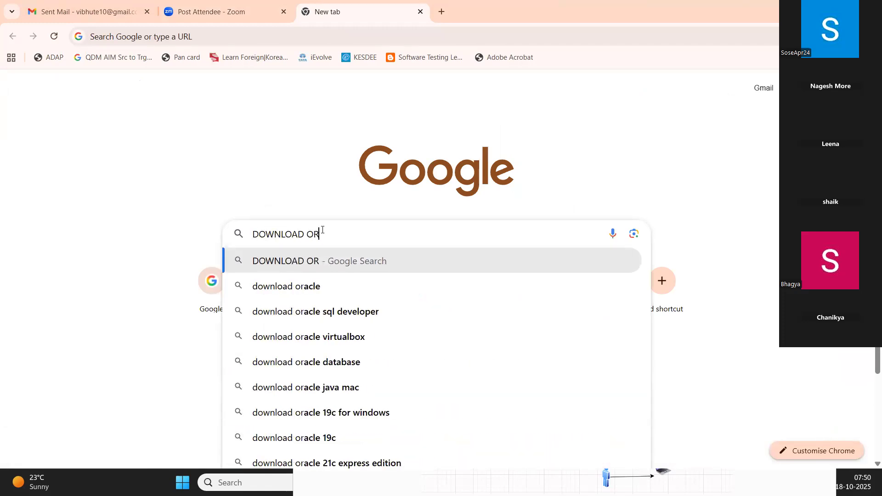
text(AC)
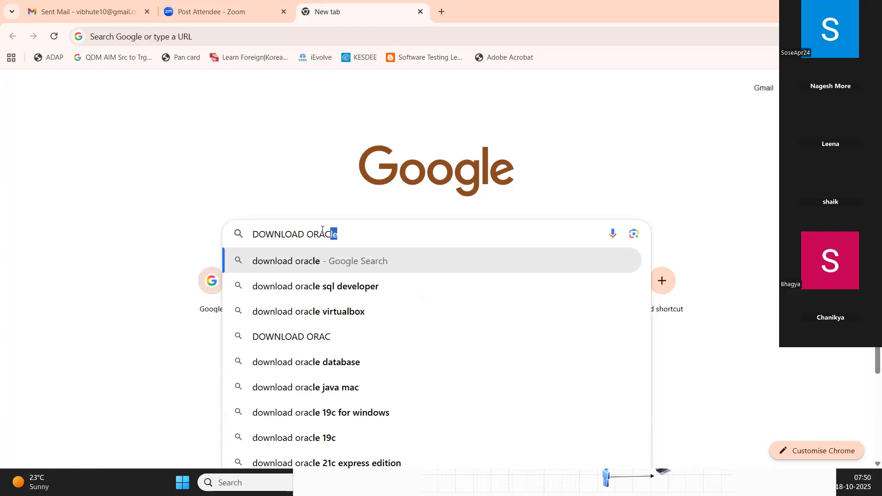
text(LE VIR)
key(Return)
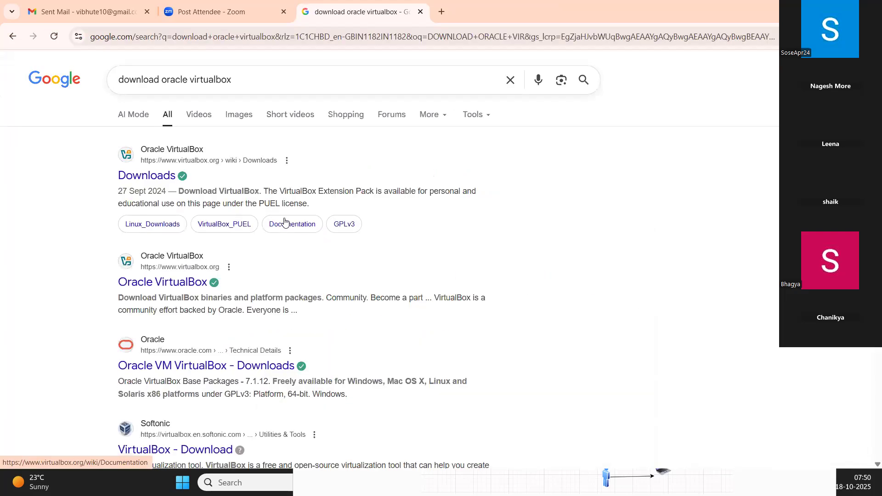
Try to open the VirtualBox Downloads page and the Oracle VirtualBox home page from the search results, returning to the results each time.
click(147, 181)
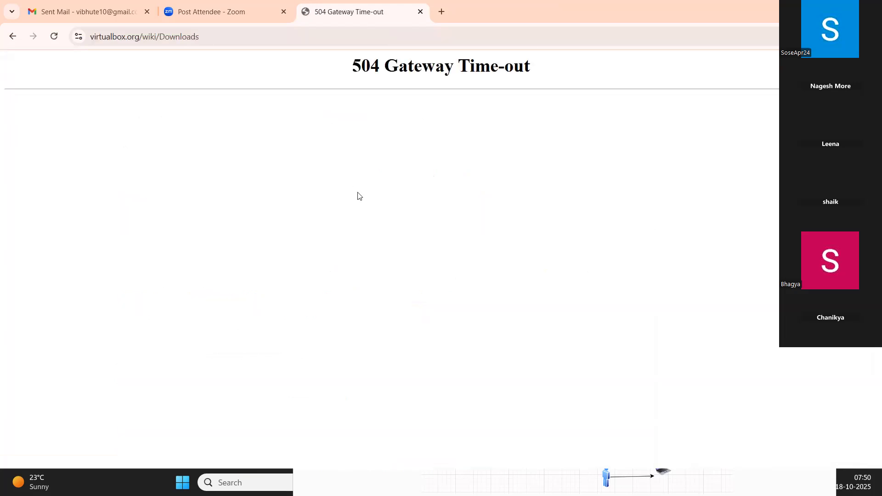
click(17, 39)
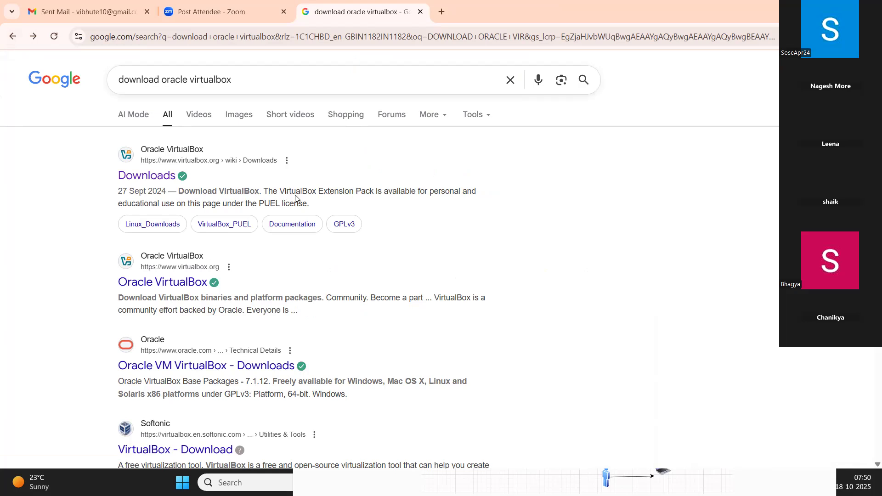
click(160, 283)
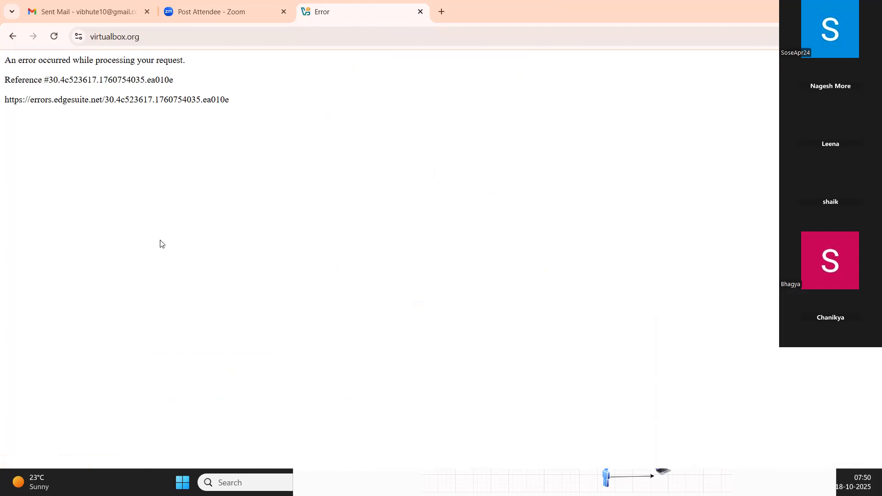
click(11, 37)
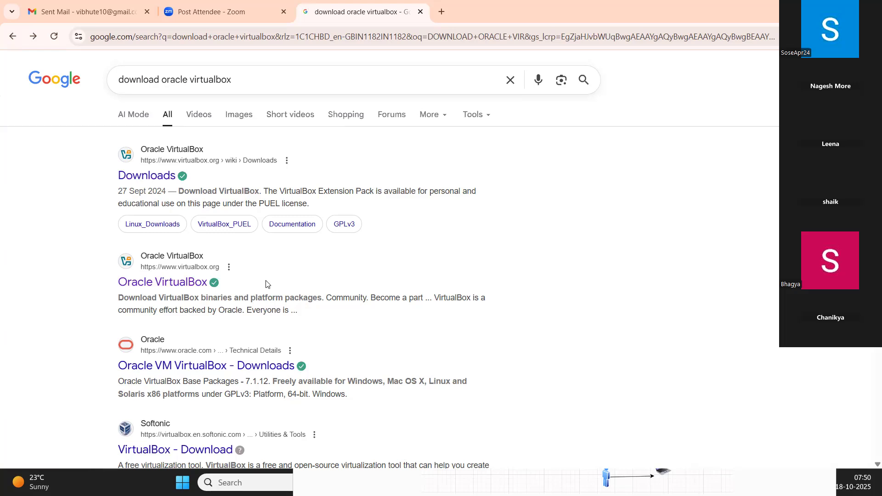
scroll(275, 290, down, 1)
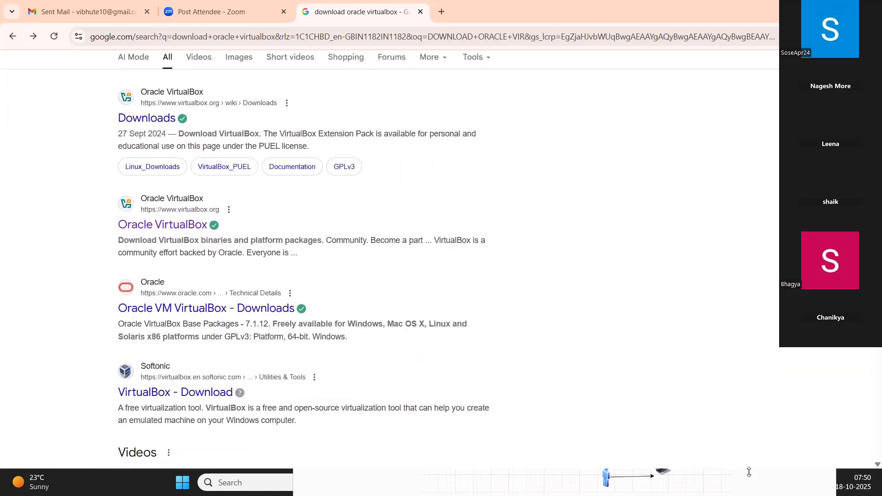
Dismiss the Snipping Tool window that covers part of the browser and the taskbar.
click(426, 465)
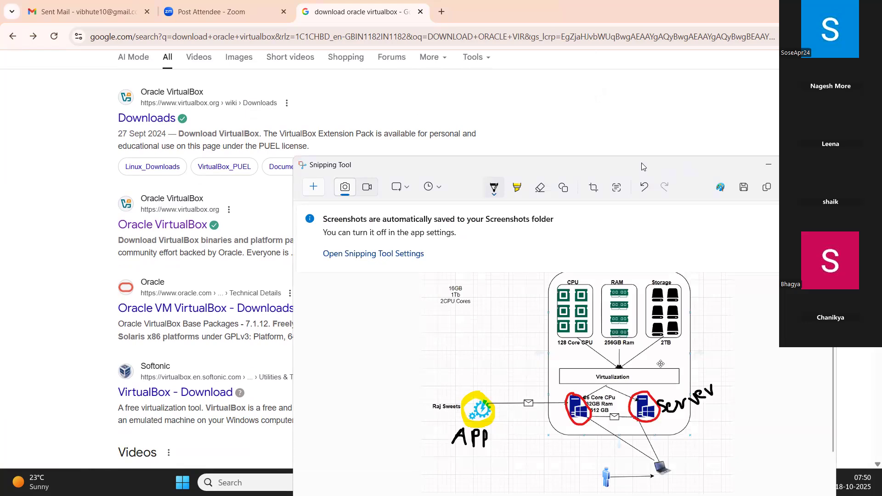
drag(685, 171, 554, 175)
click(691, 169)
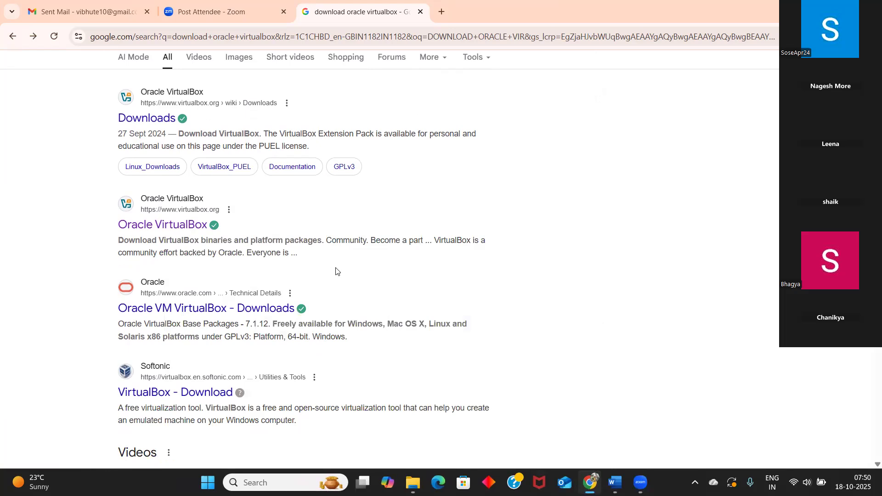
Retry the VirtualBox Downloads search result, opening it in the current tab and also in a new tab.
scroll(194, 216, up, 2)
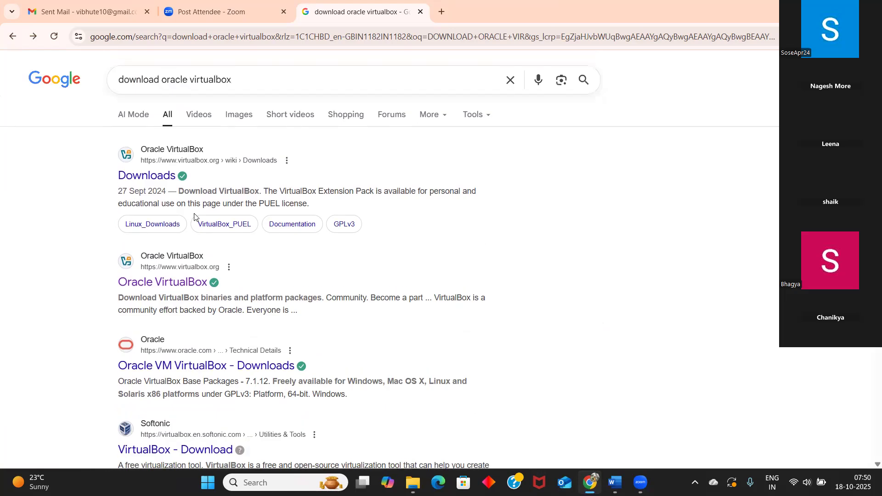
click(141, 179)
right_click(137, 179)
click(180, 191)
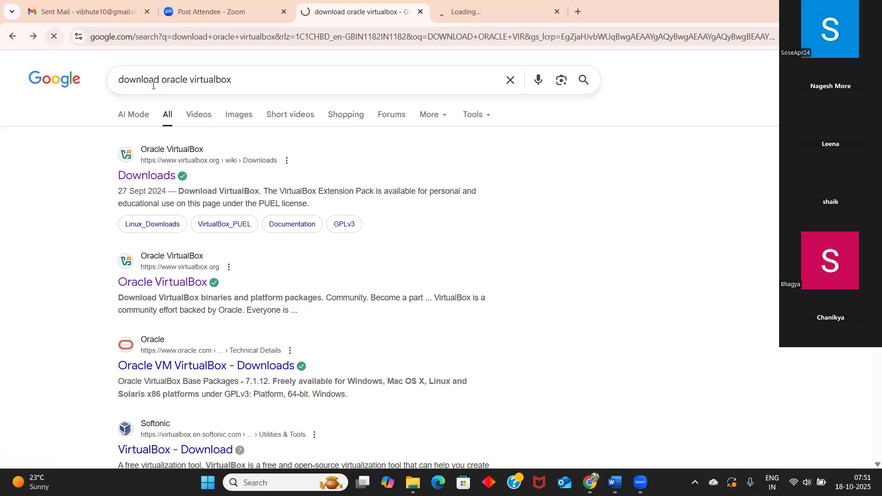
Reload the Google search results, then try the VirtualBox Downloads page and the Oracle VirtualBox home page again.
key(ctrl+l)
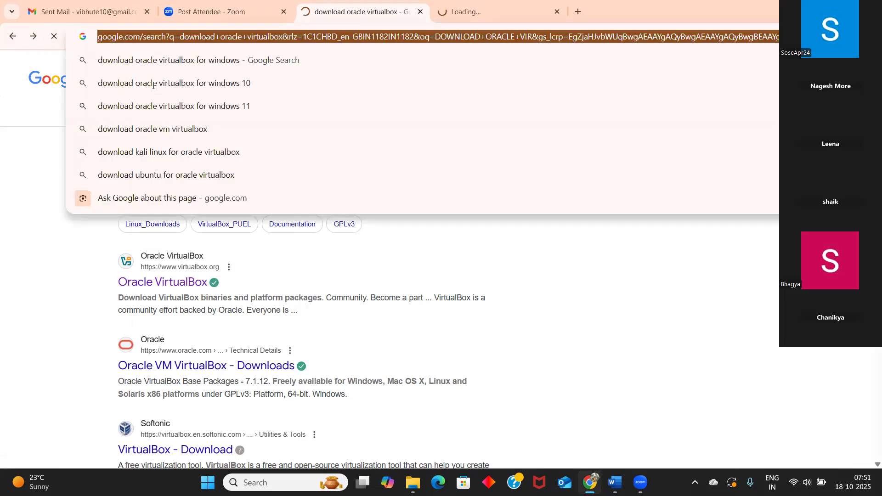
key(Return)
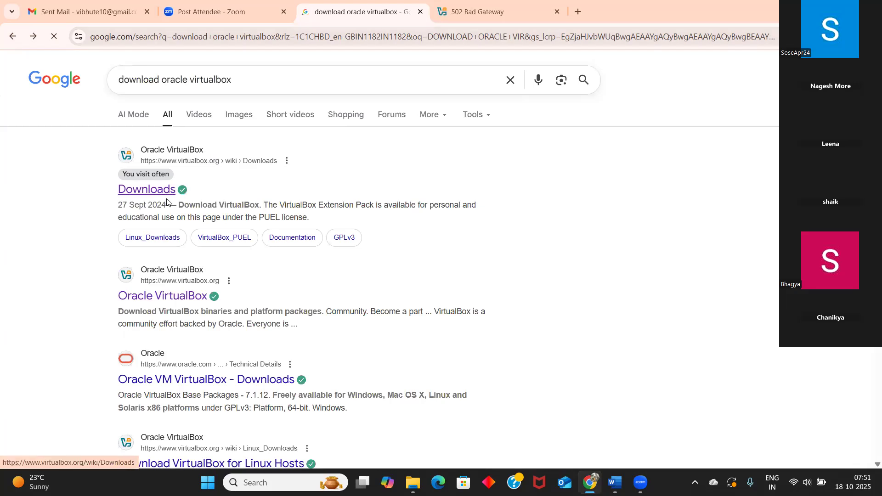
click(155, 193)
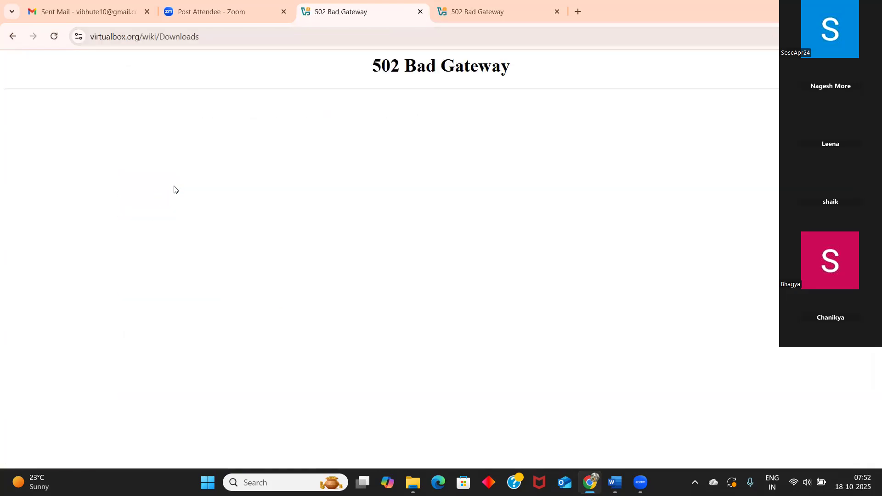
click(11, 43)
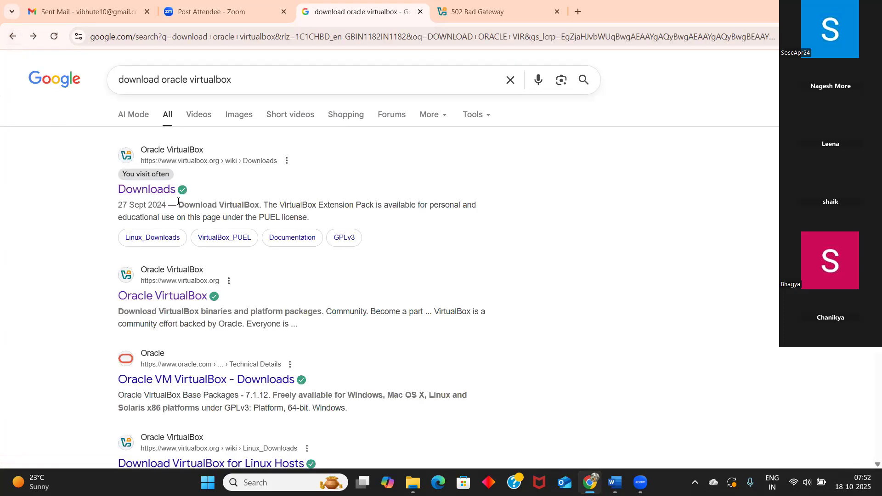
scroll(178, 202, down, 1)
click(161, 244)
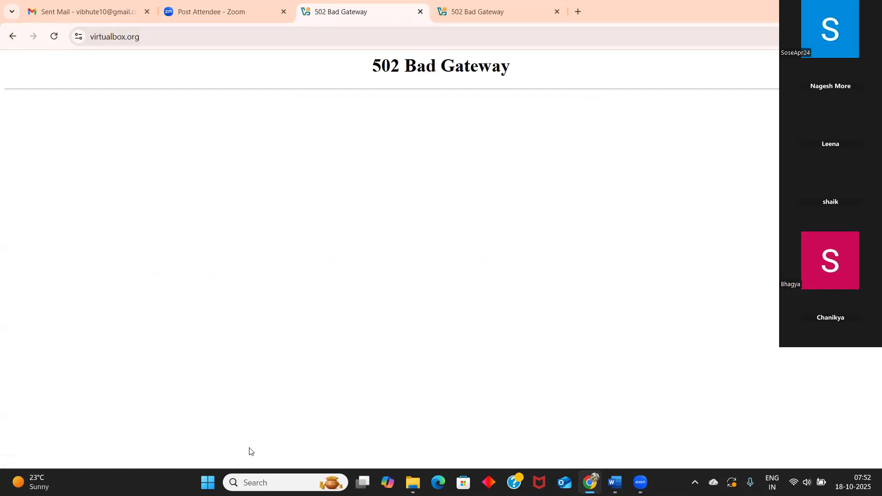
Find Chrome through the Windows search, launch a new Incognito window and go to google.com.
click(252, 483)
text(chrom)
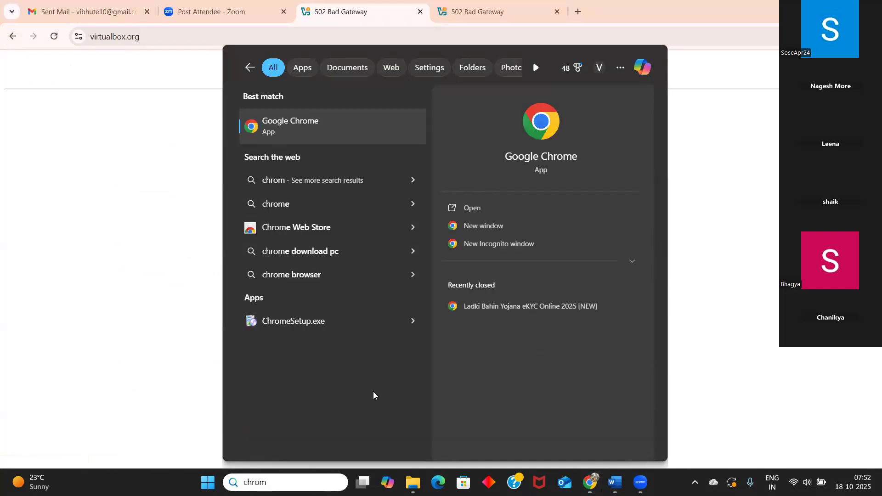
click(620, 248)
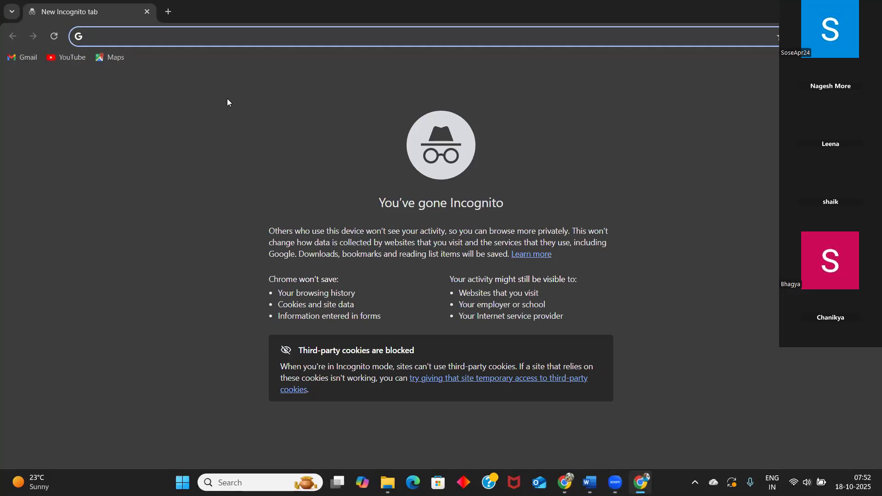
text(google.com)
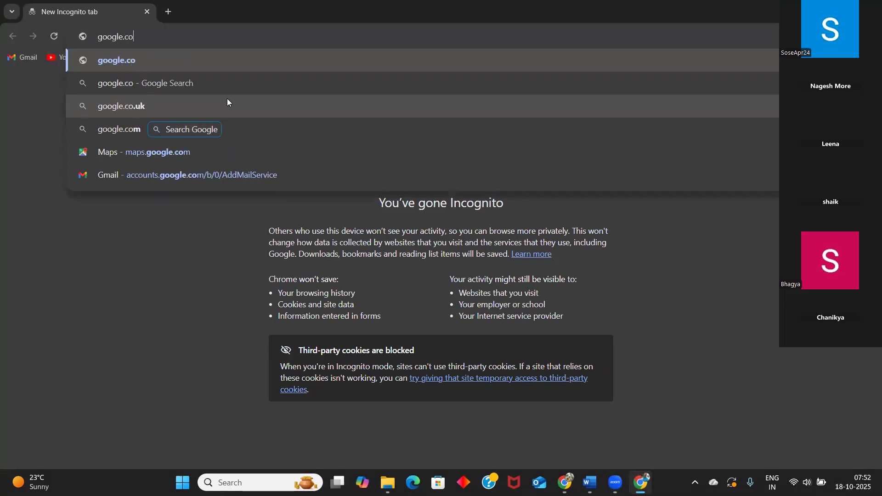
key(Return)
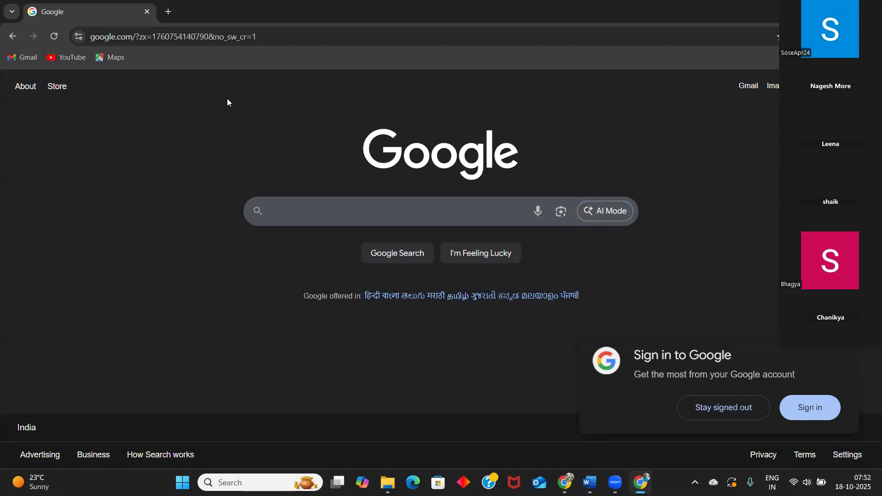
Search Google for "download oracle virtualbox" in the Incognito window and open the VirtualBox Downloads result.
click(305, 206)
text(downl)
key(BackSpace)
key(BackSpace)
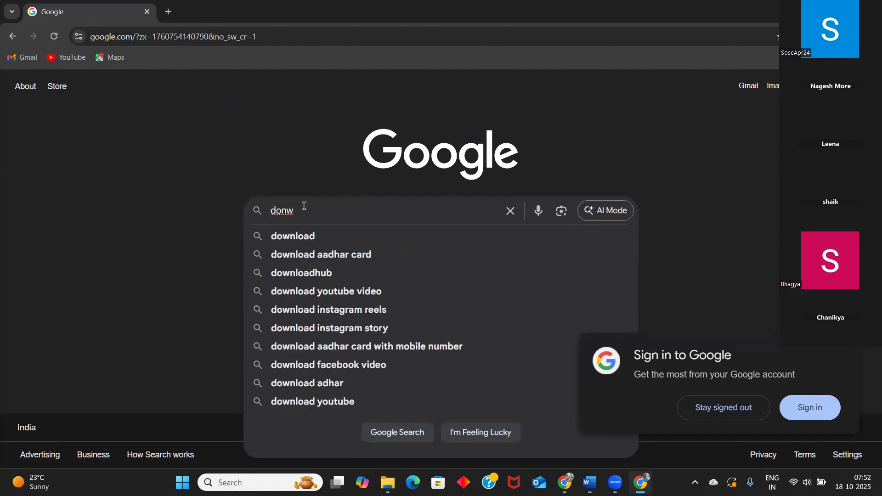
text(nload )
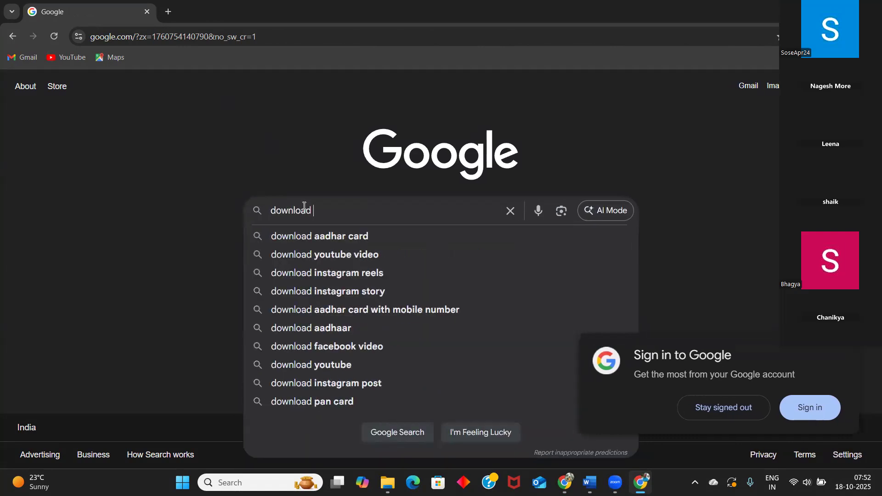
text(orc)
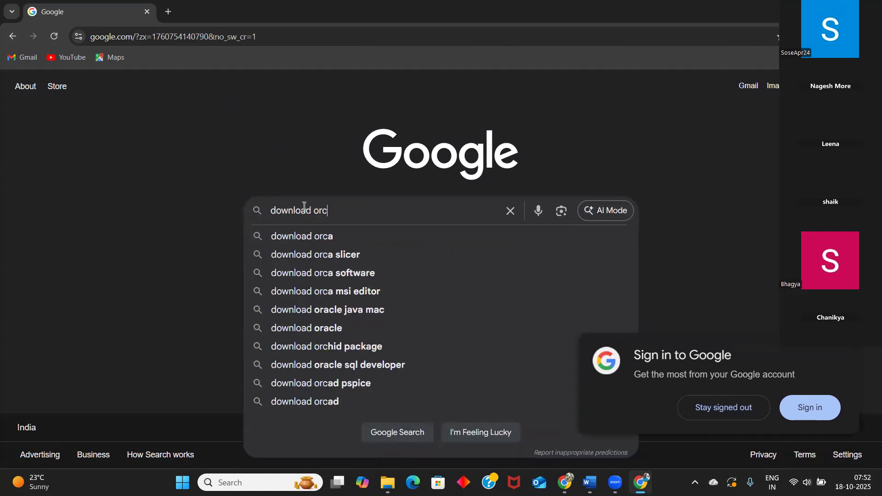
key(BackSpace)
text(a)
key(Down)
key(Down)
key(Return)
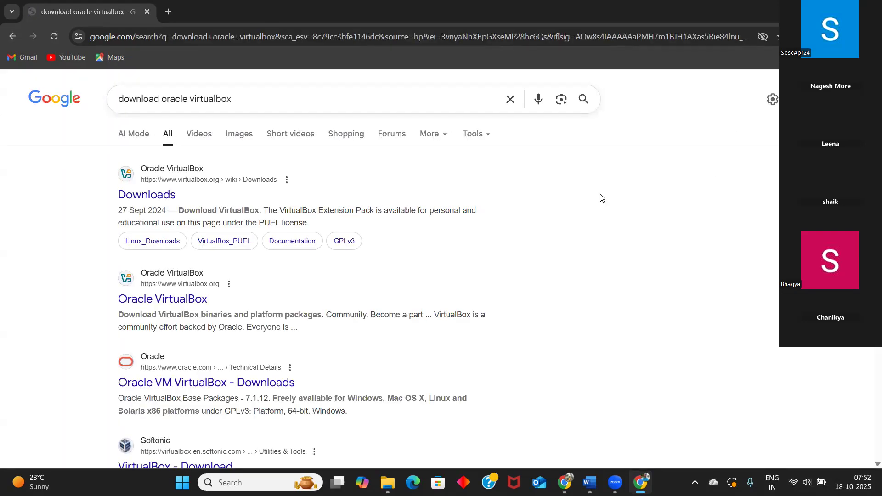
click(164, 195)
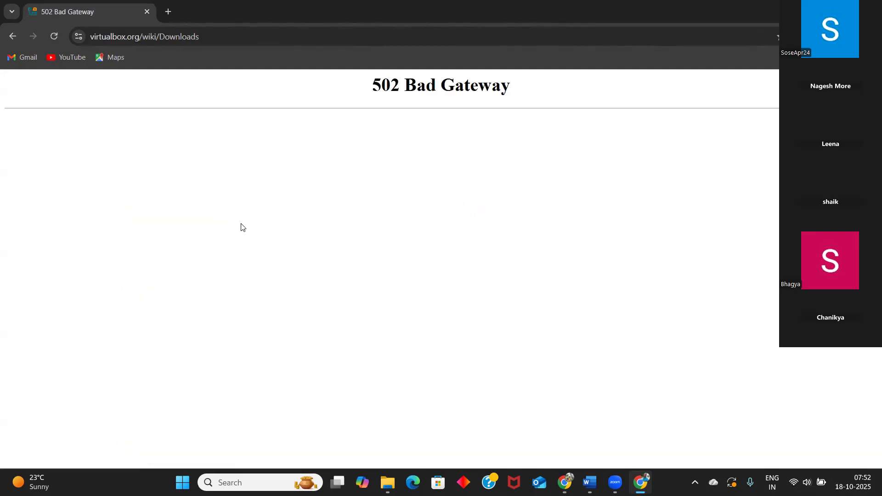
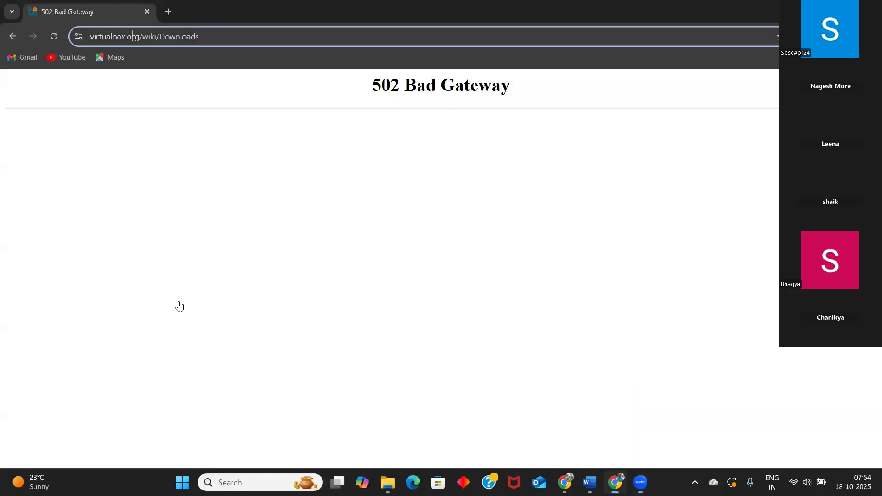
Return to the search results, open the Oracle VirtualBox home page and go from it to the Downloads page.
key(alt+Left)
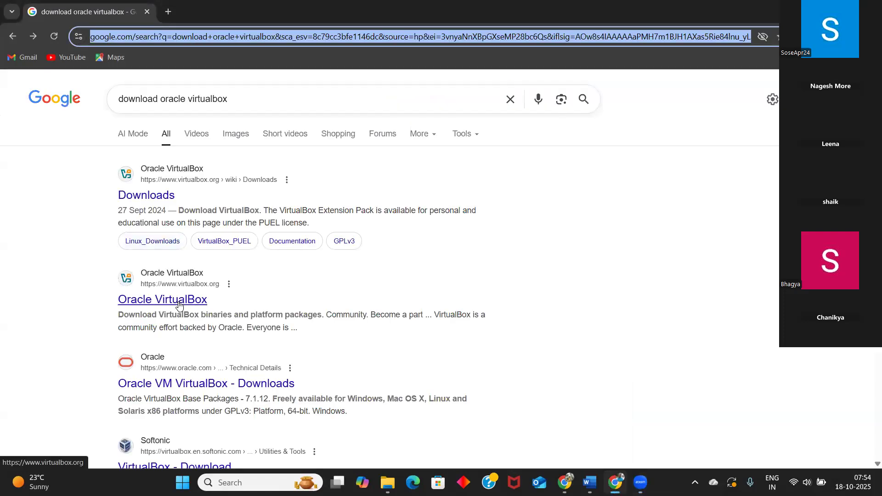
click(180, 306)
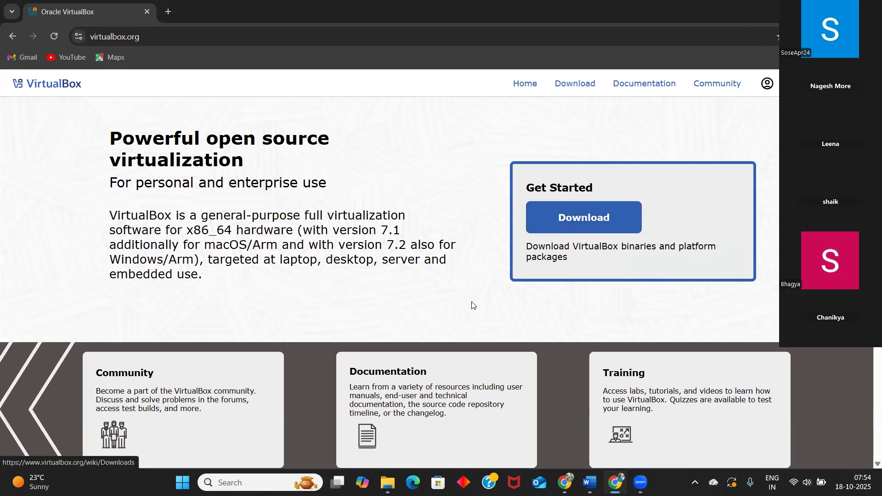
scroll(475, 299, down, 3)
scroll(474, 299, down, 2)
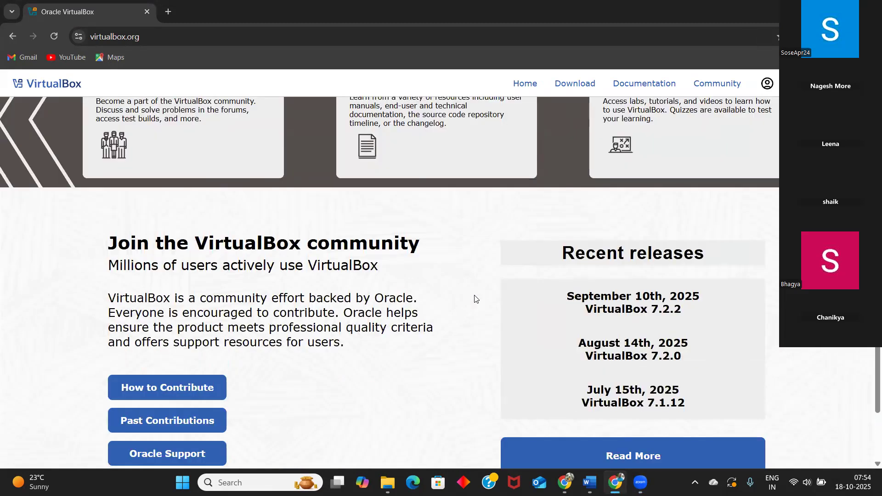
scroll(475, 299, down, 2)
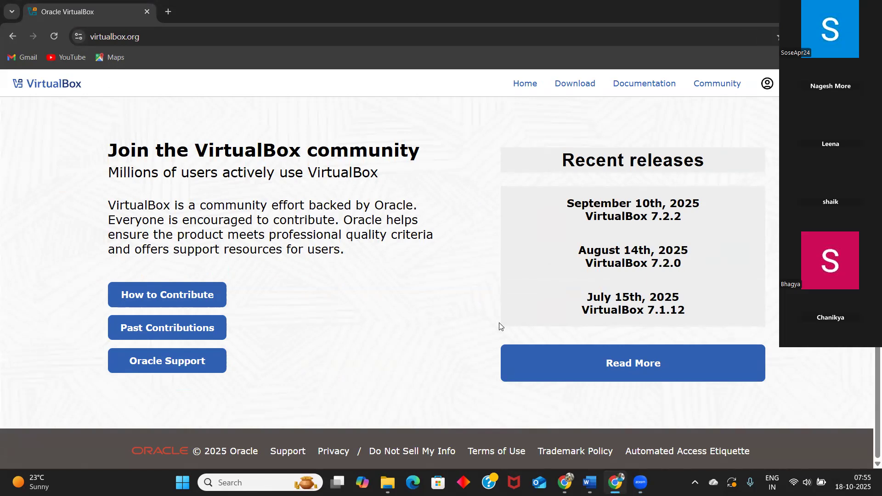
scroll(501, 326, up, 1)
scroll(501, 327, up, 5)
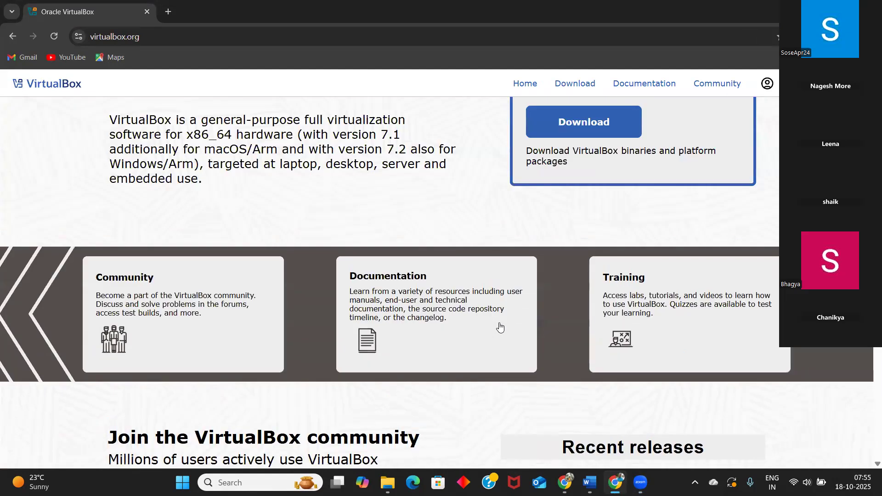
scroll(501, 327, up, 2)
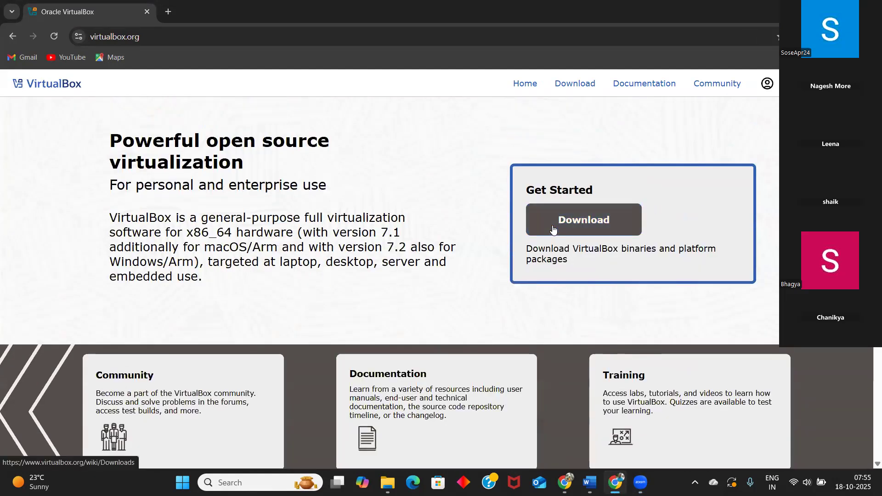
click(553, 228)
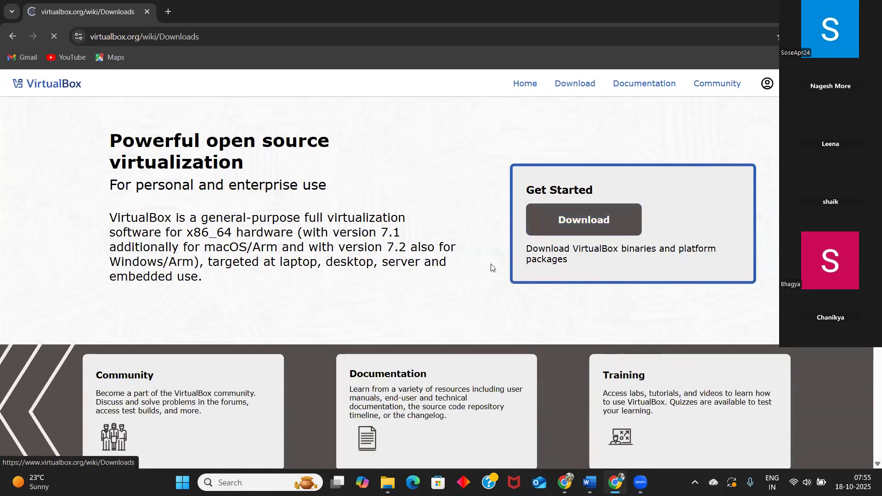
Open the VirtualBox older builds list from the Downloads page and choose the VirtualBox 6.1 builds.
scroll(460, 309, down, 2)
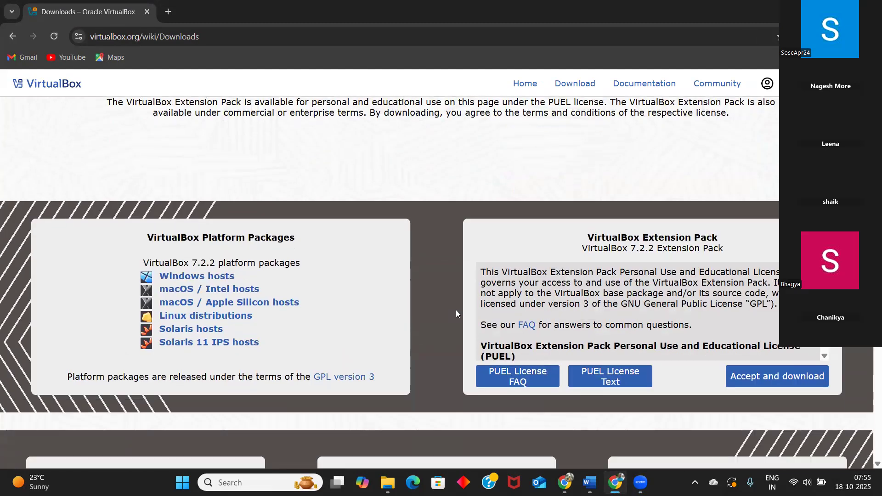
scroll(453, 313, down, 1)
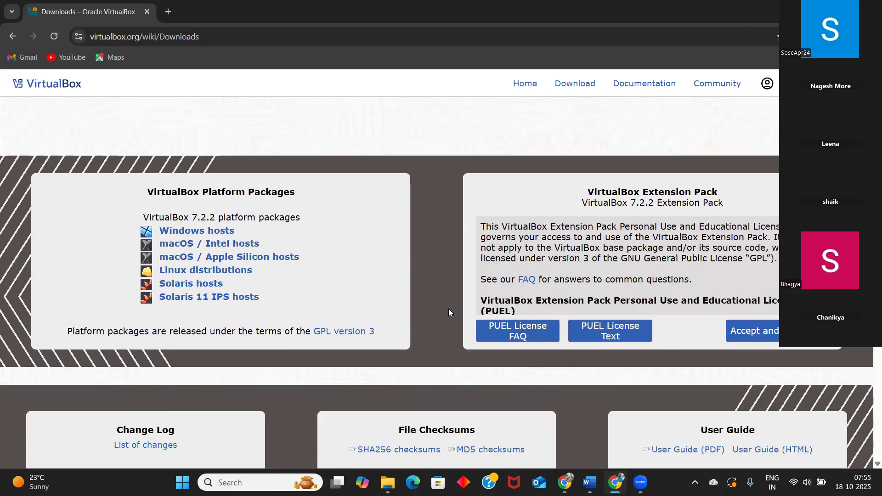
scroll(449, 313, down, 5)
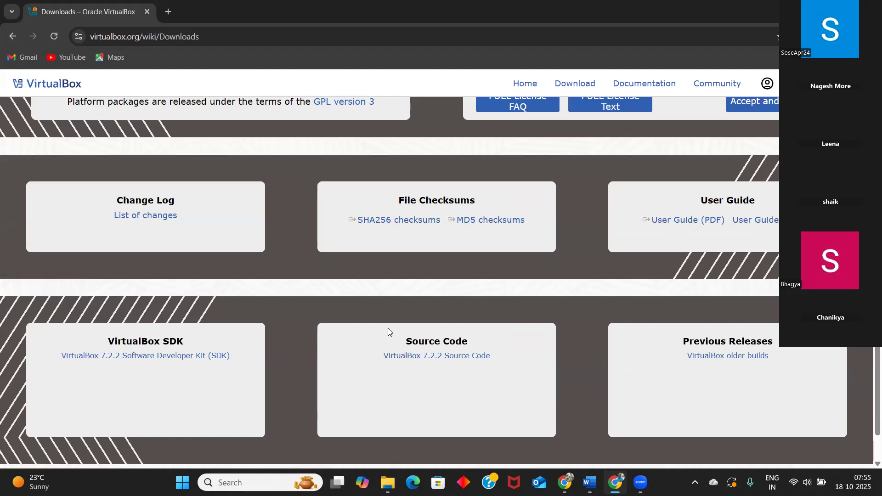
click(699, 358)
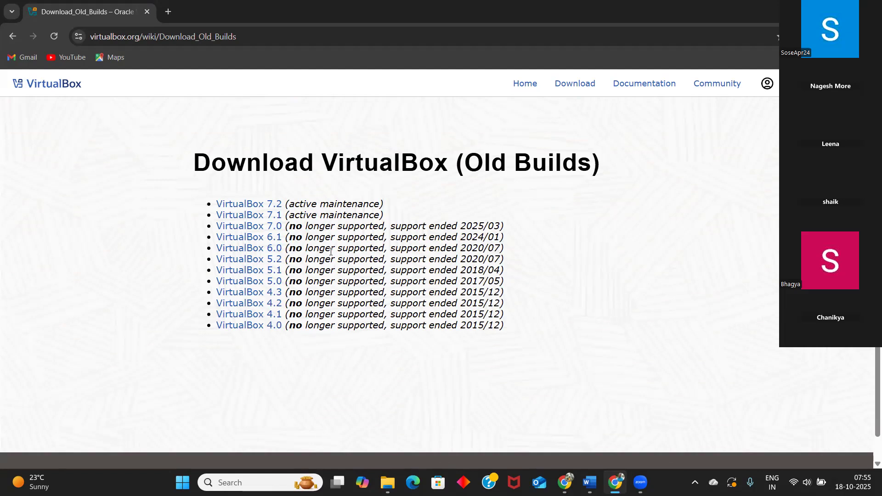
click(246, 241)
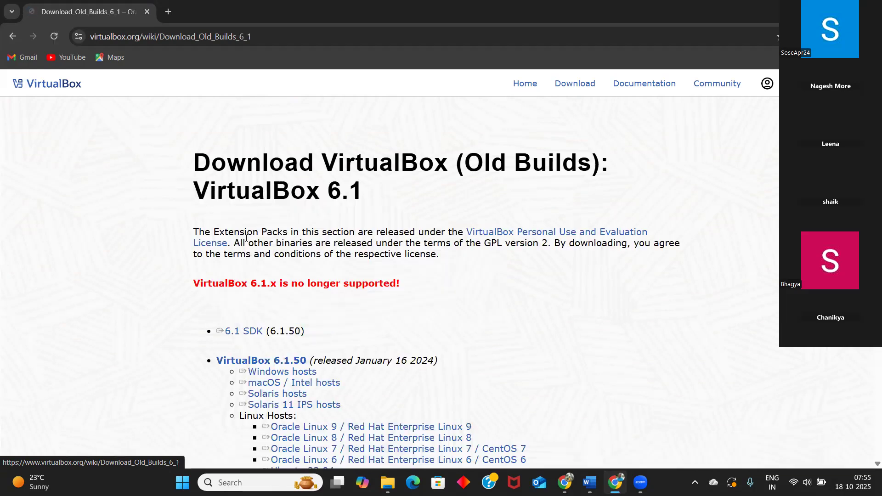
Download the VirtualBox 6.1.50 installer for Windows hosts and save it as VirtualBox-6.1.50-161033-Win in the Downloads folder.
scroll(374, 311, down, 7)
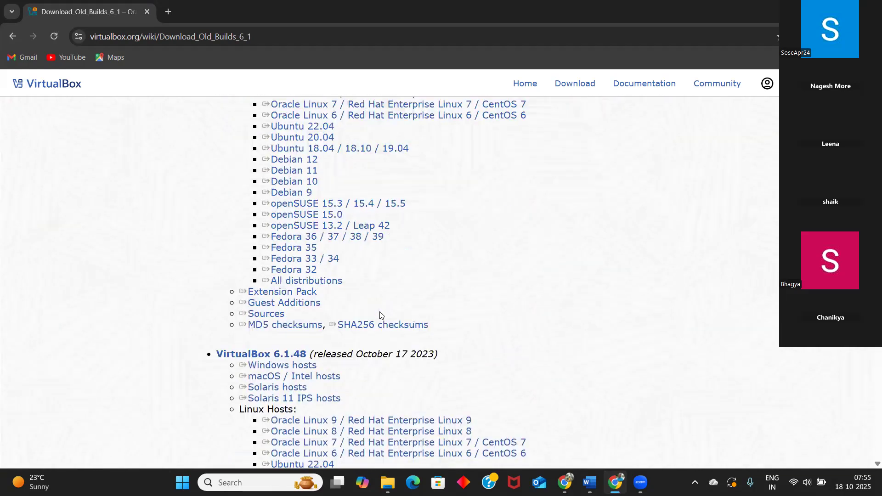
scroll(380, 315, up, 5)
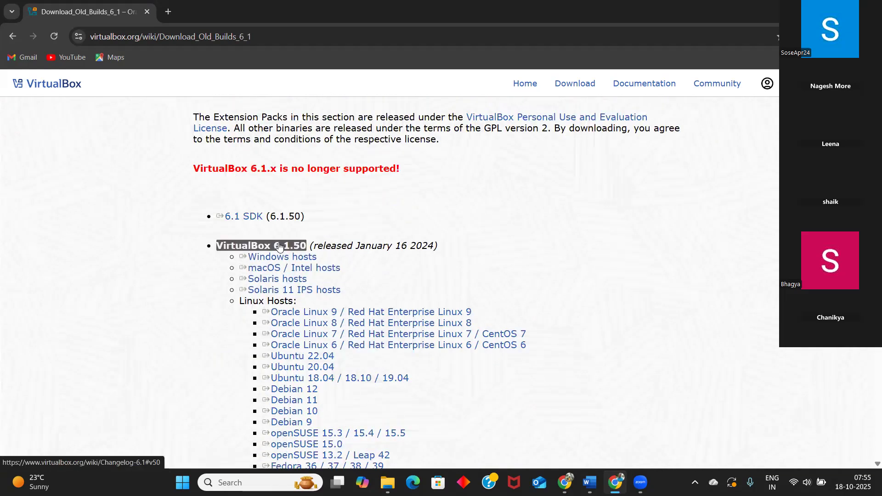
scroll(279, 247, up, 1)
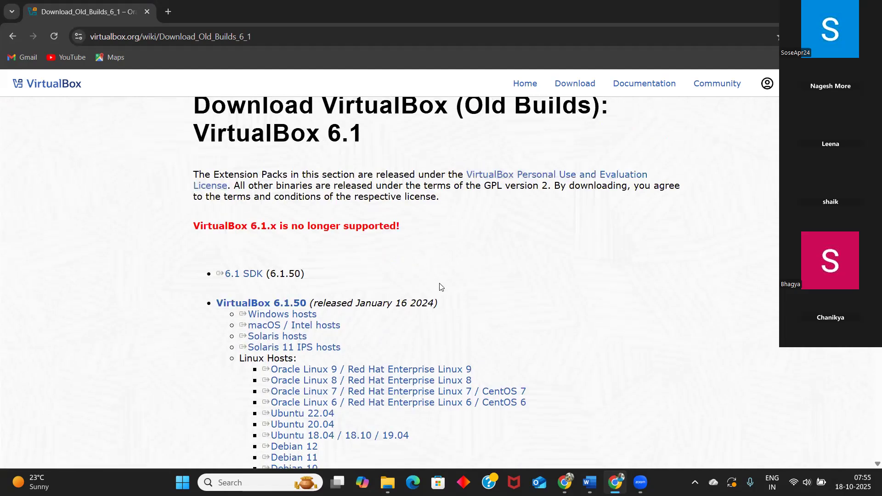
click(306, 319)
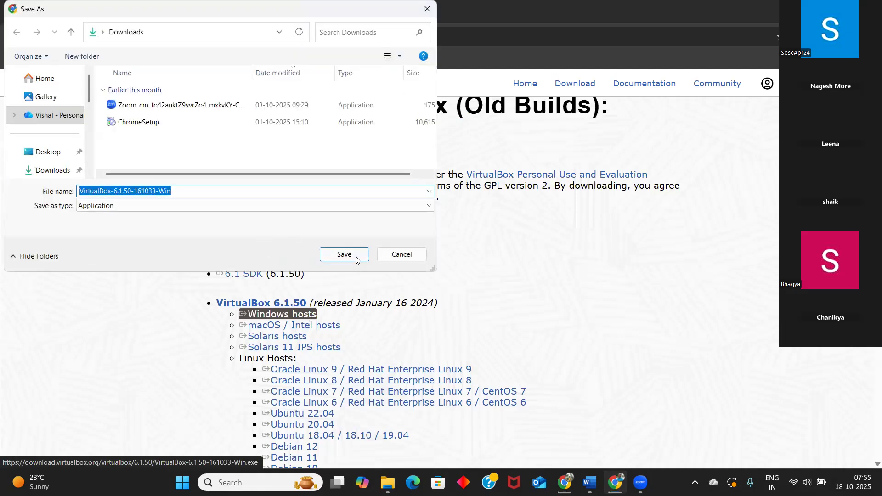
click(354, 255)
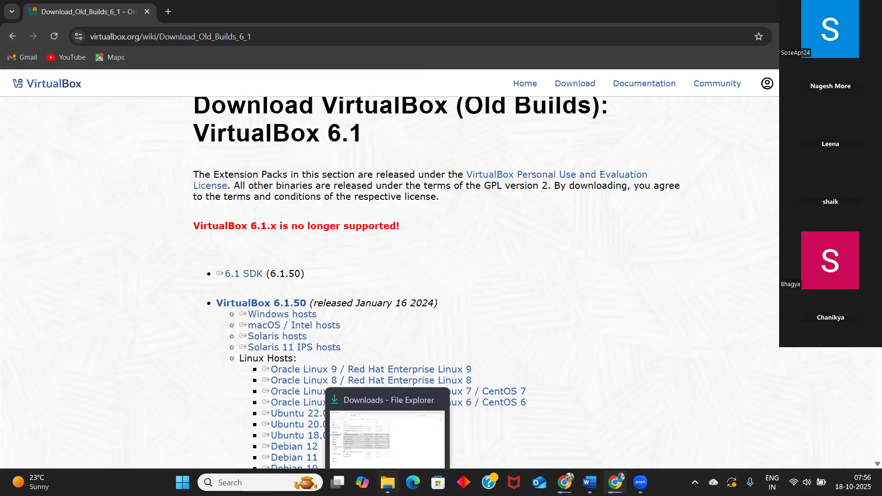
Check the Downloads folder in File Explorer for the file being downloaded, and return to the browser.
click(388, 482)
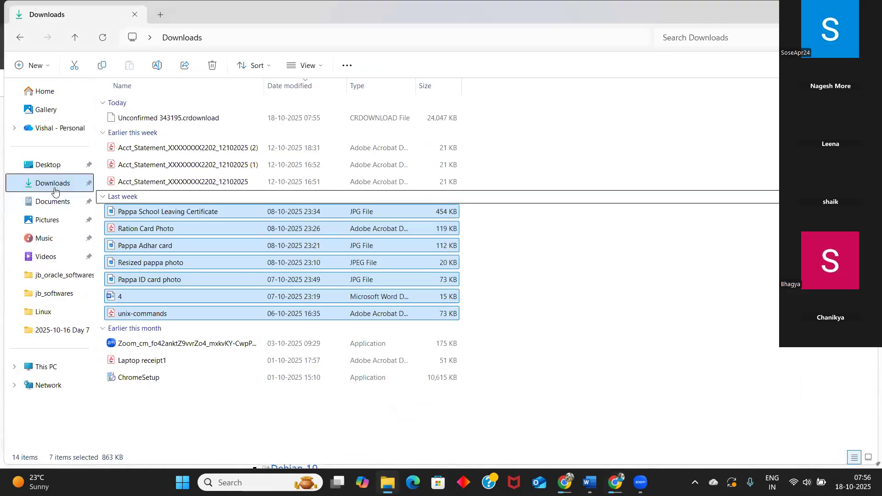
click(54, 185)
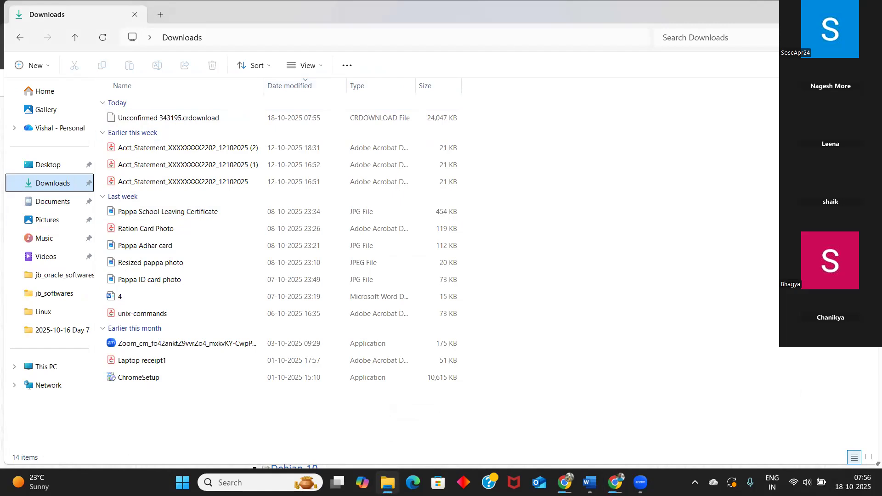
click(812, 12)
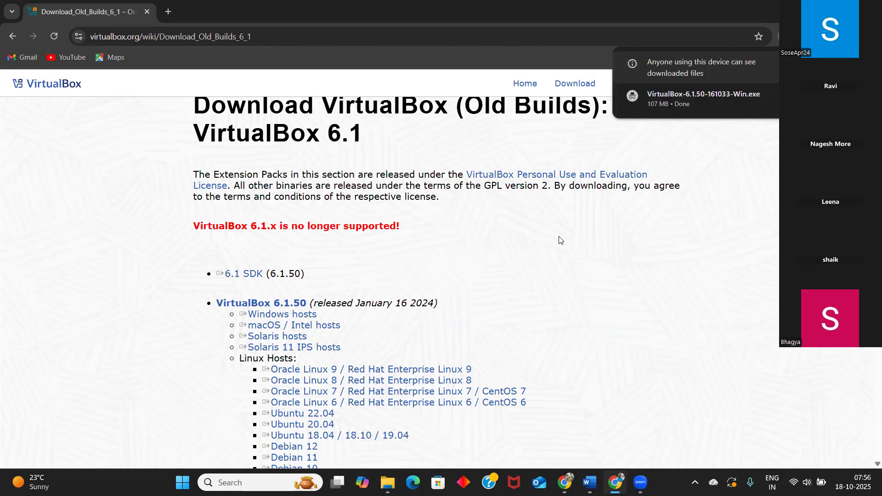
Open the finished VirtualBox download from the browser and locate VirtualBox-6.1.50-161033-Win in the Downloads folder in File Explorer.
click(656, 98)
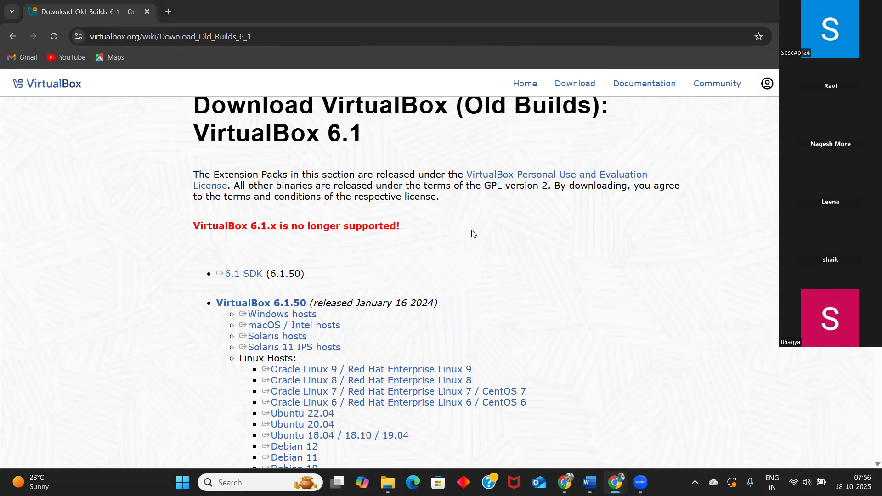
click(387, 483)
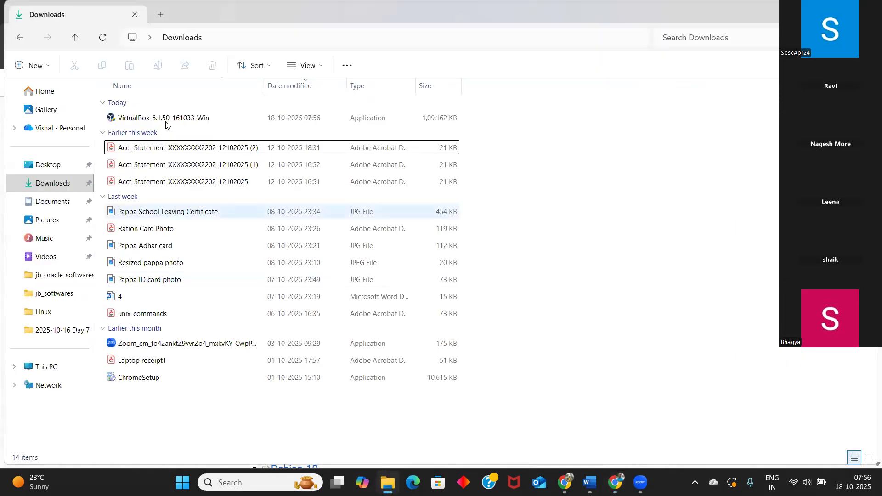
click(155, 117)
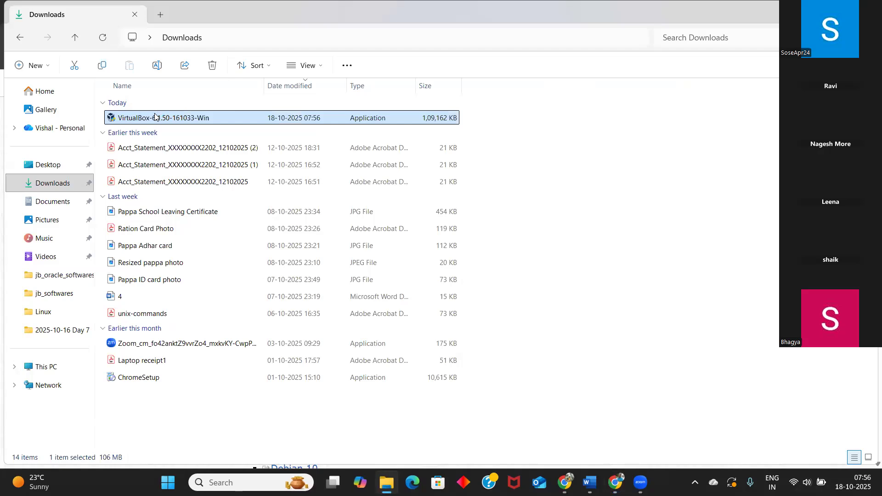
right_click(155, 117)
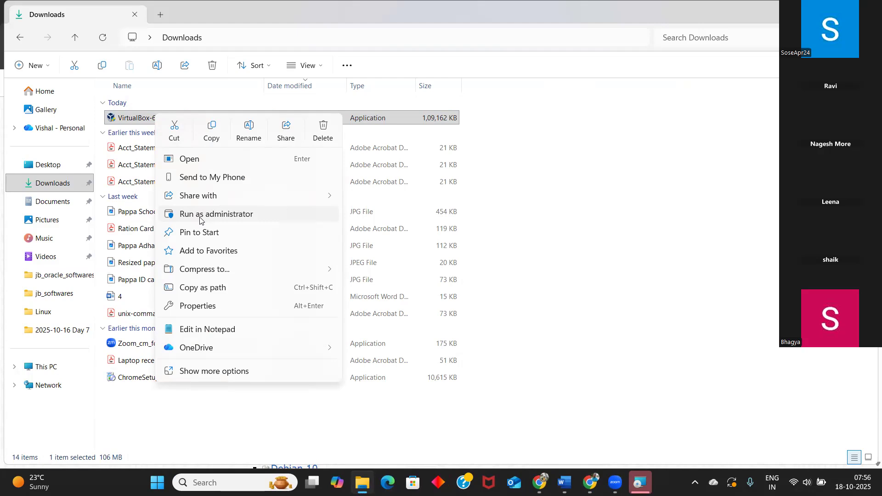
click(528, 252)
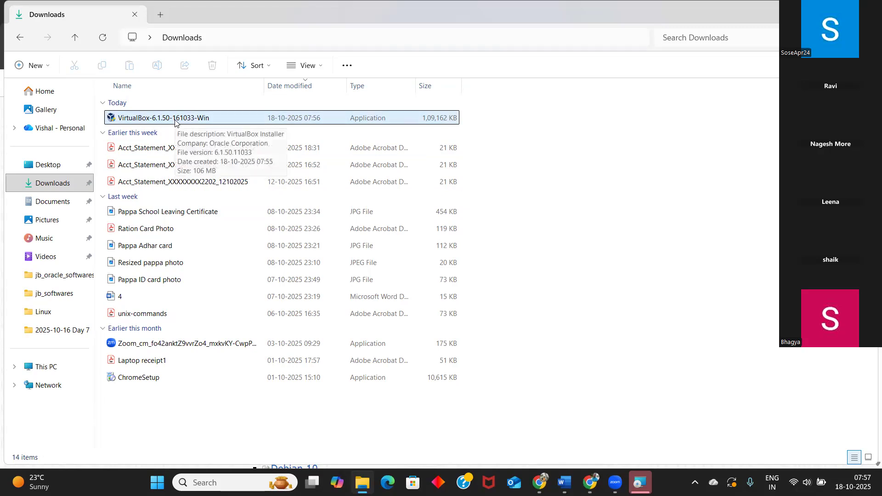
Try to run the VirtualBox-6.1.50-161033-Win installer as administrator.
right_click(175, 120)
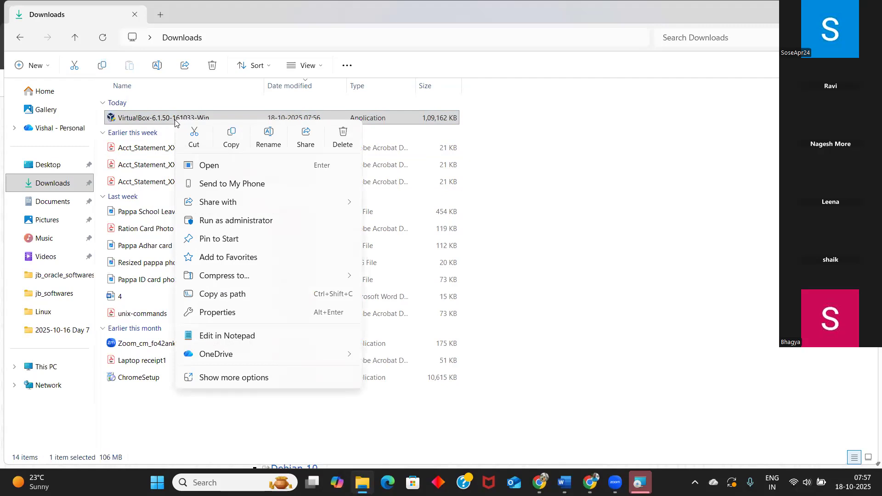
click(231, 221)
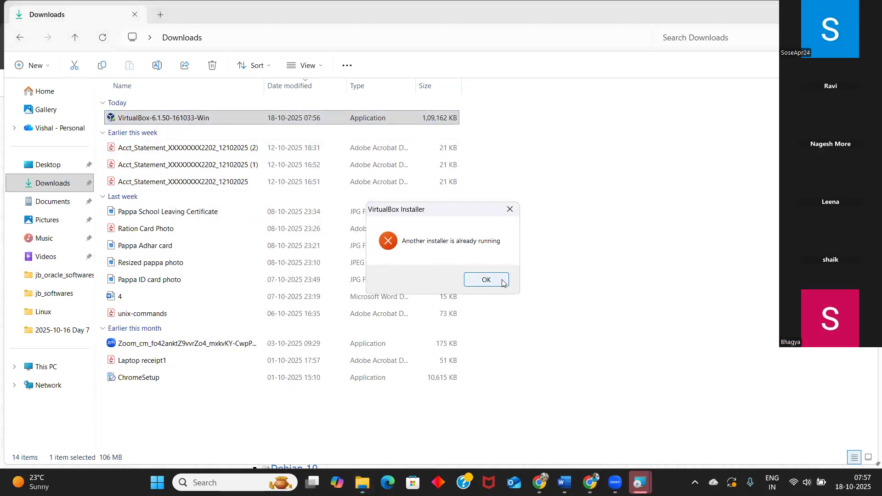
click(486, 280)
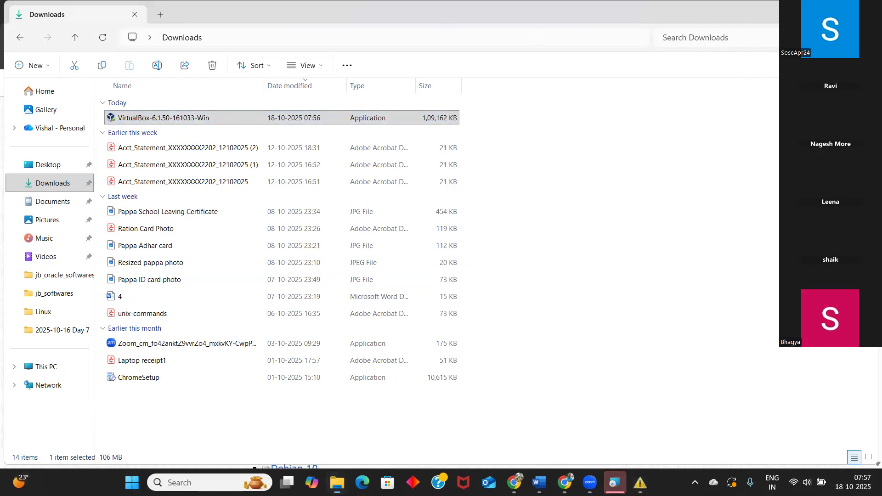
Cancel the already open Oracle VM VirtualBox 6.1.50 setup and exit its wizard.
click(546, 334)
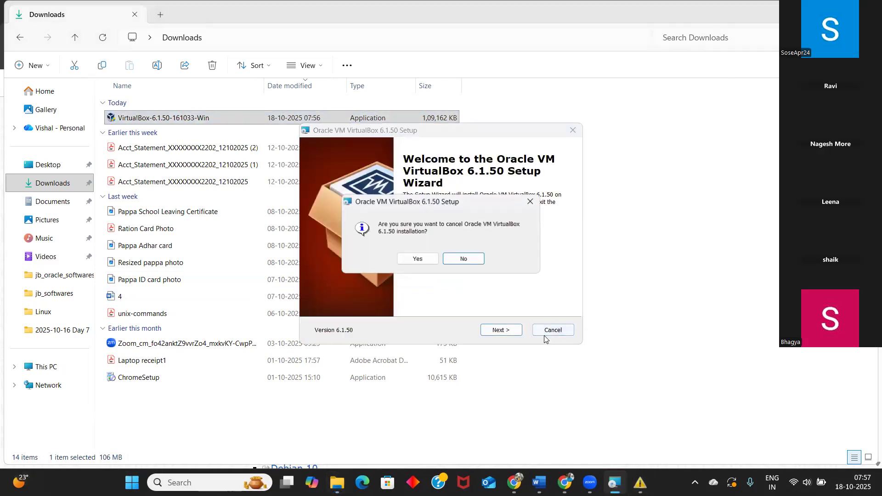
click(431, 259)
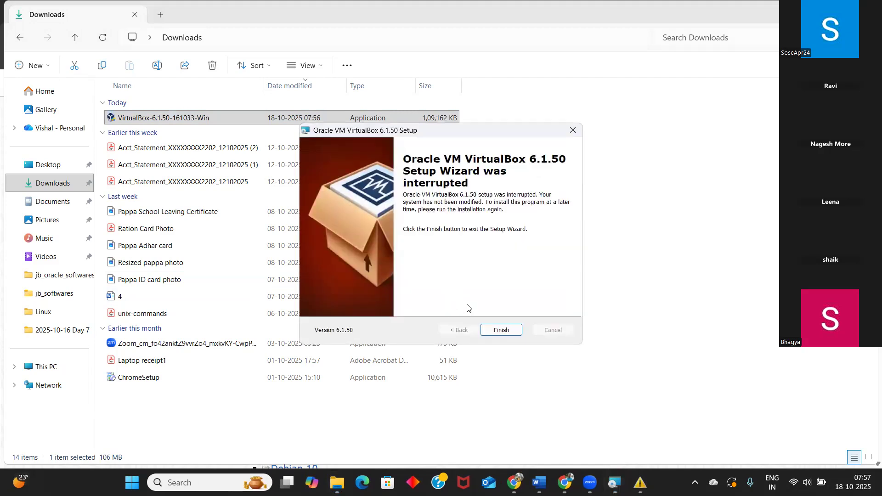
click(502, 330)
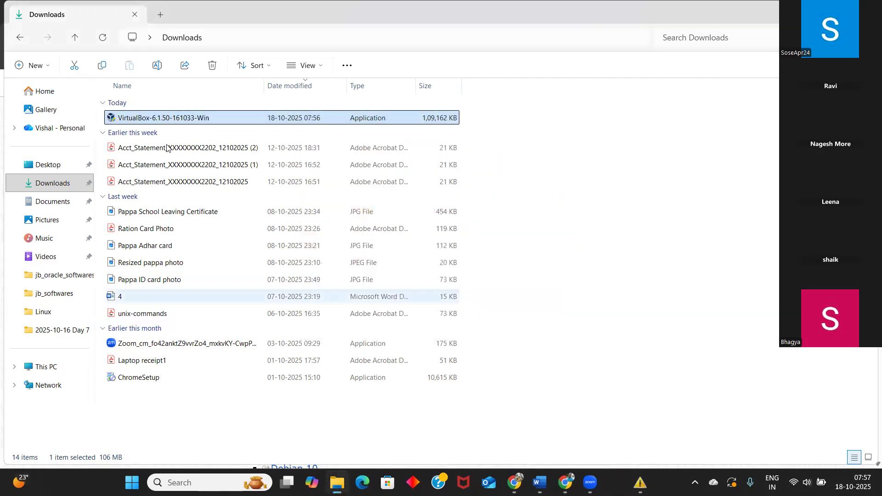
Answer the Program Compatibility Assistant prompts by stating that the VirtualBox Installer worked and installed correctly.
right_click(156, 122)
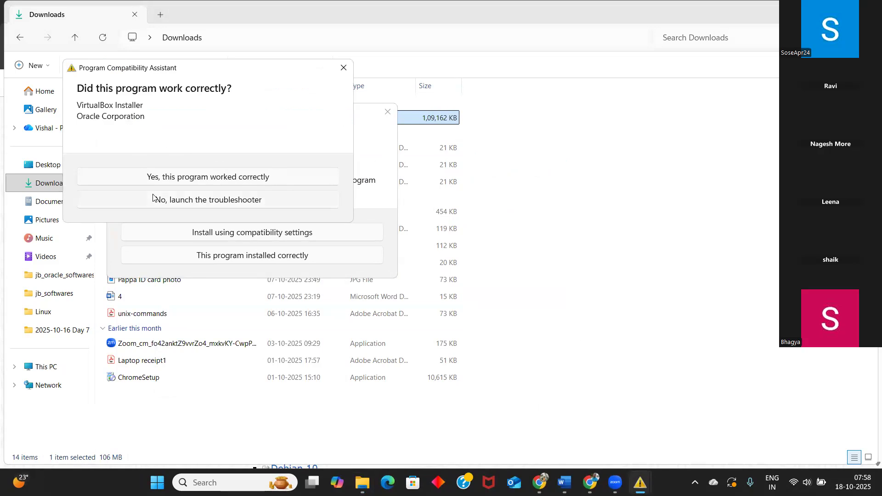
click(189, 183)
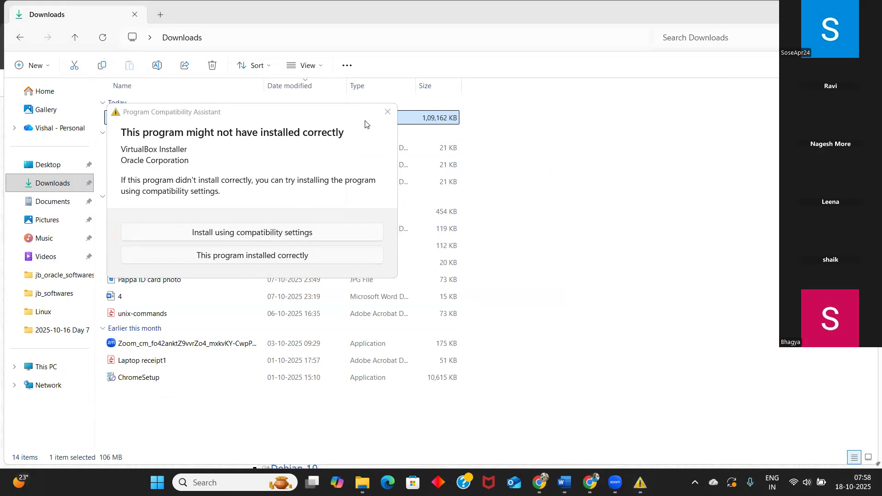
click(263, 256)
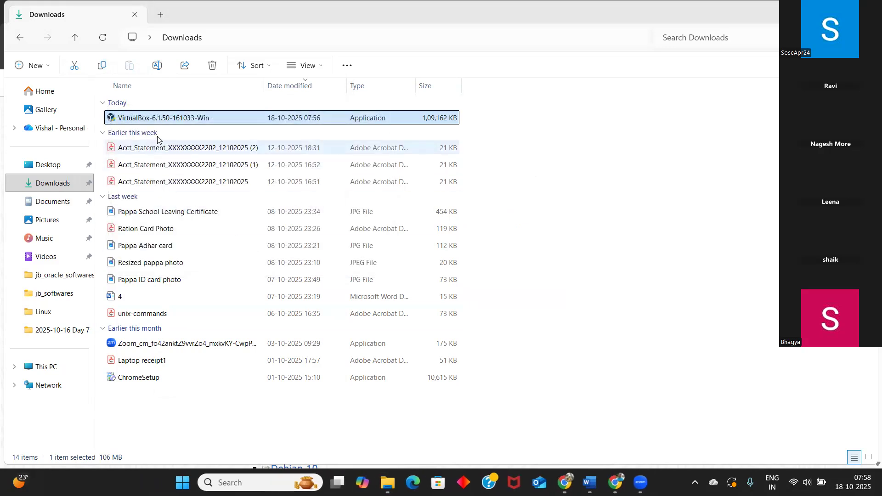
Run the VirtualBox-6.1.50-161033-Win installer as administrator and install with the default features and location, accepting the network interfaces warning.
right_click(158, 121)
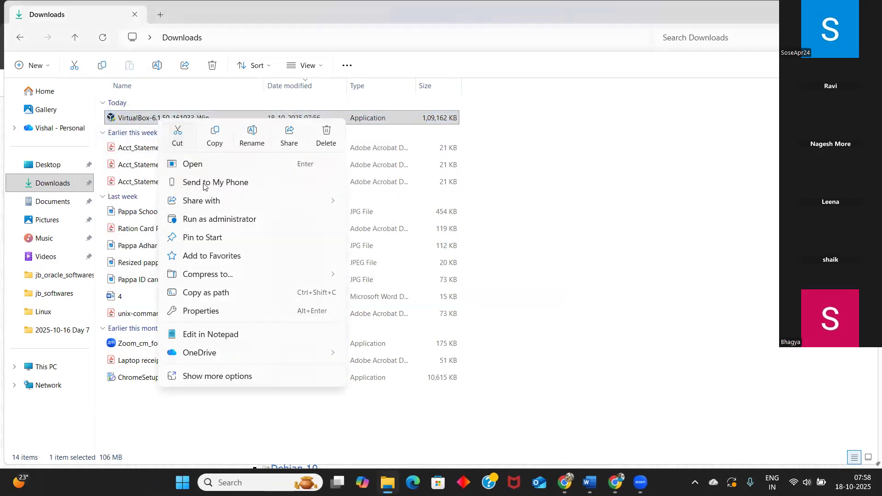
click(205, 220)
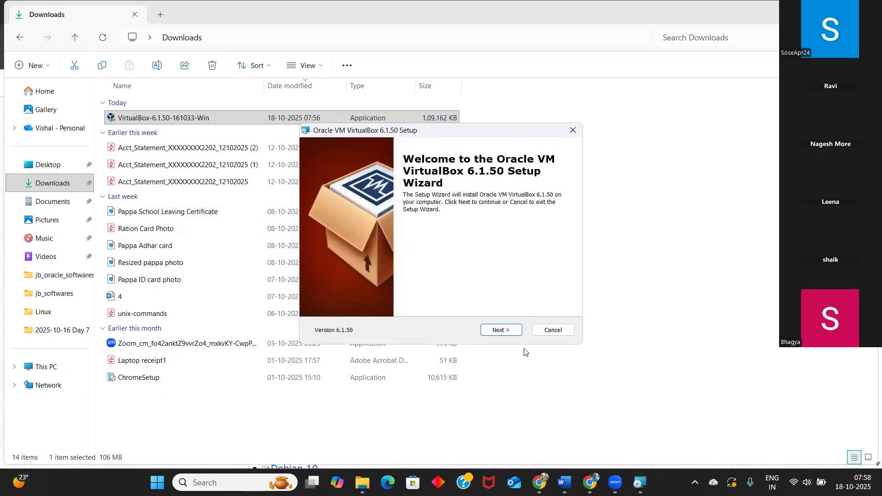
click(512, 331)
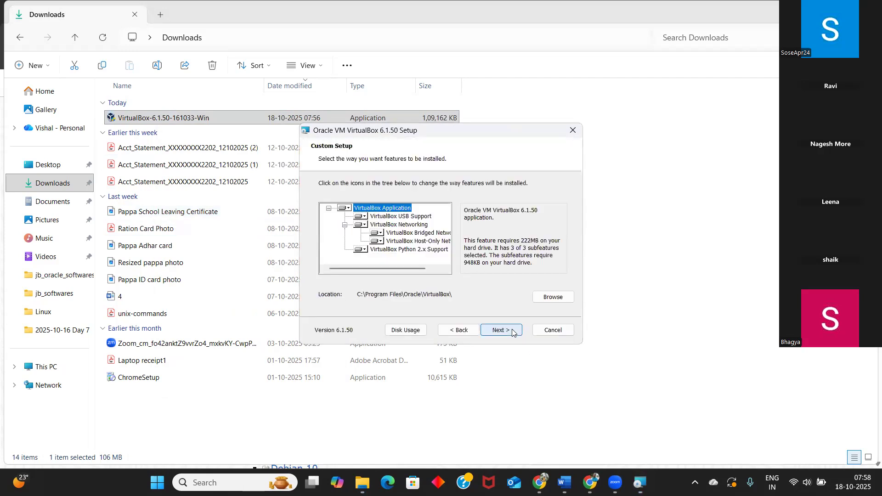
click(513, 330)
click(513, 331)
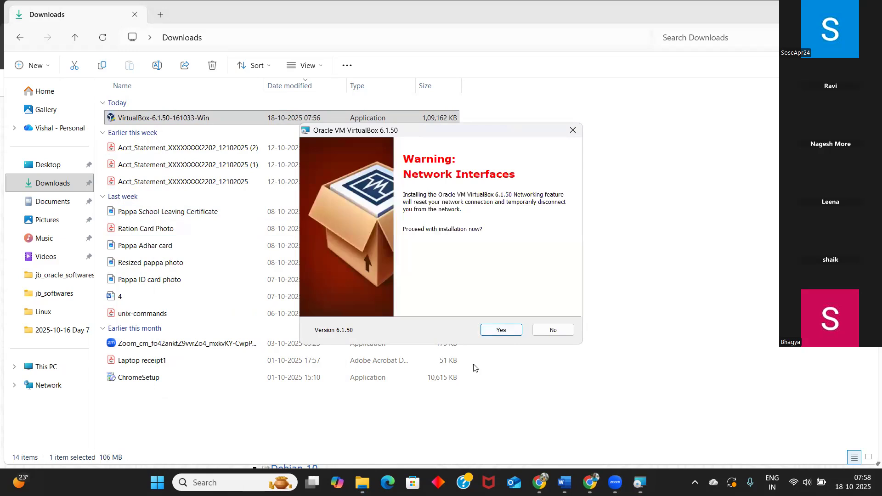
click(492, 334)
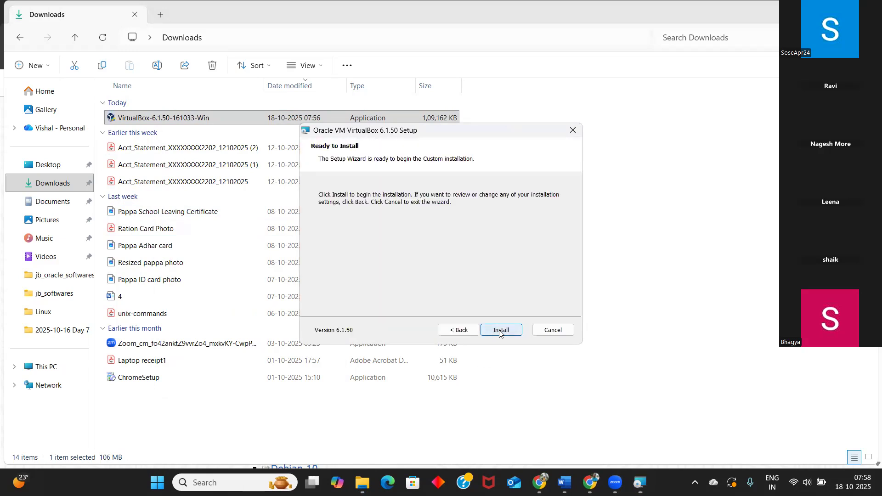
click(501, 331)
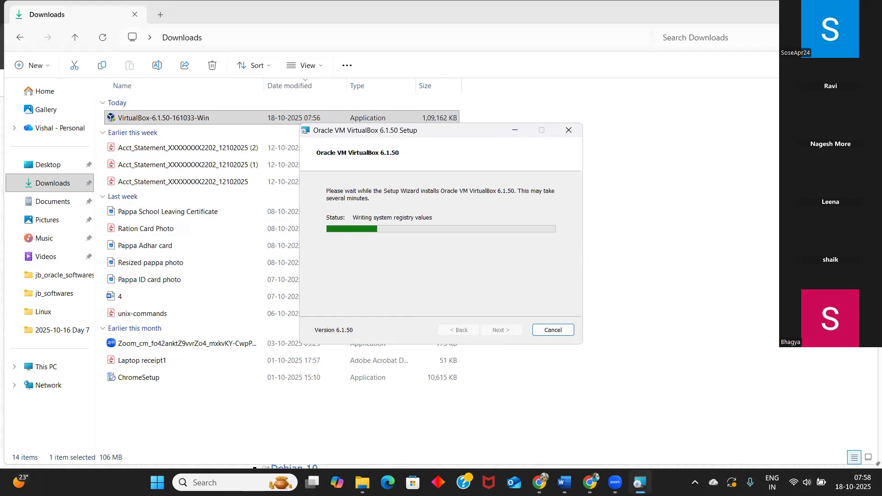
Finish the setup wizard with VirtualBox set to start, dismiss its new-version notice and close VirtualBox Manager.
key(alt+Tab)
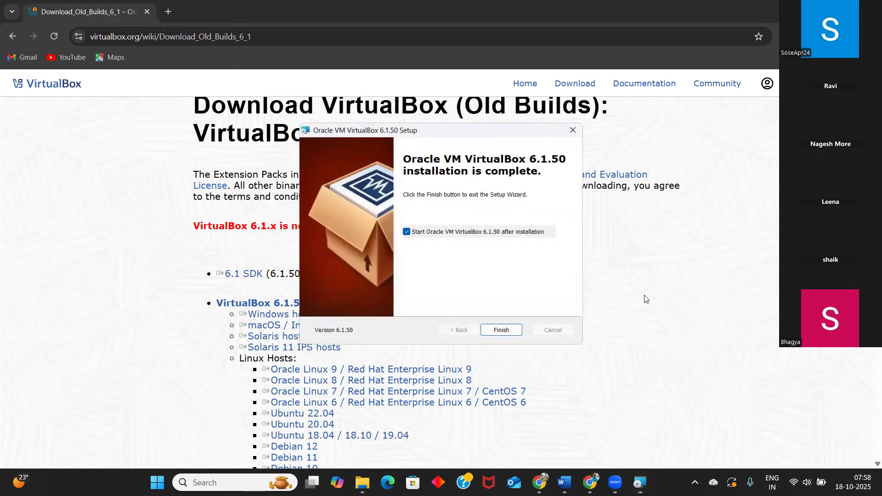
click(502, 331)
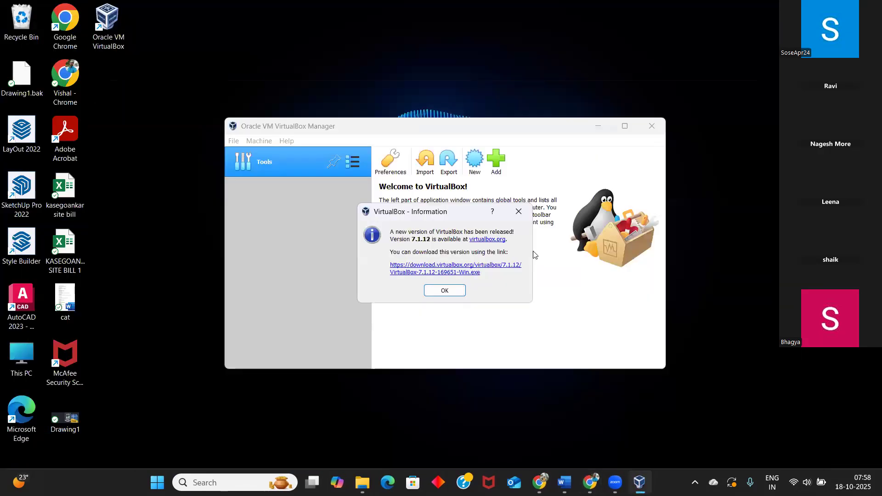
click(445, 291)
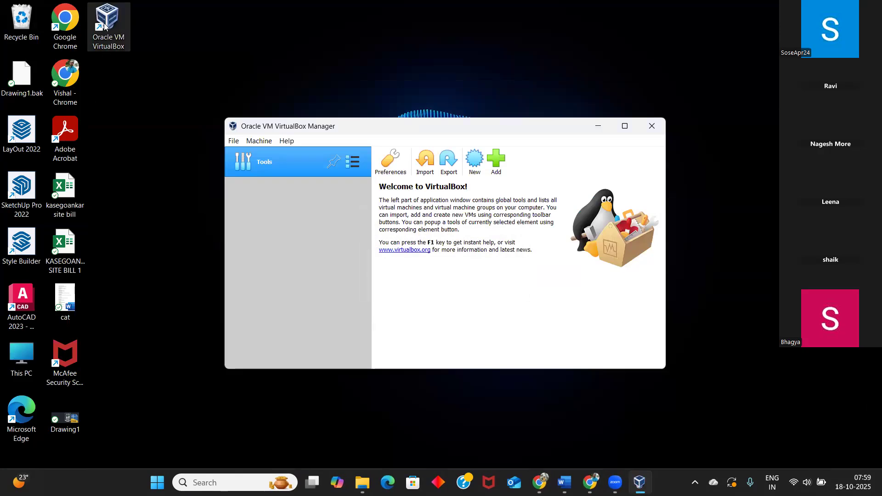
click(652, 126)
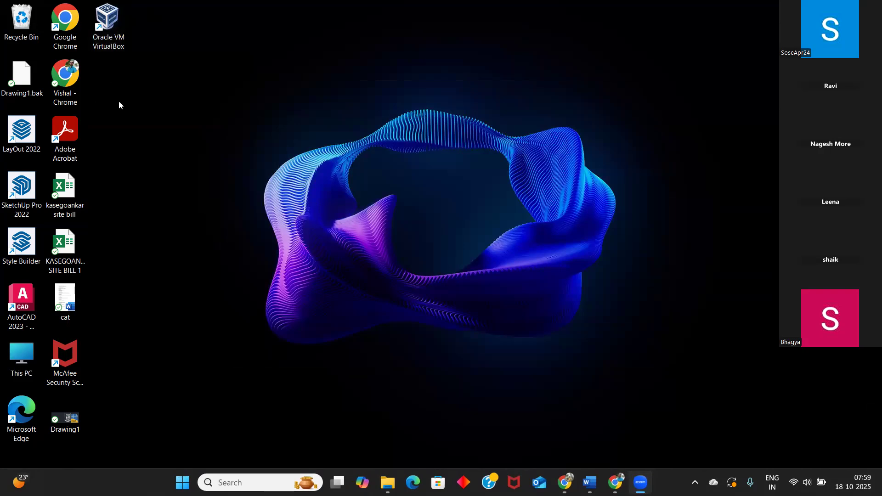
Start Oracle VM VirtualBox from the desktop as administrator and maximize its window.
right_click(103, 26)
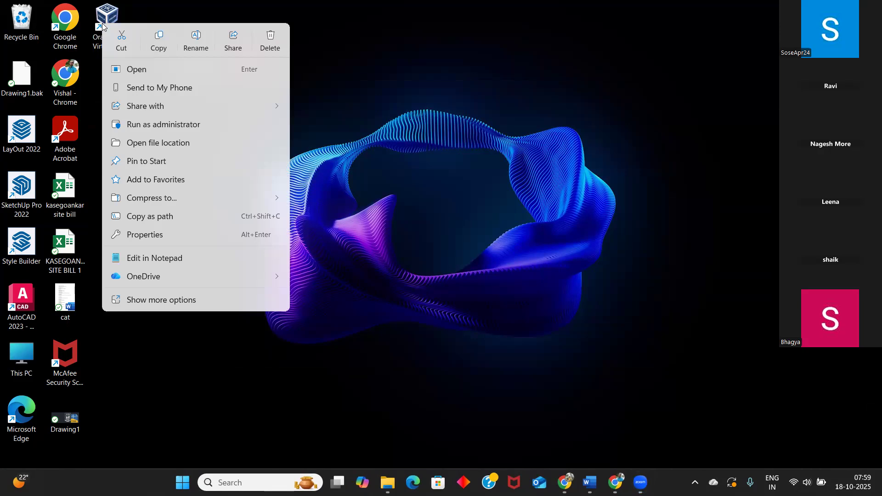
click(169, 124)
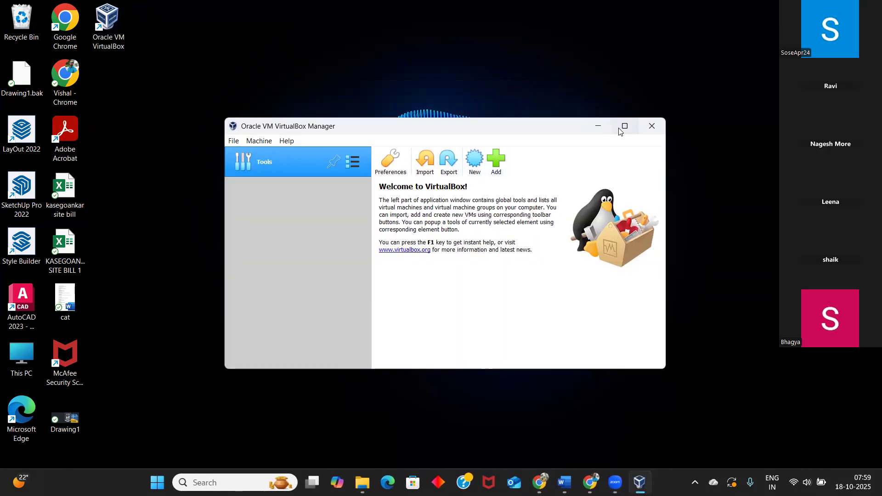
mouse_move(624, 129)
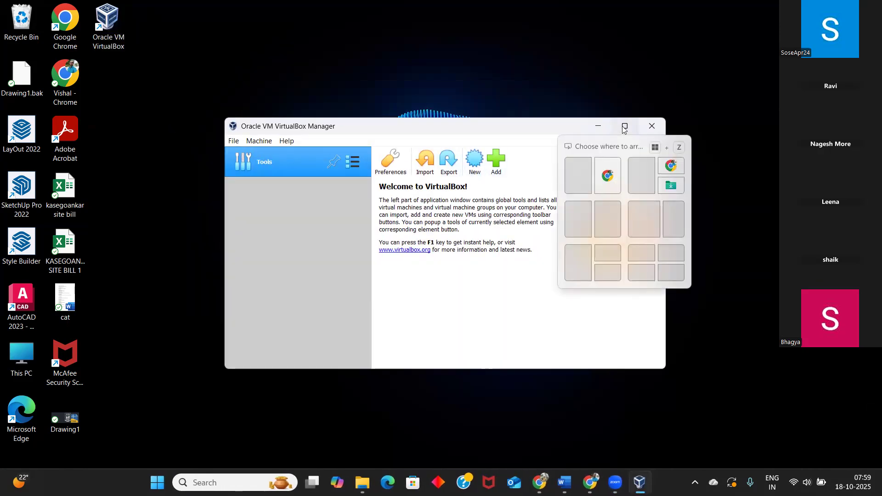
click(624, 127)
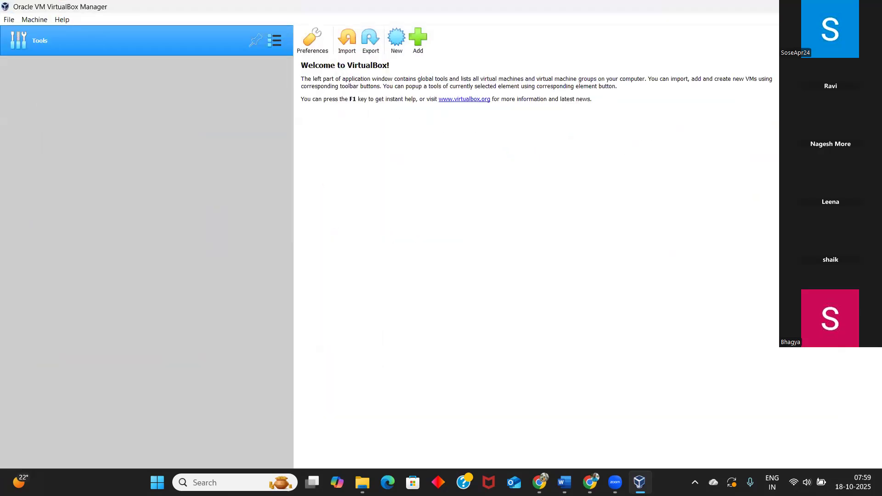
click(842, 7)
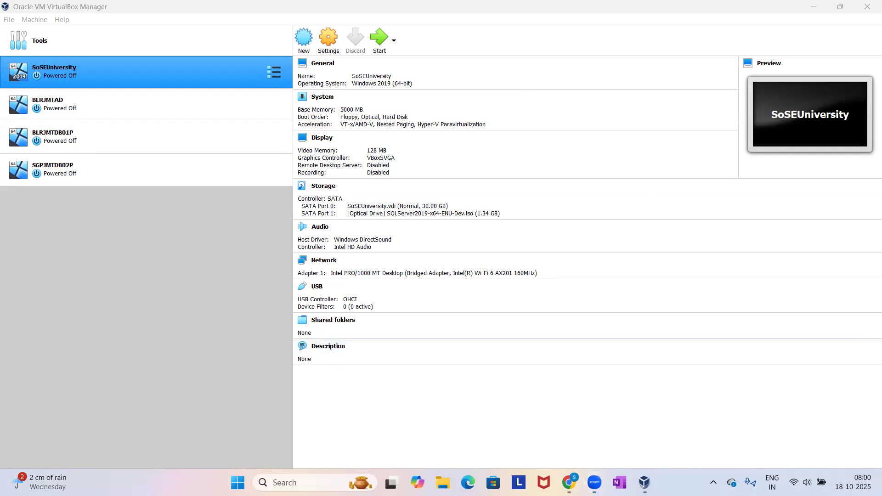
Switch to the browser and review the SQL Server installation steps in Batch 60 Running Notes and the virtualization diagram in B59 Diagrams.drawio.
key(alt+Tab)
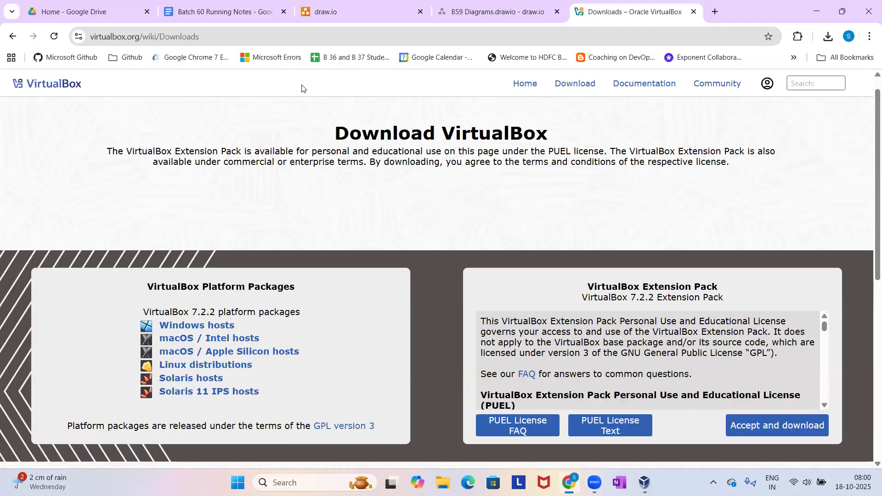
click(213, 8)
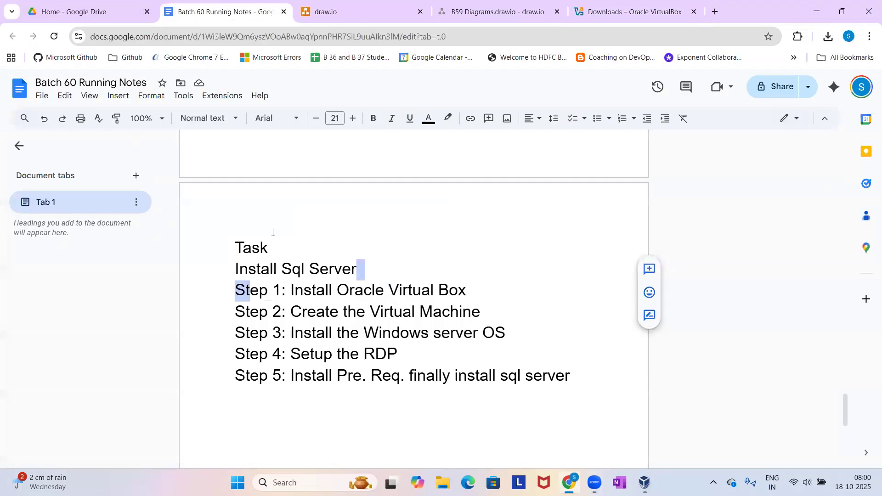
click(299, 312)
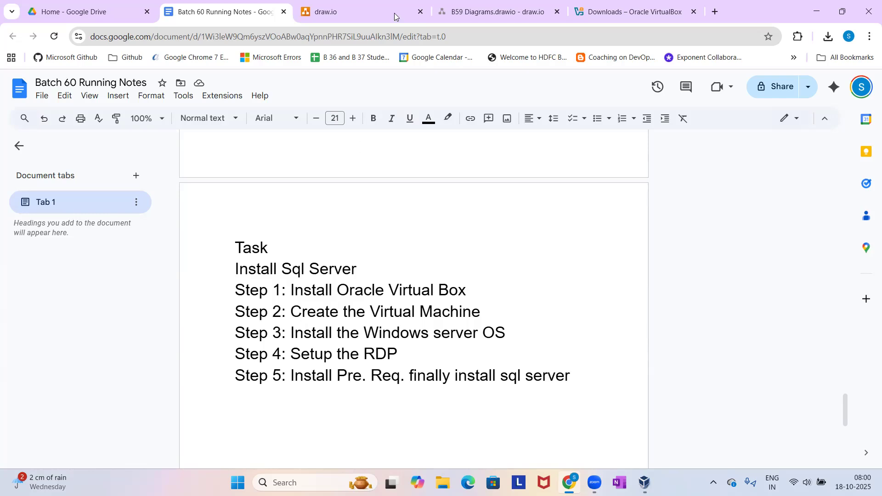
click(482, 12)
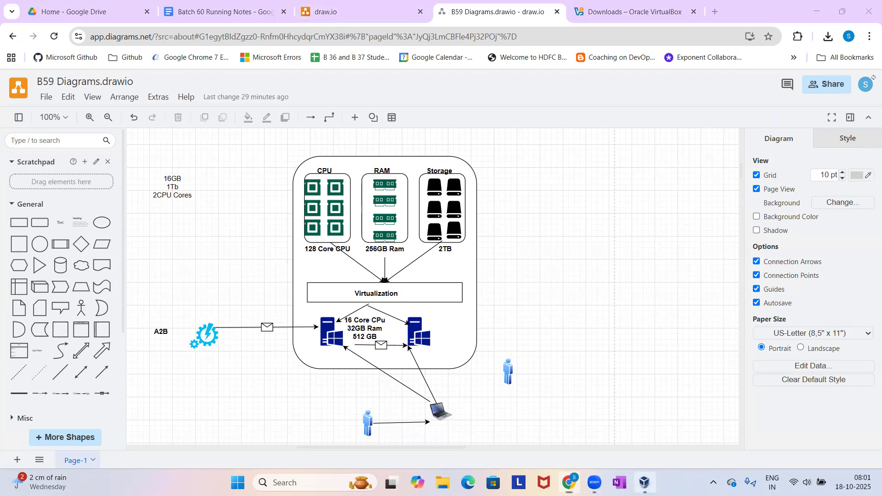
Switch back to Oracle VM VirtualBox and start creating a new virtual machine named Batch60.
click(645, 482)
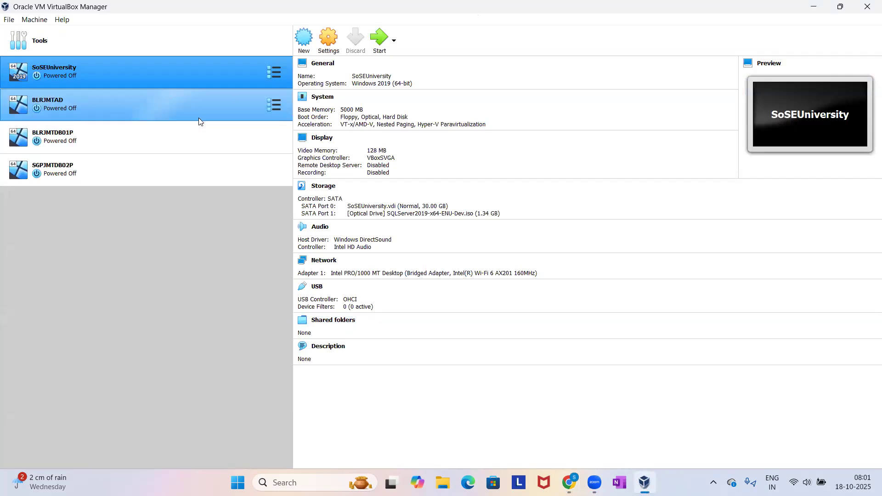
click(303, 40)
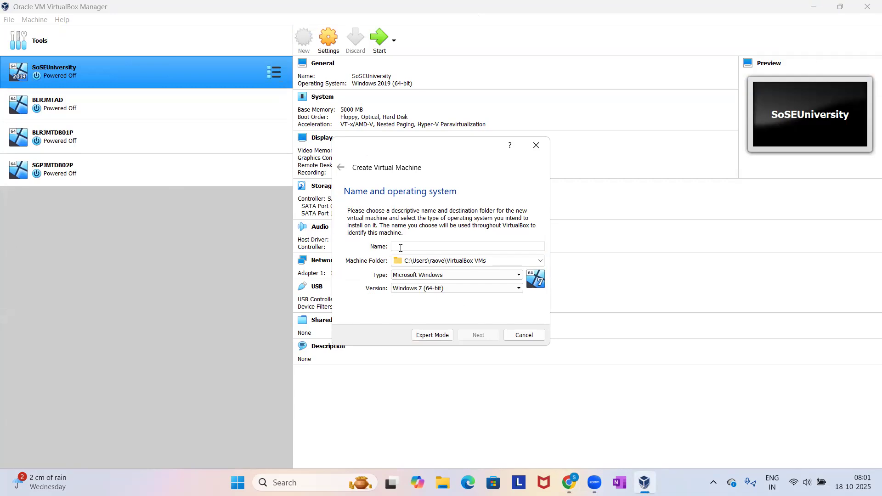
text(Batch60)
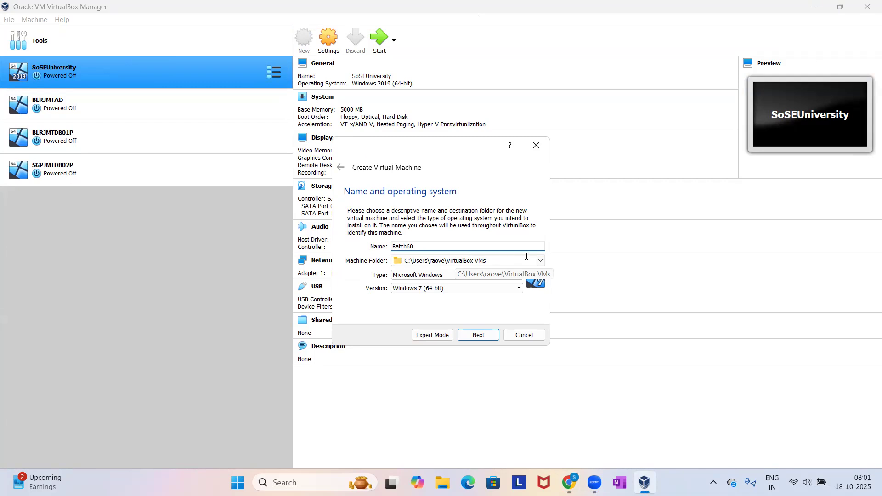
Browse for a different machine folder and open New Volume (L:).
click(541, 261)
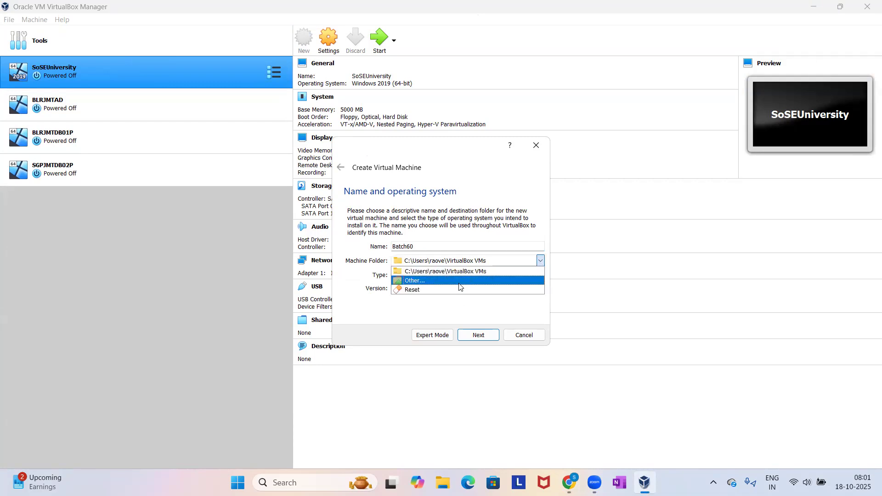
click(451, 282)
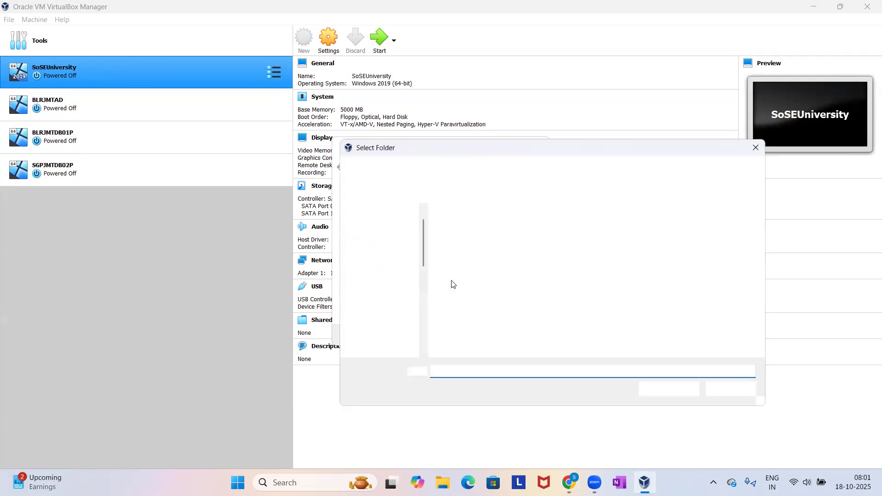
scroll(382, 303, down, 5)
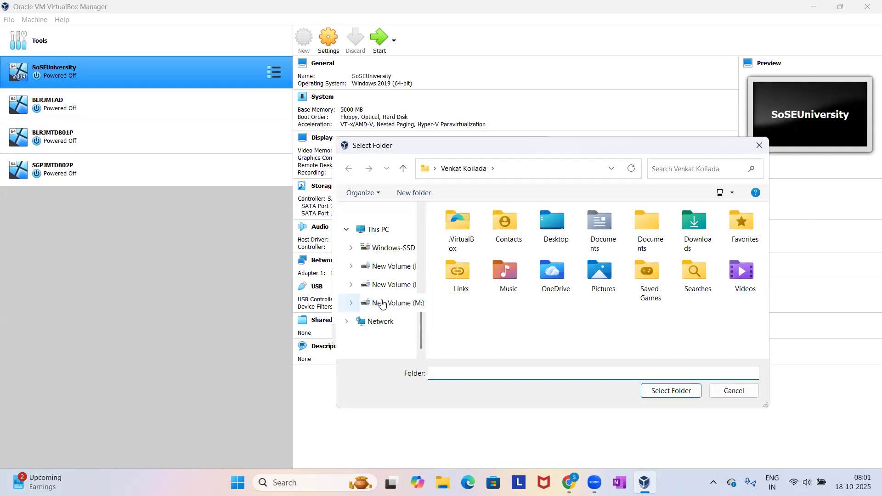
click(374, 234)
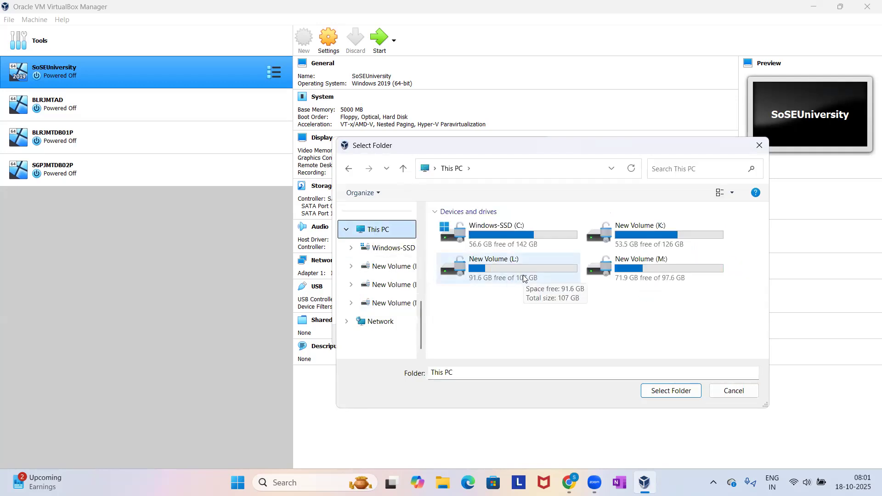
double_click(543, 265)
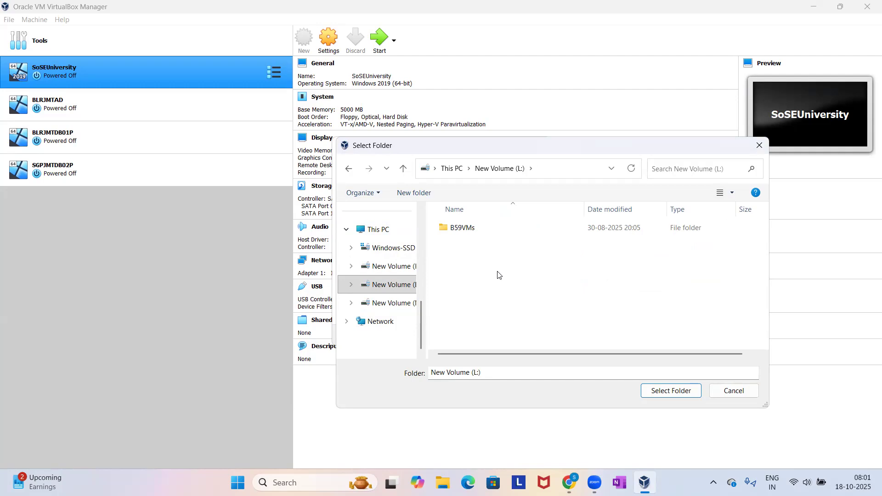
Create a folder named B60VMs on the L: drive and select it as the machine folder.
key(ctrl+shift+n)
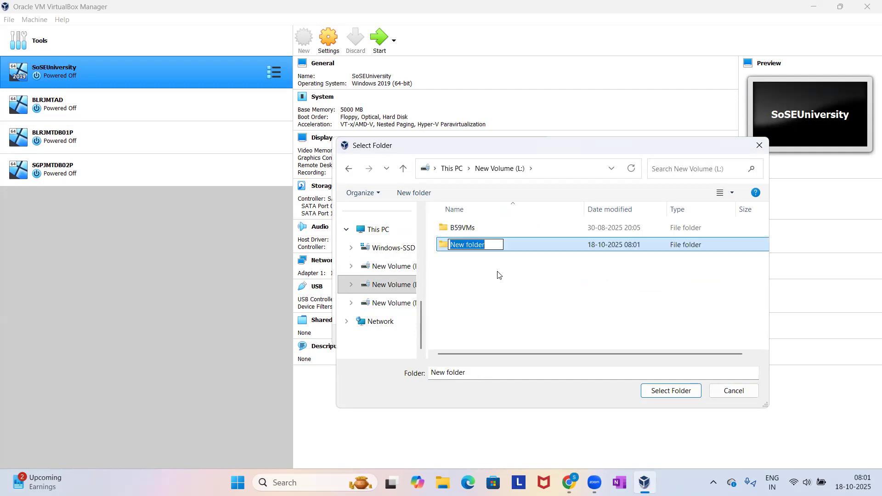
text(B60Vms)
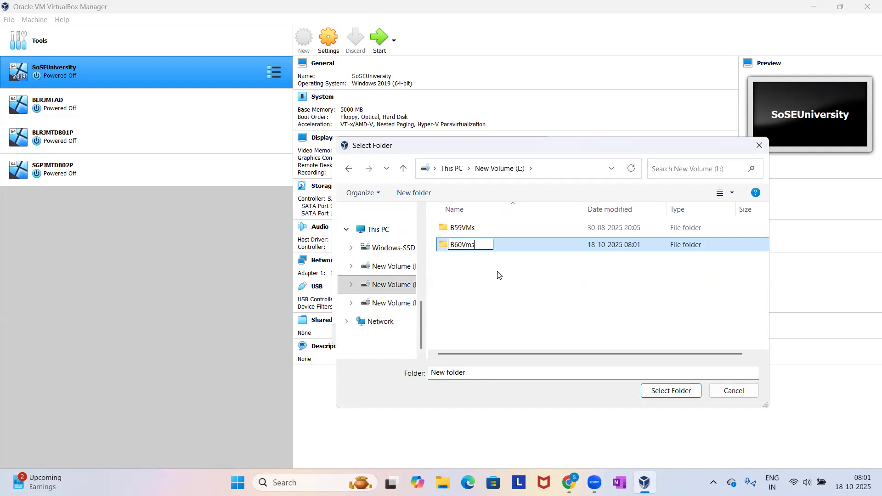
key(BackSpace)
key(BackSpace)
text(Ms)
key(Return)
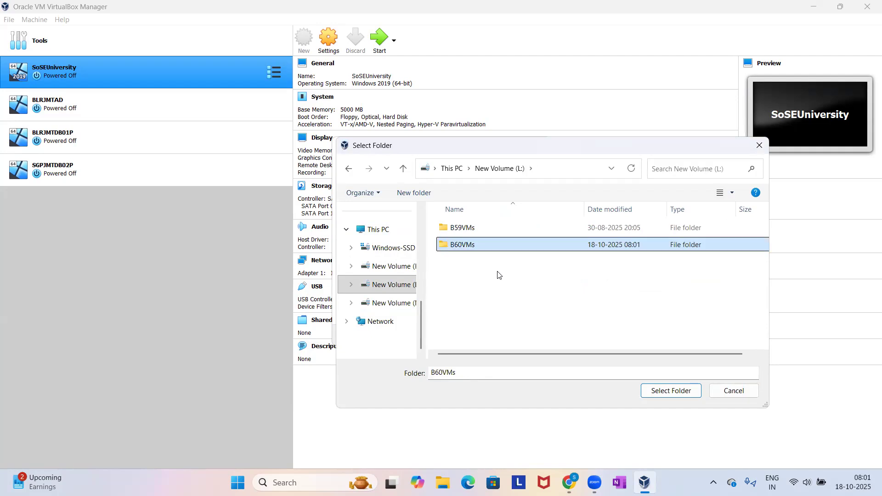
click(649, 390)
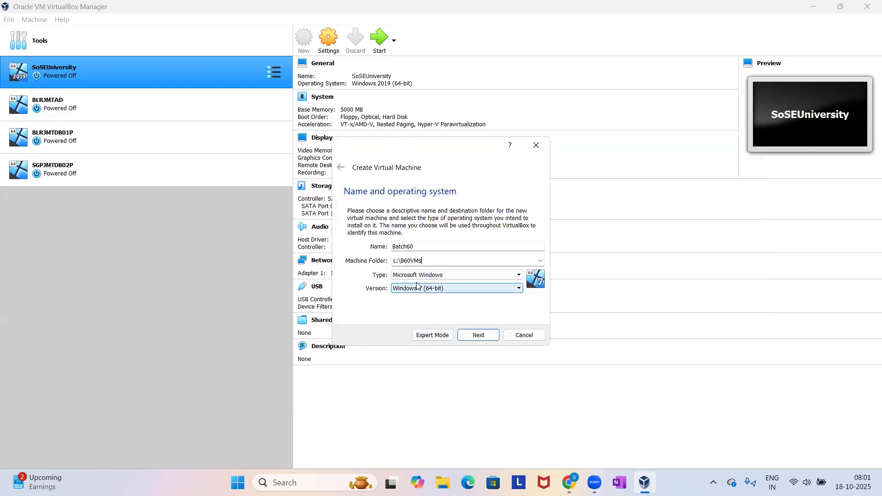
Look through the available Windows versions for the Batch60 virtual machine.
click(462, 291)
scroll(454, 345, down, 5)
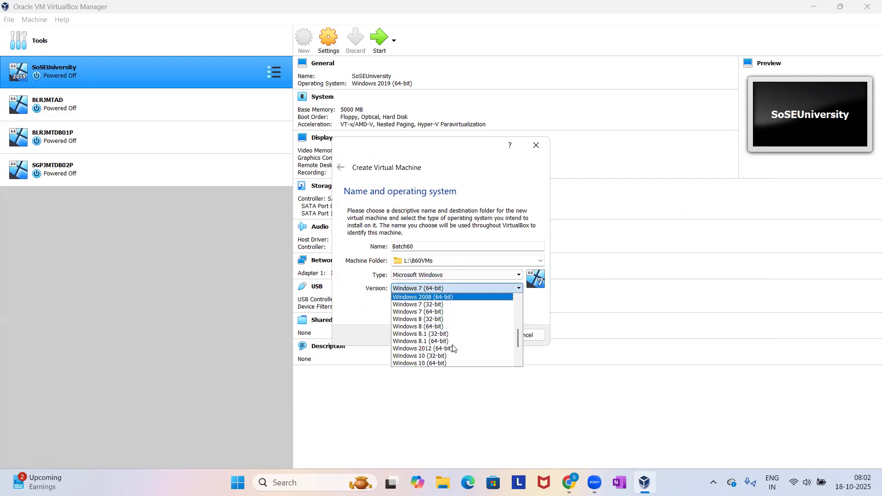
scroll(454, 350, down, 1)
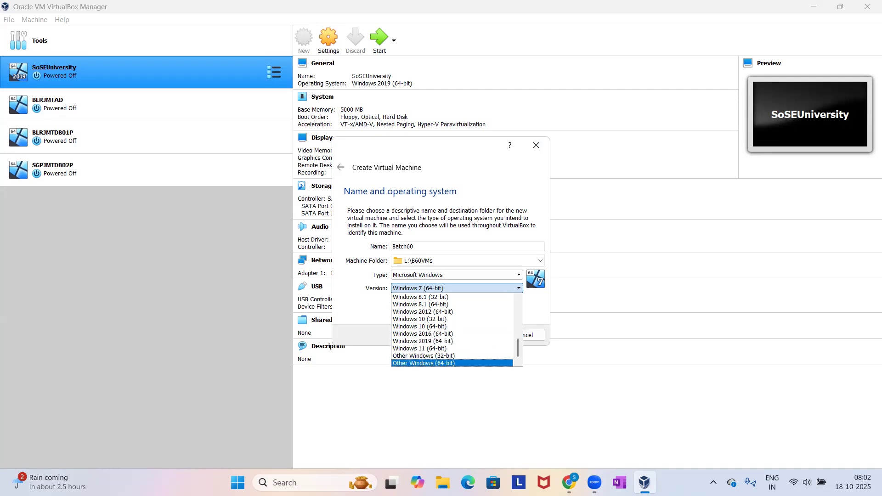
Switch to the B59 Diagrams.drawio diagram in the browser and select the Virtualization box.
click(570, 482)
click(569, 436)
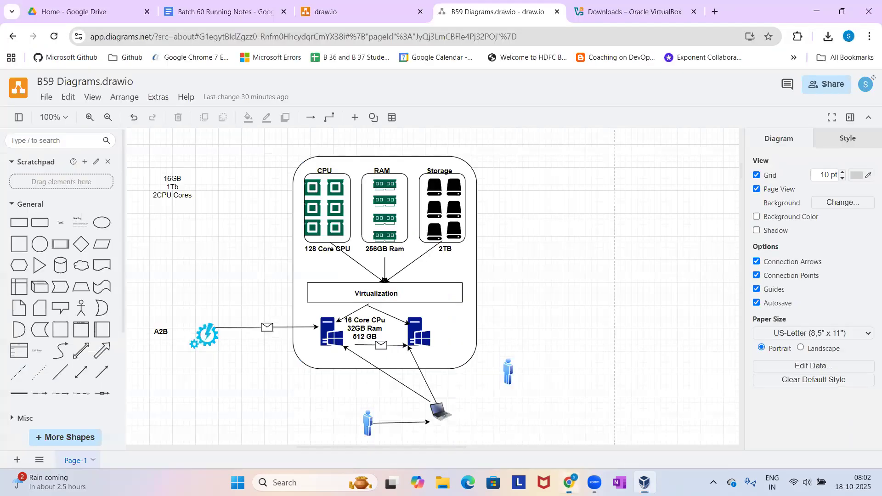
click(431, 301)
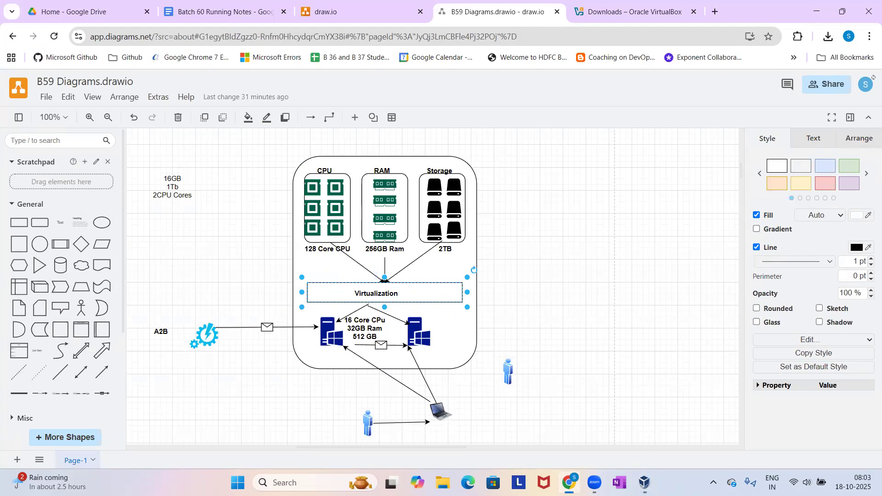
Open Task Manager in a maximized window and check the CPU performance details for the virtualization status.
right_click(692, 481)
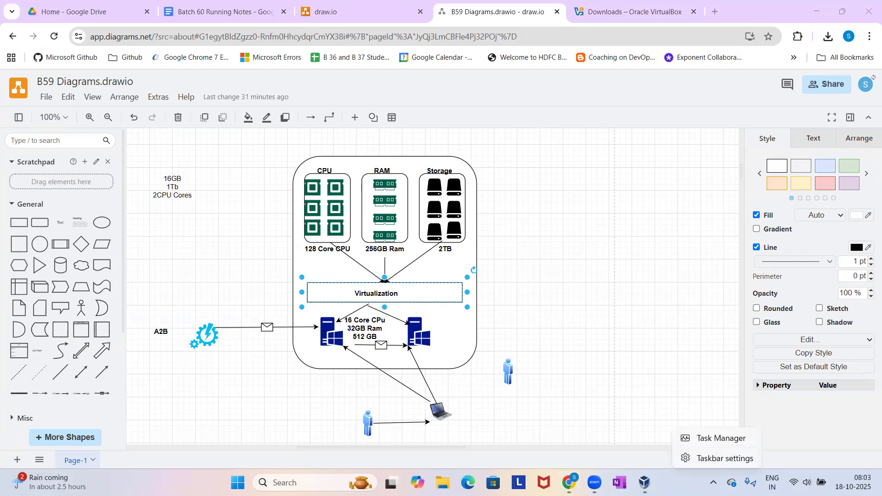
click(707, 439)
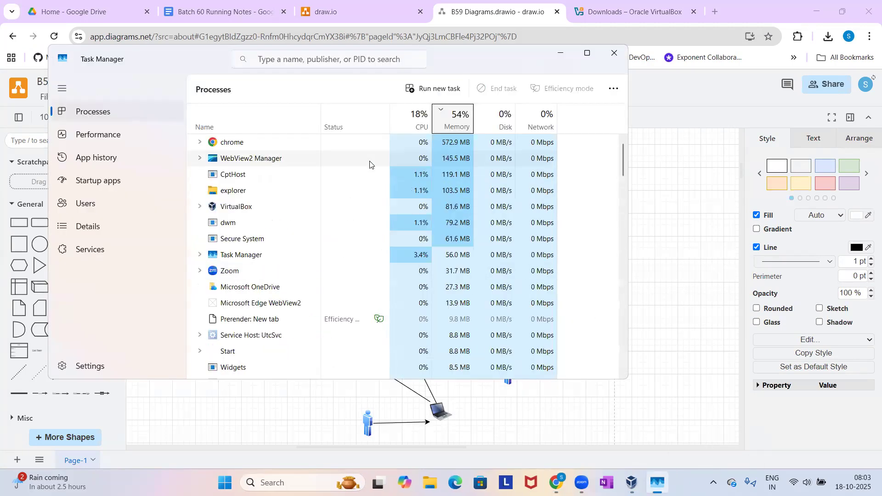
click(588, 55)
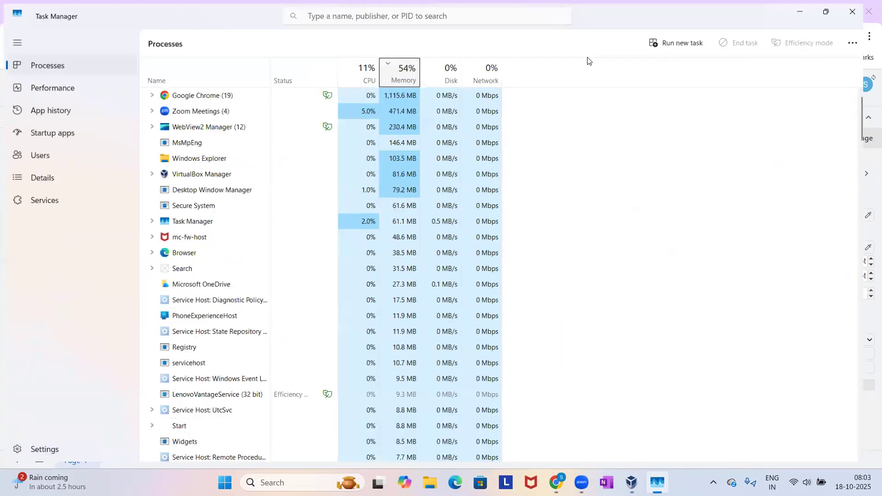
click(68, 90)
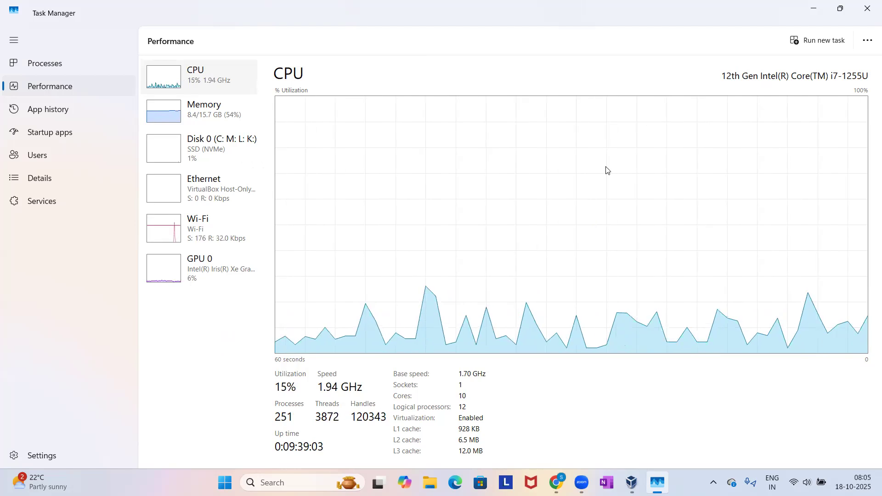
click(510, 65)
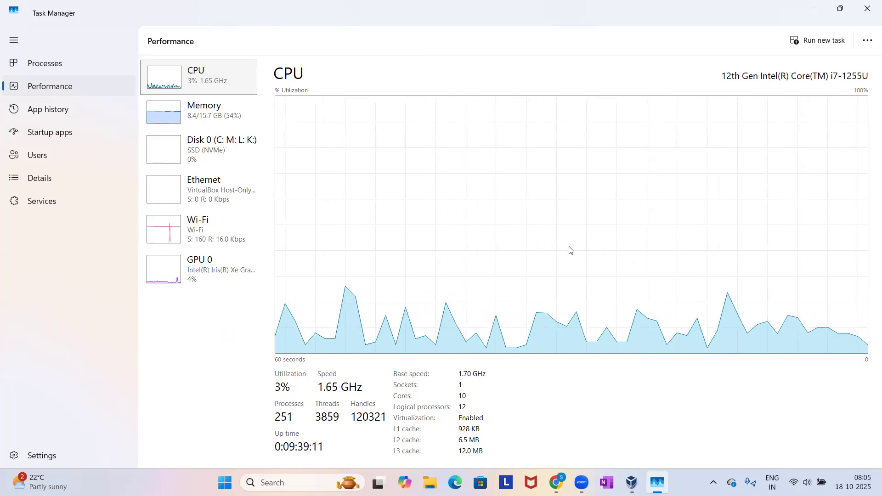
Switch back to Chrome and search Google in a new tab for "how to enable the virtualization in bios".
click(562, 483)
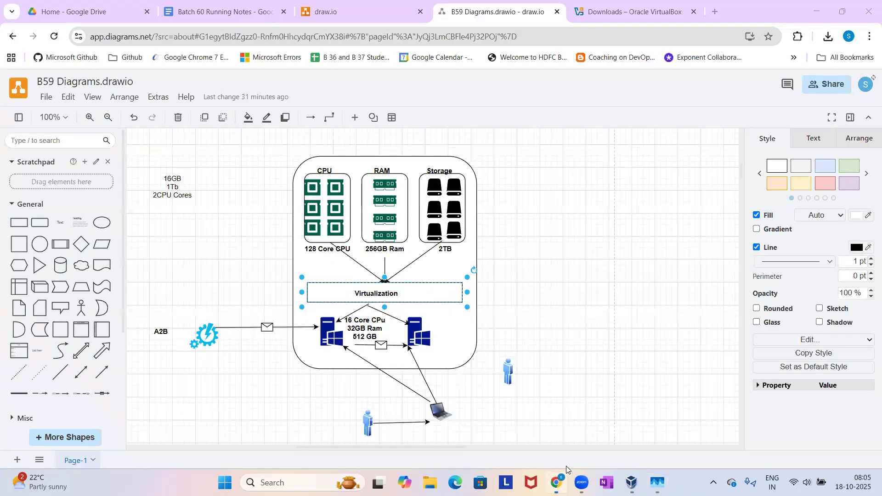
click(717, 7)
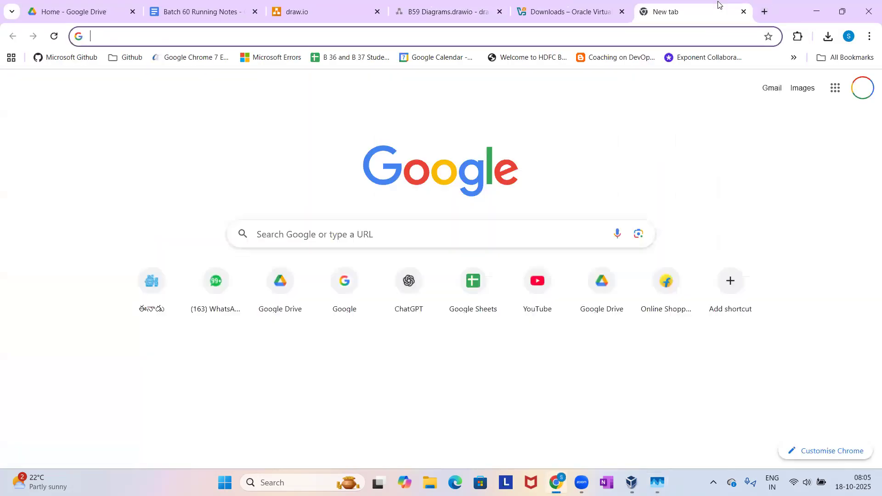
text(google.com)
key(Return)
text(how)
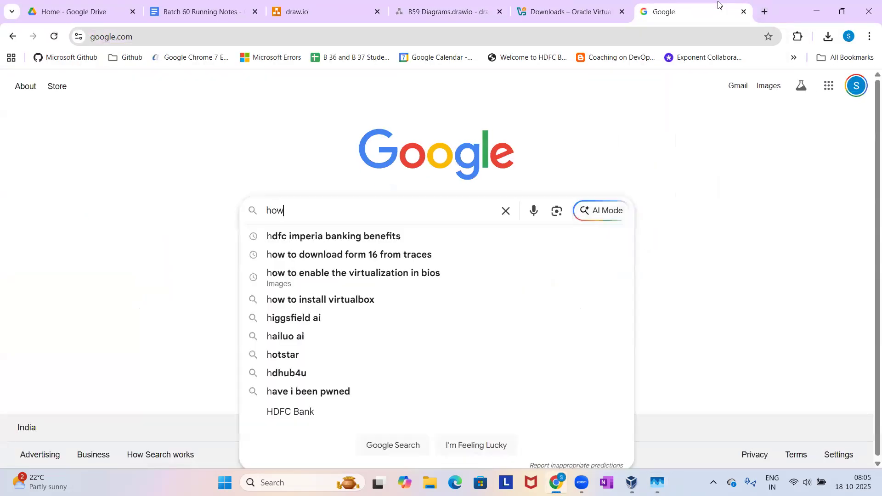
text( to enab)
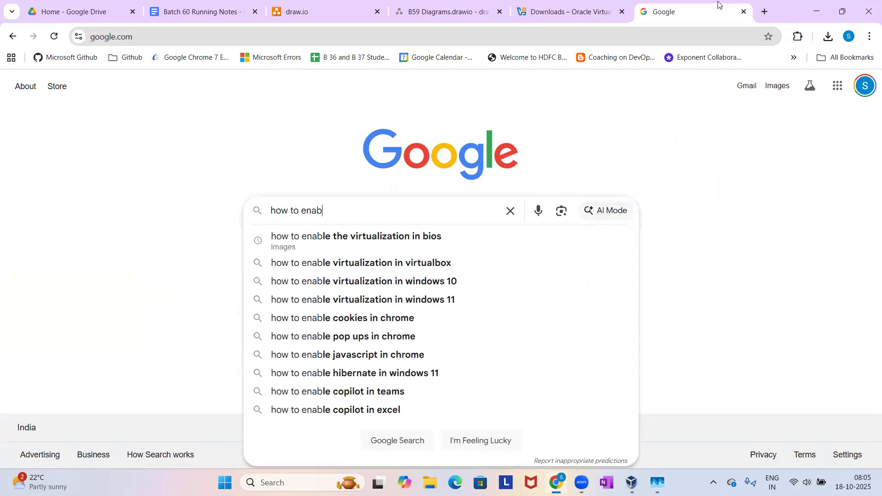
key(Down)
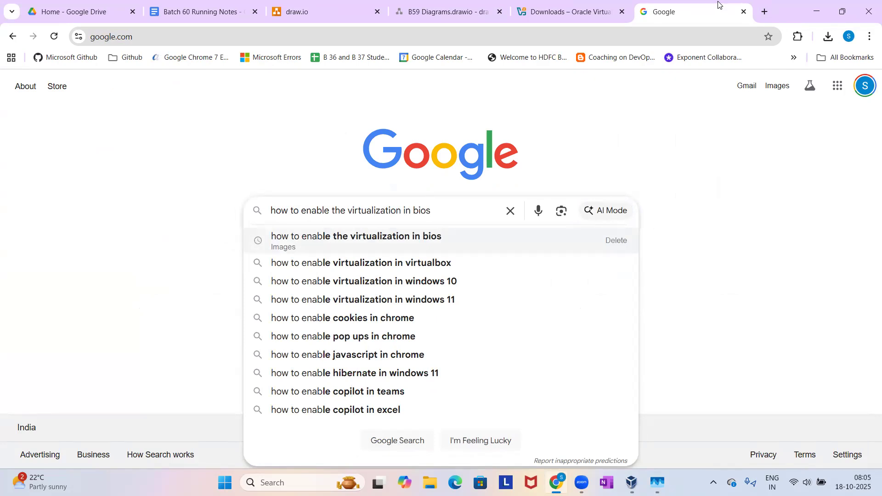
key(Return)
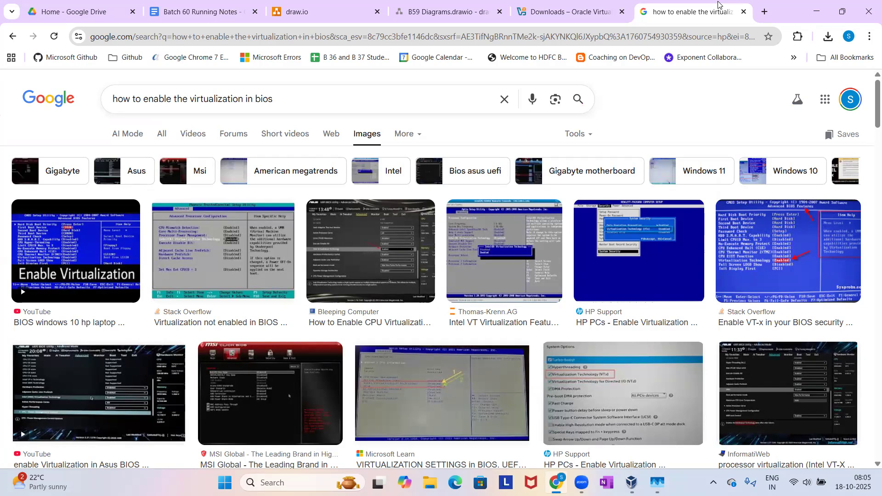
Search Google in another new tab for "boot key for hp".
click(766, 14)
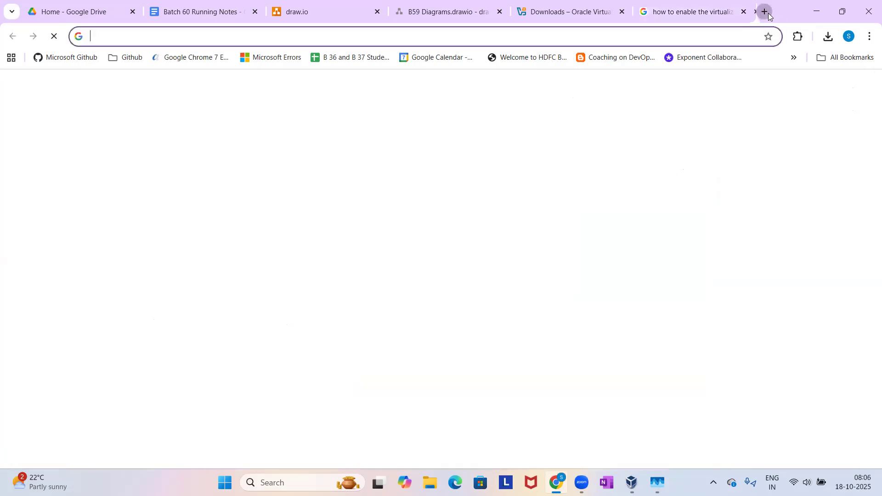
text(go)
key(Return)
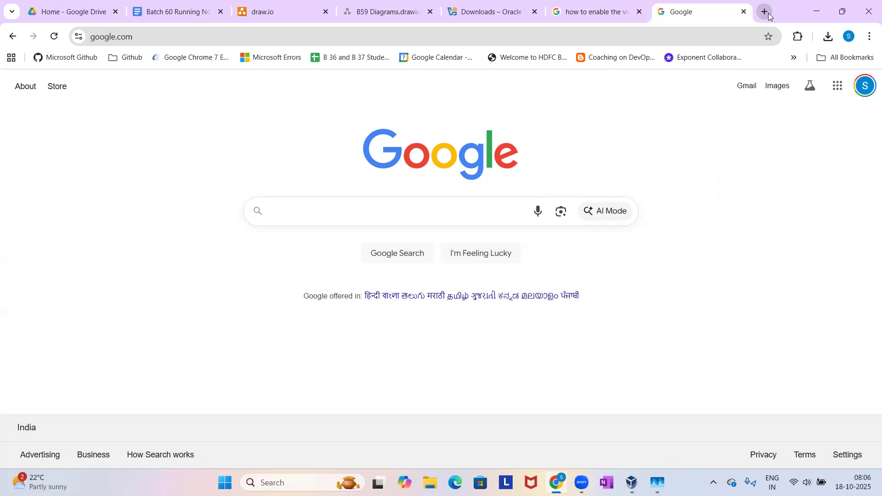
text(boot k)
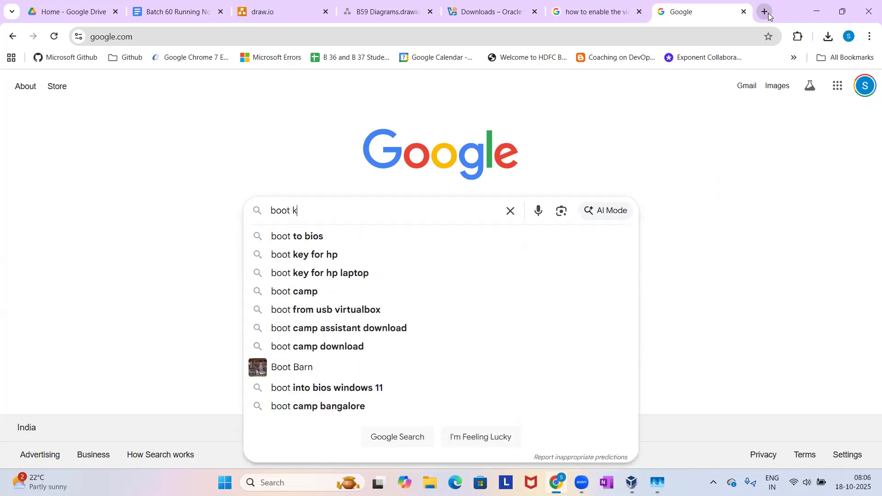
text(ey for hp)
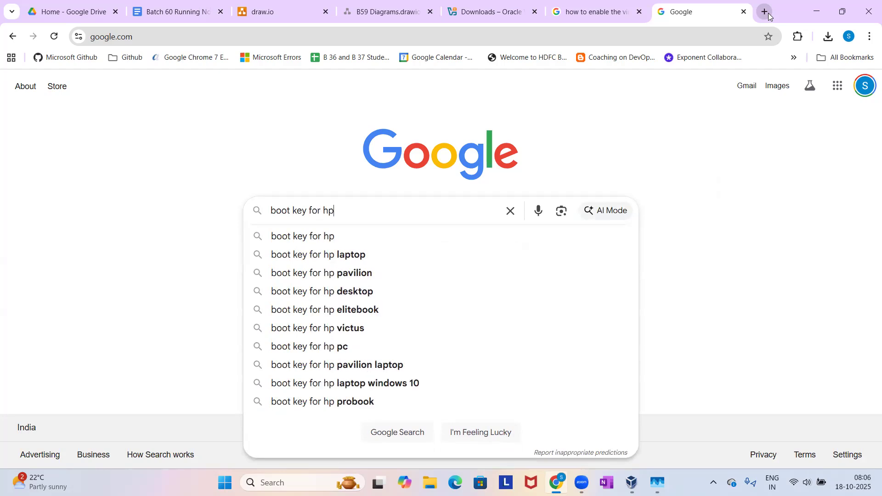
key(Return)
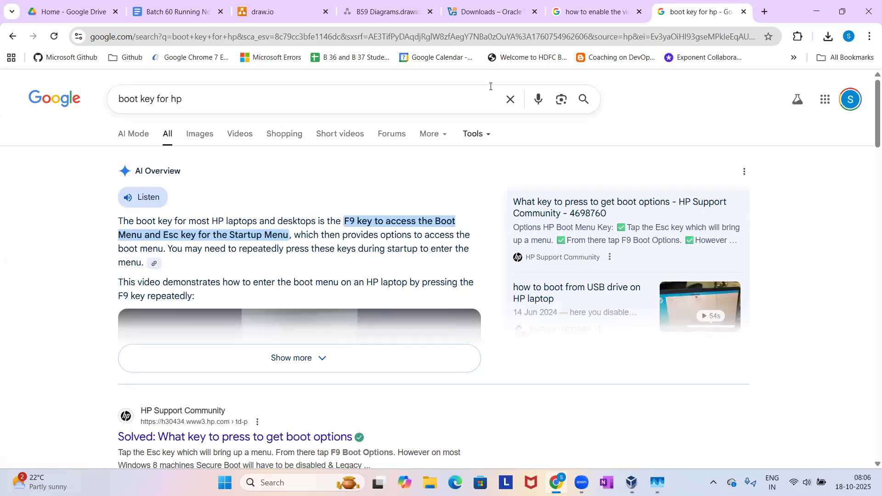
From the virtualization image results, open the YouTube video for Windows 10 HP laptops, pause it and close its tab.
click(593, 12)
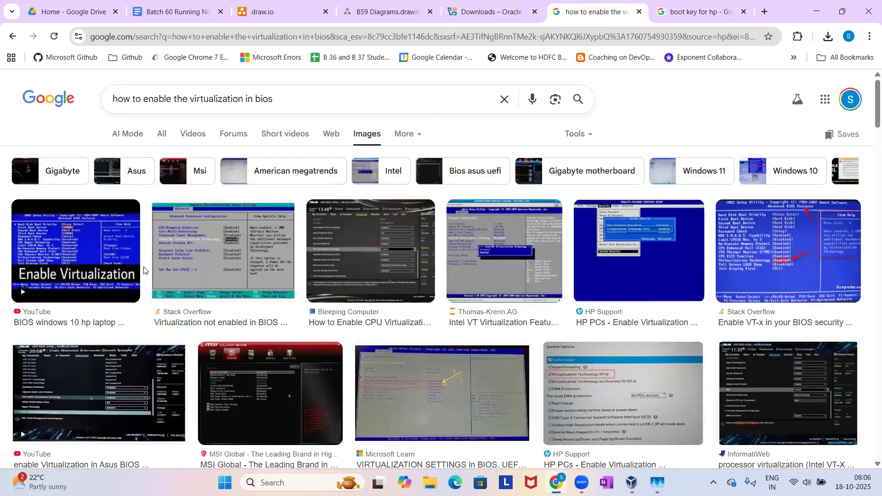
click(95, 243)
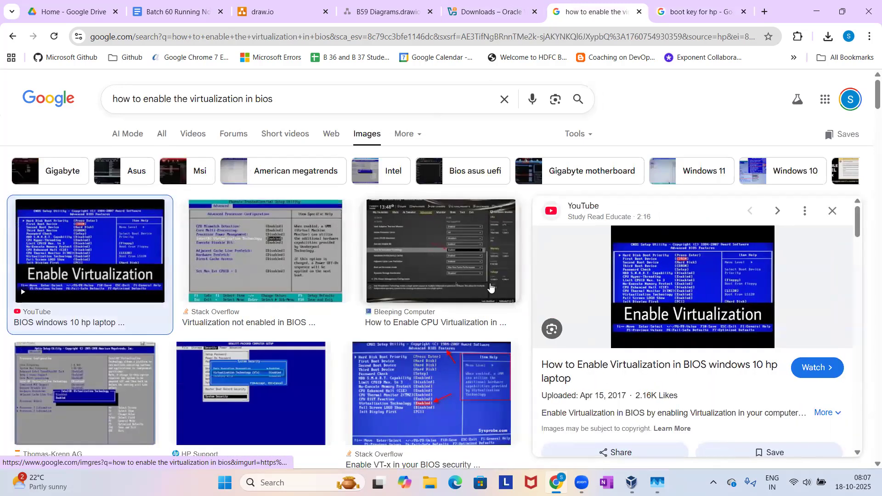
click(632, 276)
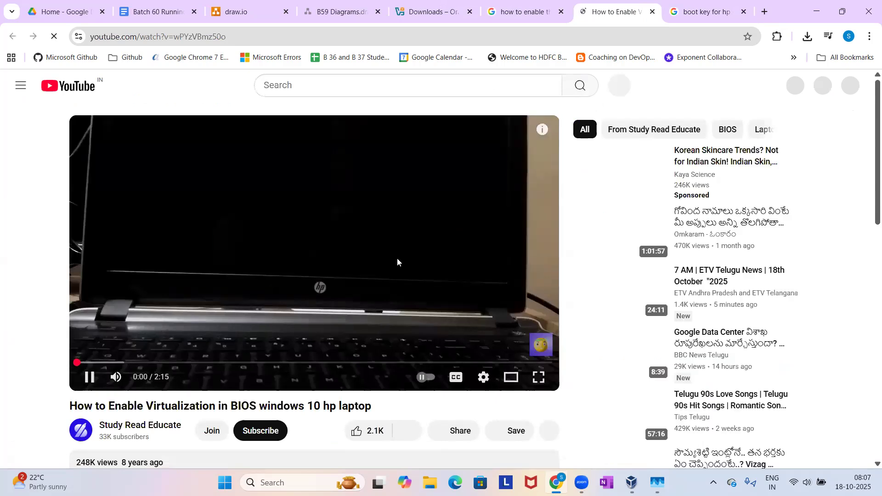
click(98, 378)
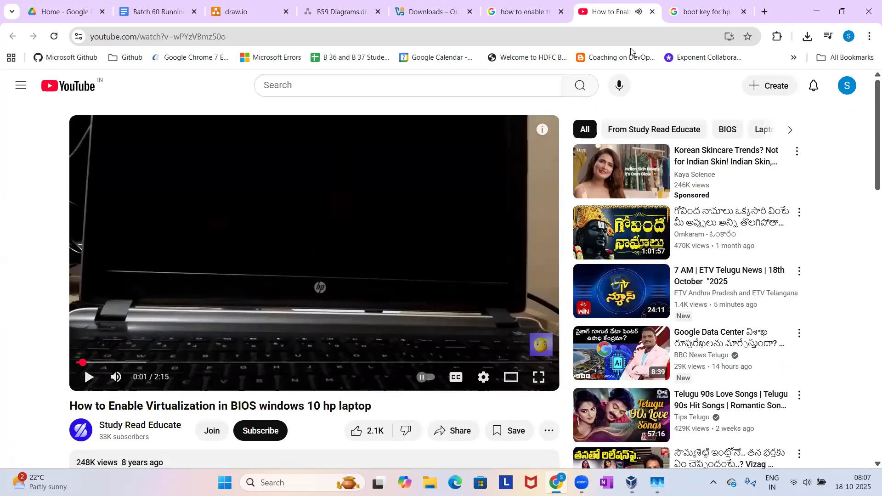
click(653, 12)
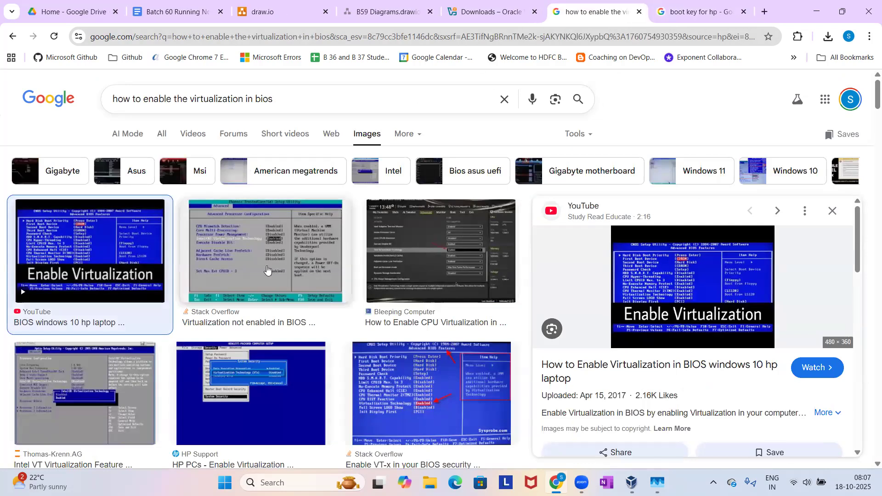
Open the Stack Overflow result "Virtualization not enabled in BIOS", view its BIOS setup screenshot and dismiss the Google sign-in prompt.
click(294, 262)
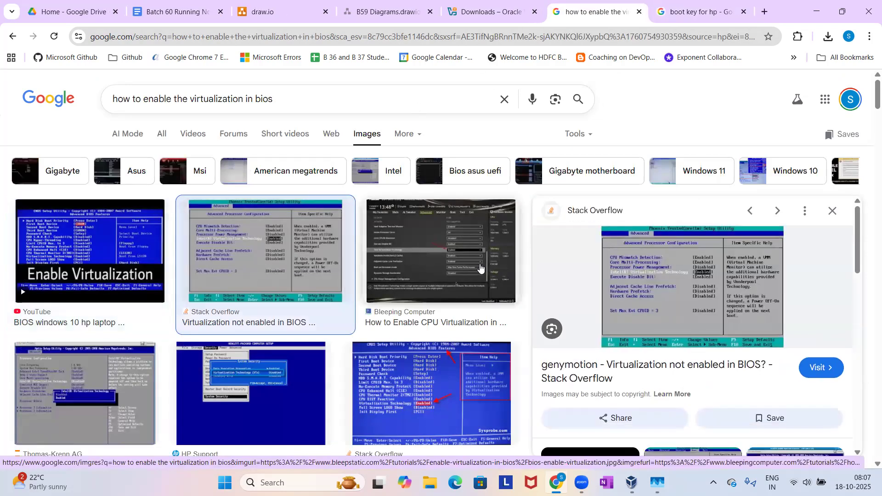
click(661, 288)
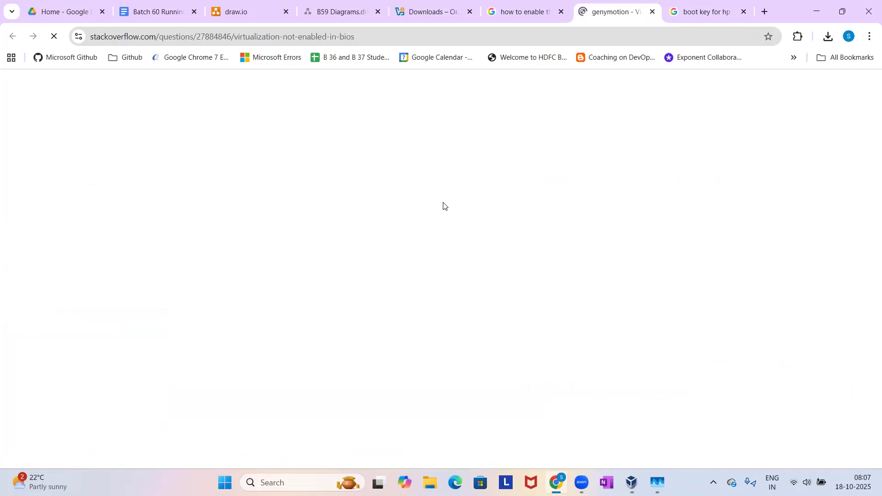
scroll(395, 276, down, 6)
scroll(395, 276, down, 6)
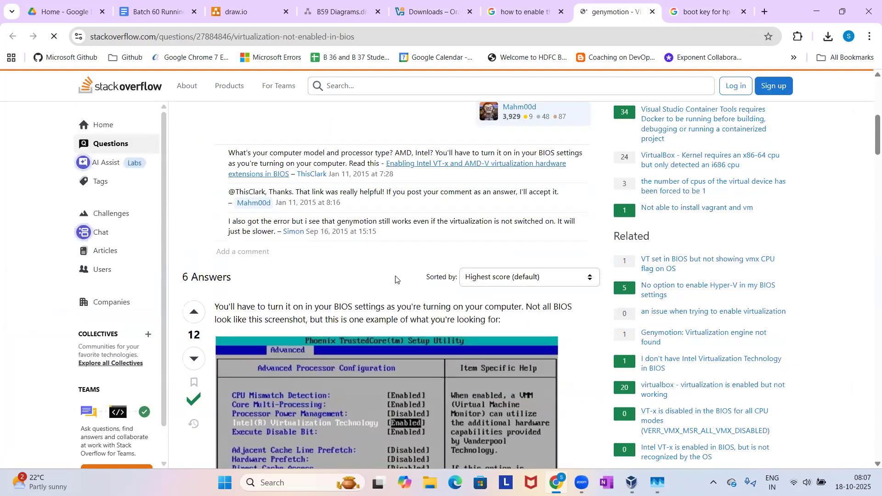
scroll(247, 268, up, 3)
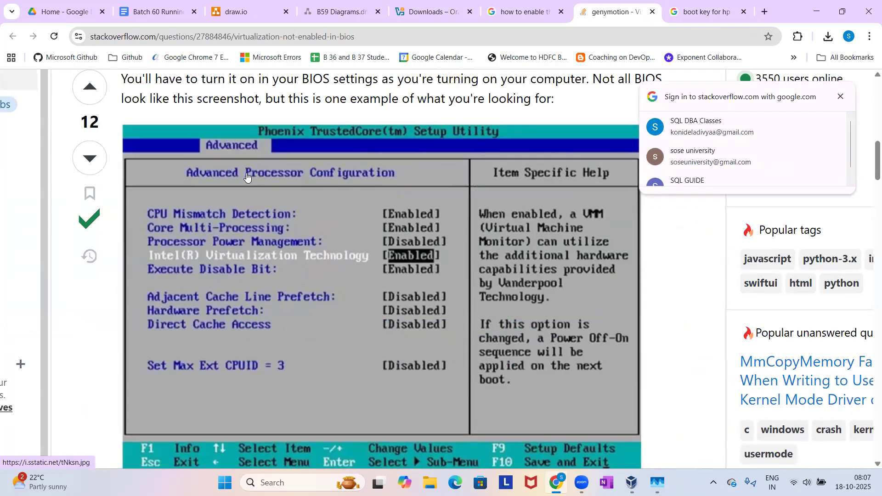
click(841, 96)
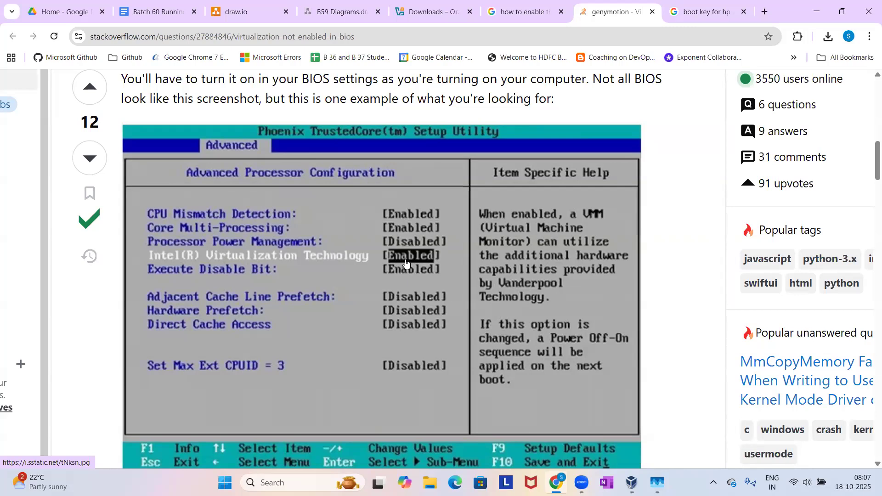
Read through the remaining Stack Overflow answers on enabling virtualization, including the Hyper-V, Windows 10 and AMD SVM instructions.
scroll(406, 263, down, 20)
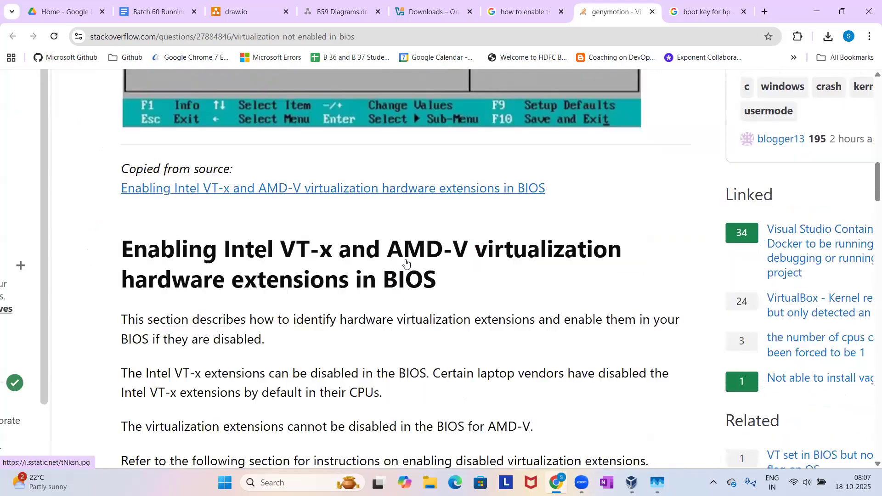
scroll(405, 262, down, 18)
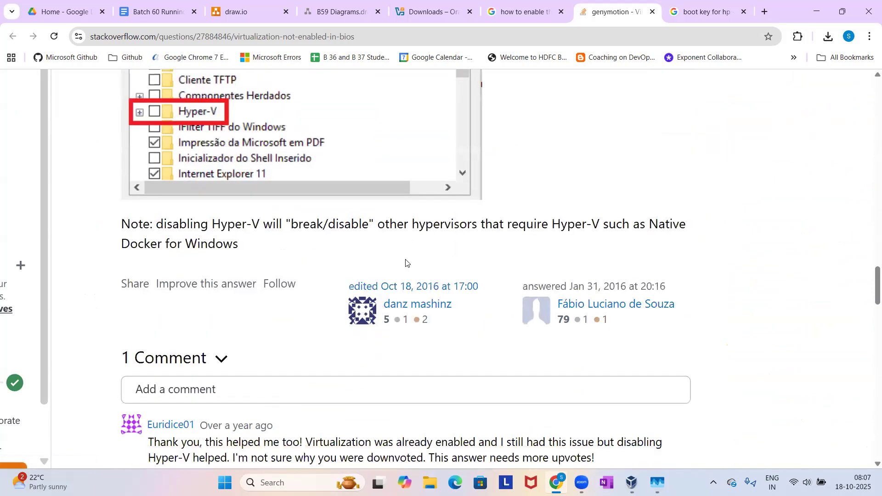
scroll(406, 262, up, 4)
scroll(405, 263, up, 1)
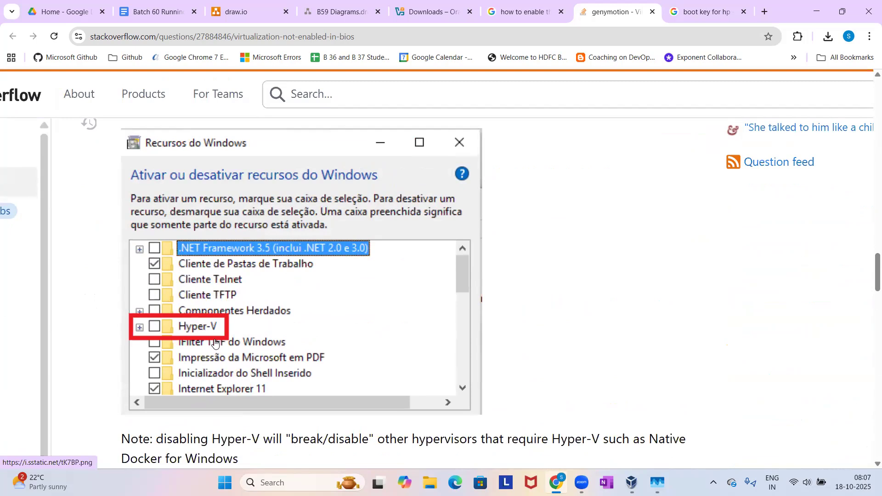
scroll(214, 343, down, 15)
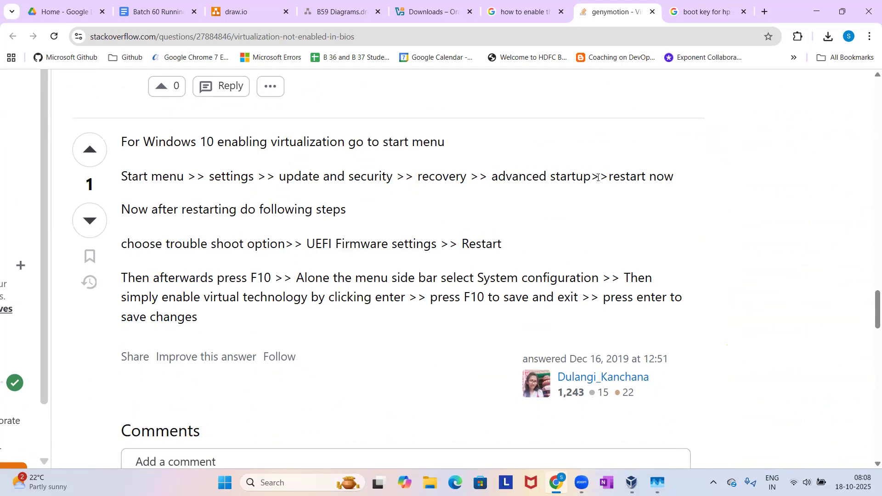
scroll(650, 191, down, 3)
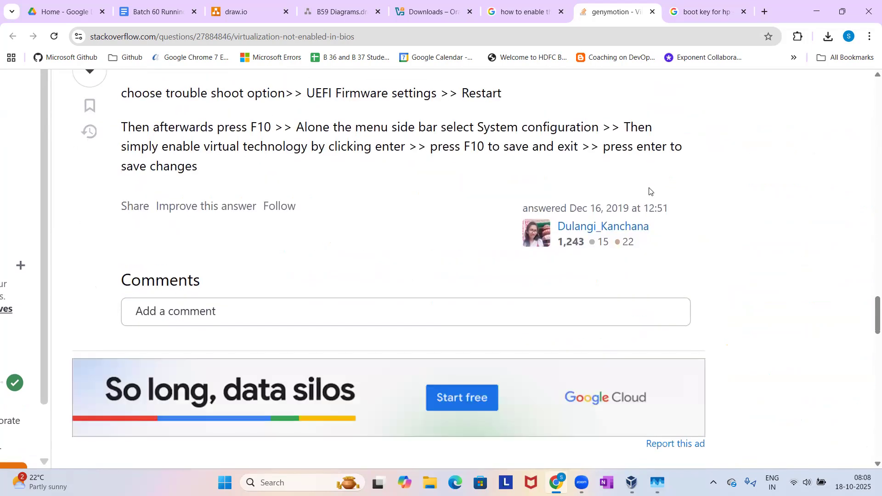
scroll(650, 191, down, 7)
scroll(650, 191, down, 1)
scroll(650, 191, down, 1)
scroll(651, 191, up, 1)
scroll(651, 191, down, 5)
scroll(650, 191, down, 5)
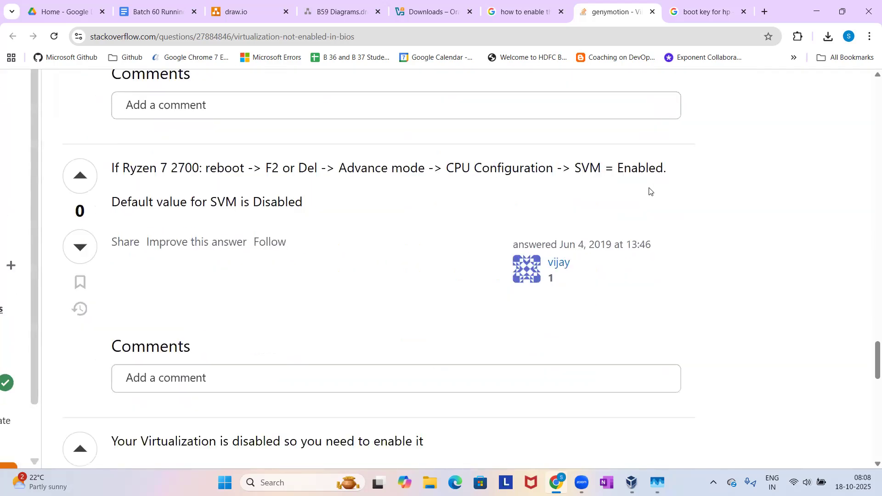
scroll(651, 191, down, 2)
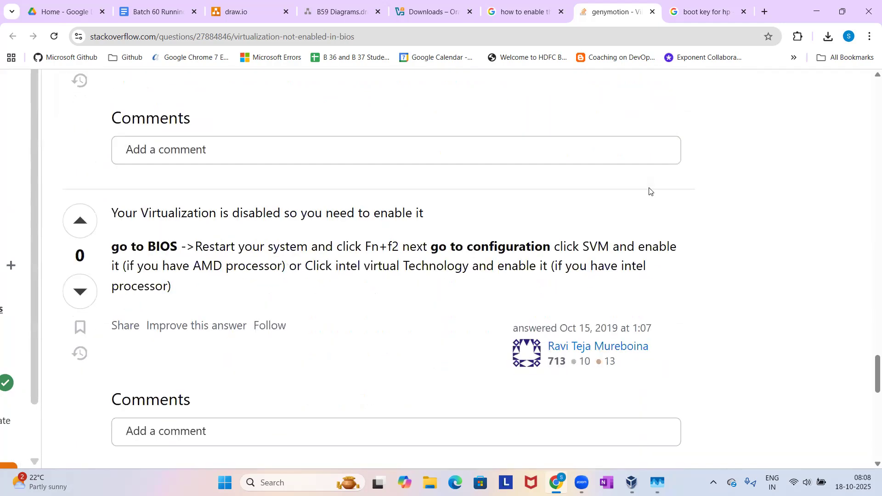
scroll(651, 192, down, 3)
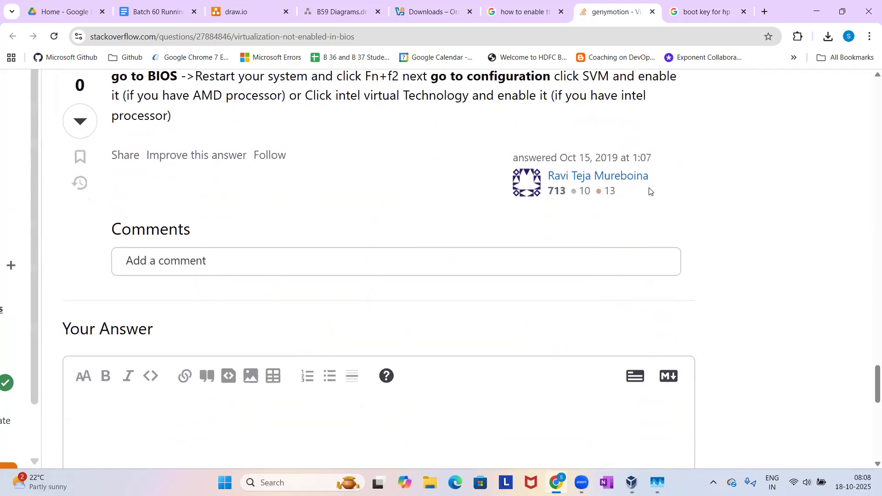
scroll(650, 191, down, 1)
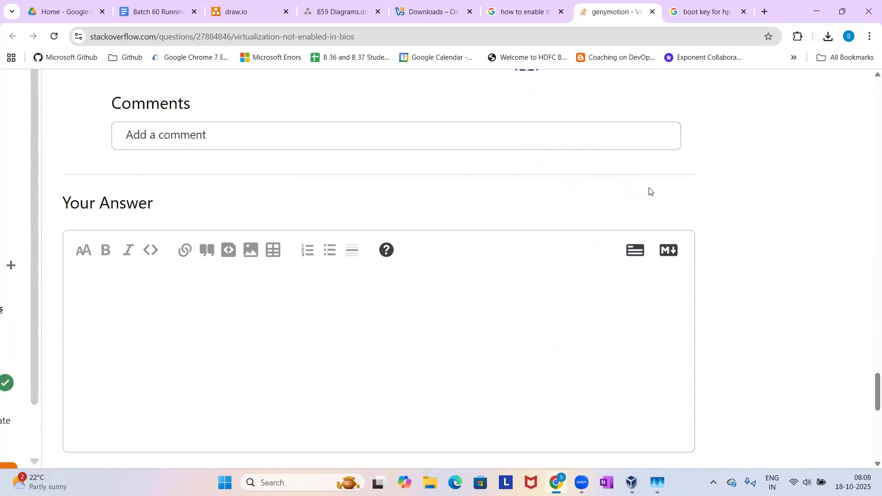
Look back over the Stack Overflow answers on enabling Intel Virtualization Technology in the BIOS.
scroll(650, 191, up, 20)
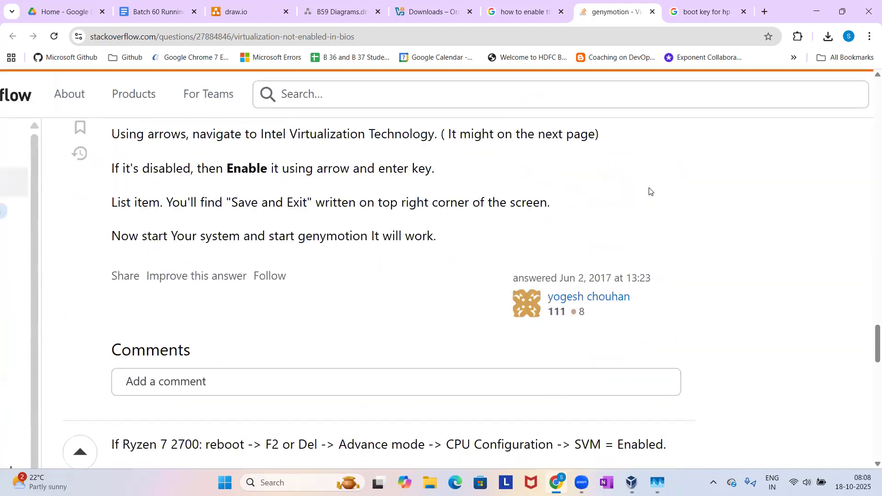
scroll(651, 191, up, 10)
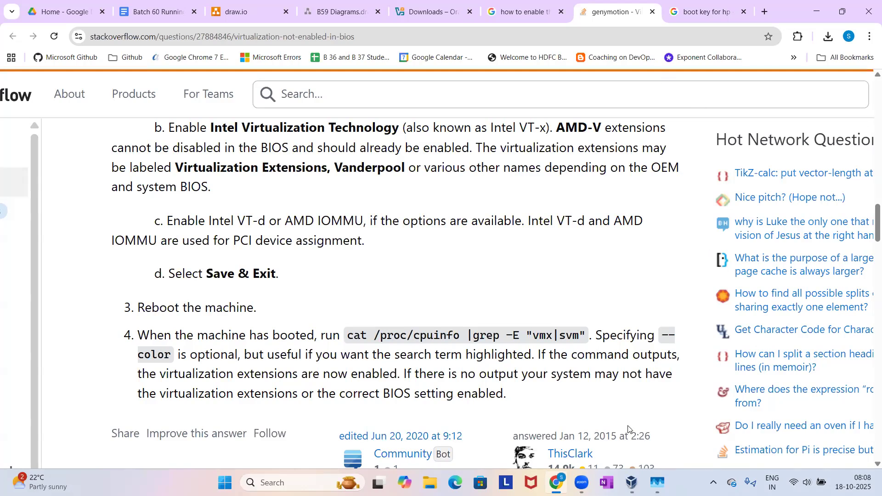
Switch to VirtualBox and set the new machine's operating system version to Windows 2019 (64-bit).
click(632, 482)
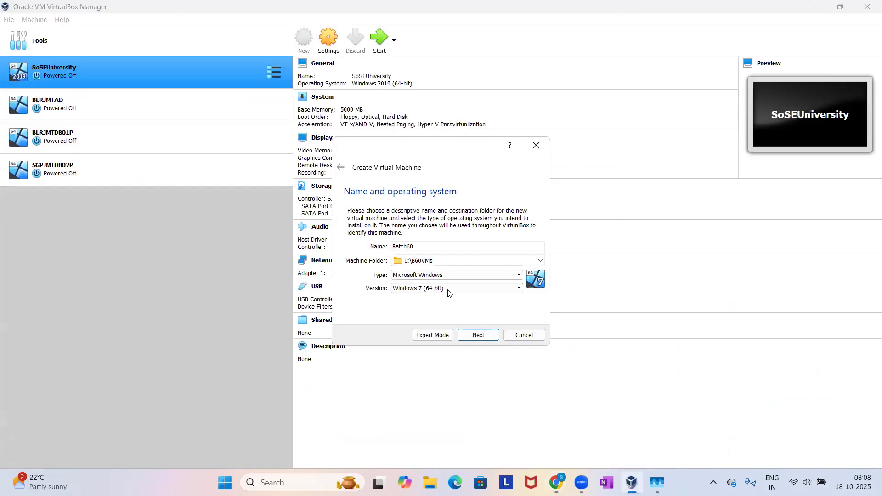
click(415, 290)
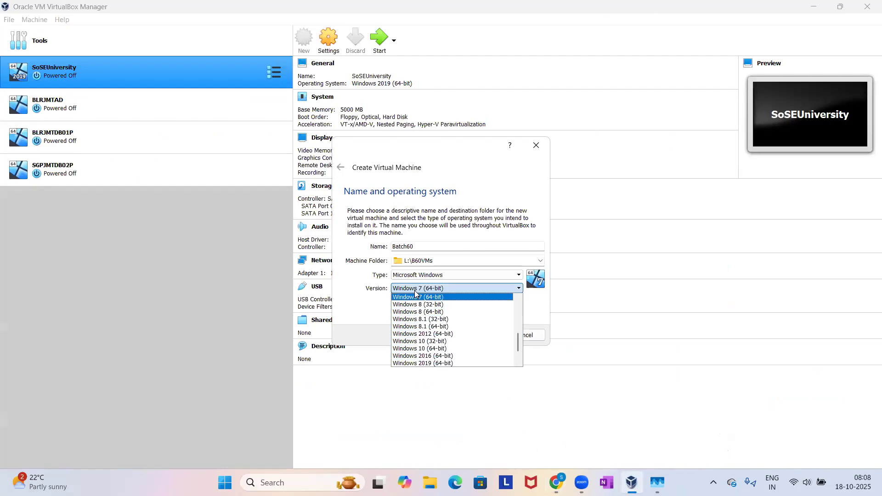
click(413, 364)
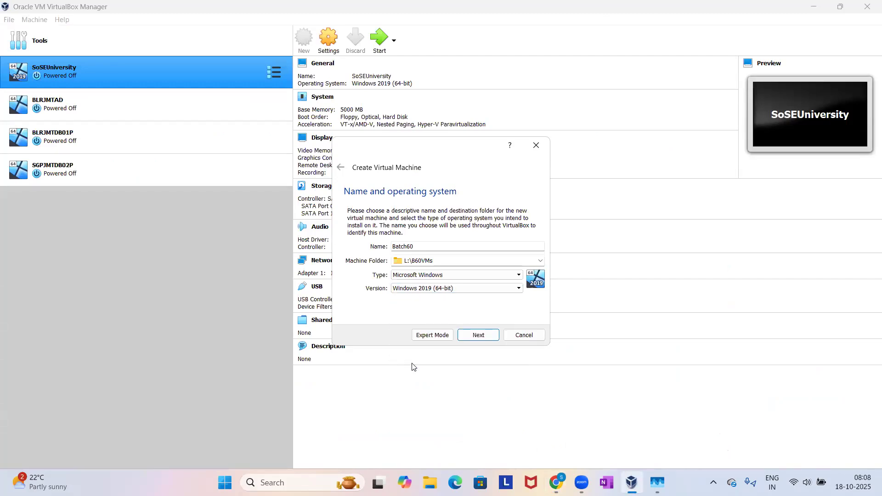
click(475, 338)
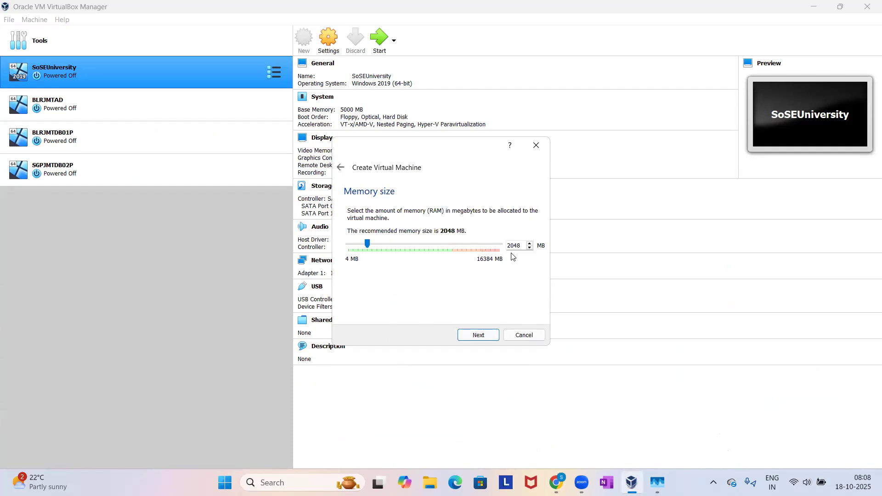
click(343, 168)
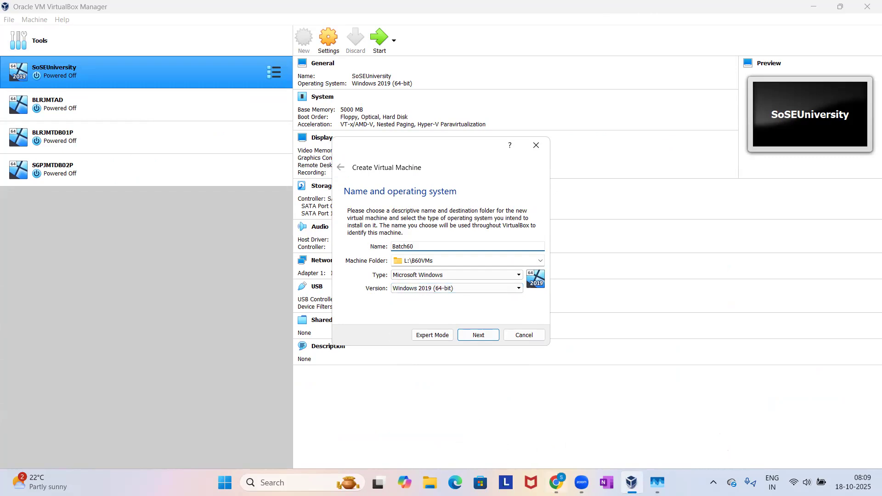
Switch to Chrome and review the virtual machine creation and Windows server installation steps in the Batch 60 Running Notes document.
click(556, 483)
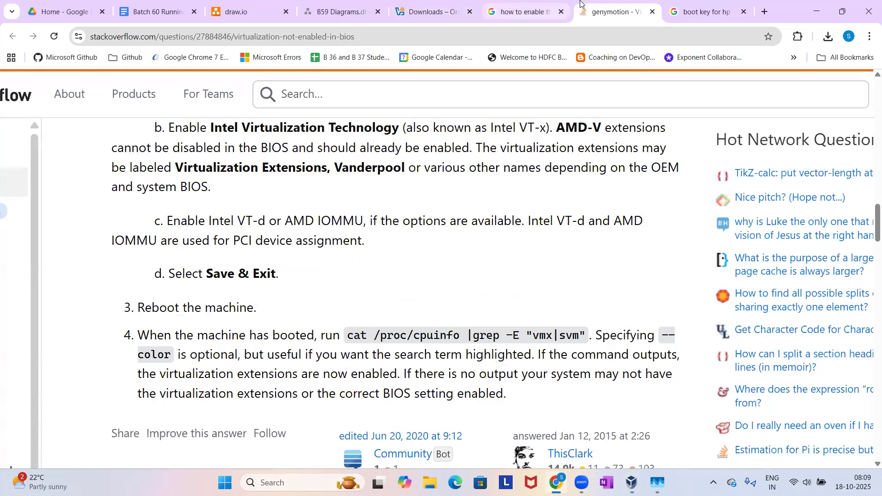
click(196, 3)
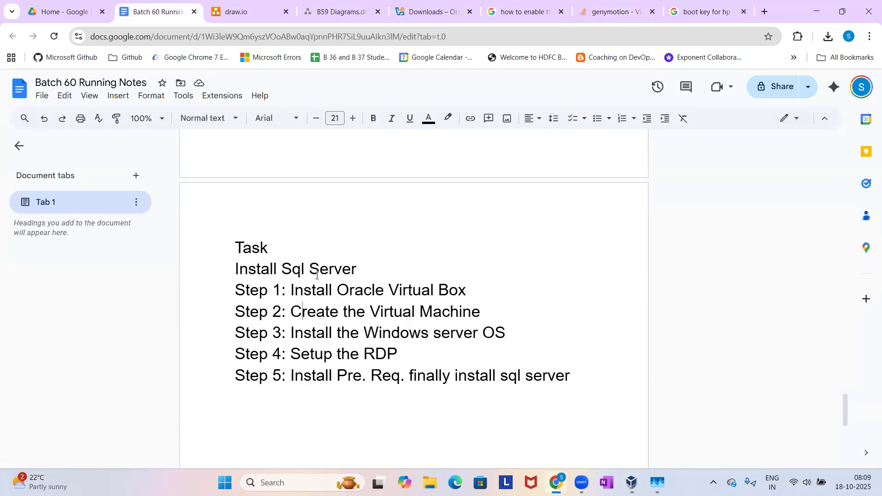
drag(295, 333, 401, 341)
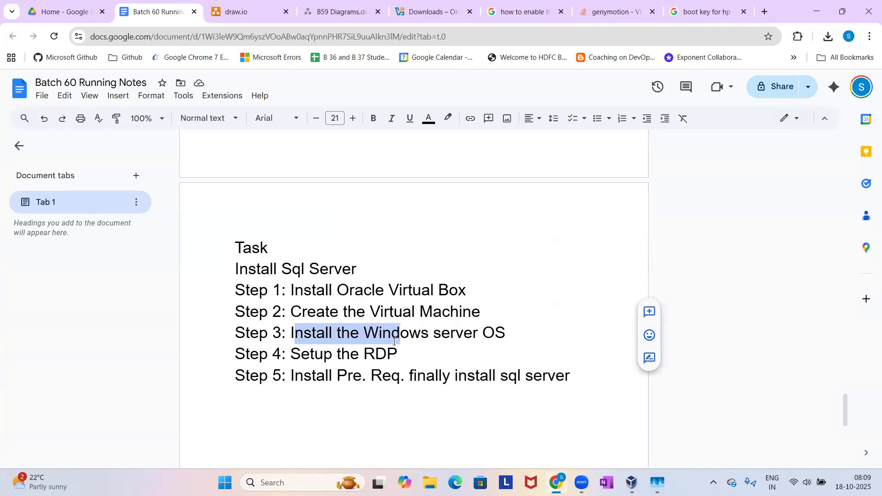
click(394, 342)
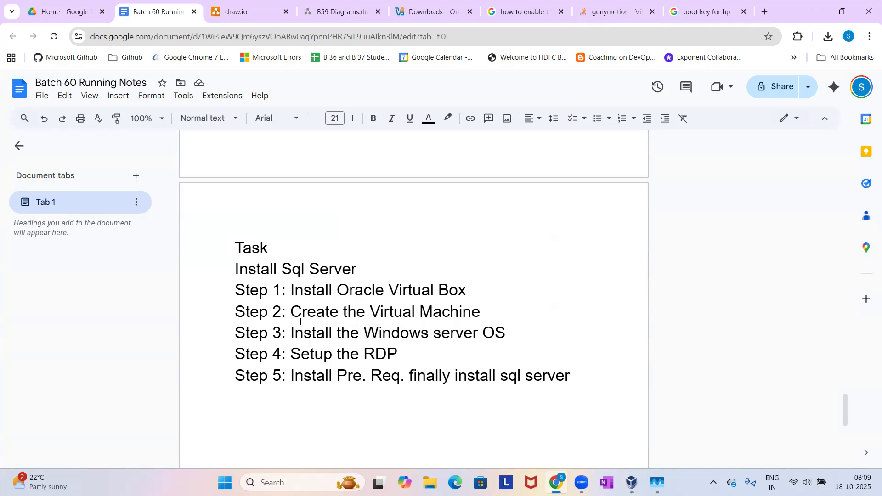
drag(291, 312, 474, 311)
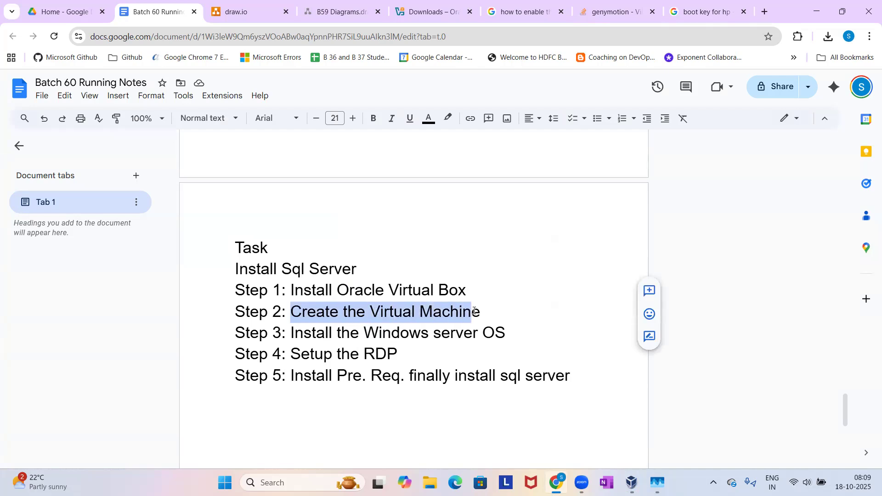
click(475, 312)
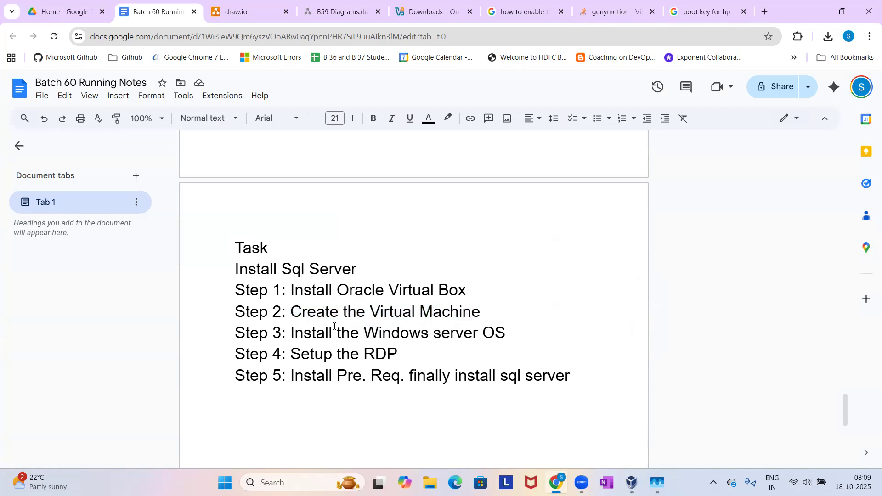
drag(329, 333, 467, 327)
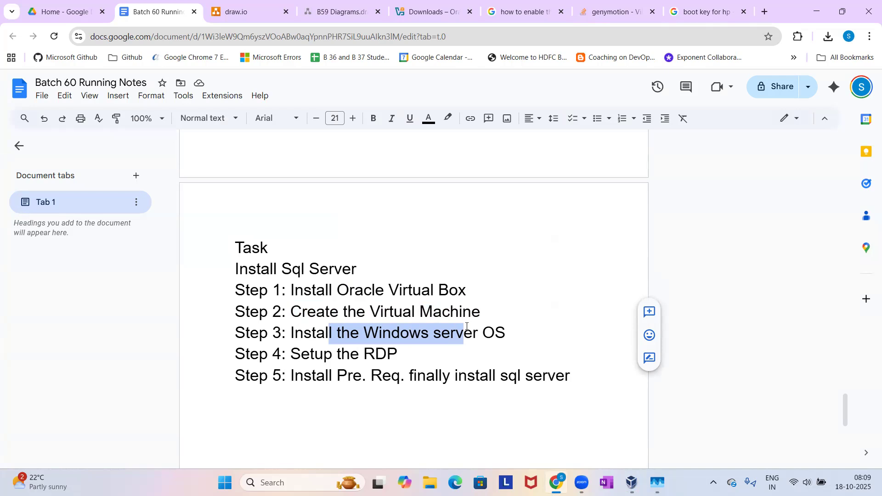
Switch back to VirtualBox, recheck the name and operating system settings, and set the machine's memory size to 3072 MB.
click(632, 482)
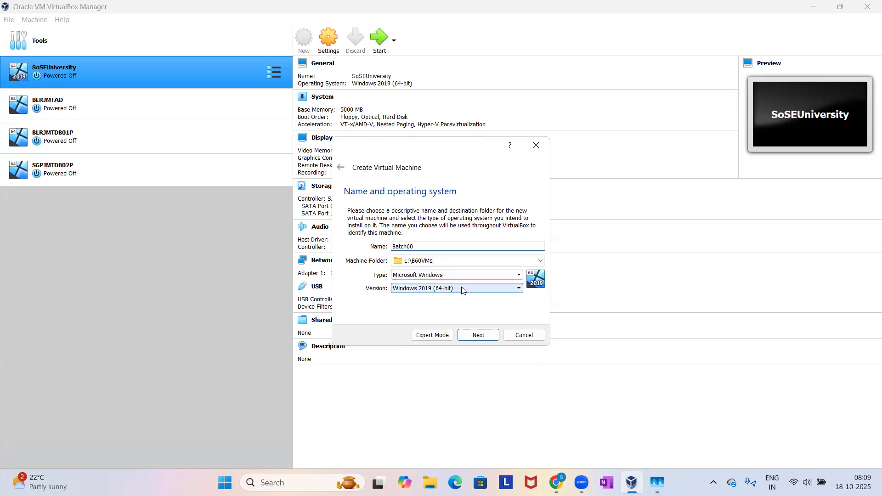
click(471, 334)
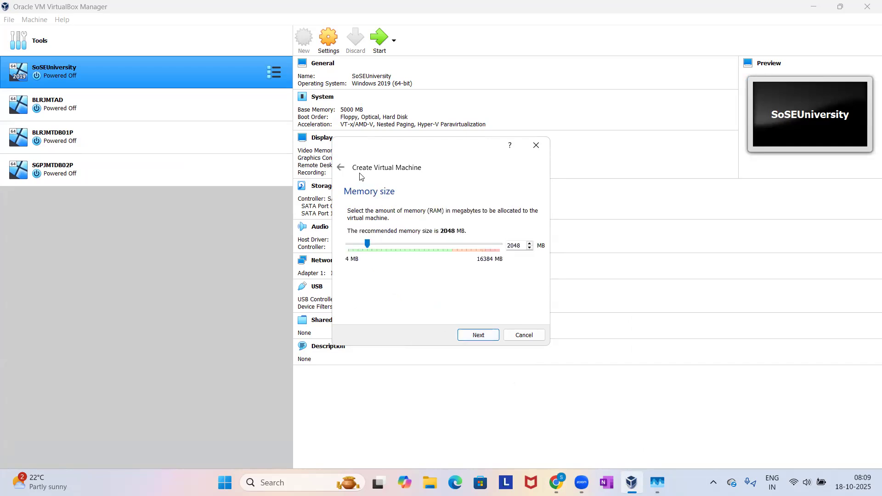
click(342, 168)
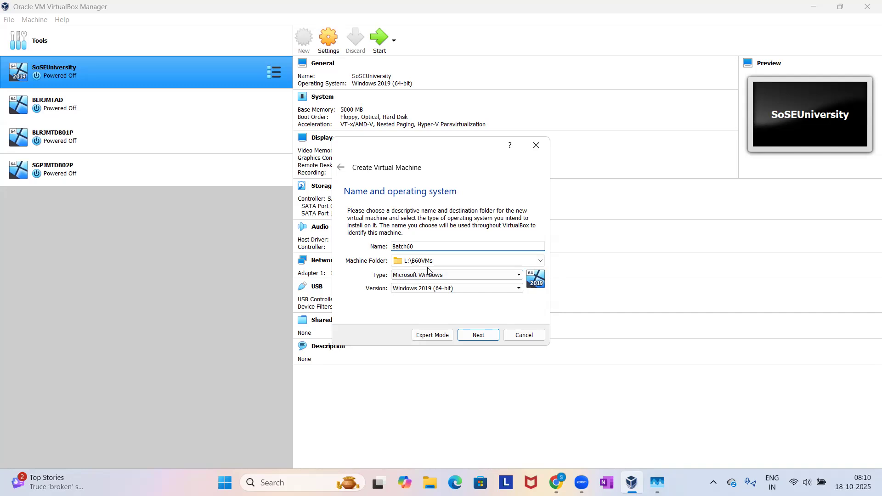
click(472, 336)
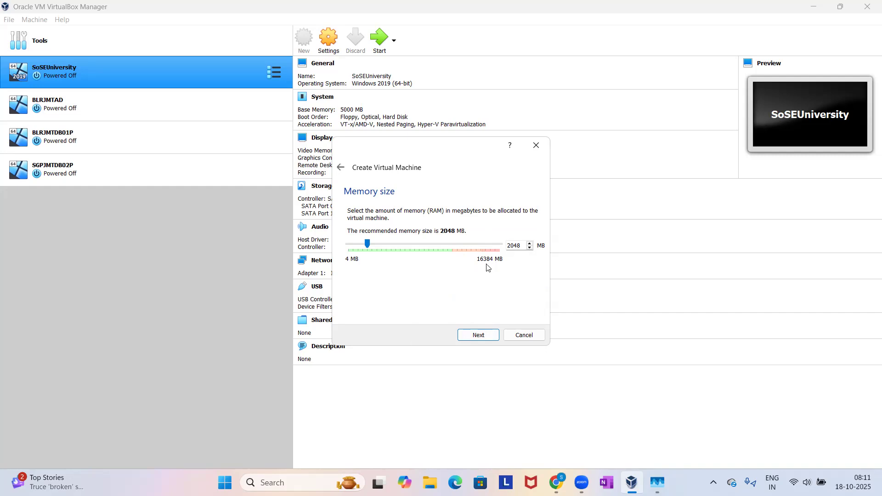
double_click(517, 245)
text(30)
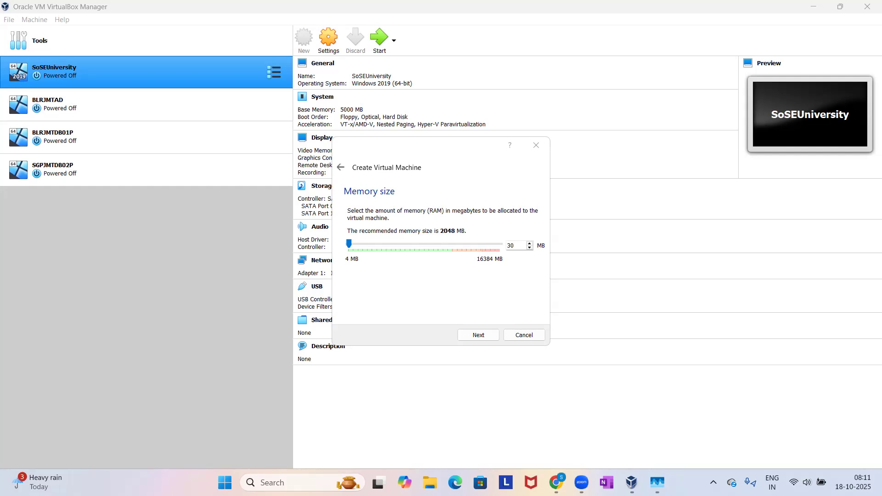
click(519, 247)
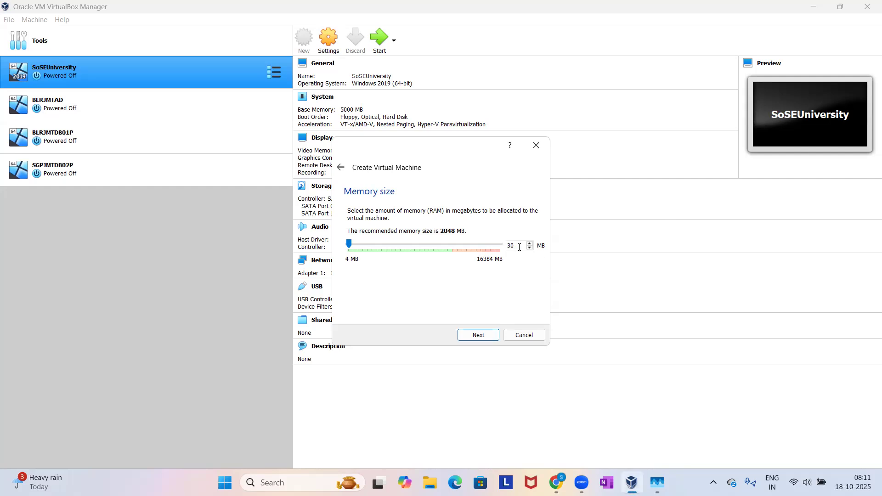
text(72)
click(480, 338)
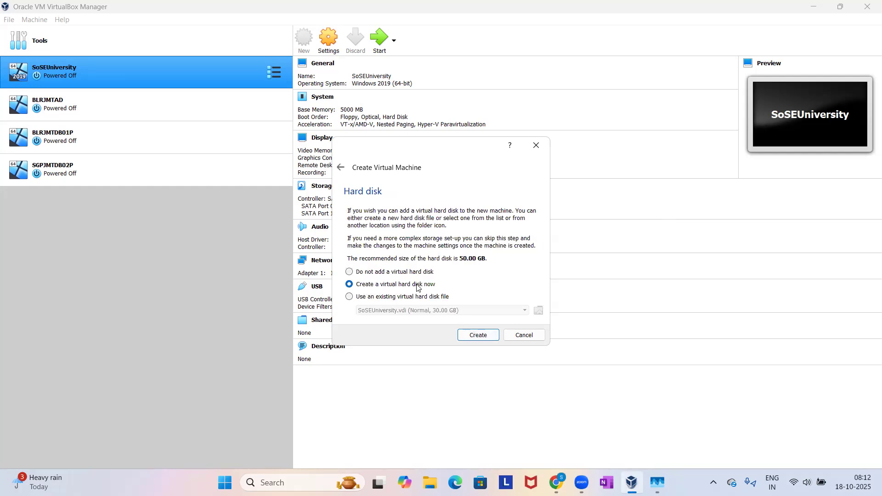
Create a new dynamically allocated VDI virtual hard disk of 30 GB at L:\B60VMs\Batch60\Batch60.vdi to finish the machine.
click(476, 335)
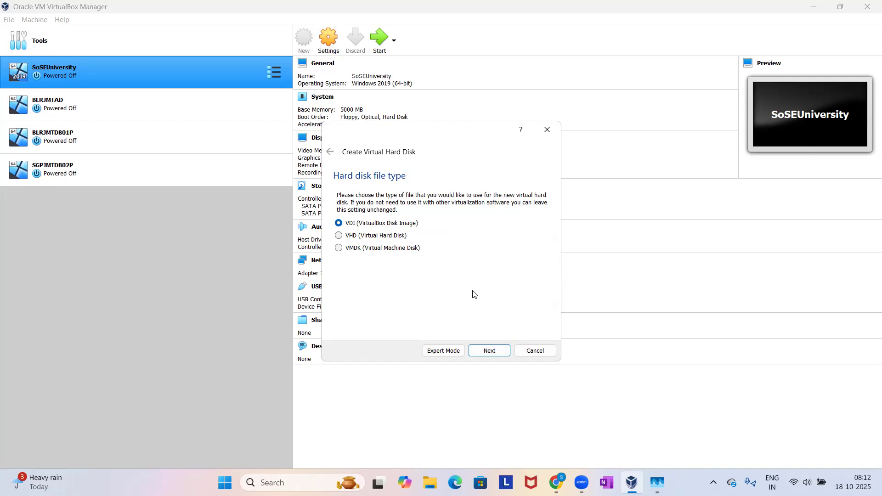
click(488, 353)
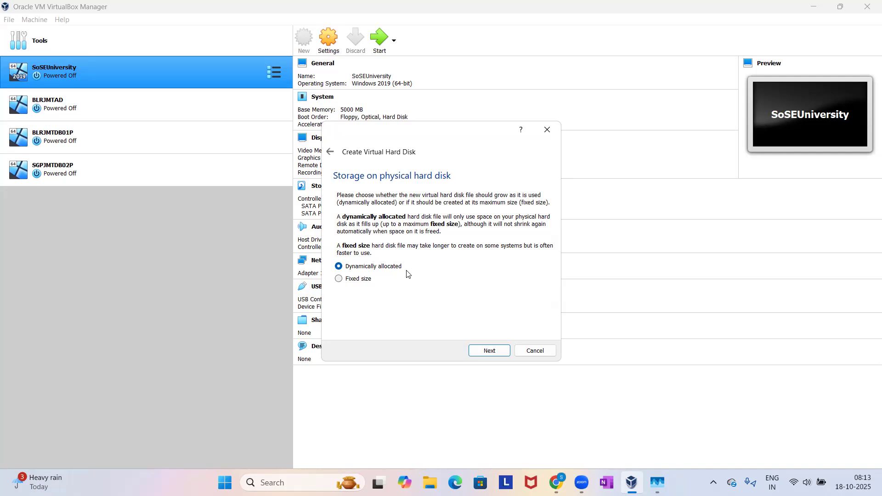
click(490, 354)
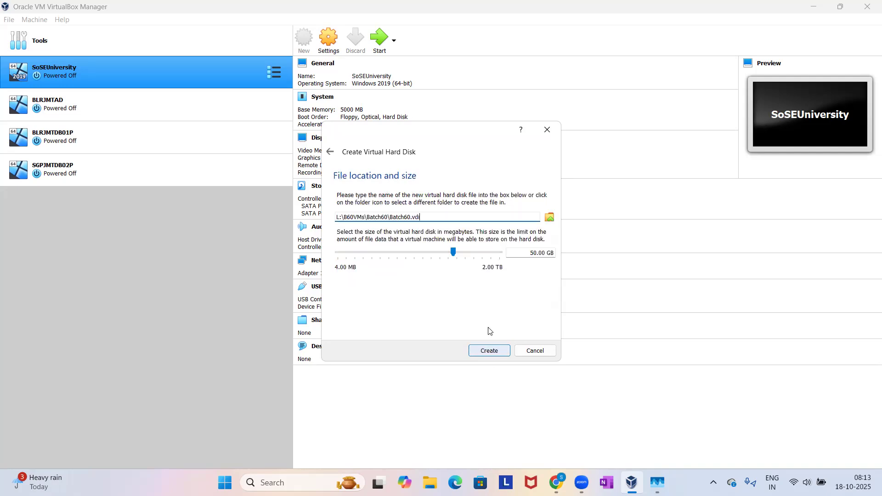
double_click(535, 252)
text(3)
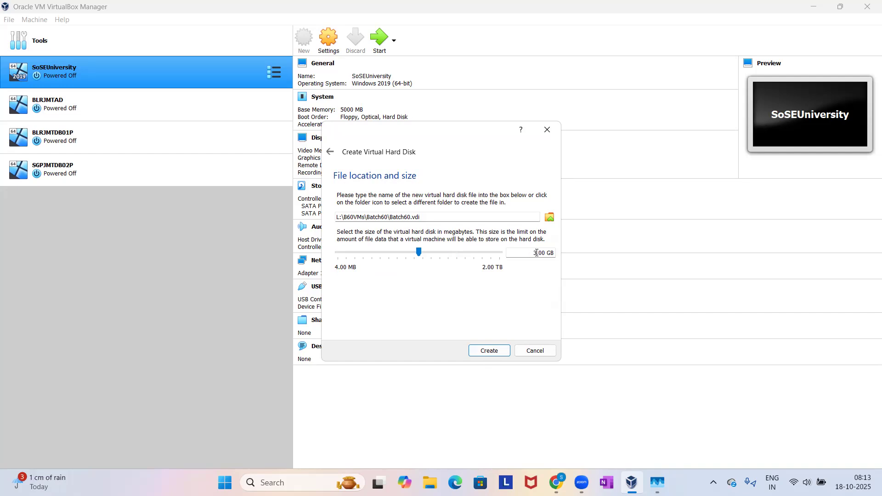
text(0)
click(490, 351)
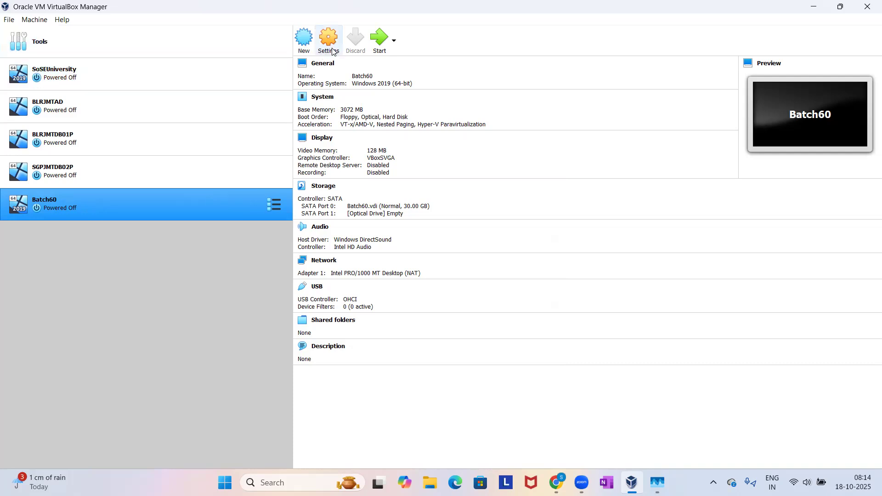
Attach the Windows Server 2019 disc image from K:\Softwares to the Batch60 machine's empty optical drive and save the settings.
right_click(140, 205)
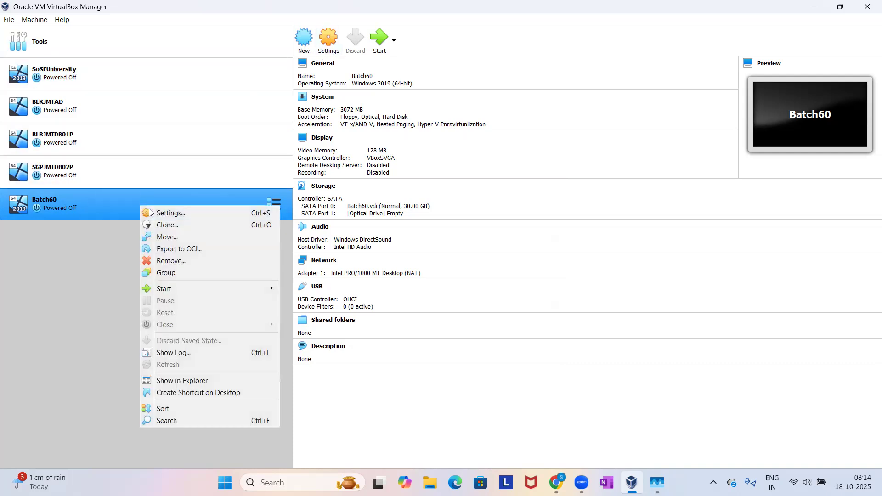
click(158, 213)
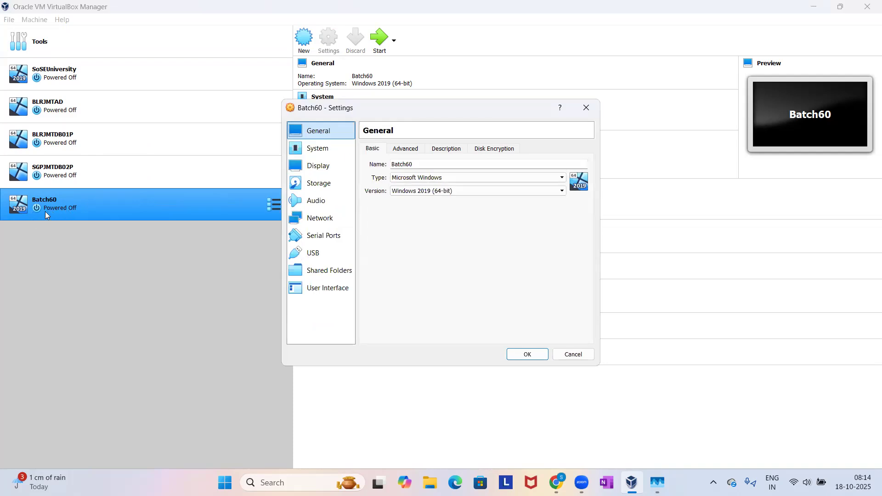
click(326, 186)
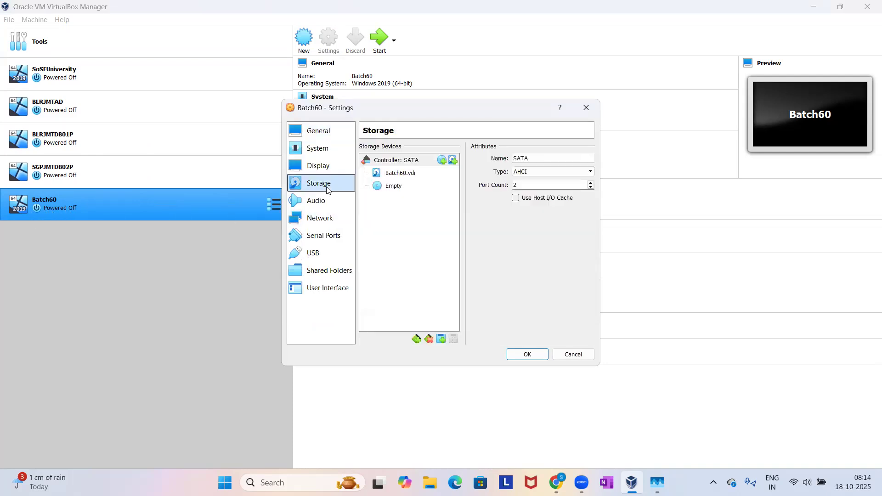
click(397, 187)
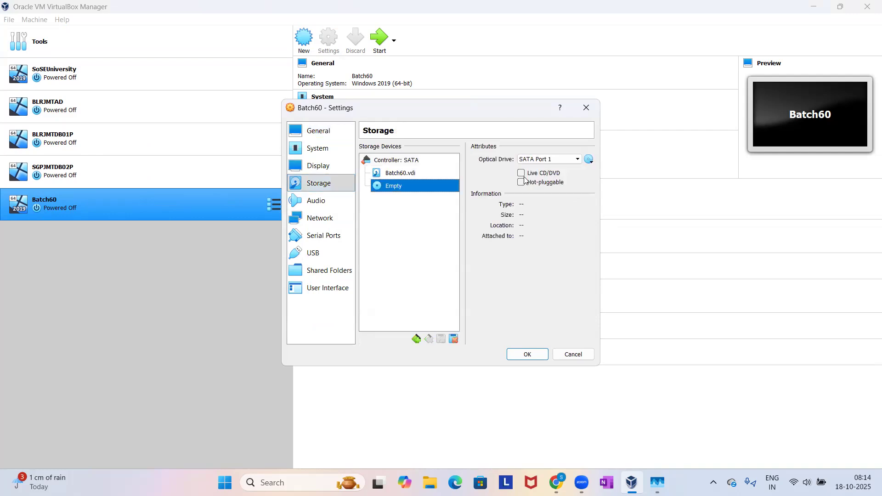
click(589, 160)
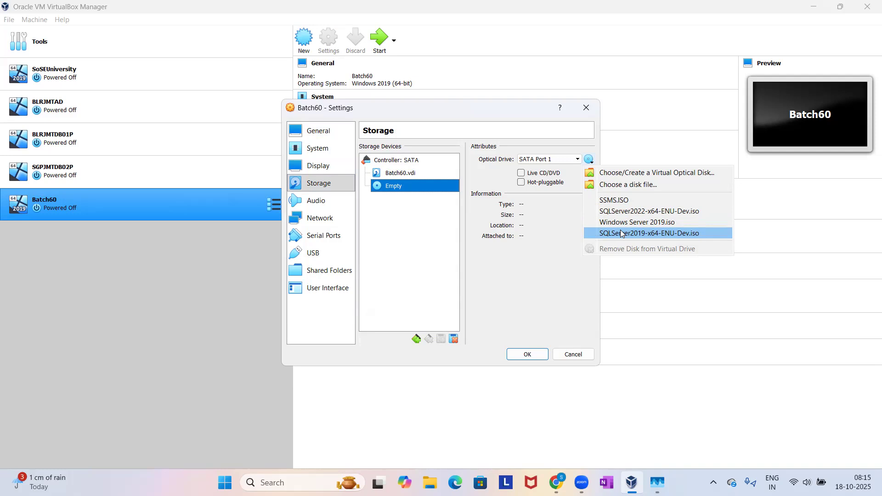
click(626, 174)
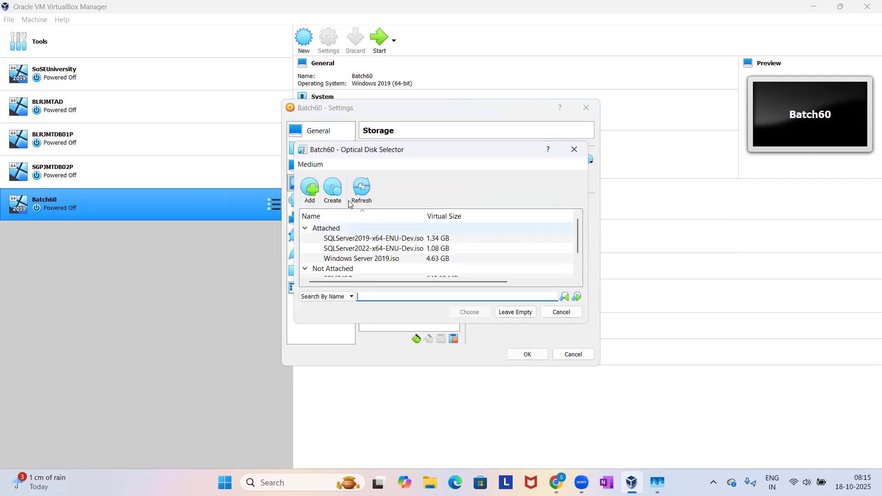
click(312, 195)
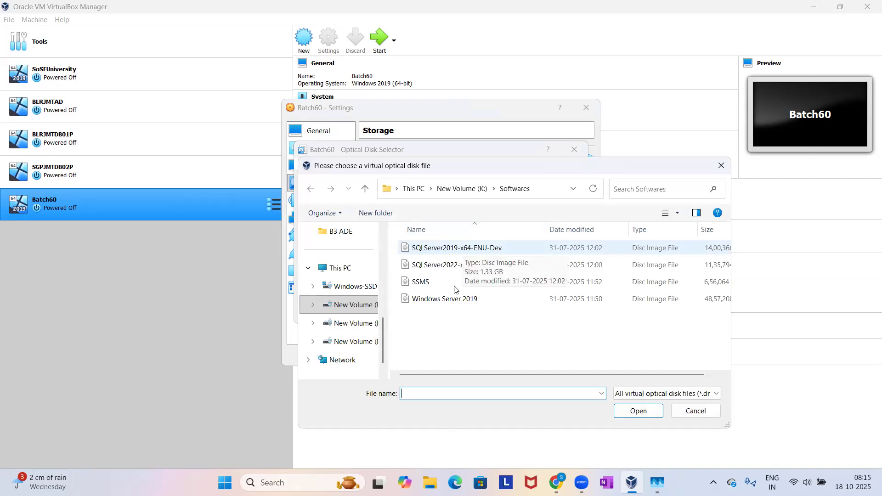
click(443, 302)
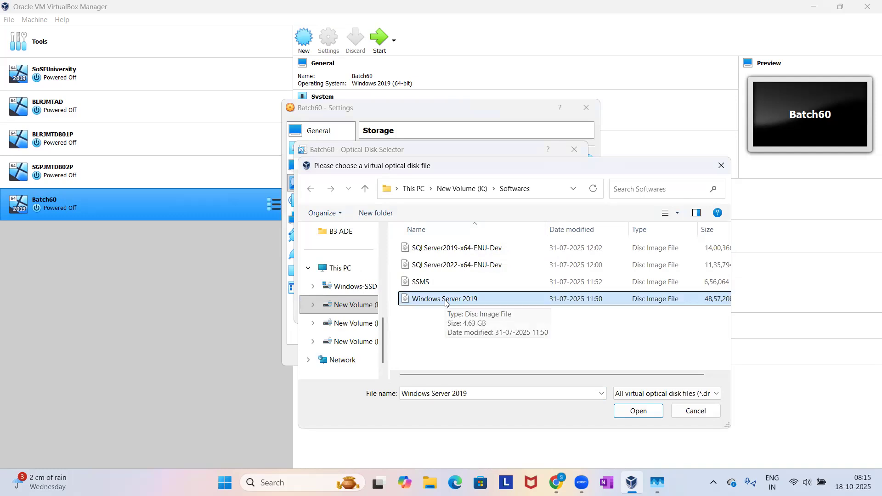
double_click(430, 304)
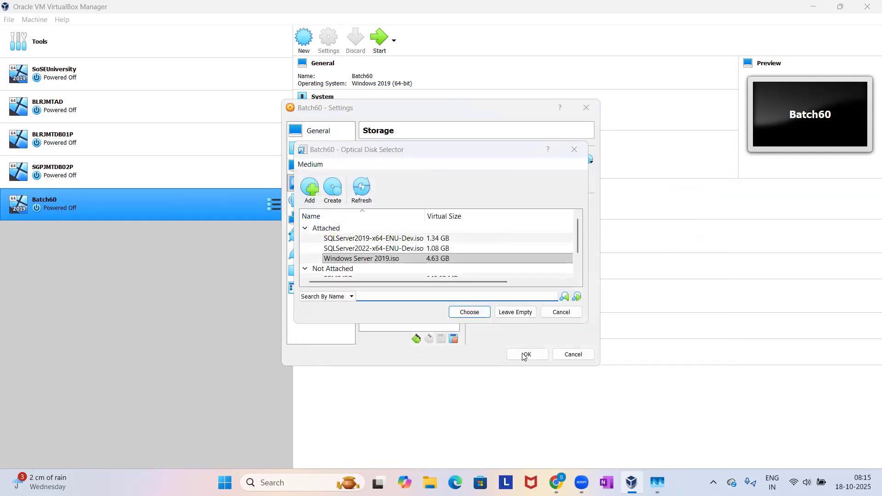
click(488, 315)
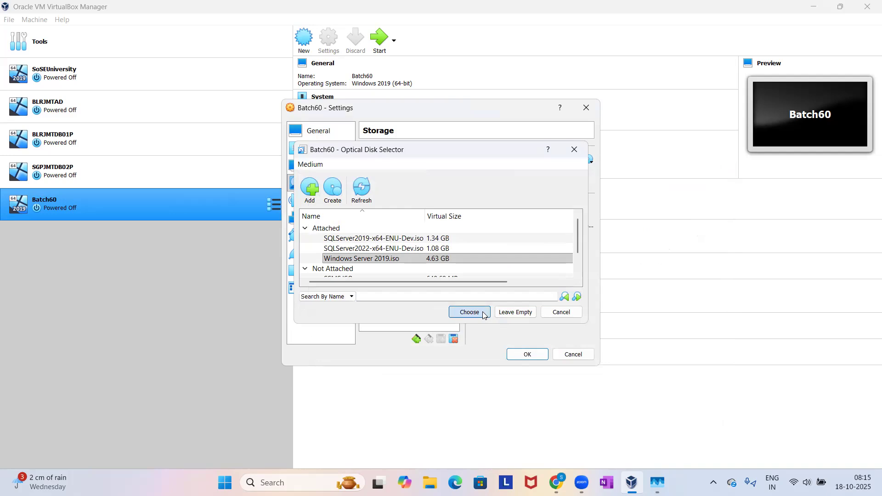
click(527, 355)
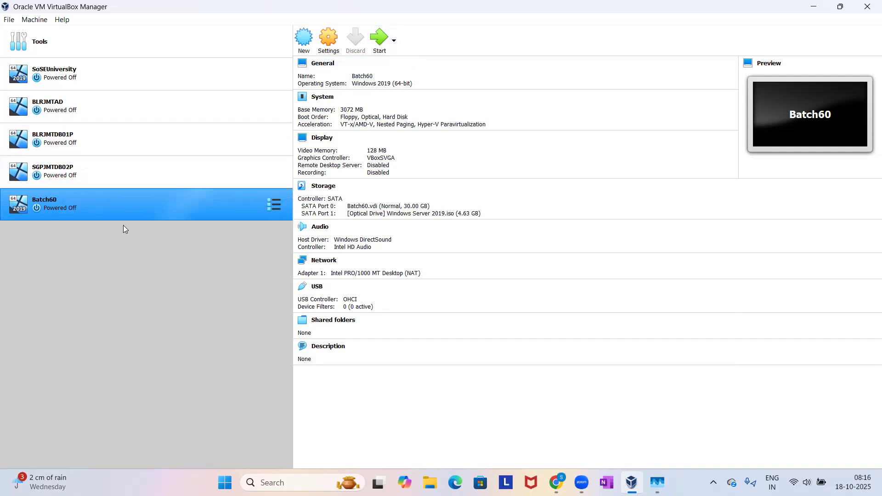
Start the Batch60 machine, reposition its window, and dismiss the keyboard capture and mouse integration notices.
double_click(82, 205)
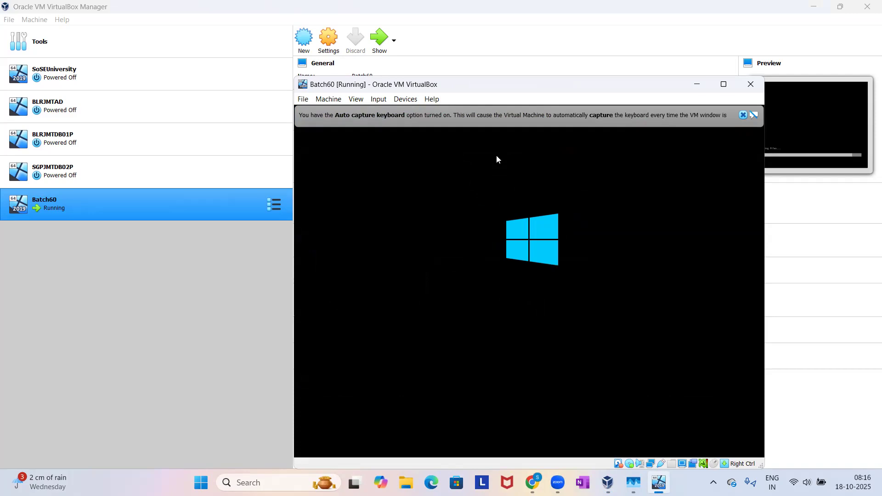
drag(493, 89, 455, 49)
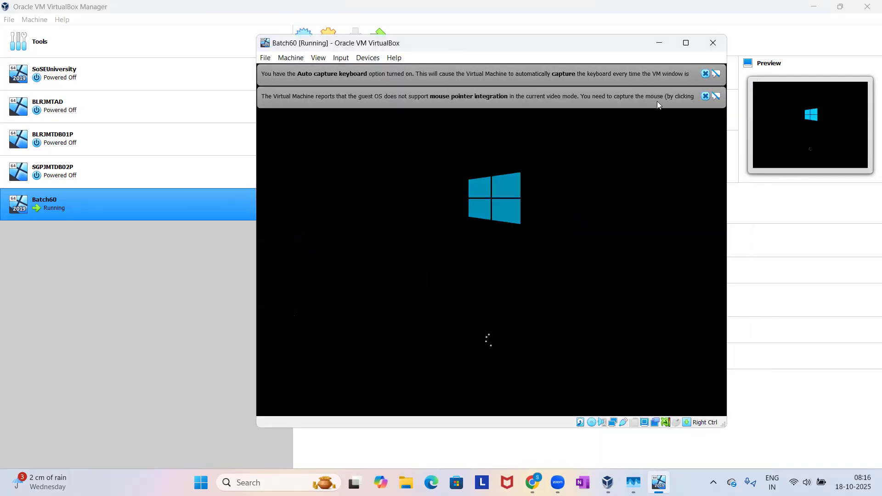
click(705, 96)
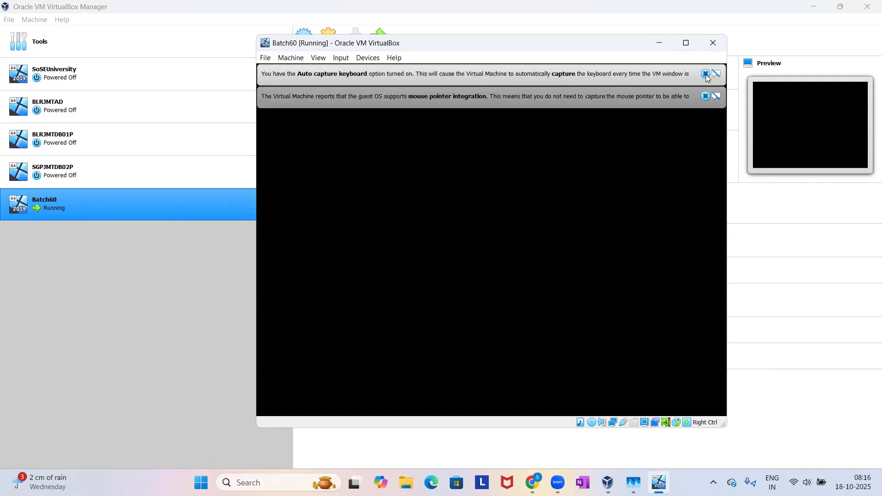
click(706, 73)
click(706, 75)
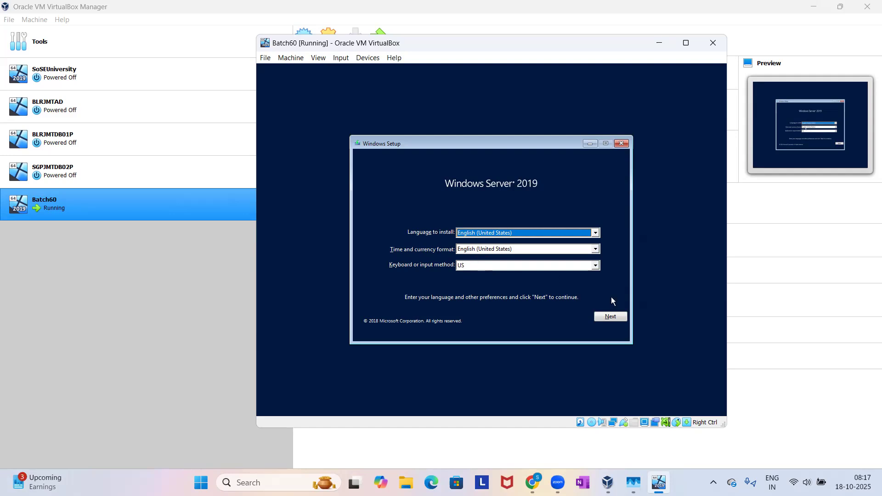
Start Windows Setup with the default language settings, choose Windows Server 2019 Datacenter Evaluation (Desktop Experience), and accept the license terms.
click(611, 317)
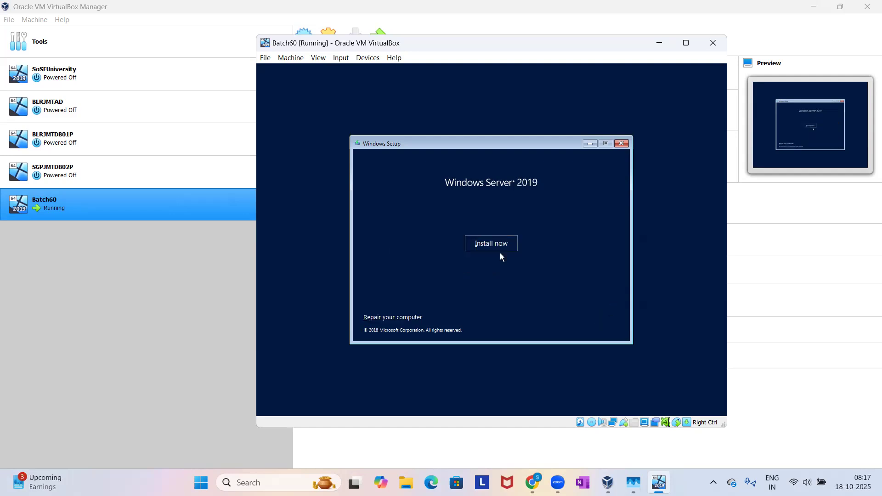
click(490, 244)
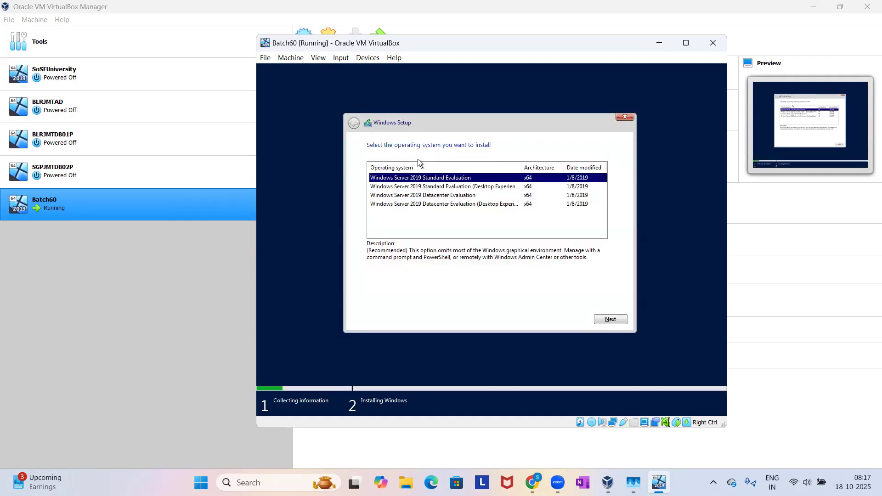
click(419, 209)
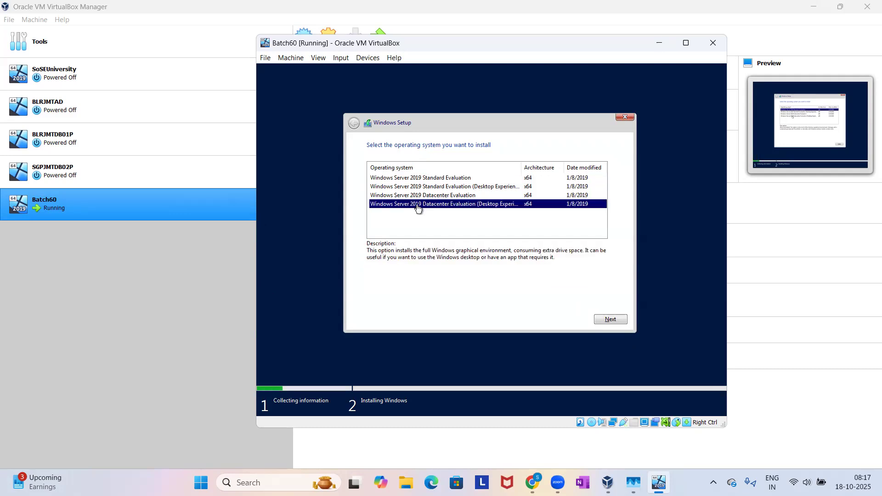
click(602, 322)
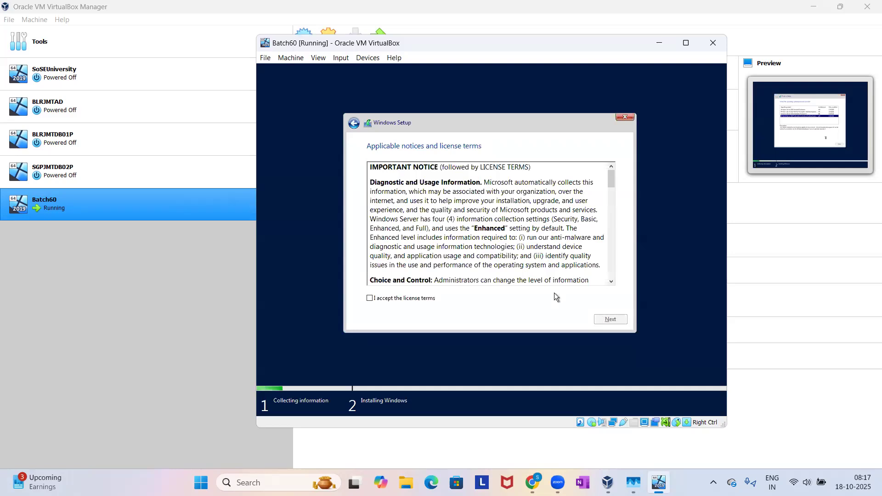
click(428, 299)
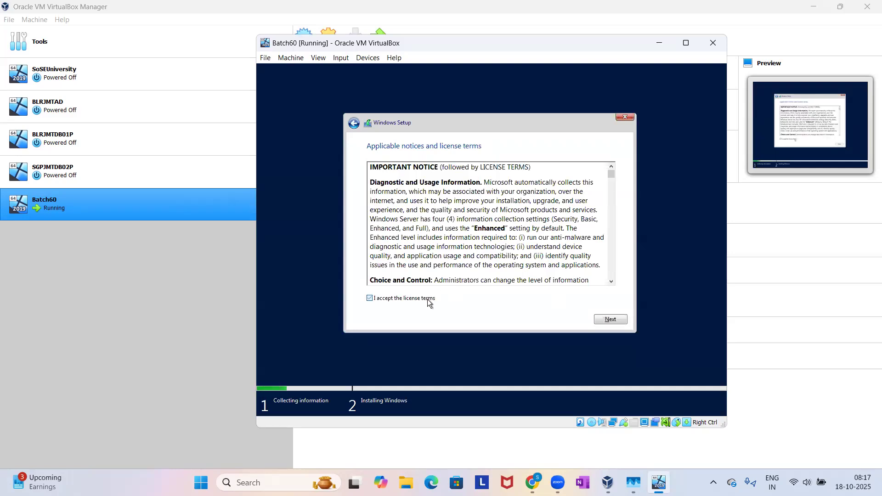
click(605, 322)
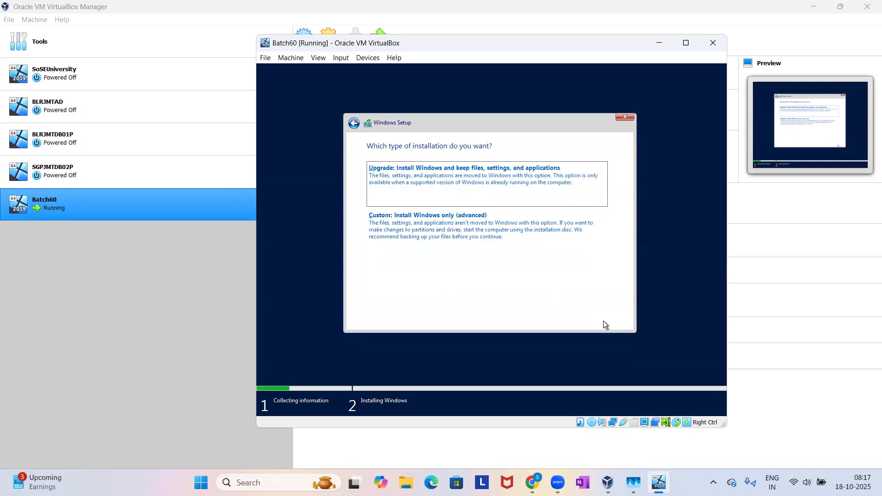
Choose the custom Windows-only installation and start installing on Drive 0 Unallocated Space.
click(468, 237)
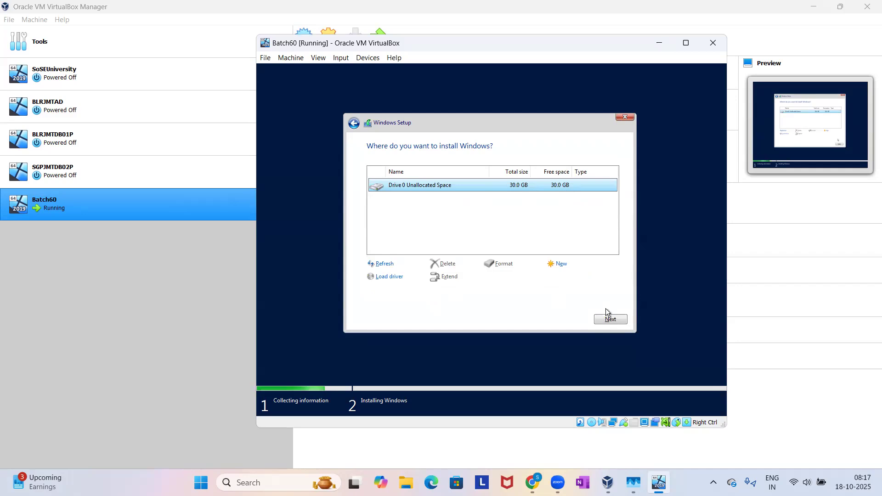
click(548, 228)
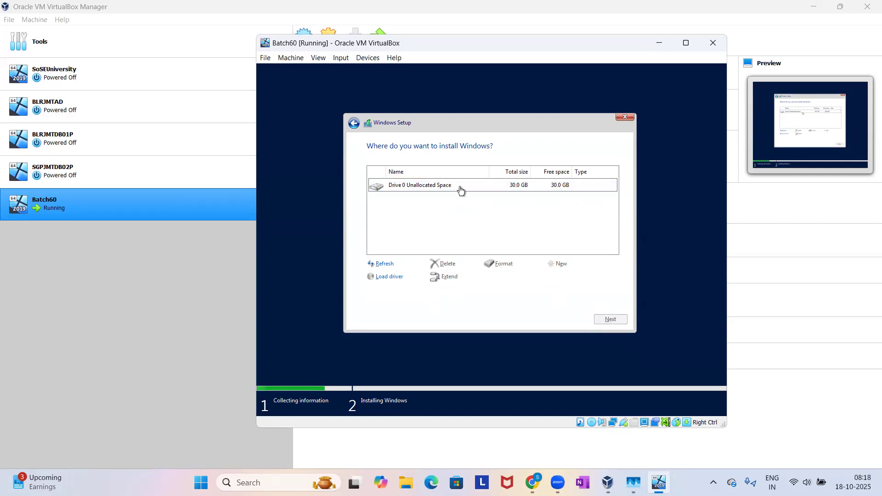
click(460, 187)
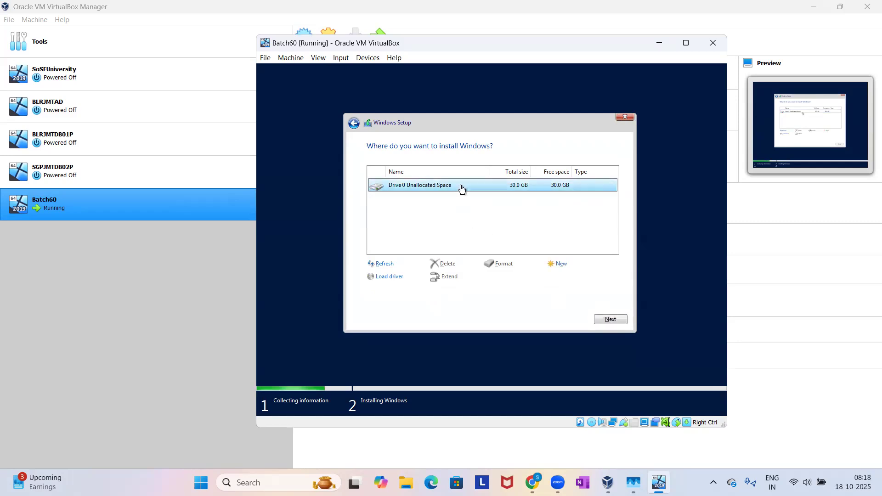
click(606, 319)
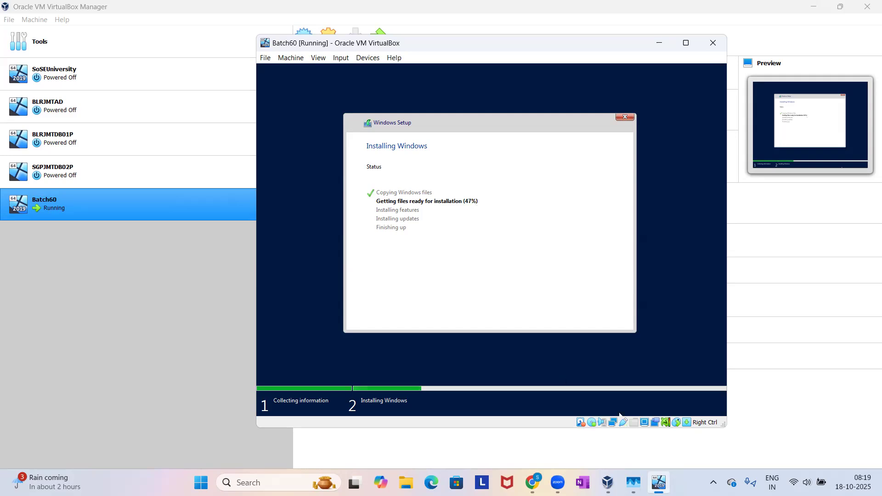
Switch to Task Manager to examine the host's memory usage during the installation, then minimize it.
click(633, 482)
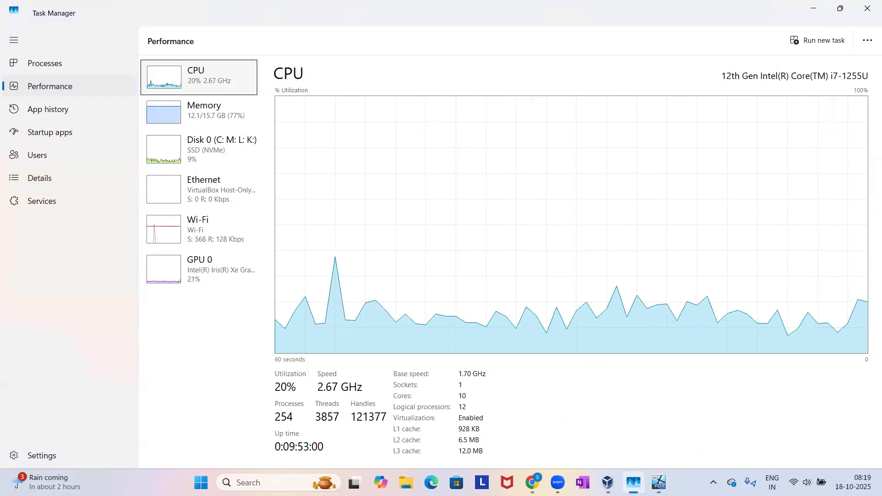
click(231, 119)
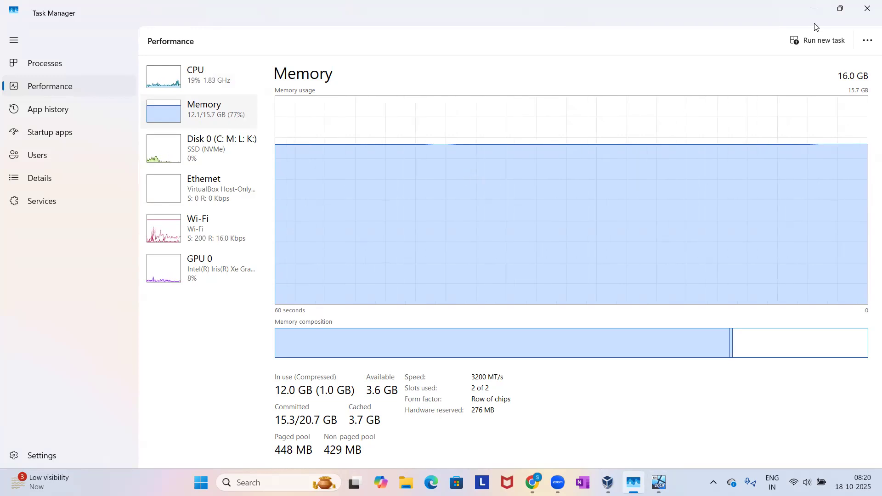
click(813, 10)
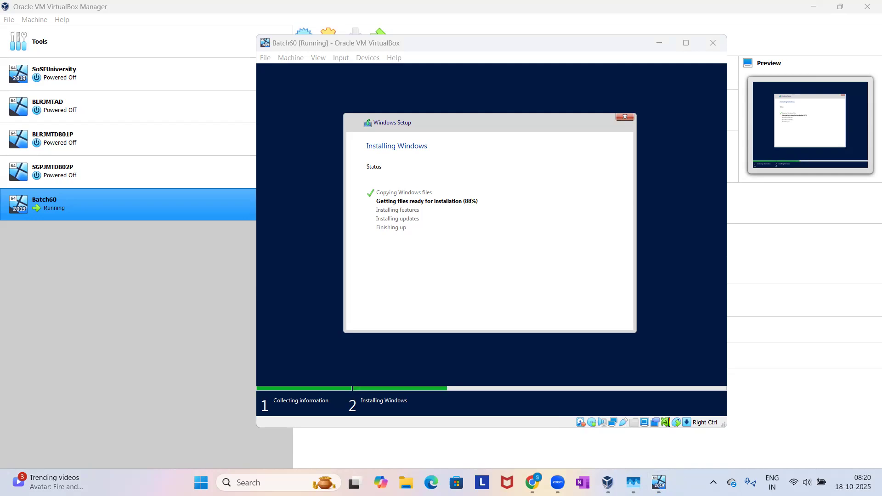
Add the line "Break for 10min.s" below Step 5 in the Batch 60 Running Notes in Chrome and bring the Batch60 machine window back beside it.
mouse_move(533, 481)
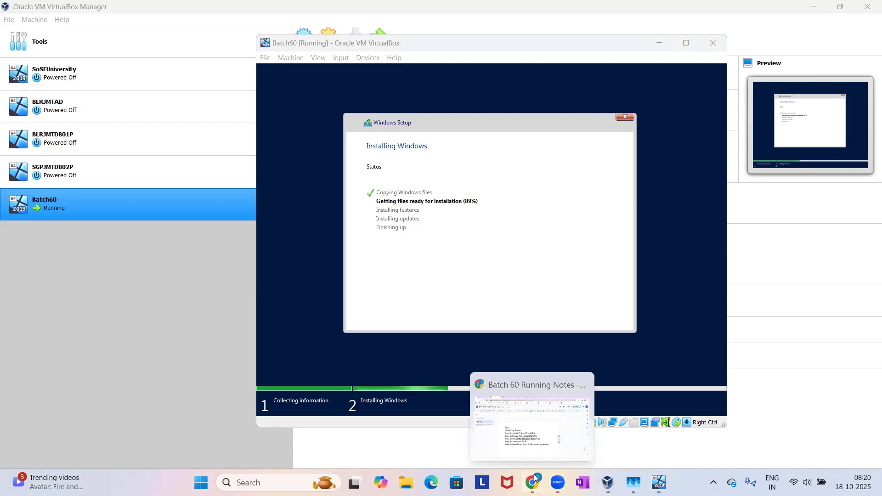
click(528, 404)
click(584, 397)
key(Return)
text(Break )
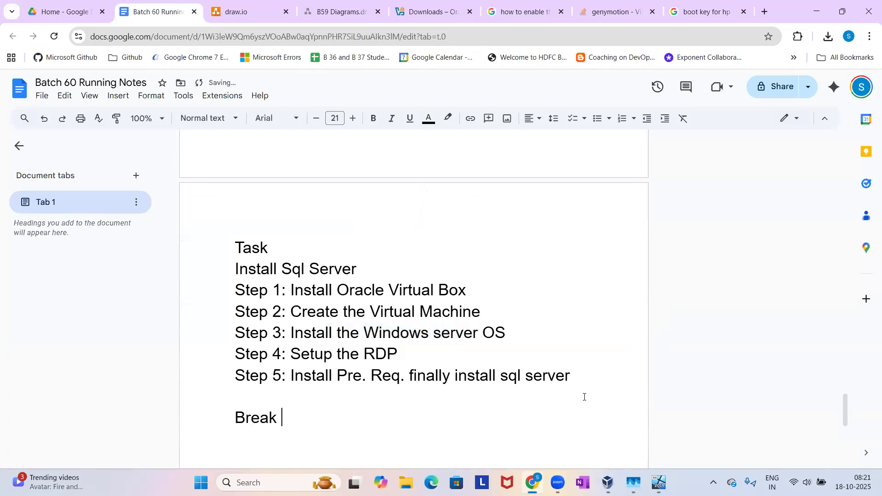
text(for 10min.s)
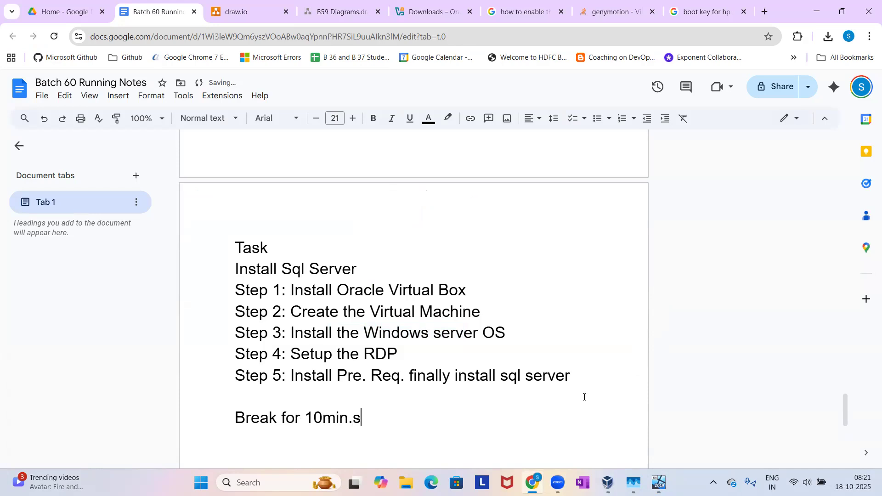
key(Return)
scroll(584, 397, down, 4)
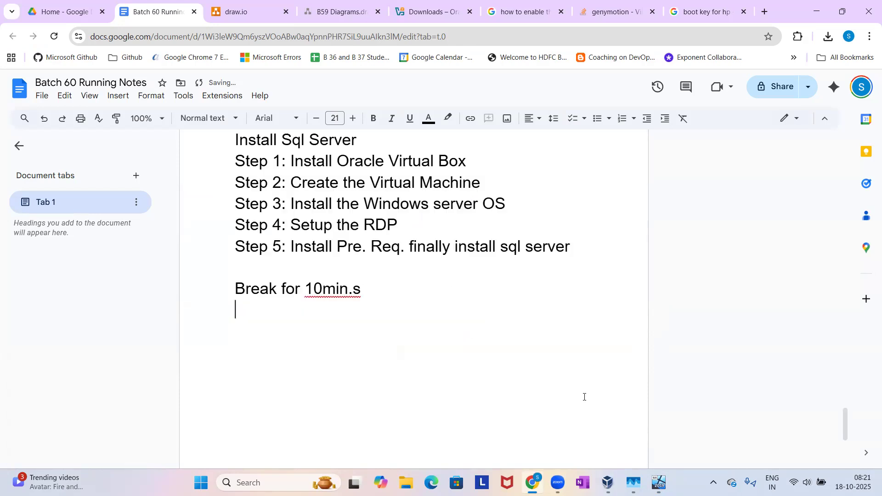
key(alt+Tab)
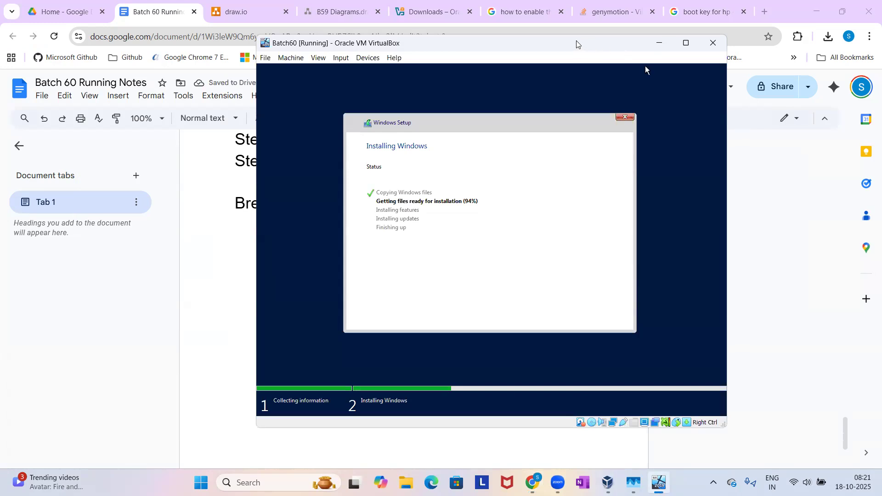
drag(577, 44, 694, 57)
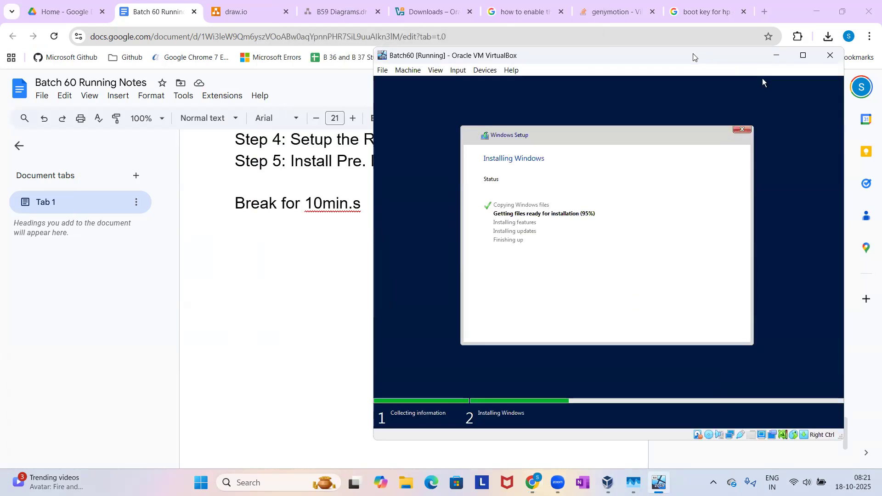
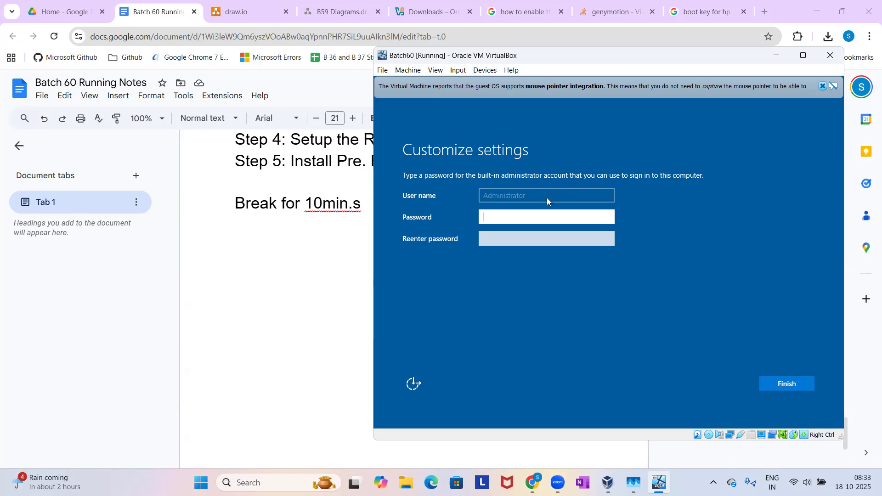
Delete the "Break for 10min.s" line from the Batch 60 Running Notes in Chrome.
click(275, 225)
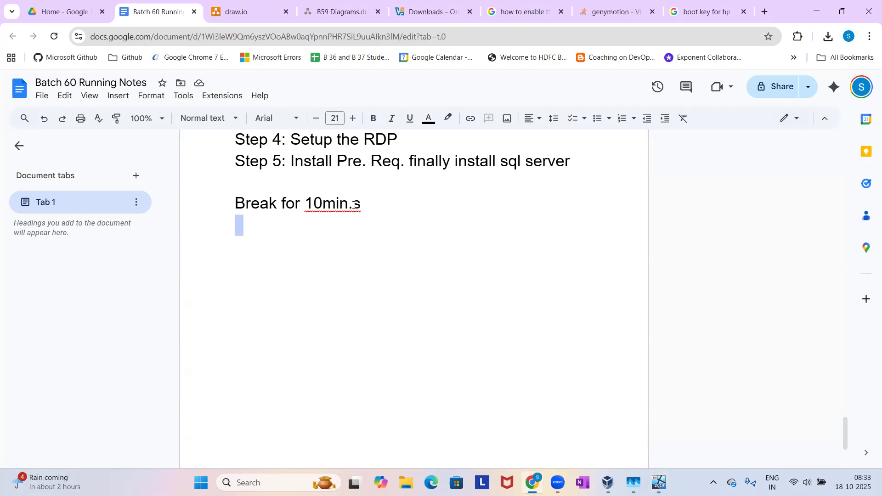
drag(379, 203, 230, 201)
key(BackSpace)
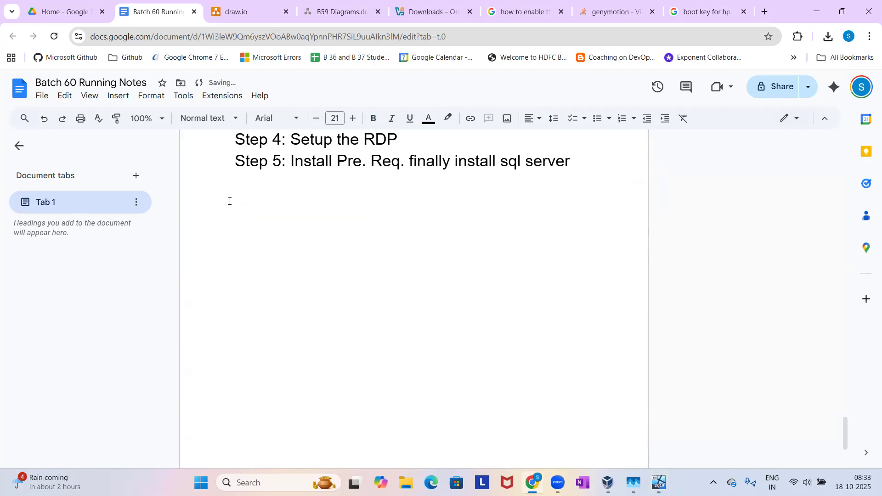
Return to the Batch60 machine window, dismiss its mouse pointer integration message and reposition the window over the notes.
key(alt+Tab)
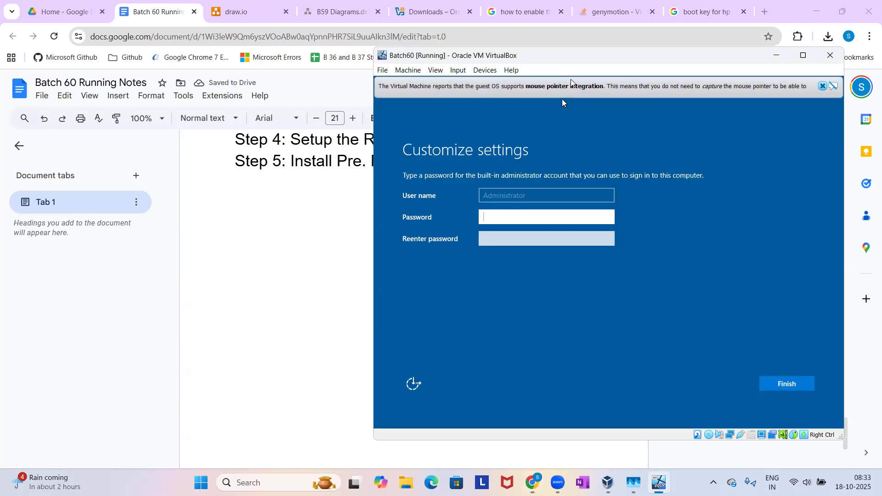
mouse_move(486, 87)
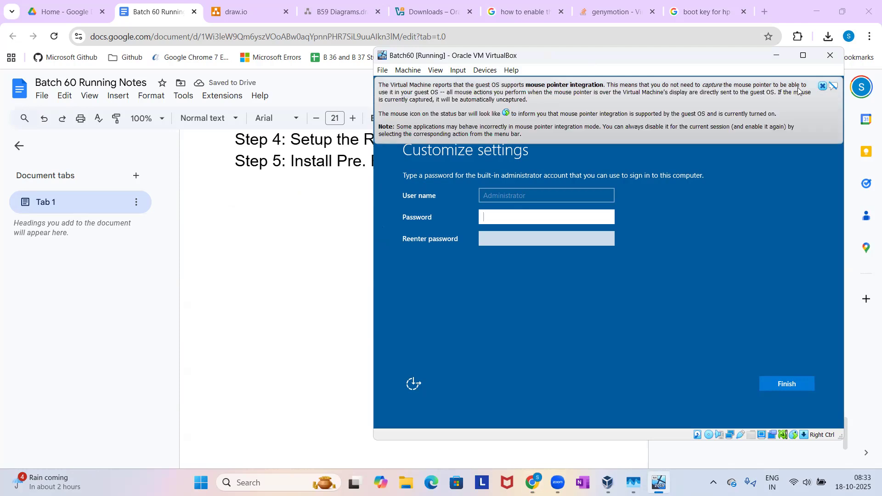
click(822, 86)
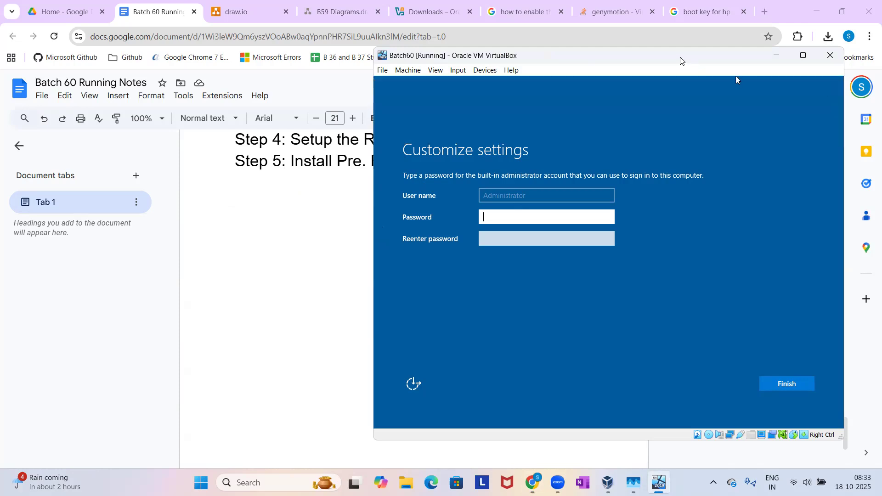
drag(680, 59, 578, 55)
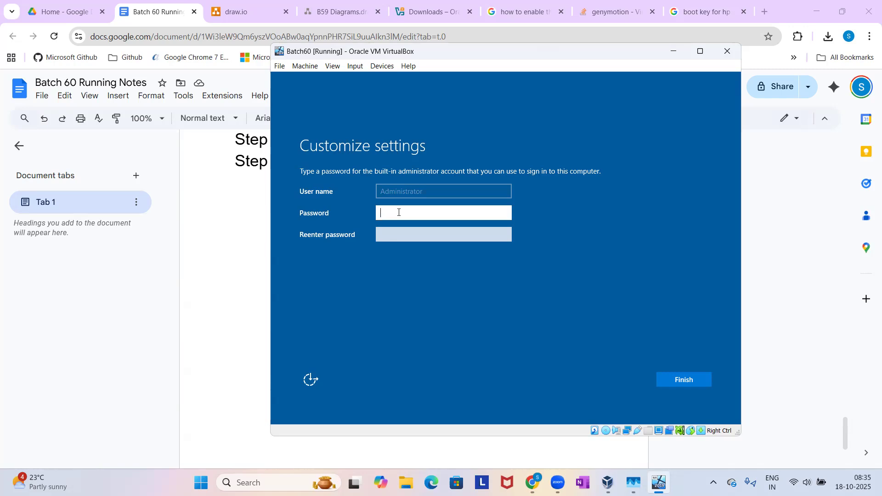
Enter and re-enter a password for the built-in Administrator account and finish the Customize settings page.
text(***)
key(BackSpace)
key(BackSpace)
text(*******)
click(399, 235)
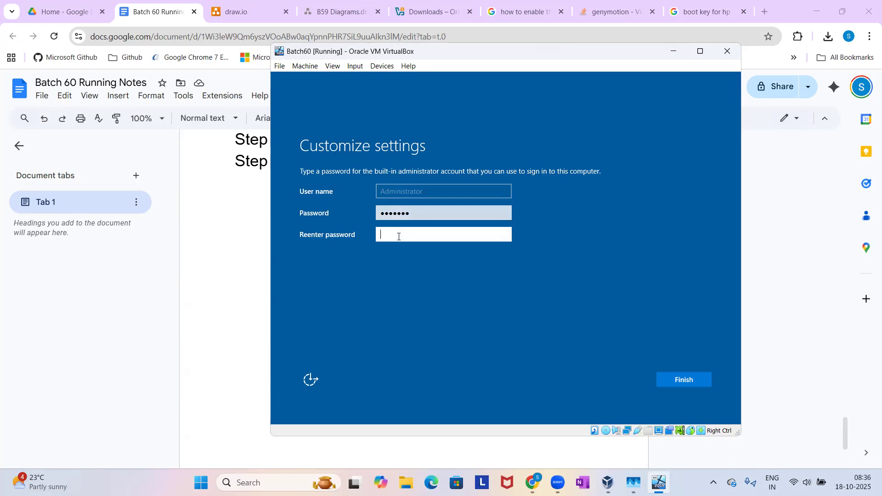
text(*******)
click(672, 380)
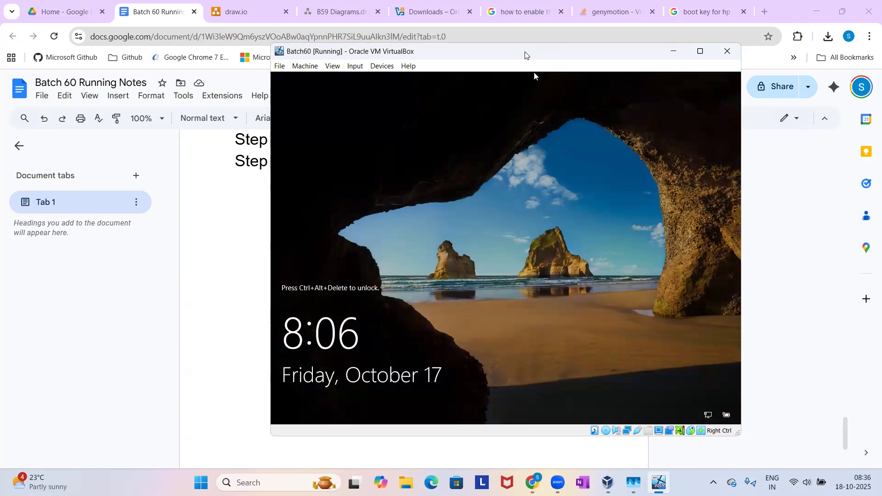
Reposition the Batch60 window, review the Install Sql Server steps in the running notes, and return to the lock screen.
drag(526, 55, 461, 70)
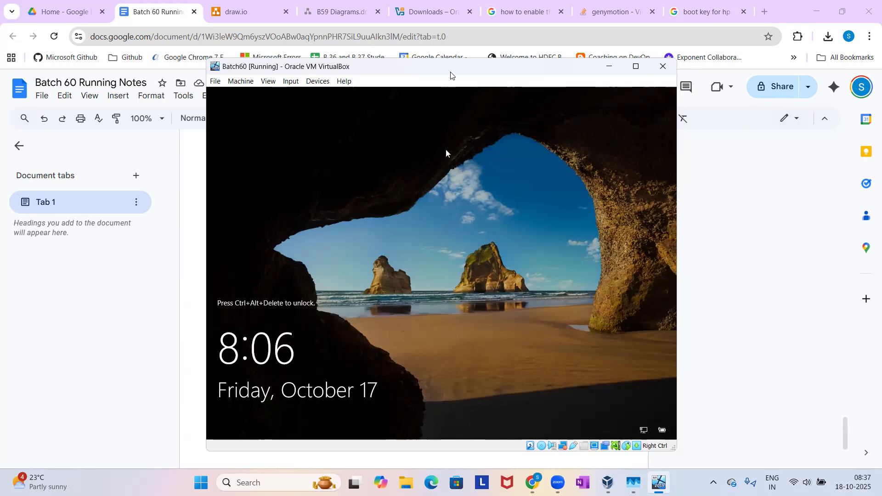
drag(448, 68, 448, 46)
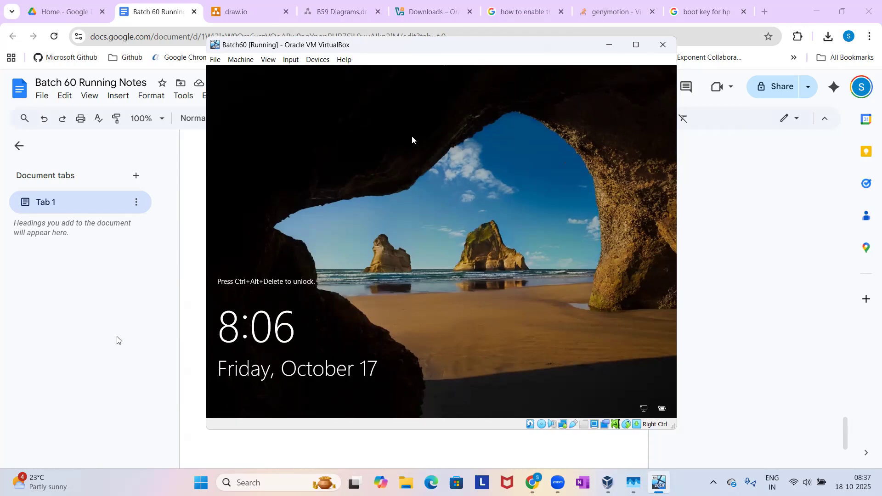
click(97, 344)
scroll(304, 190, up, 8)
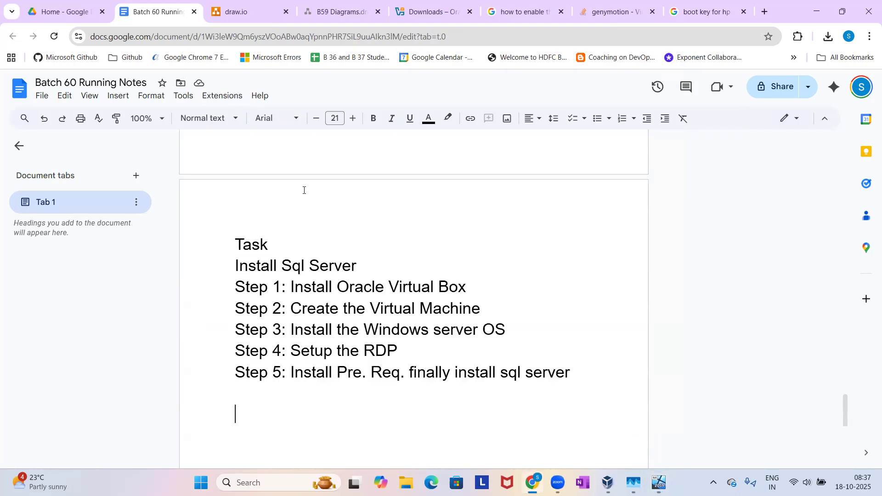
scroll(304, 191, down, 5)
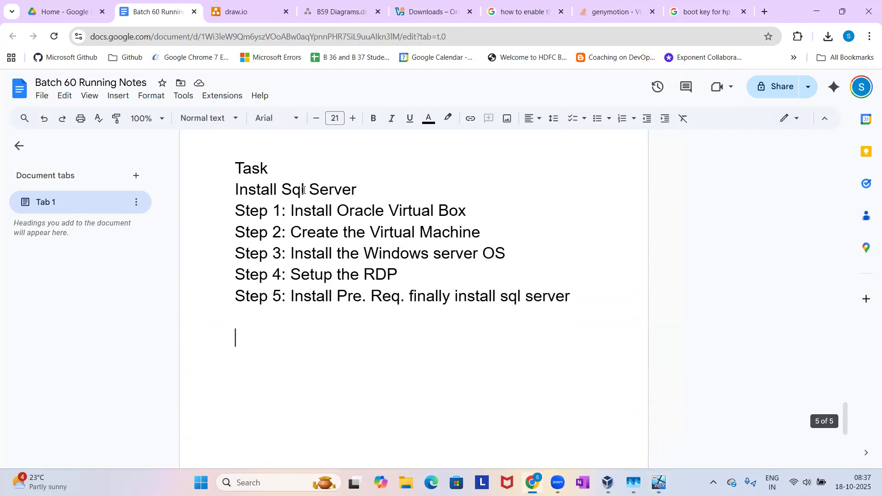
key(alt+Tab)
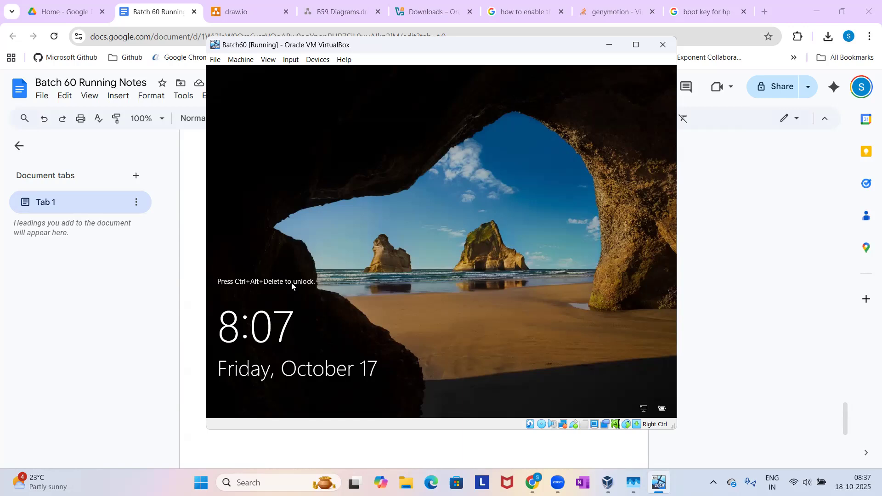
Add the line "To unlock the server use keyboard shortcut" below Step 5 in the Batch 60 Running Notes in Chrome.
click(183, 302)
click(352, 364)
text(To unc)
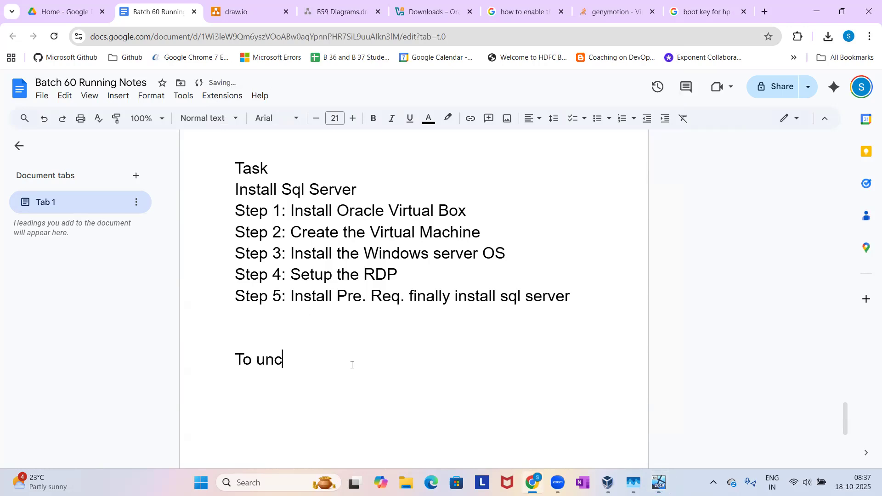
key(BackSpace)
text(lo)
key(BackSpace)
text(ock the server u)
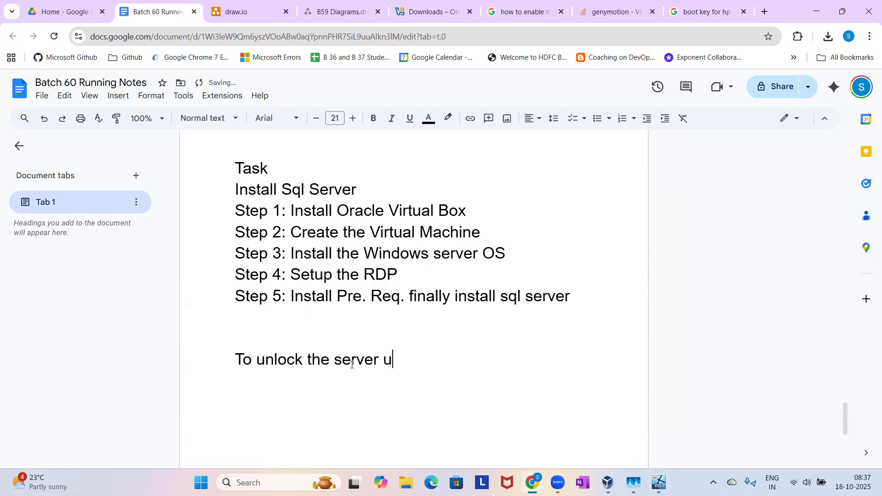
text(se keyboard shortcut)
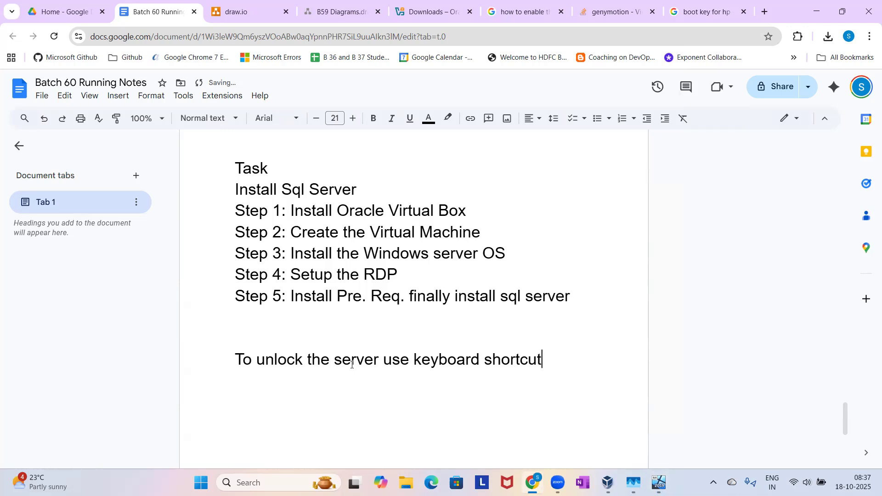
Add the shortcut "Right Ctrl+ Del" on a new line under the unlock note.
key(Return)
text(Right Ctrl+ De)
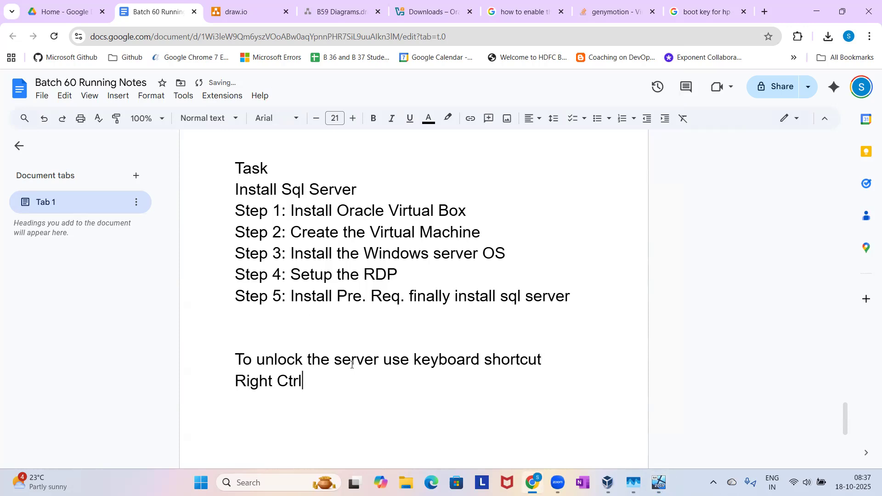
text(l)
Switch to the Batch60 machine and send it the Ctrl-Alt-Del sequence to unlock the server, sending the sequence a second time.
click(659, 483)
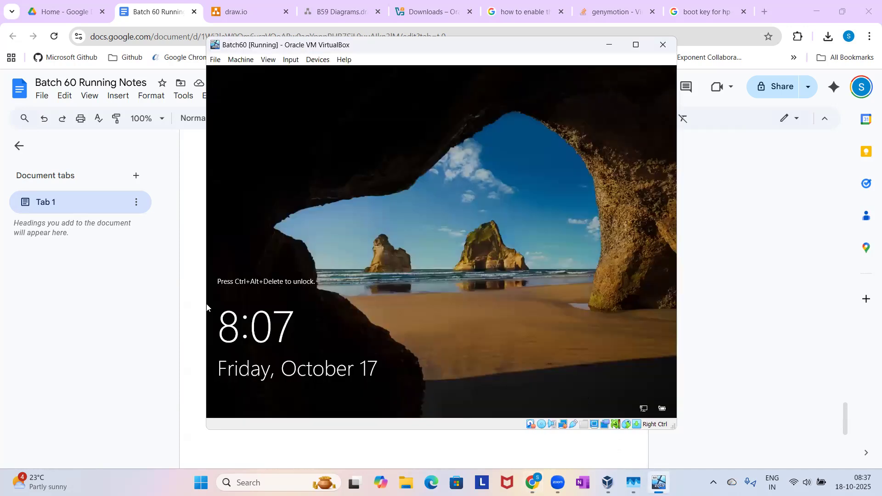
click(290, 61)
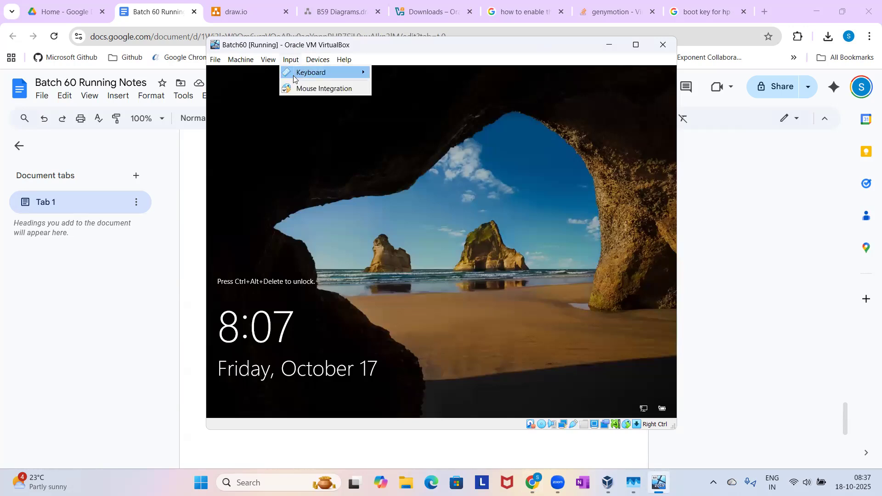
mouse_move(294, 76)
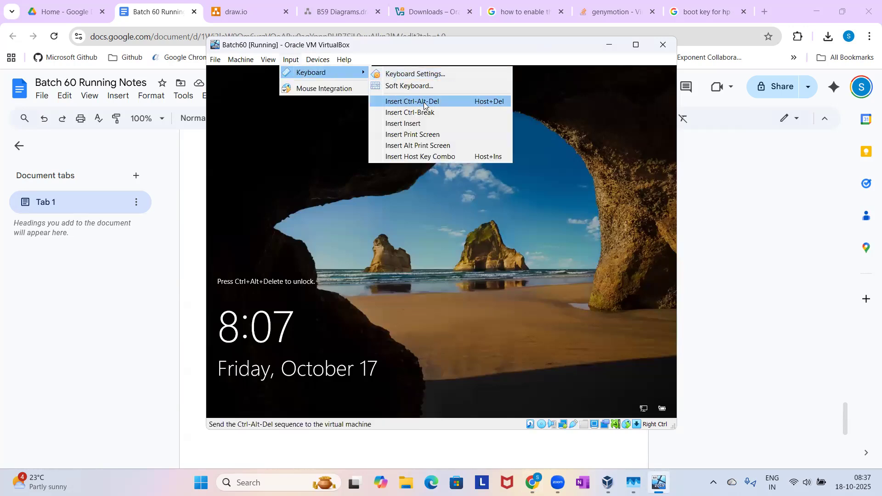
click(400, 105)
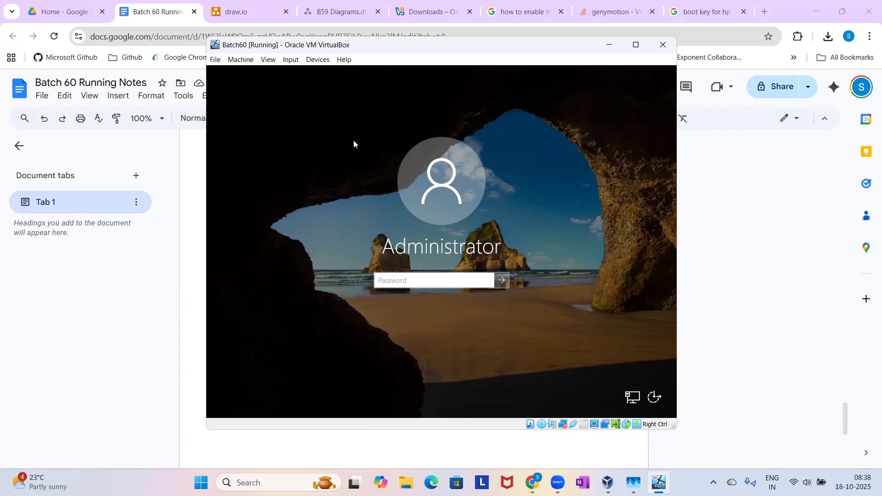
click(290, 61)
mouse_move(301, 71)
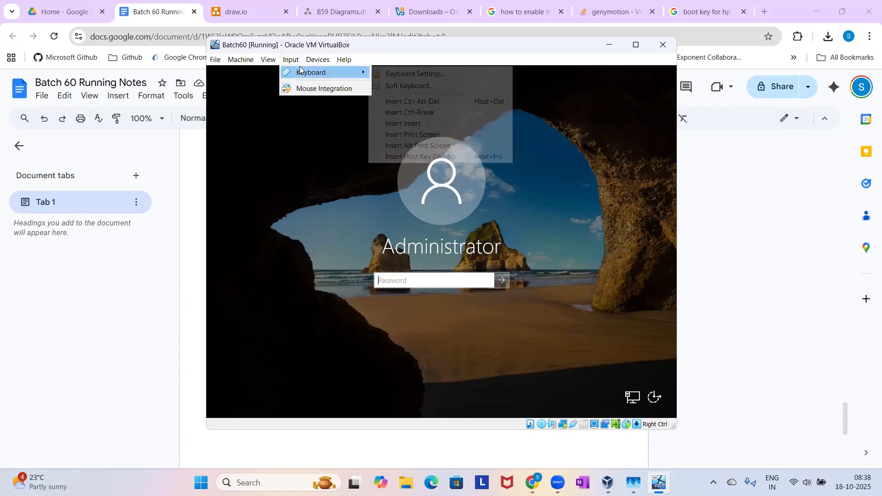
click(400, 103)
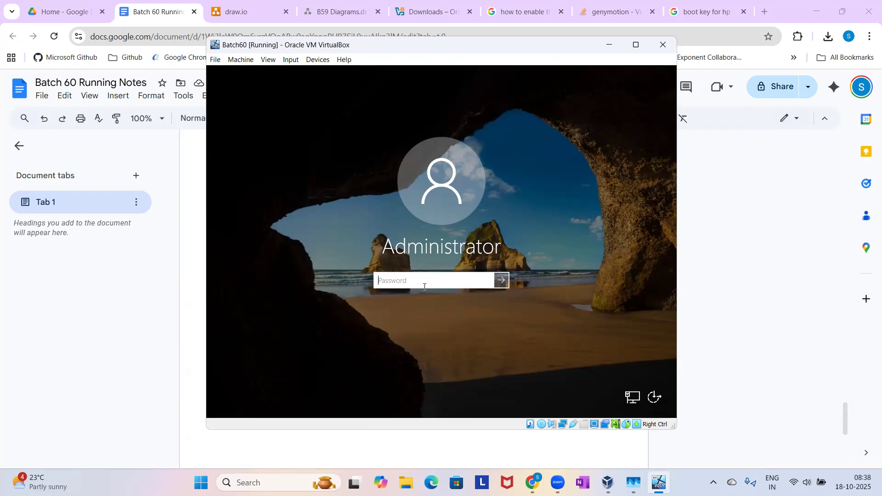
Sign in to Windows Server as Administrator with the account password and allow the PC to be discoverable on the network.
text(••••••••)
key(Return)
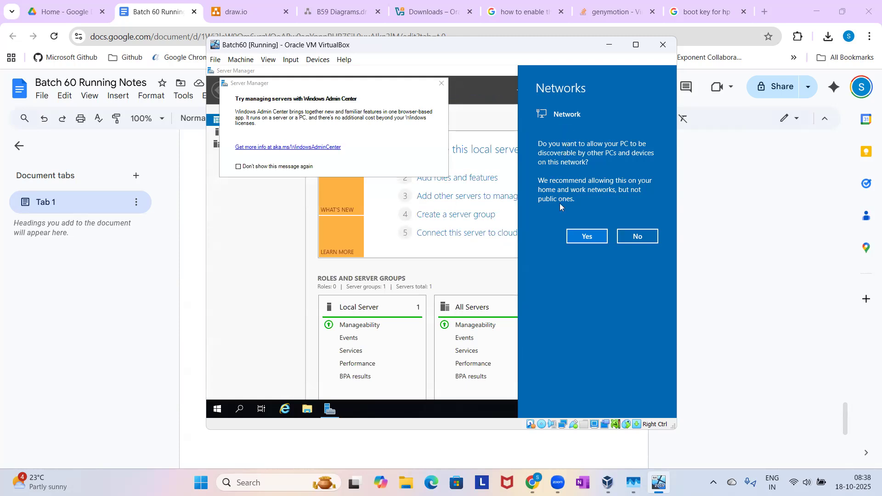
click(583, 237)
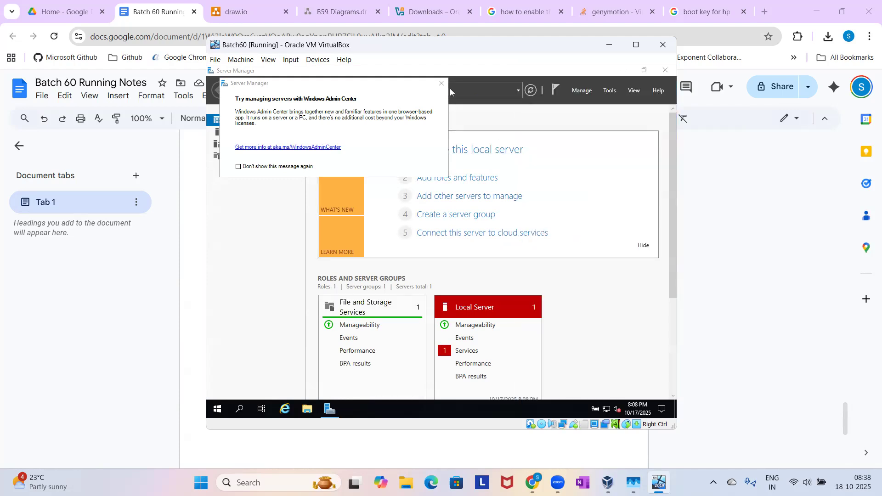
Maximize the Batch60 window and clear the server's desktop by closing the Windows Admin Center message and minimizing Server Manager.
click(636, 46)
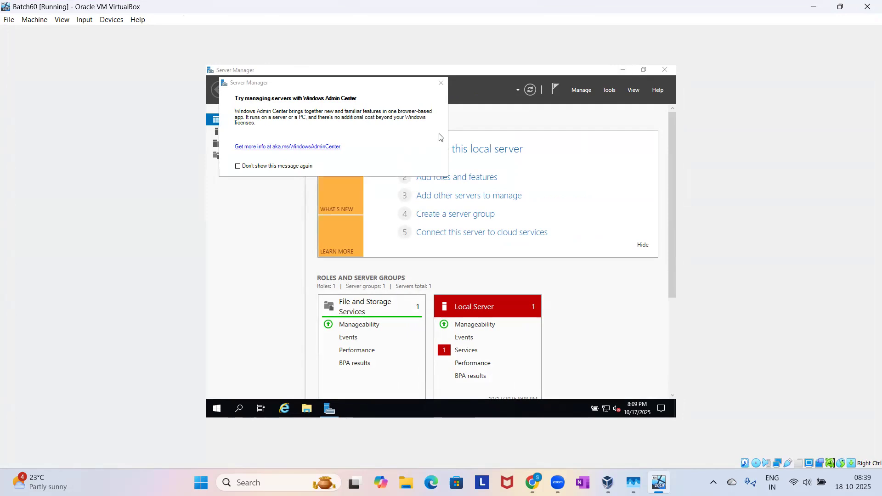
click(443, 85)
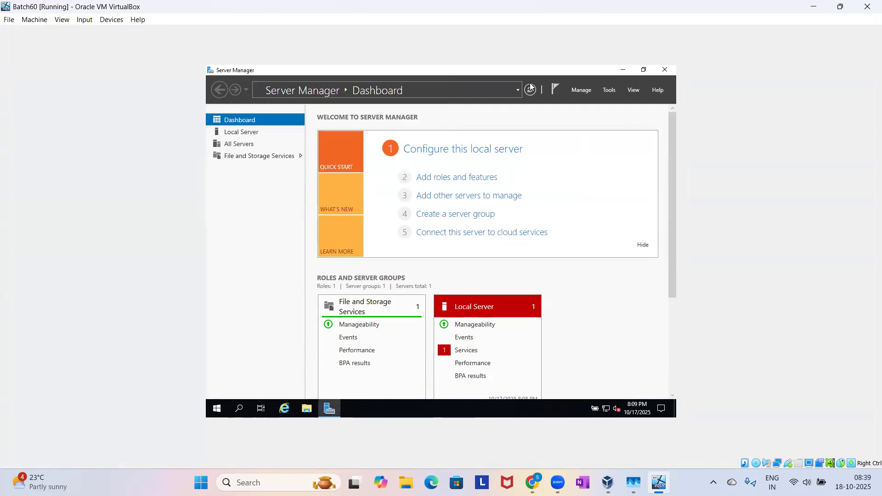
click(623, 70)
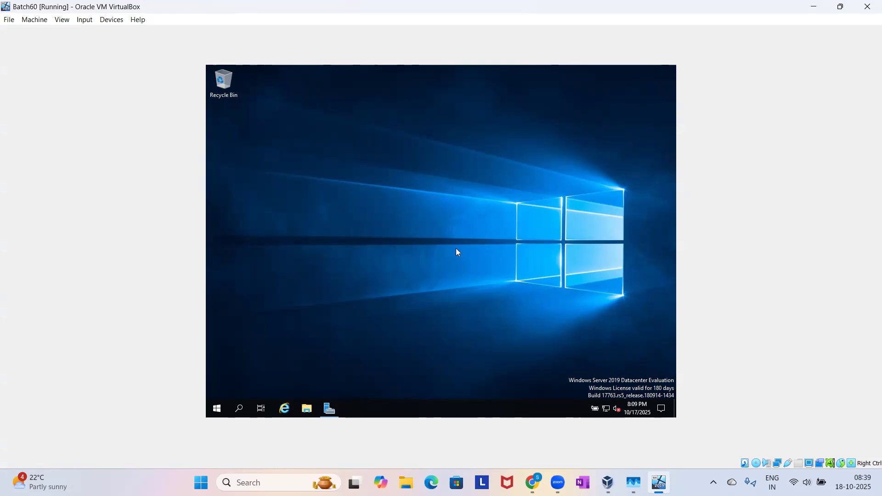
Switch to Chrome, open the B59 Diagrams drawing and select the first Windows server under Virtualization to examine it.
click(532, 482)
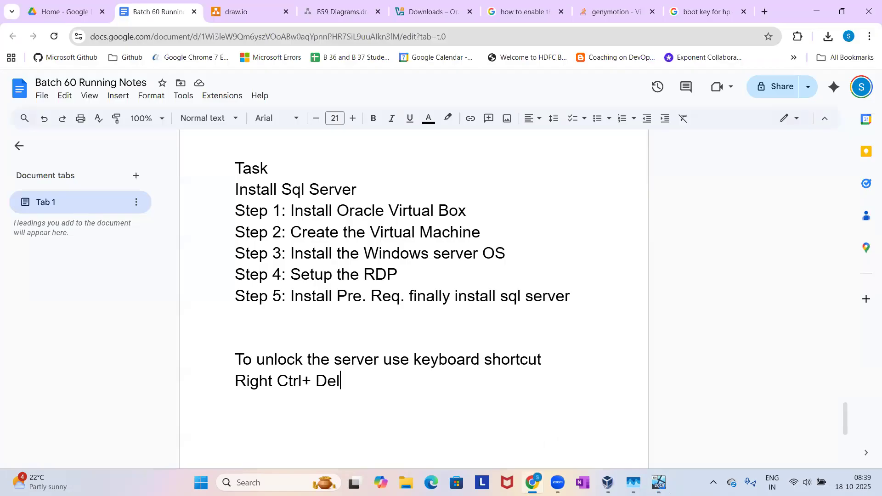
click(257, 16)
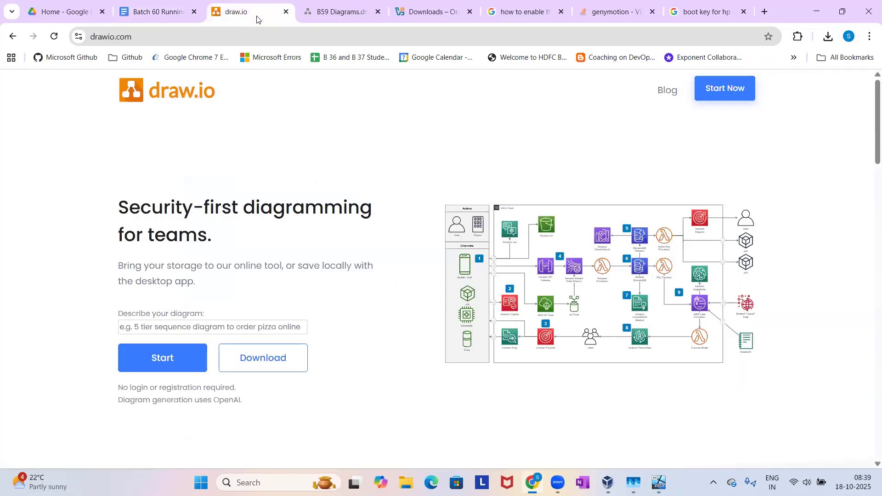
click(335, 7)
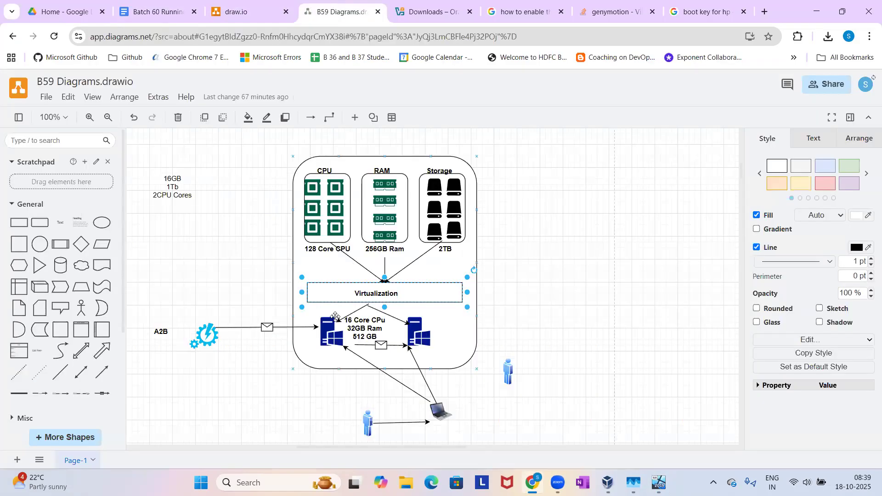
click(330, 332)
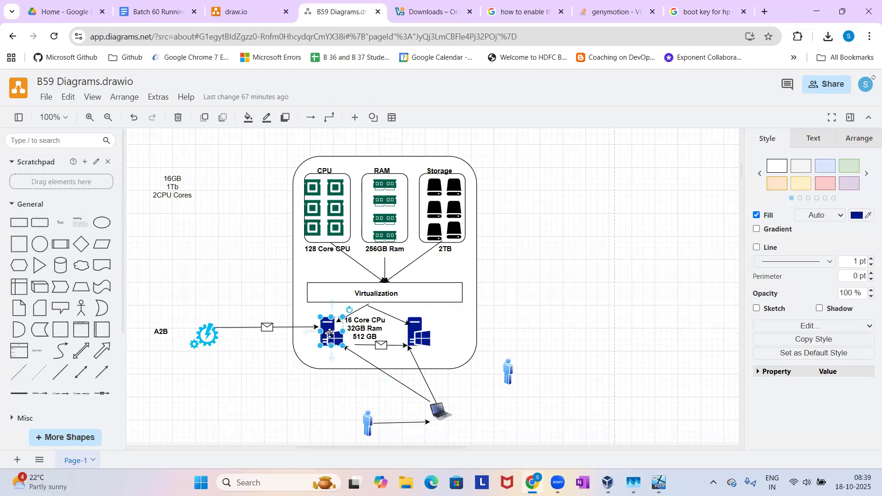
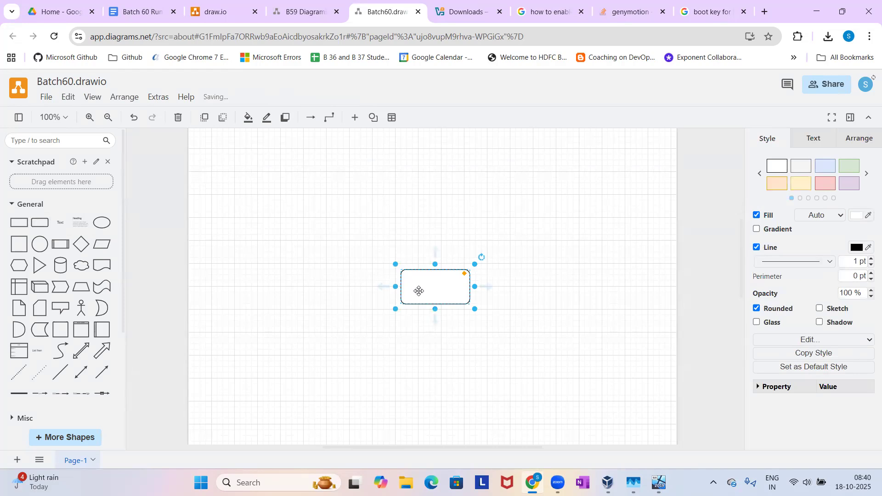
Replace the rounded rectangle in the Batch60 drawing with an enlarged plain rectangle placed in the lower part of the page.
key(Delete)
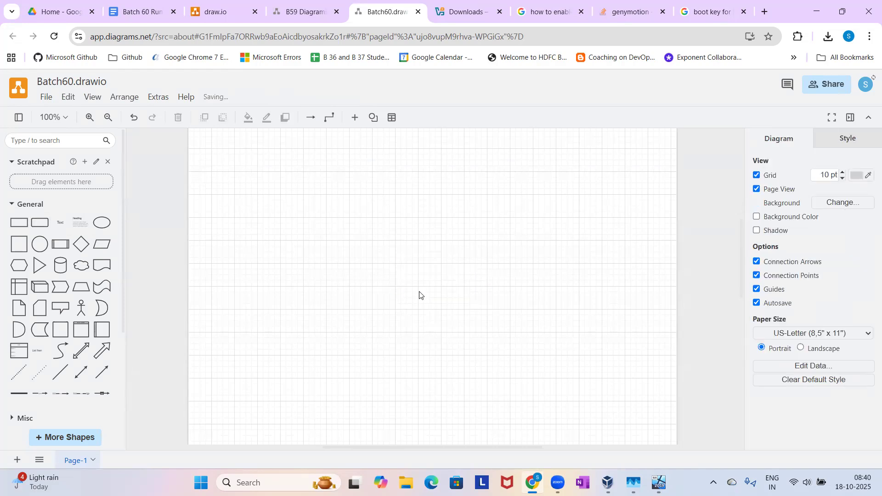
click(23, 228)
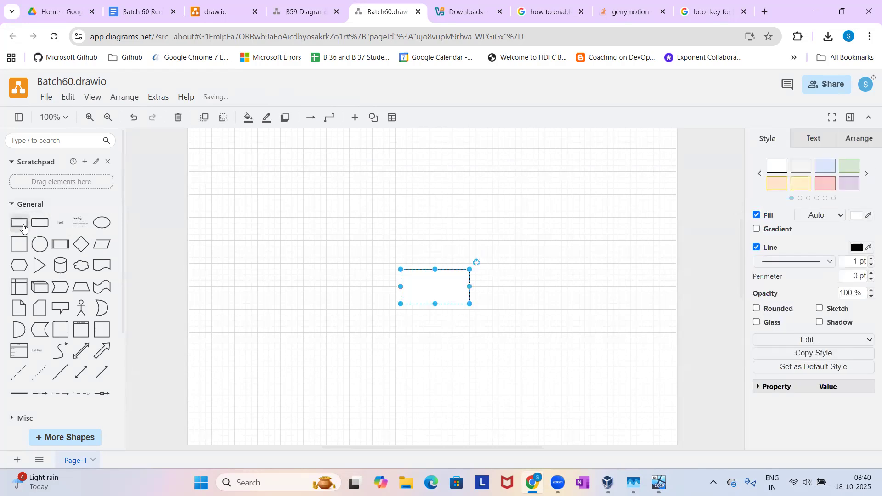
drag(418, 278, 252, 208)
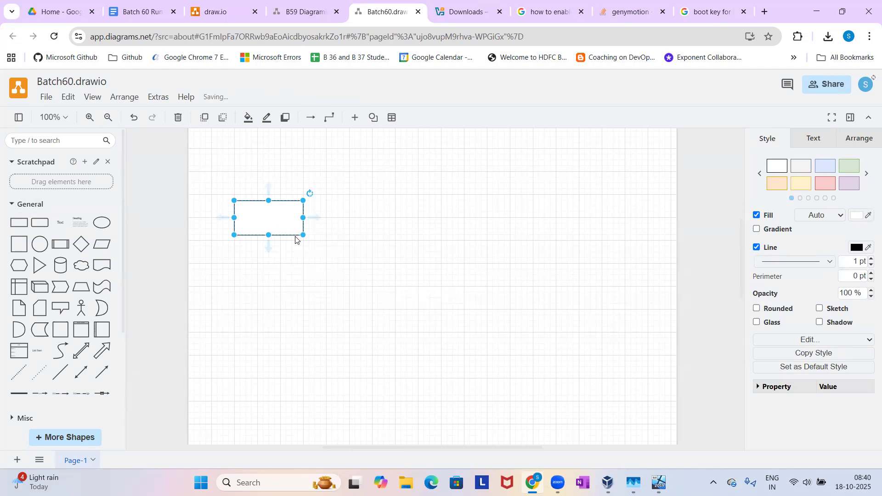
drag(302, 235, 402, 300)
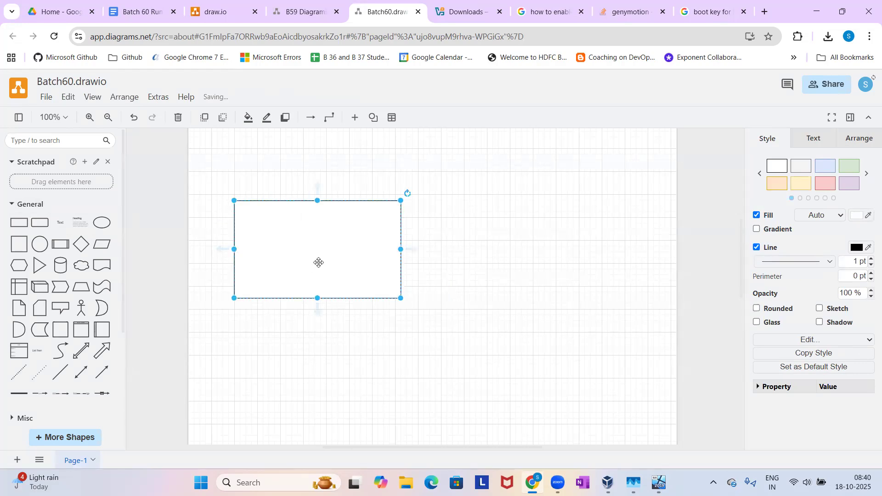
drag(318, 263, 330, 338)
Return to the B59 Diagrams drawing, dismiss the unfinished new-diagram dialogs and copy all shapes of the virtualization diagram.
click(288, 7)
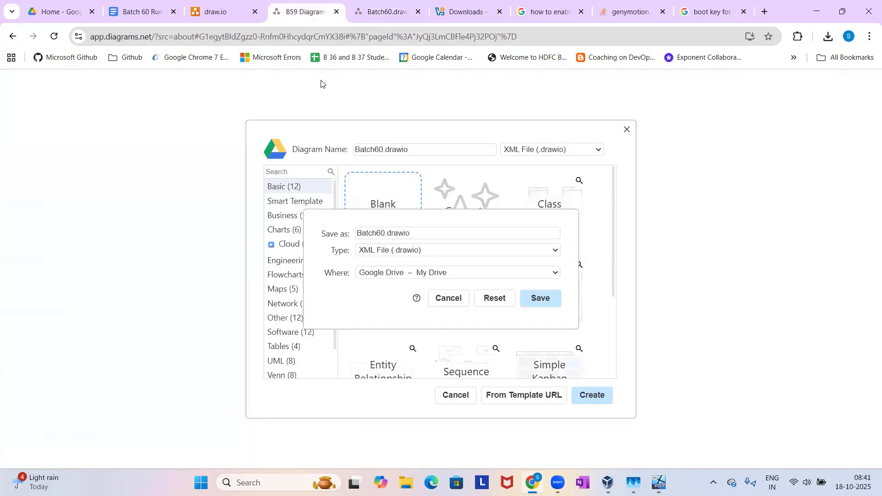
click(449, 298)
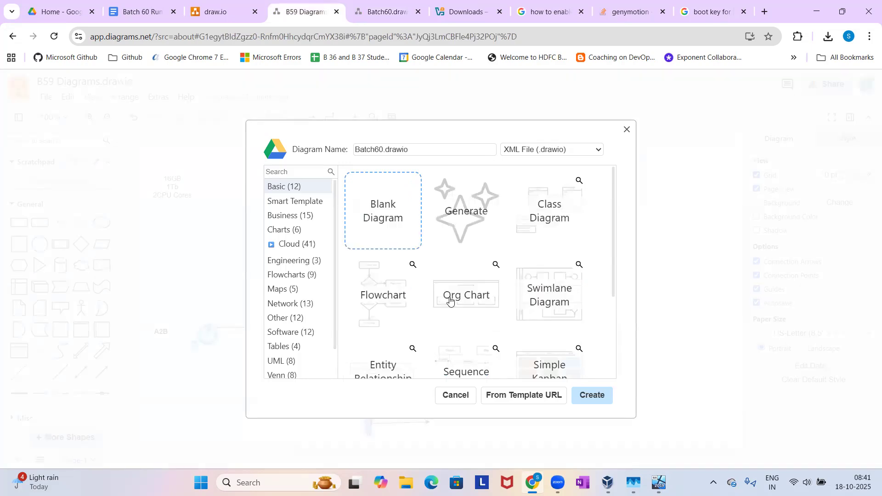
click(457, 395)
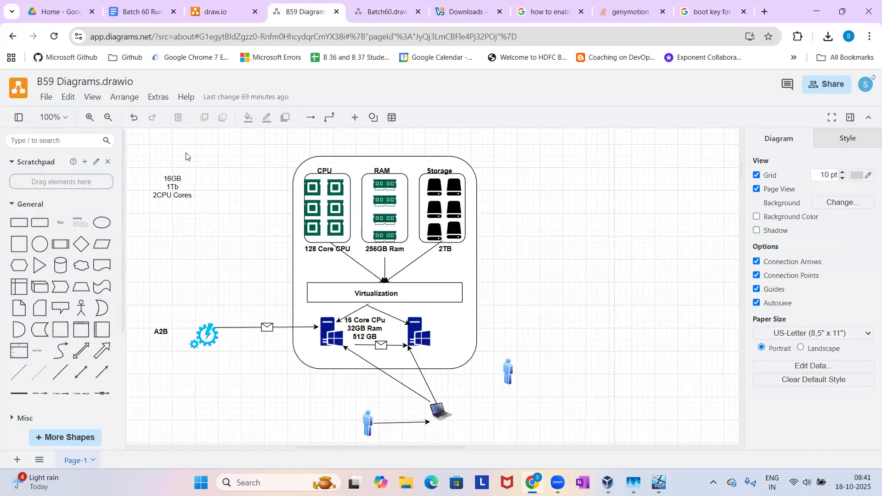
drag(142, 155, 564, 438)
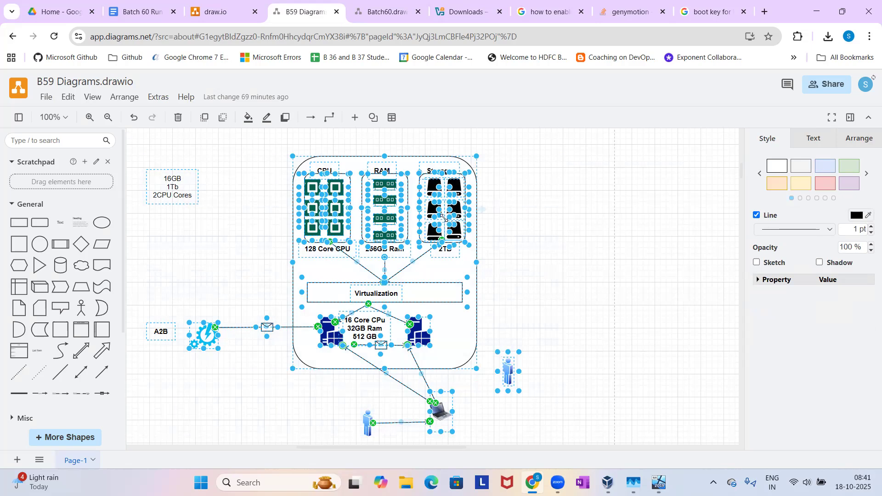
Paste the virtualization diagram into the Batch60 drawing, positioning it above the empty rectangle after moving that rectangle down.
click(388, 18)
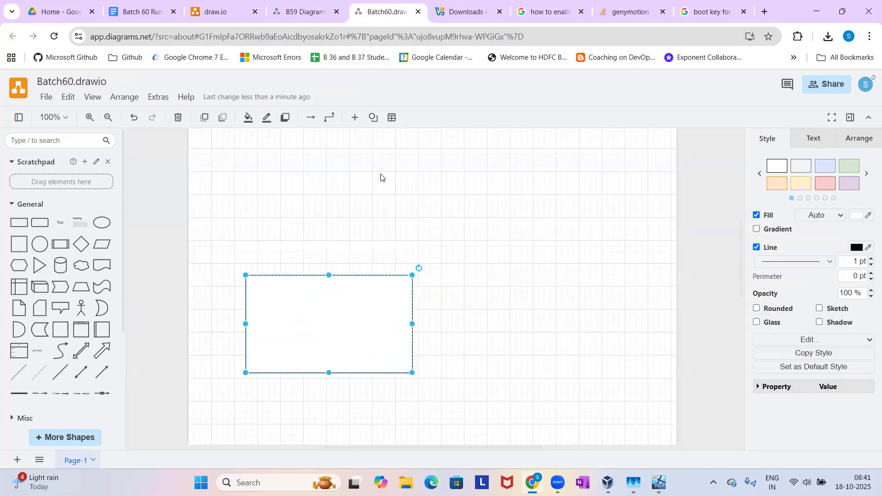
drag(361, 308, 390, 457)
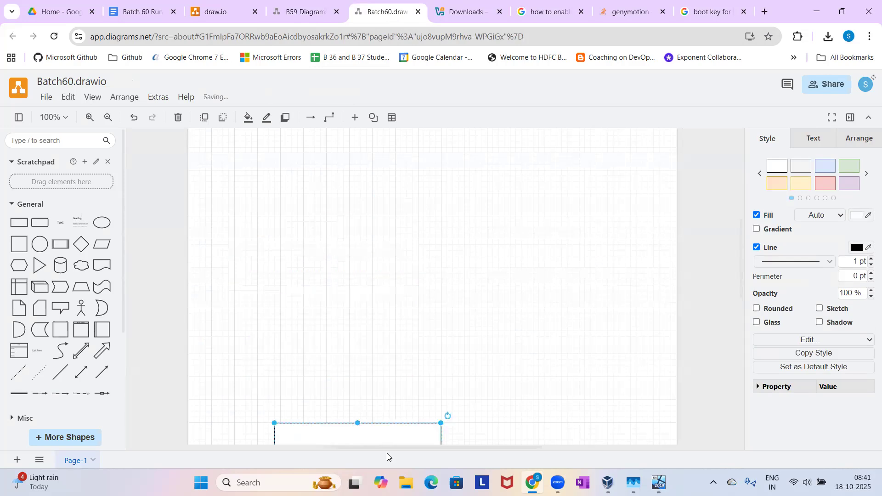
click(412, 237)
key(ctrl+v)
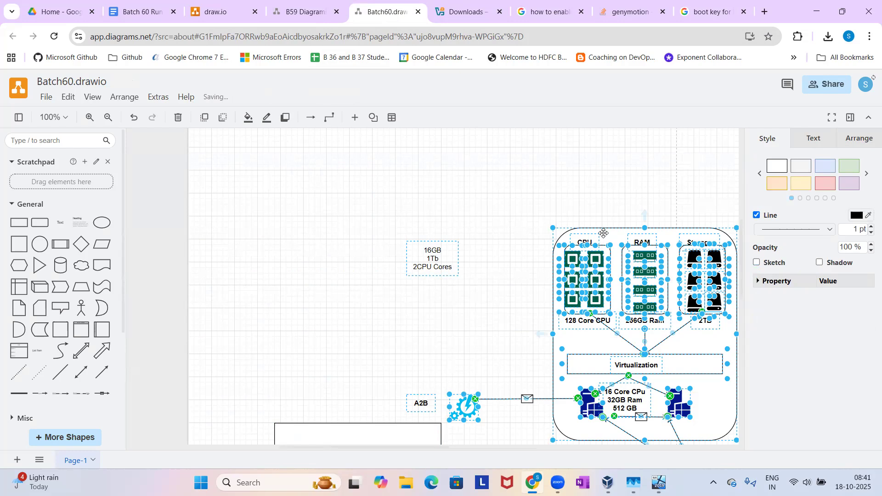
drag(598, 235, 454, 161)
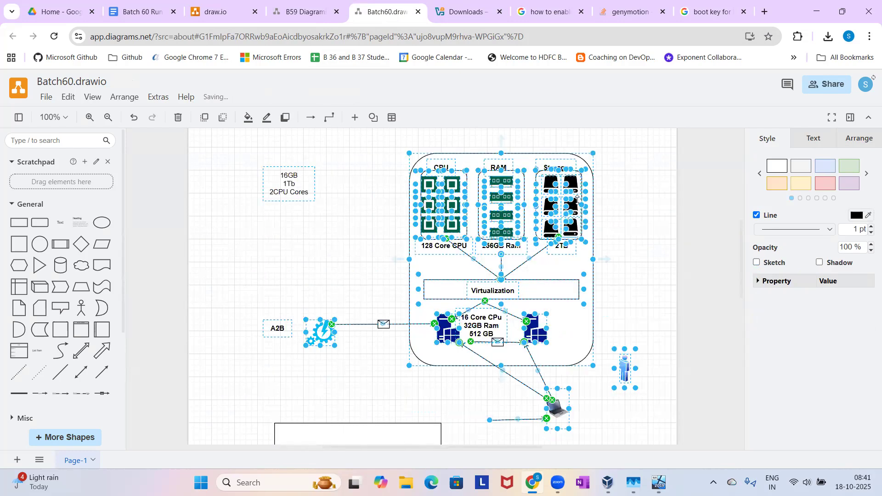
click(627, 219)
Move the empty rectangle clear of the pasted diagram and enlarge it in width and height.
scroll(627, 259, down, 3)
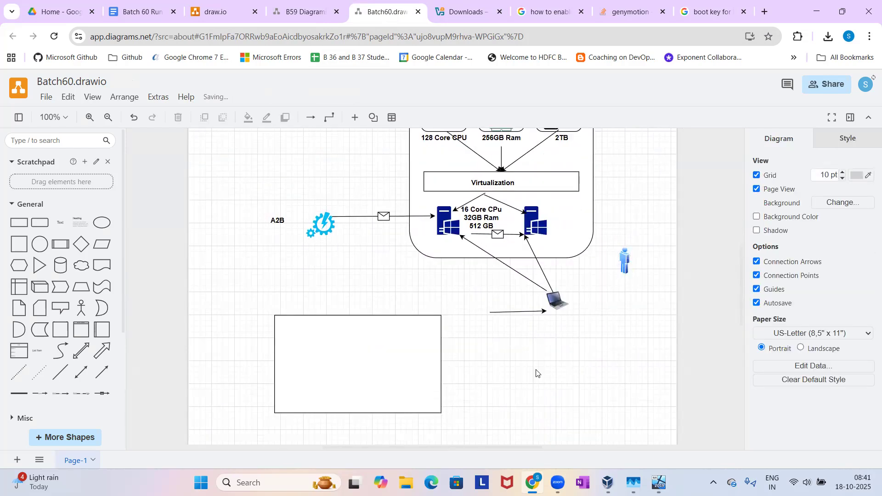
drag(404, 371, 398, 412)
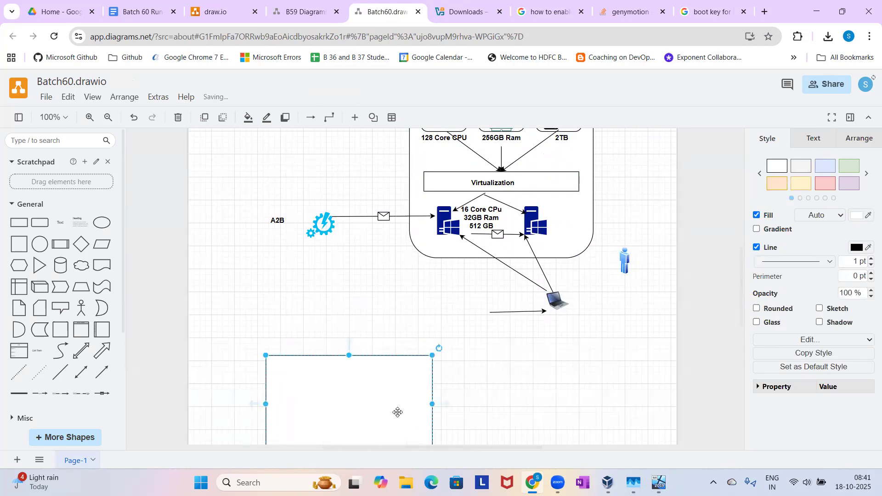
drag(308, 406, 349, 418)
scroll(349, 419, down, 2)
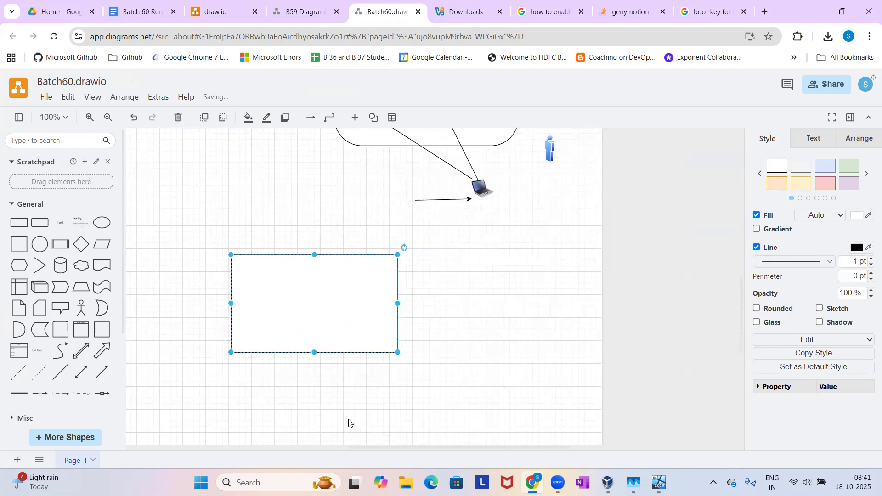
drag(299, 316, 263, 320)
drag(278, 357, 278, 398)
drag(362, 329, 407, 325)
click(491, 356)
Place a copy of the person figure at the start of the arrow leading to the laptop.
scroll(491, 357, up, 2)
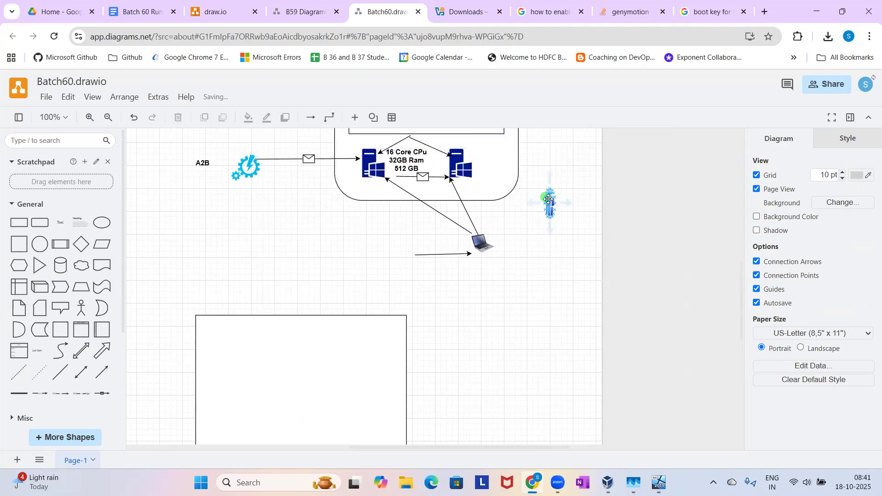
drag(548, 199, 414, 247)
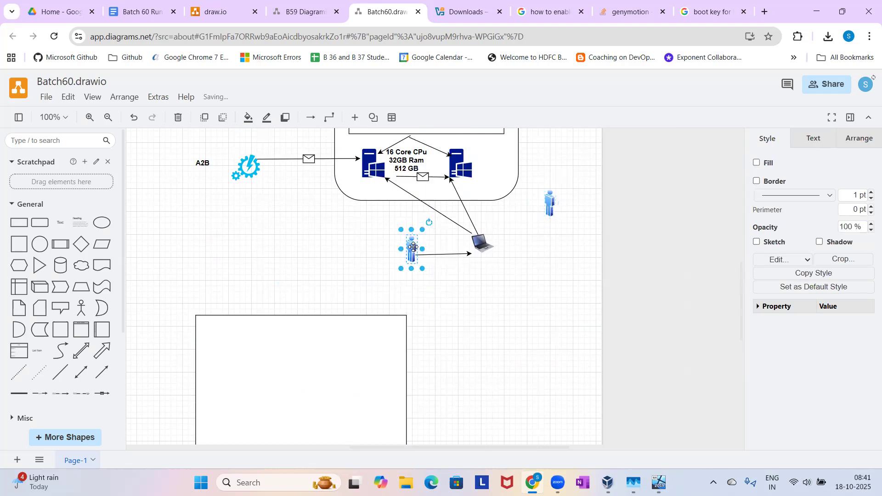
click(565, 256)
Add the bold text label "Insofys DC" and position it centrally just above the large rectangle.
scroll(565, 256, down, 1)
scroll(565, 256, up, 1)
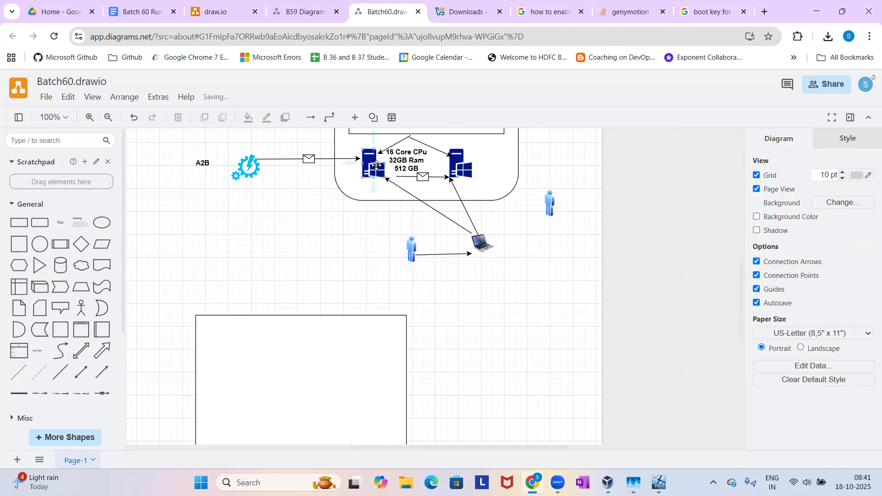
scroll(307, 252, down, 1)
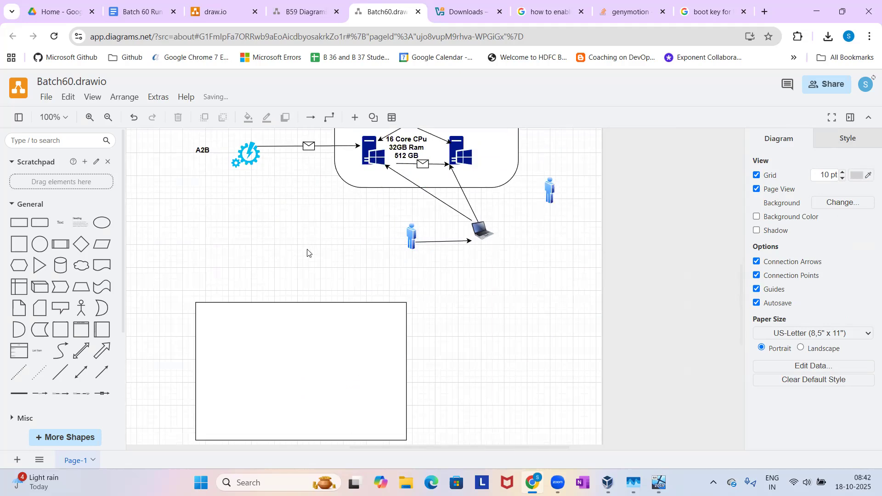
double_click(281, 276)
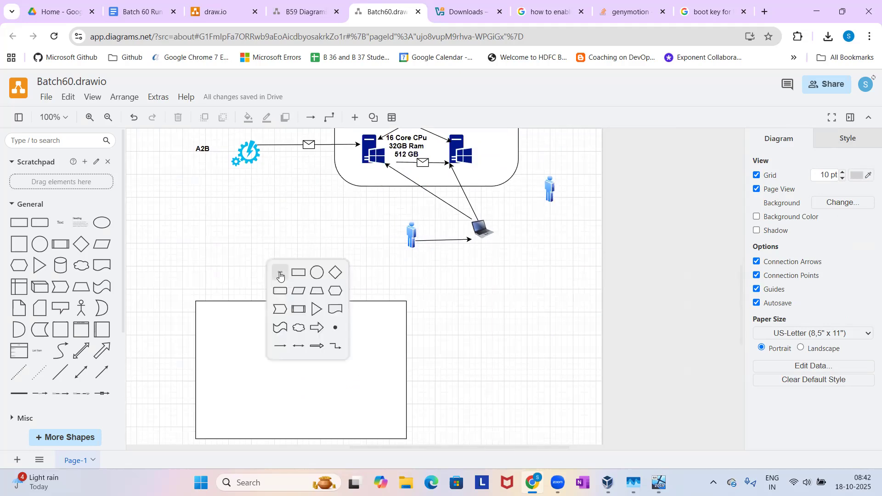
click(280, 274)
text(Inso)
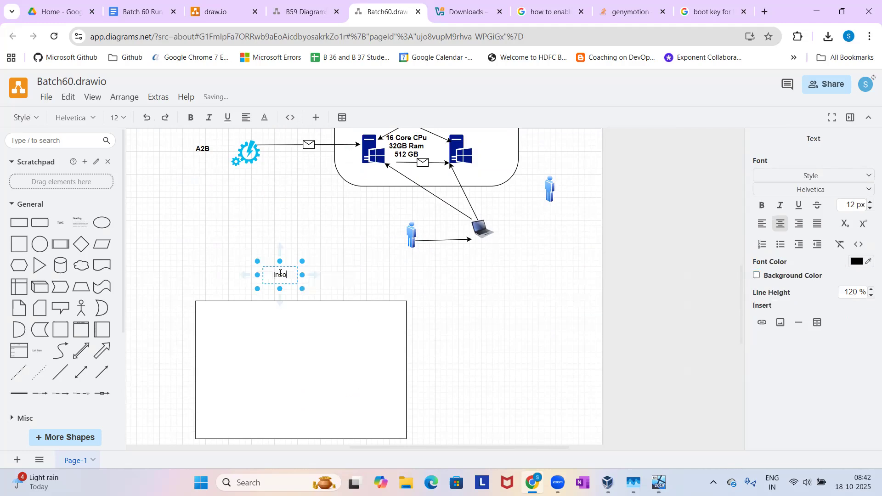
text(fys DC)
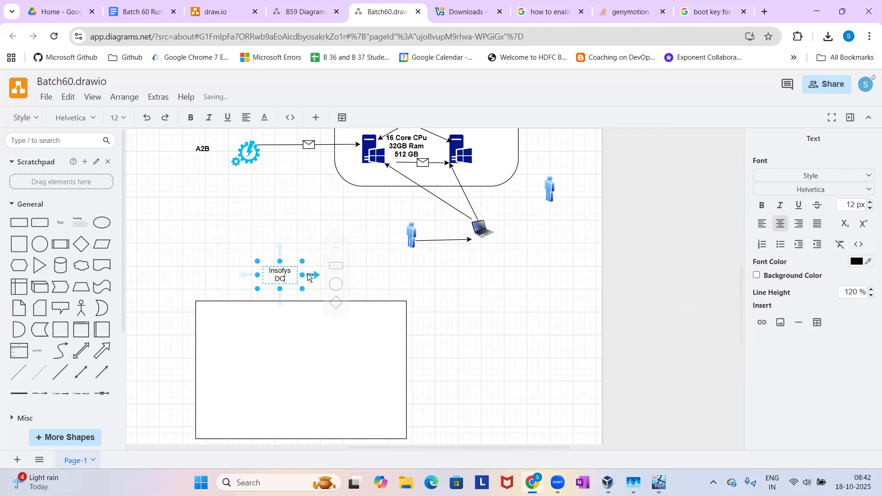
click(193, 275)
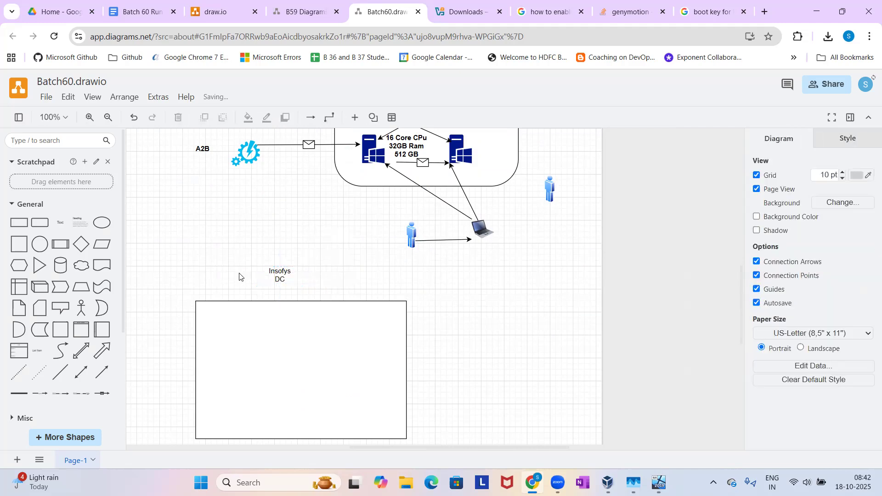
click(268, 273)
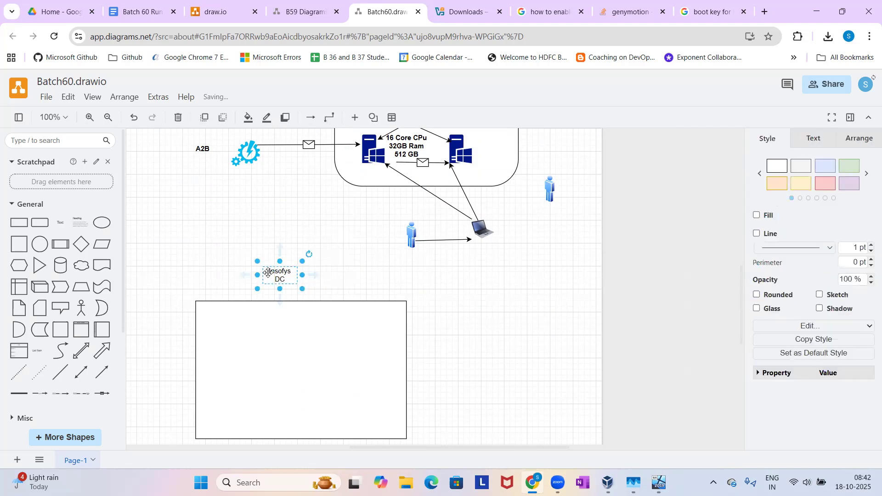
drag(269, 273, 281, 293)
click(455, 324)
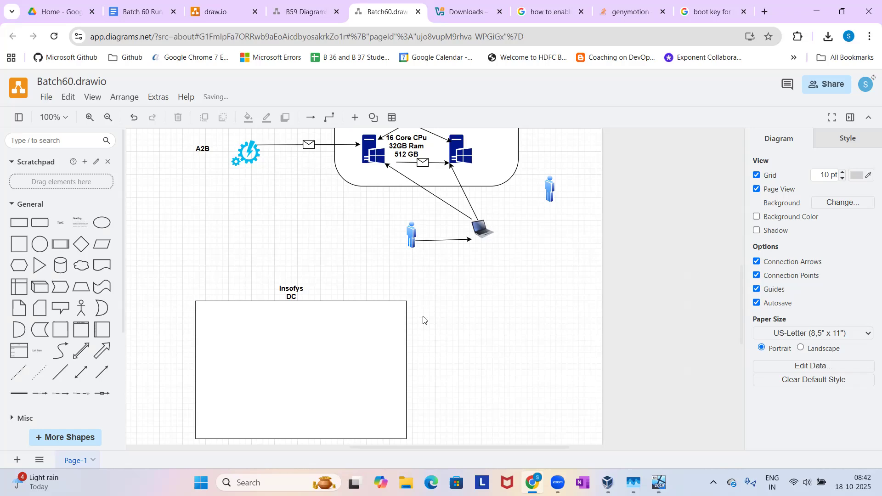
Copy the Windows server icon three times into a vertical column along the left side of the Insofys DC rectangle.
click(376, 158)
drag(312, 271, 225, 413)
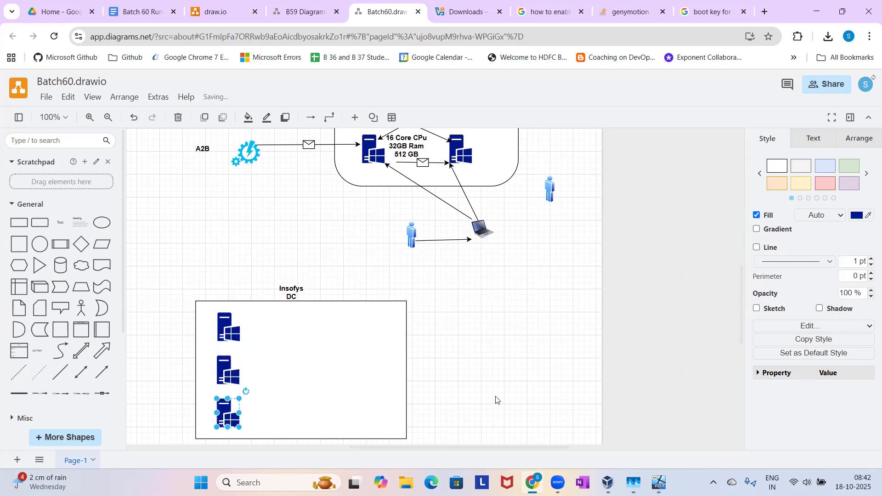
click(509, 399)
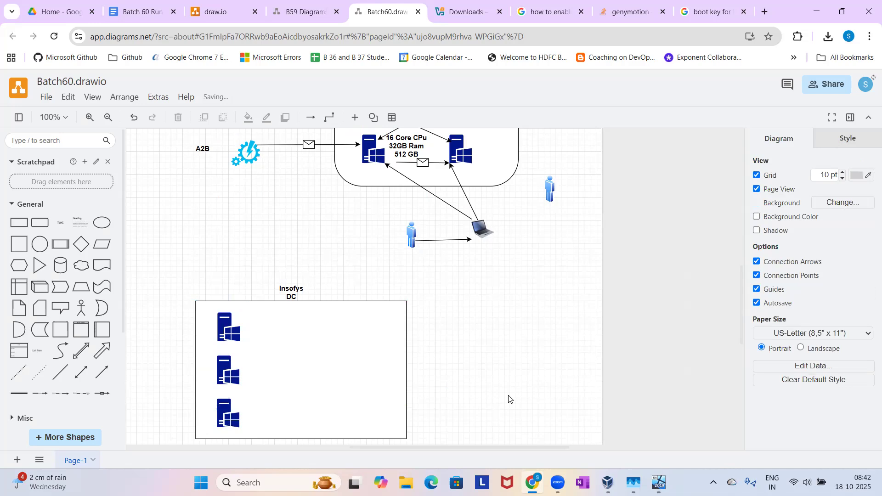
Copy the person figure beside the virtualization diagram and place it in the lower-right corner of the Insofys DC rectangle.
click(553, 189)
drag(551, 188, 245, 329)
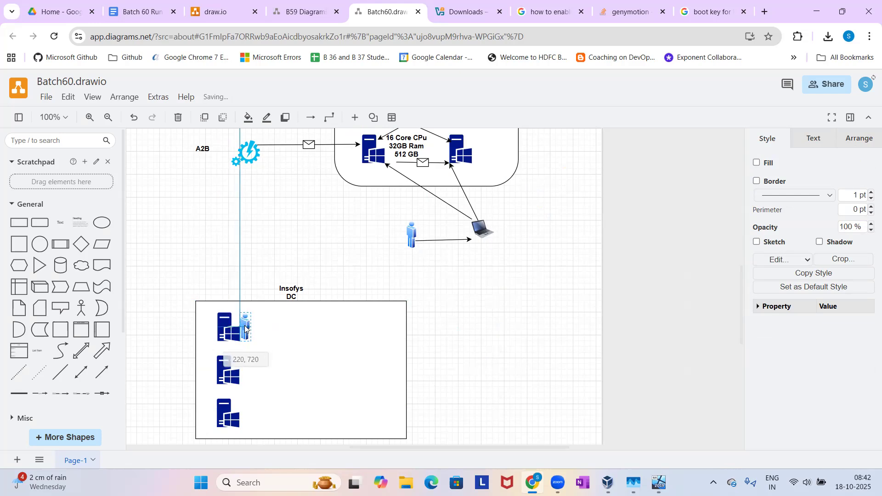
drag(291, 318, 509, 404)
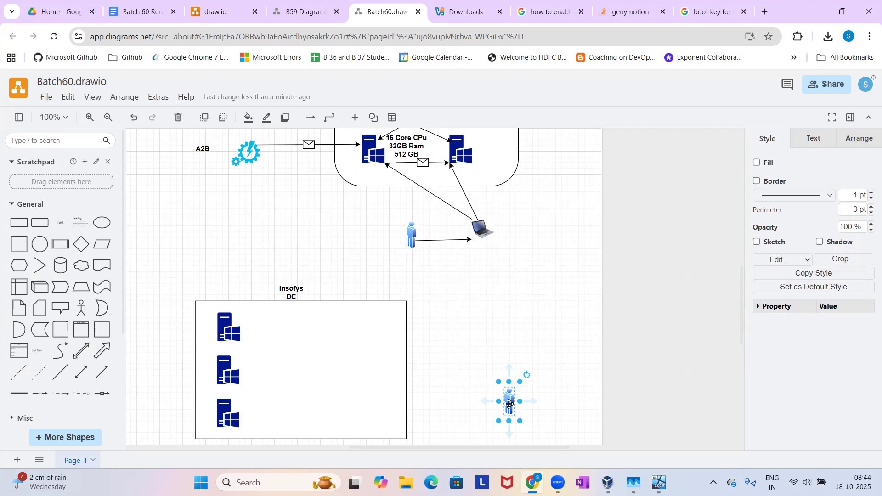
drag(509, 404, 385, 408)
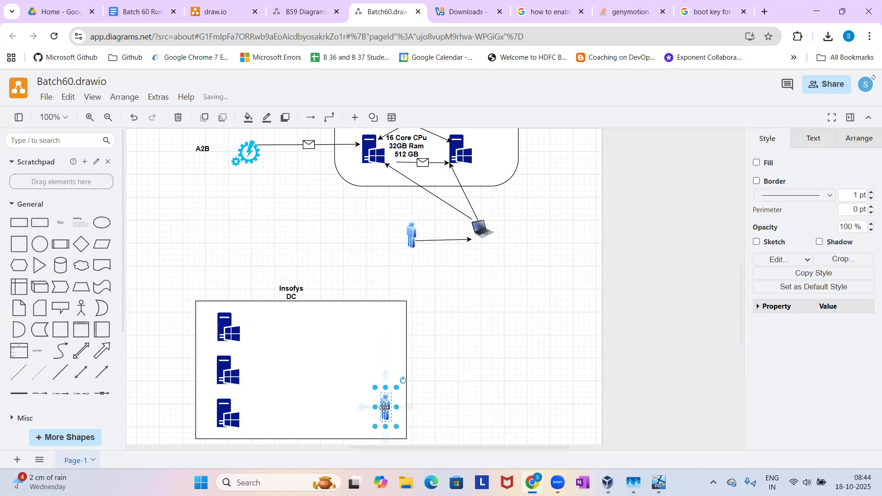
Copy the laptop icon into the Insofys DC rectangle and position it just left of the person figure.
click(478, 229)
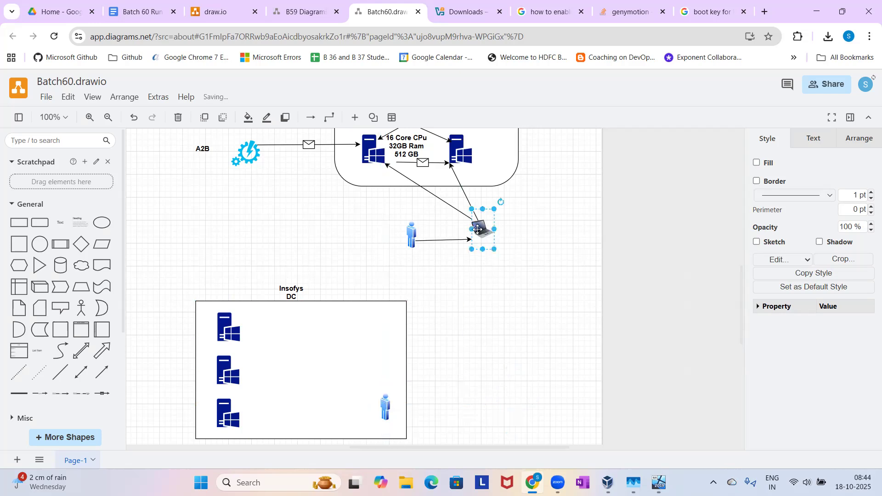
drag(478, 230, 337, 389)
key(ctrl+z)
mouse_move(478, 229)
ctrl+mouse_down()
mouse_move(482, 265)
mouse_move(332, 371)
mouse_move(316, 429)
mouse_move(332, 423)
ctrl+mouse_up()
click(436, 358)
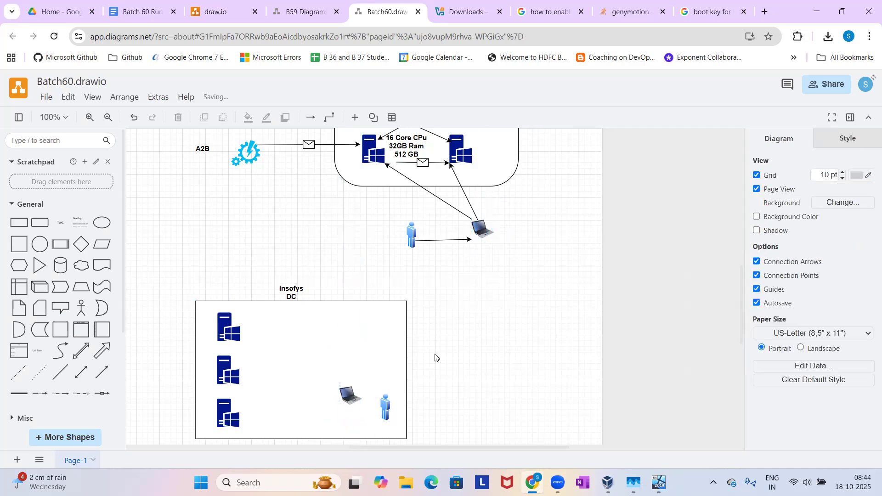
click(329, 323)
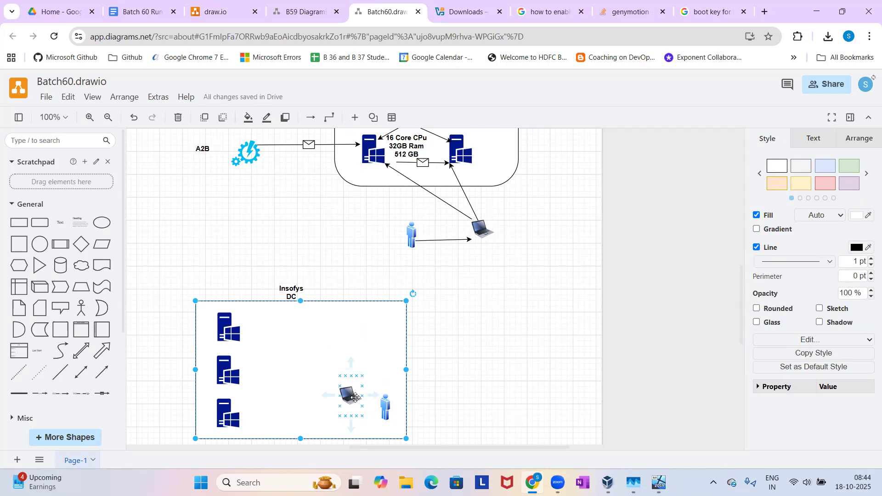
drag(348, 396, 351, 395)
click(448, 406)
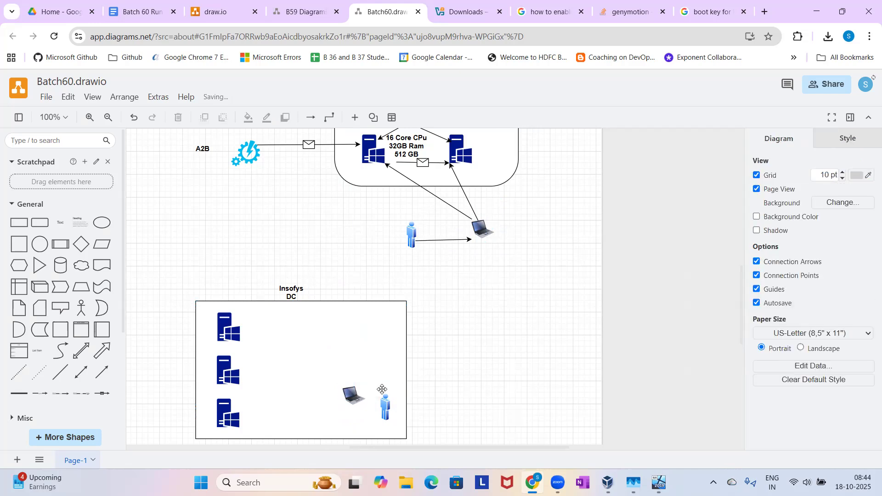
Draw an arrow from the laptop to the topmost Windows server inside the Insofys DC rectangle.
click(103, 373)
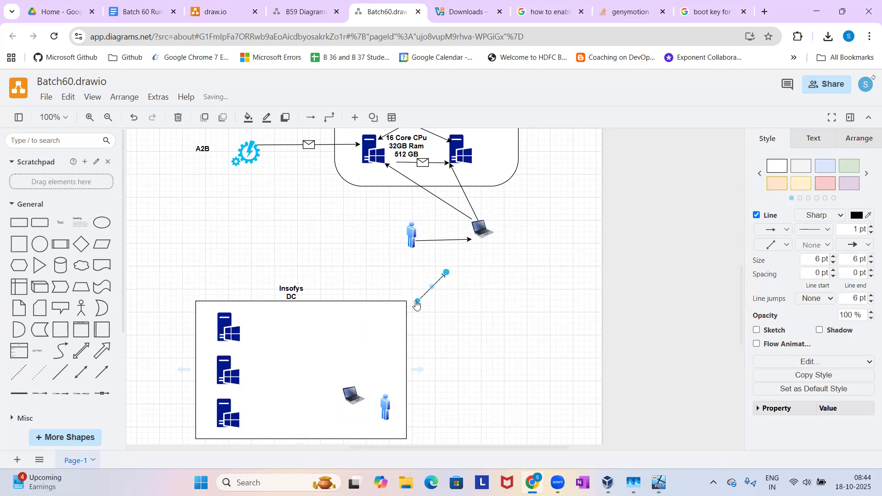
drag(417, 301, 343, 386)
drag(445, 273, 236, 334)
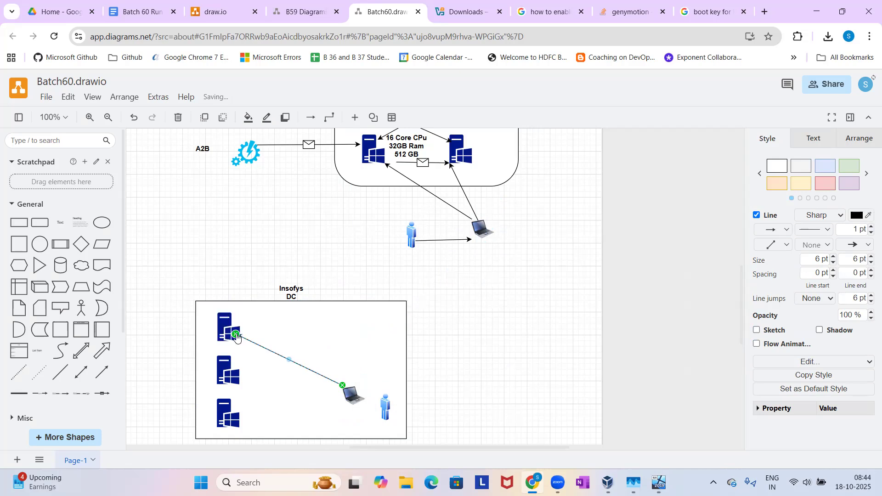
Add a bold text label "RDP" in the empty canvas area beside the Insofys DC rectangle.
click(457, 353)
double_click(458, 352)
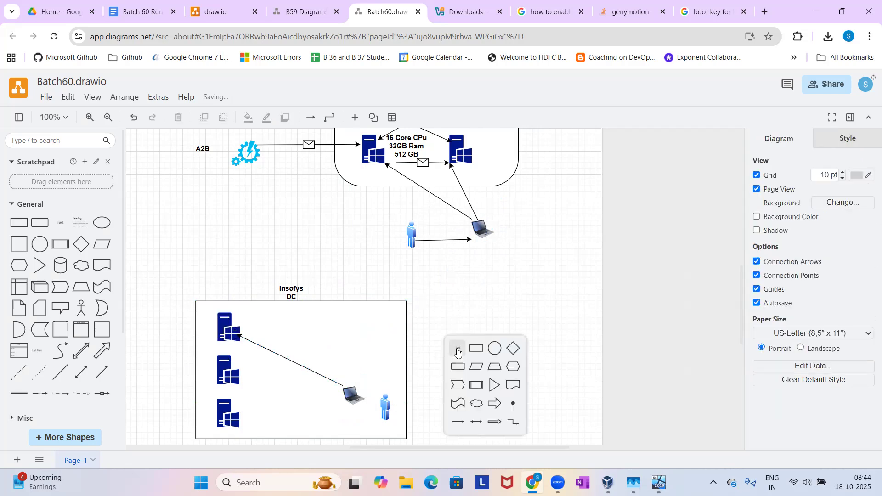
click(457, 349)
text(RDP)
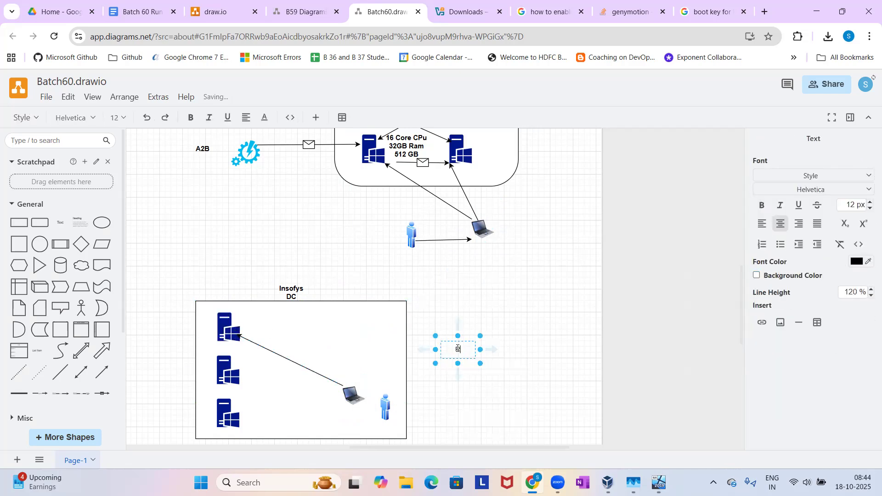
click(546, 294)
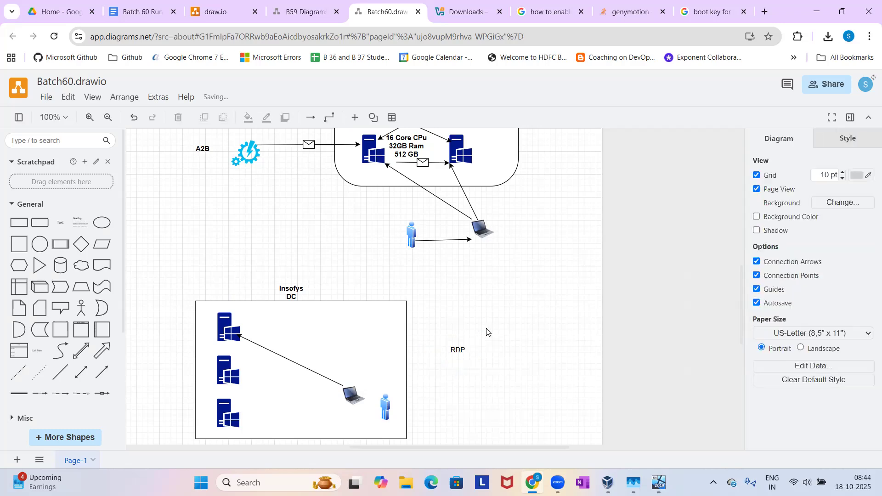
click(463, 343)
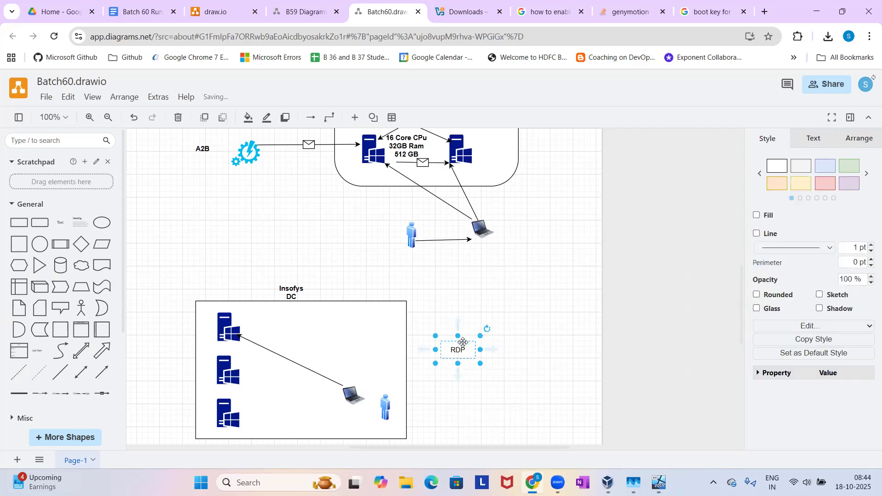
key(ctrl+b)
Extend the RDP label to "RDP/RDC" and place it just below the laptop-to-server arrow inside the Insofys DC rectangle.
double_click(461, 349)
key(End)
text(/RDC)
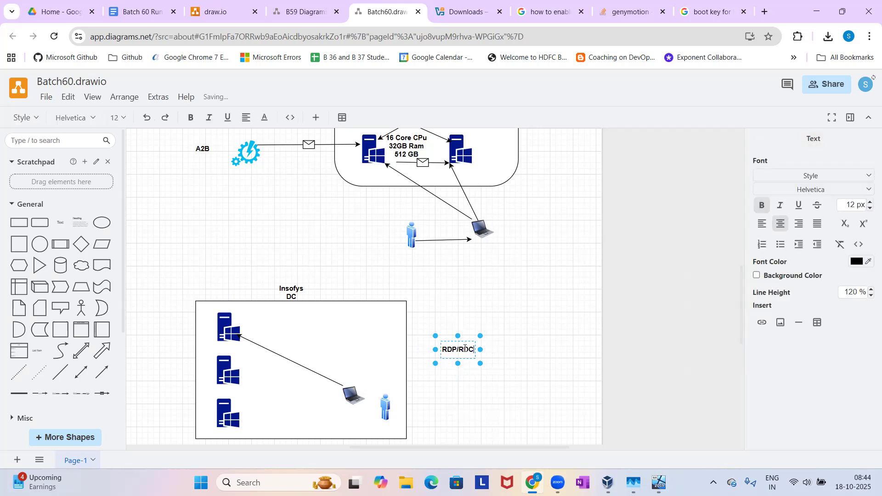
click(548, 352)
drag(465, 349, 296, 374)
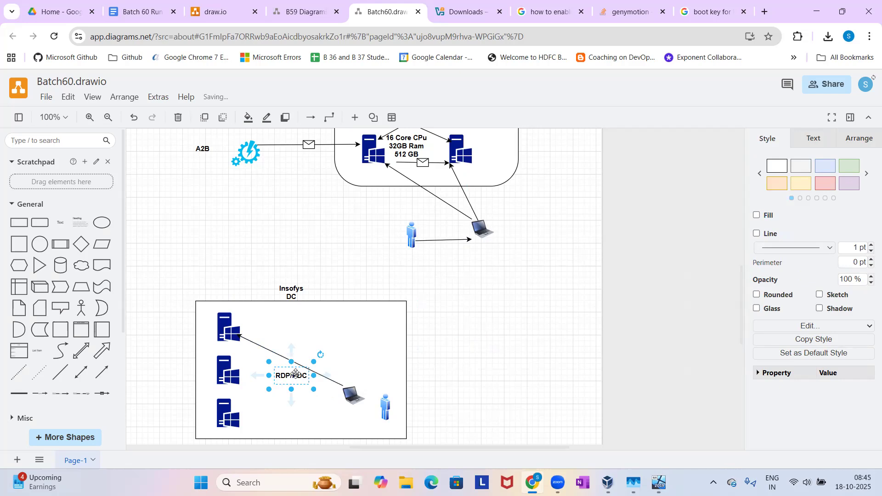
click(224, 323)
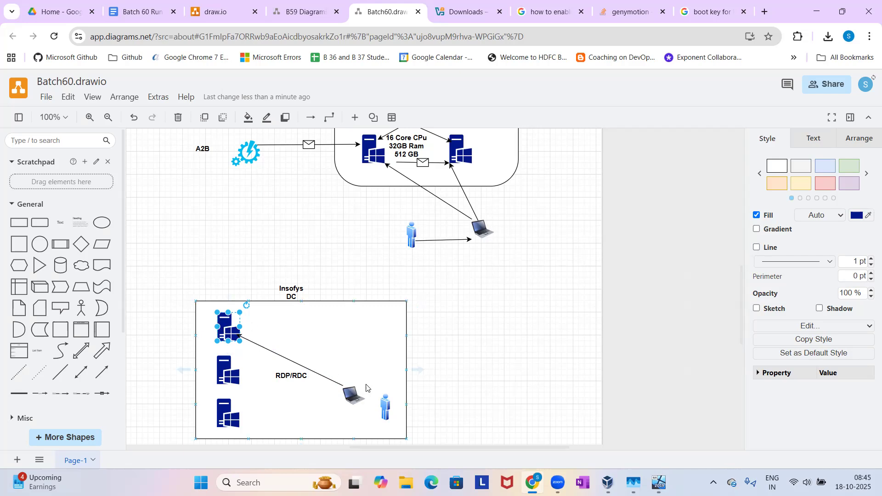
click(387, 348)
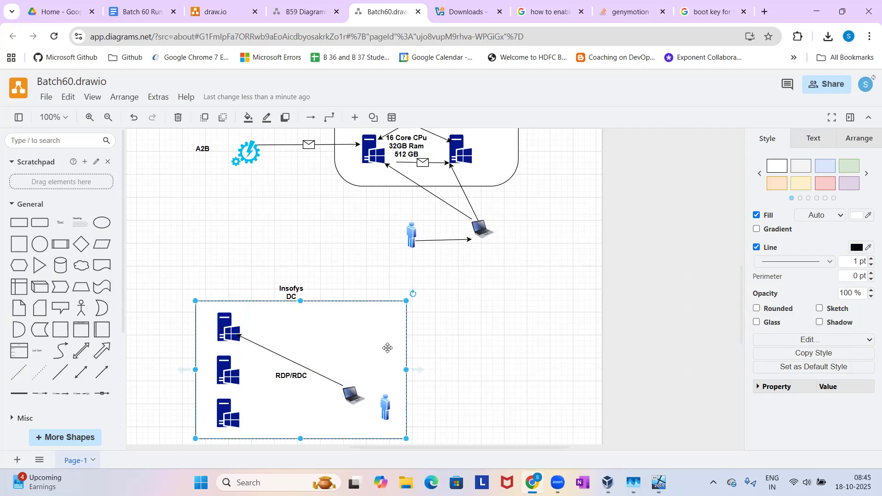
click(352, 394)
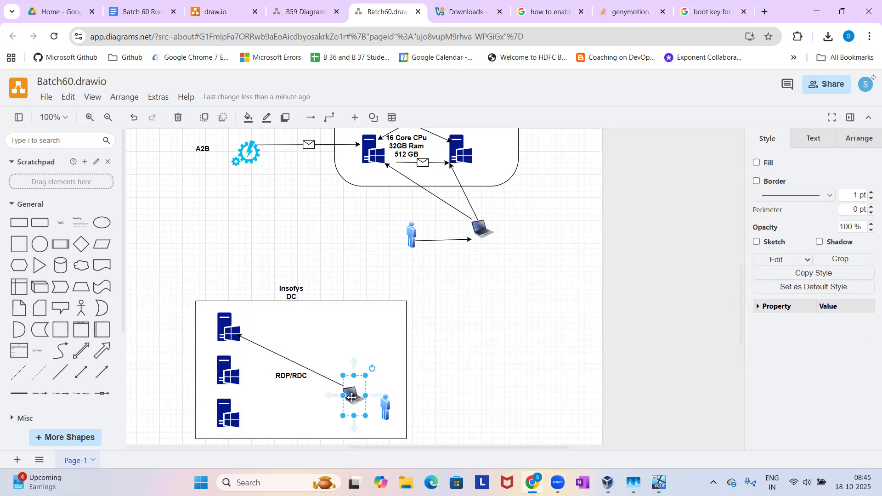
Search Windows for "rdp" and open the Remote Desktop Connection app.
click(201, 483)
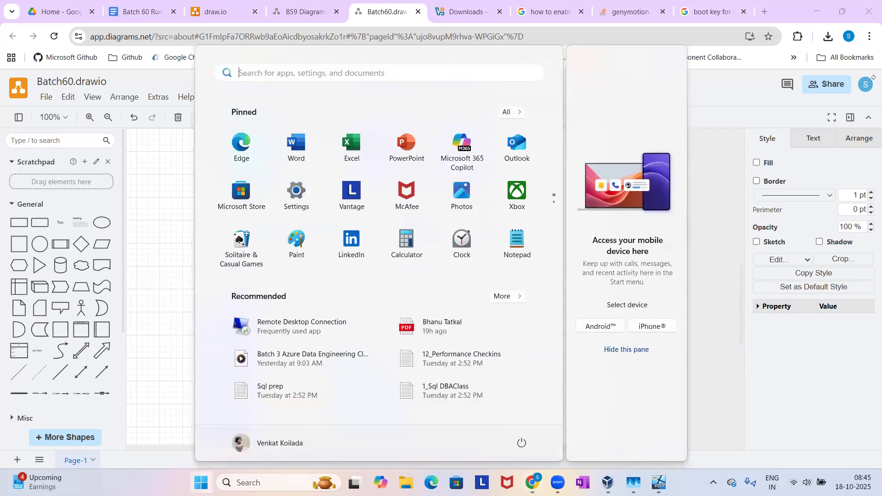
text(rdp)
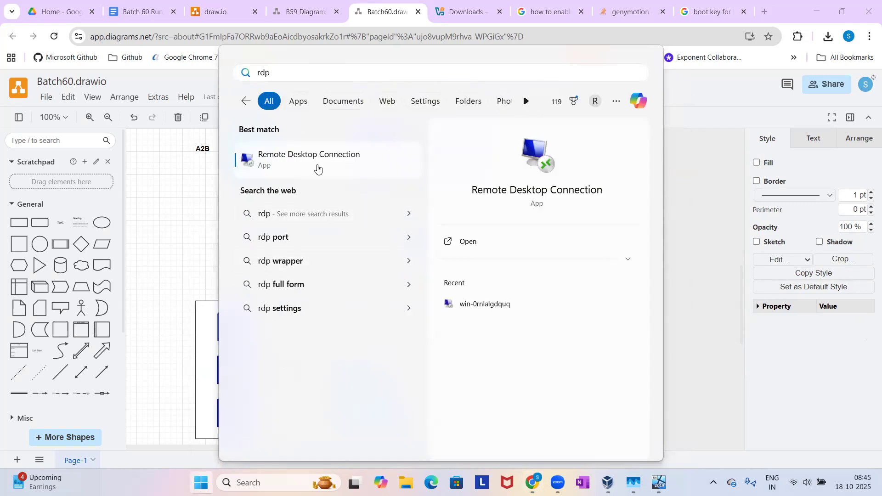
click(318, 169)
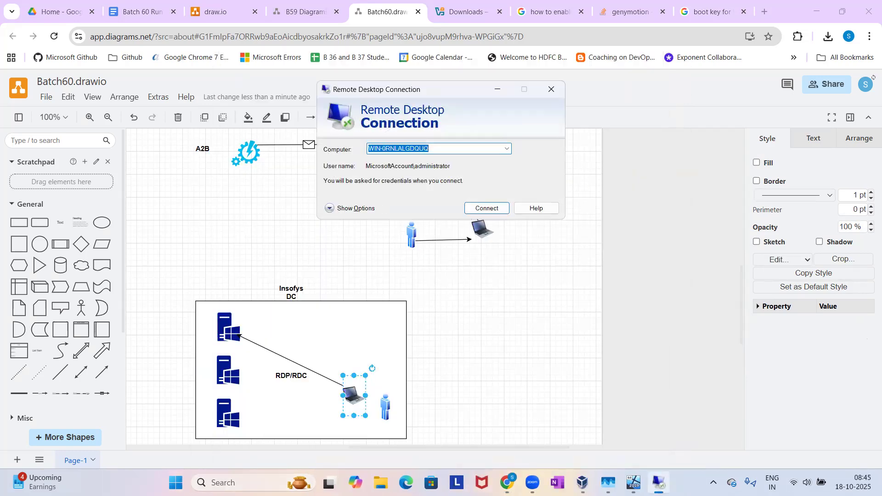
Search Windows for the Snipping Tool and pin it to the taskbar.
click(176, 482)
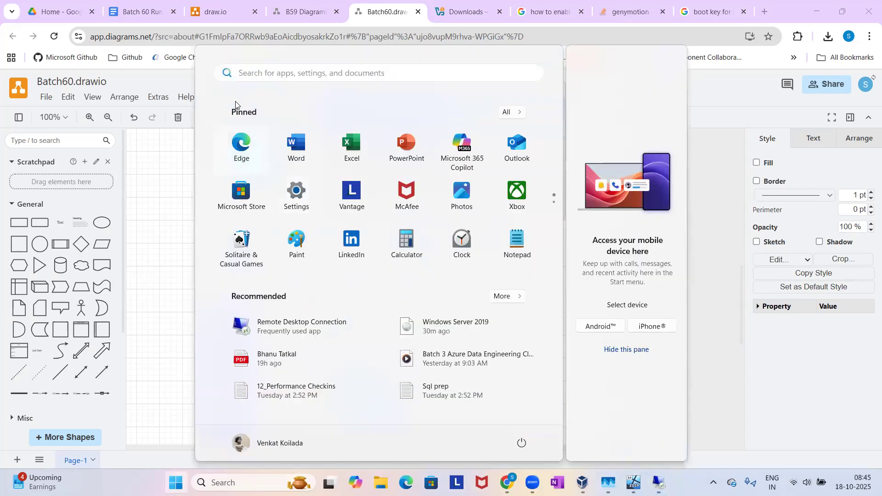
text(sn)
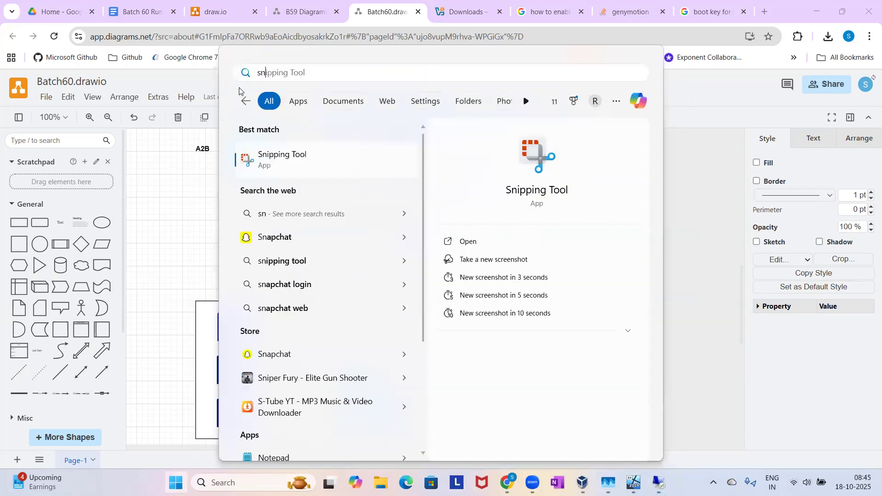
right_click(293, 153)
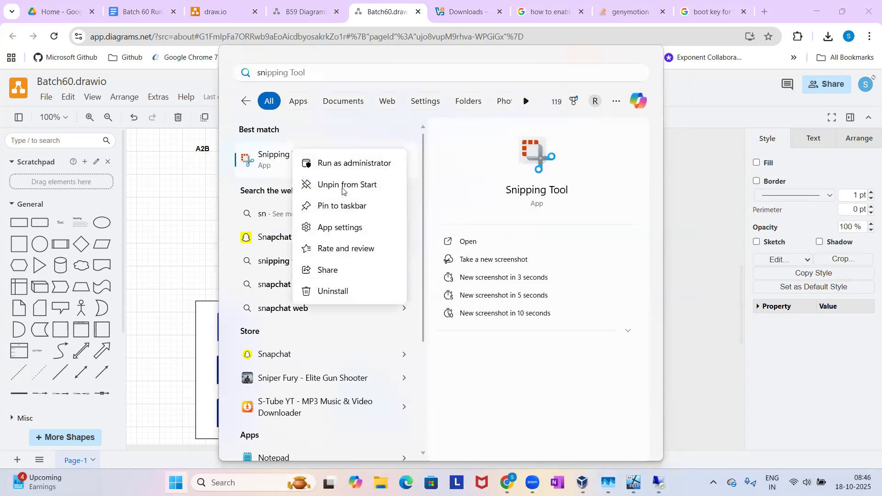
click(349, 206)
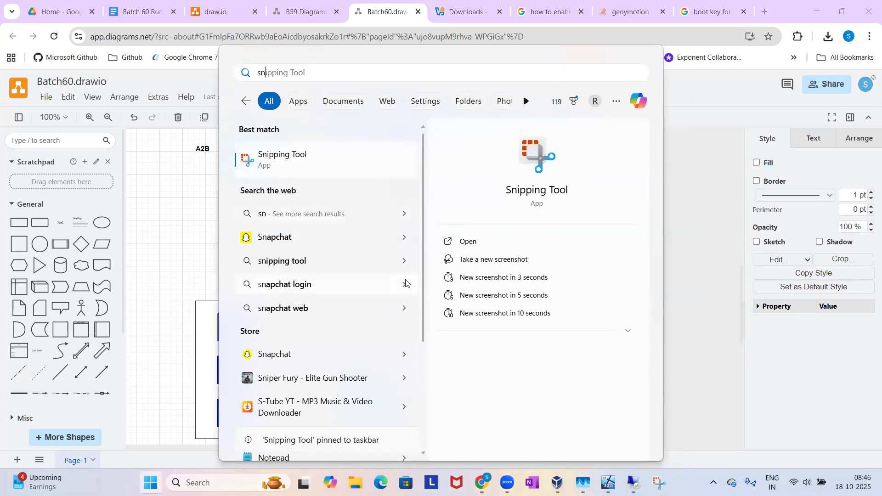
click(702, 383)
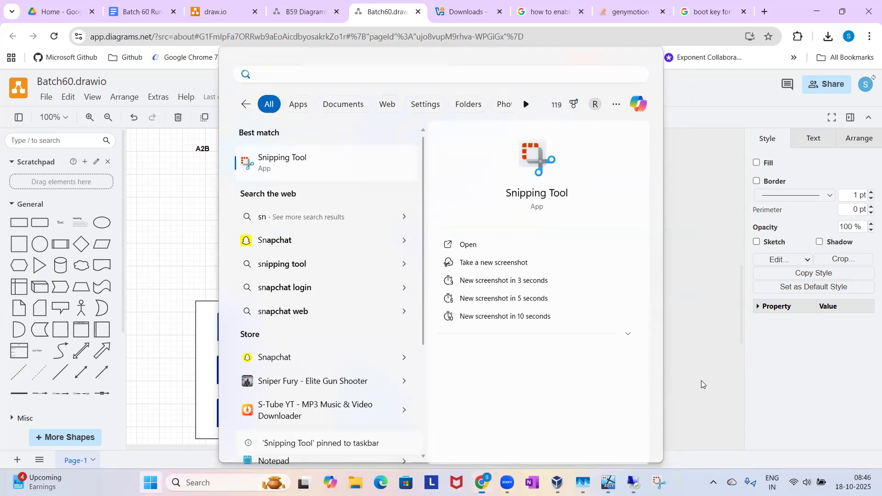
Open Snipping Tool and capture only the computer icon from the Remote Desktop Connection window's banner.
click(660, 483)
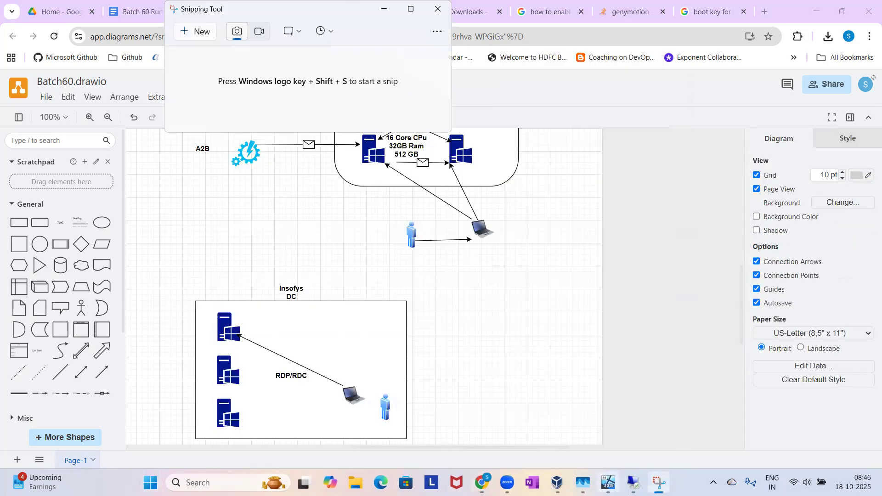
click(634, 483)
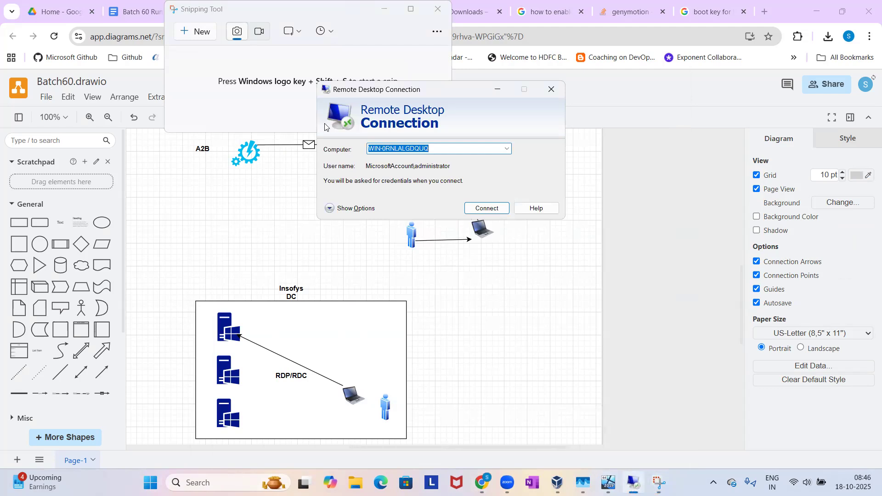
click(202, 36)
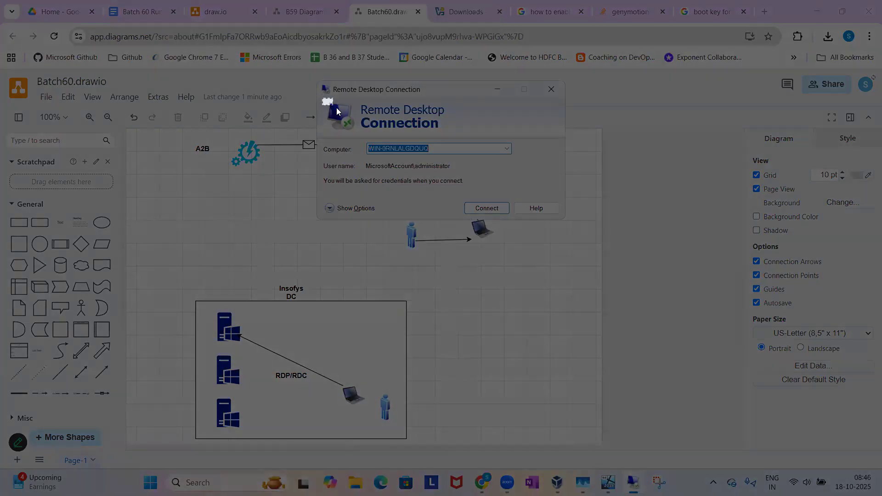
drag(322, 98, 357, 131)
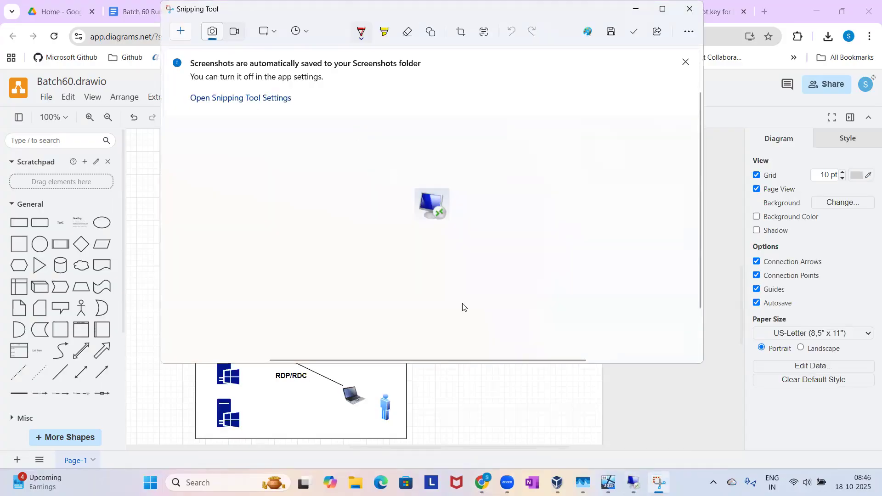
Paste the captured Remote Desktop icon into the diagram and place it on the arrow between the laptop and the topmost server.
click(462, 375)
key(ctrl+v)
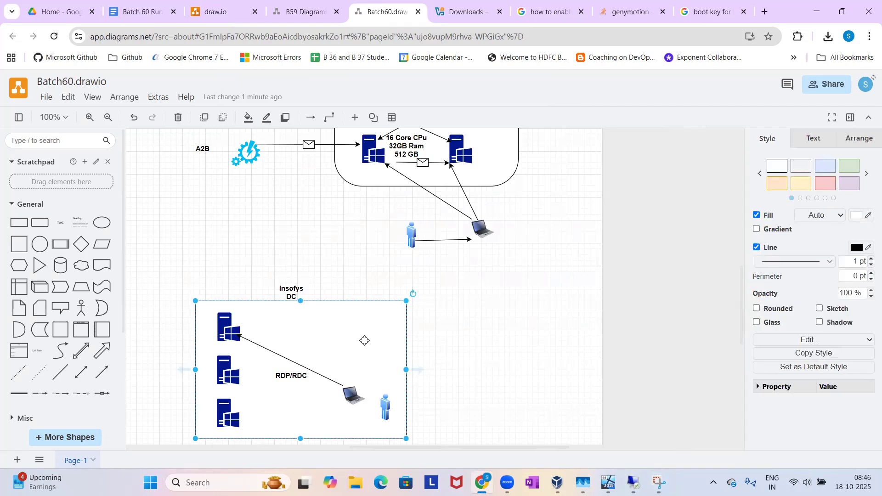
drag(360, 375, 312, 375)
click(487, 337)
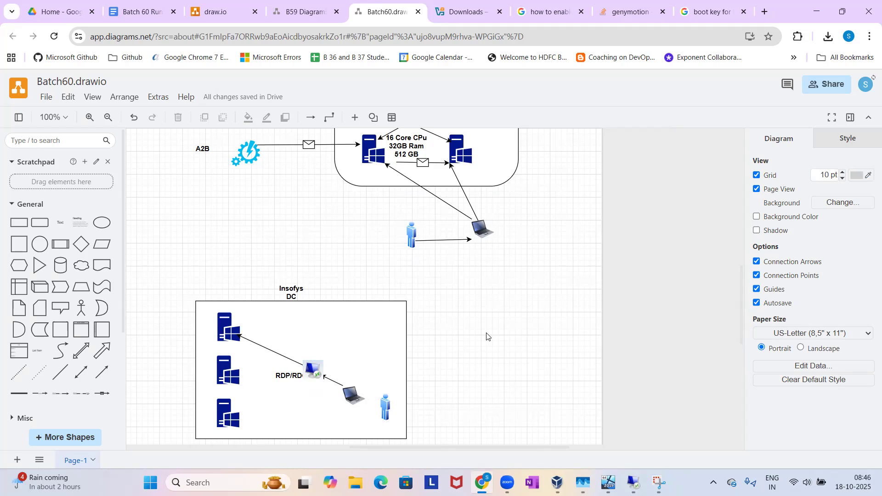
Add an ellipse, shrink it and place it above the laptop inside the Insofys DC rectangle.
click(103, 224)
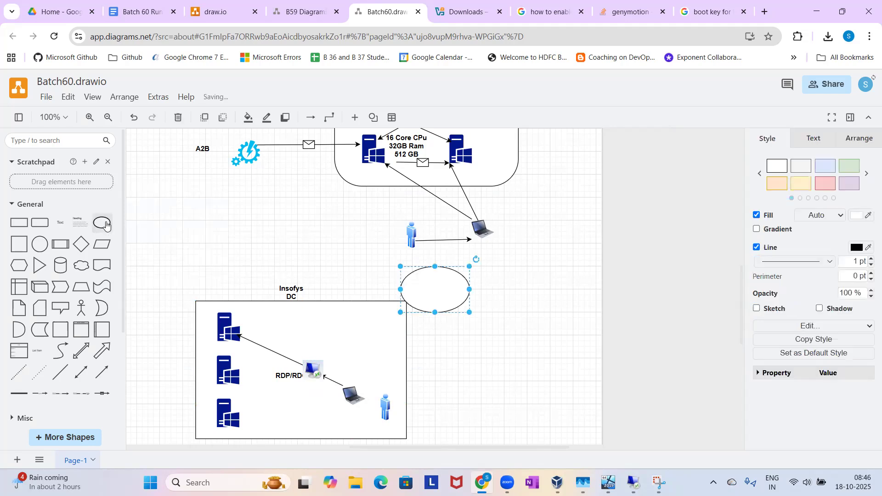
drag(401, 312, 365, 338)
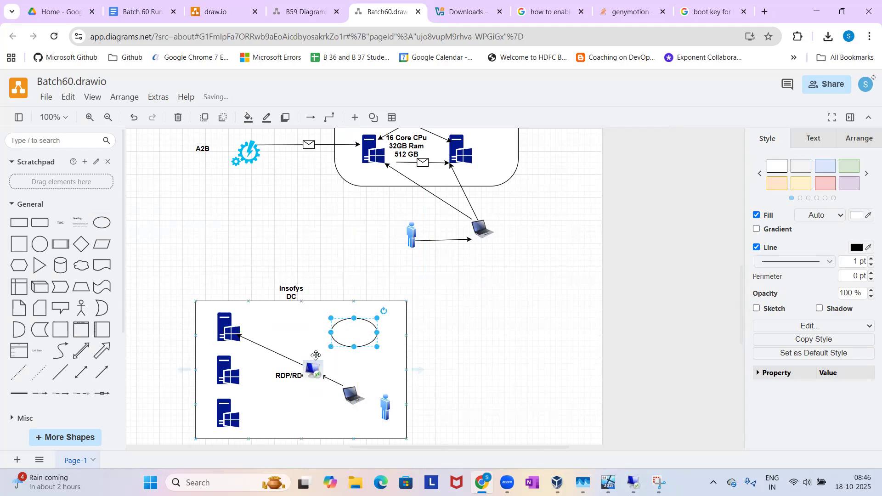
Move the "RDP/RDC" label directly beneath the Remote Desktop icon so that they do not overlap.
click(282, 371)
drag(283, 371, 297, 380)
click(422, 361)
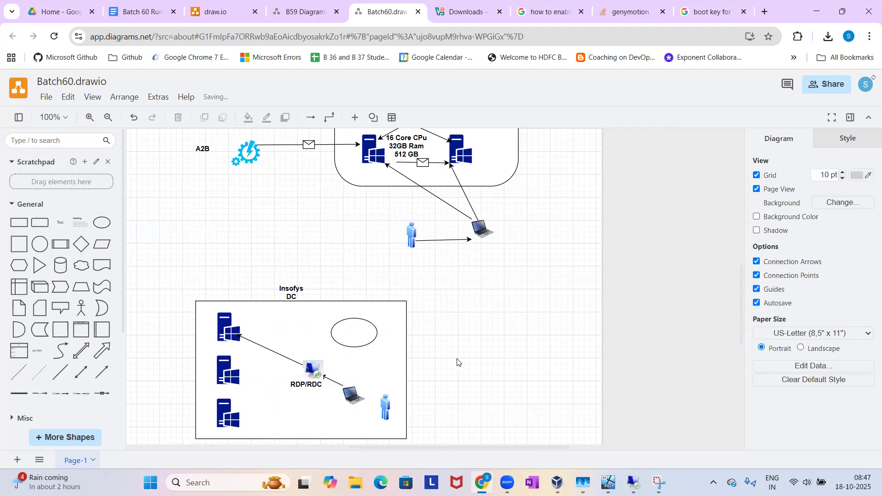
Draw a vertical arrow from the laptop up to the ellipse inside the Insofys DC rectangle.
click(102, 373)
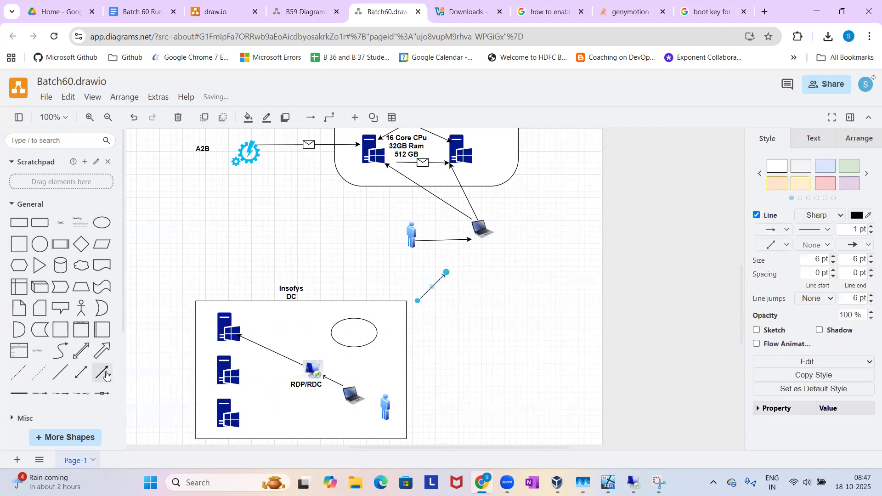
drag(417, 304, 347, 391)
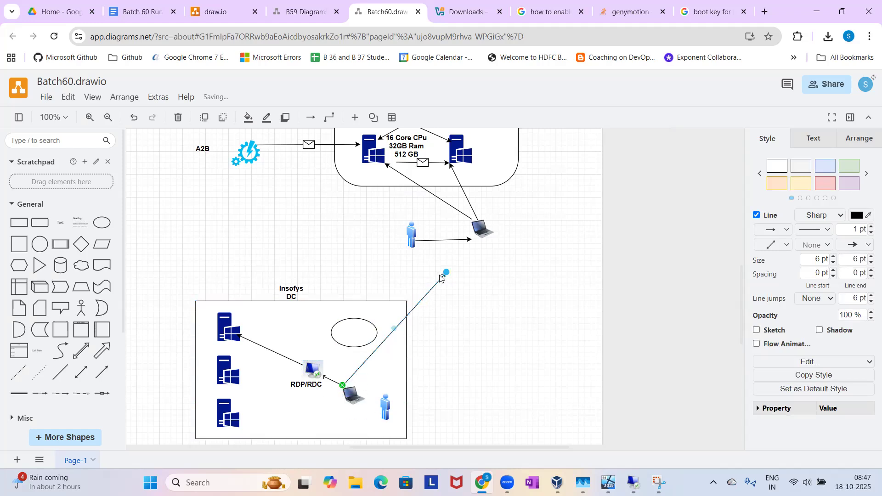
mouse_move(446, 272)
mouse_down()
mouse_move(414, 290)
mouse_move(354, 353)
mouse_move(343, 349)
mouse_up()
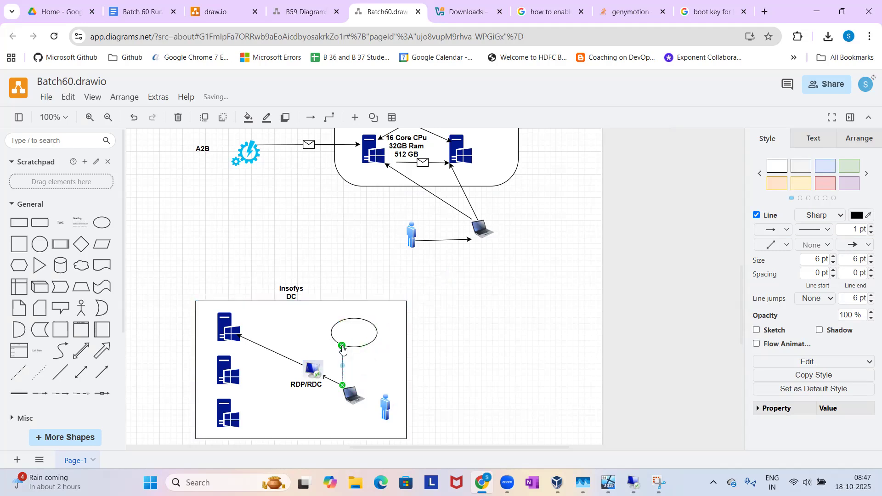
click(449, 368)
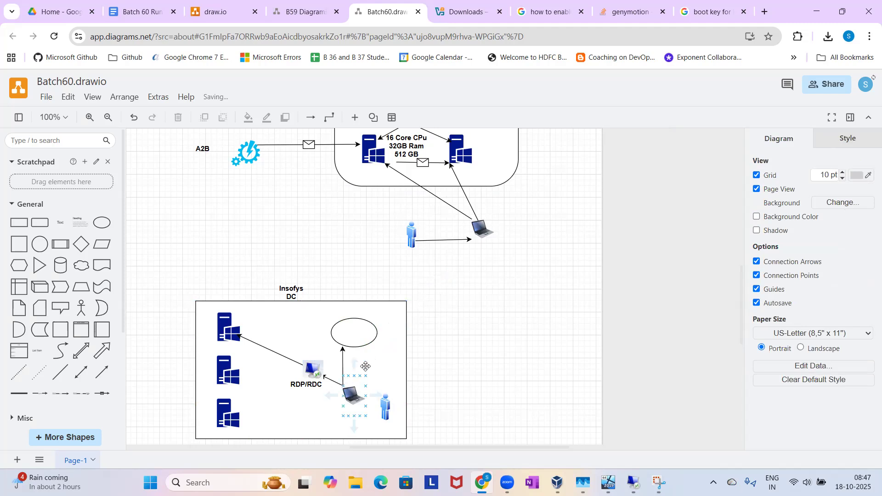
Add a text label reading "Cyber Ark, Citrix Apps/VDI" just outside the Insofys DC rectangle, level with the ellipse.
click(359, 336)
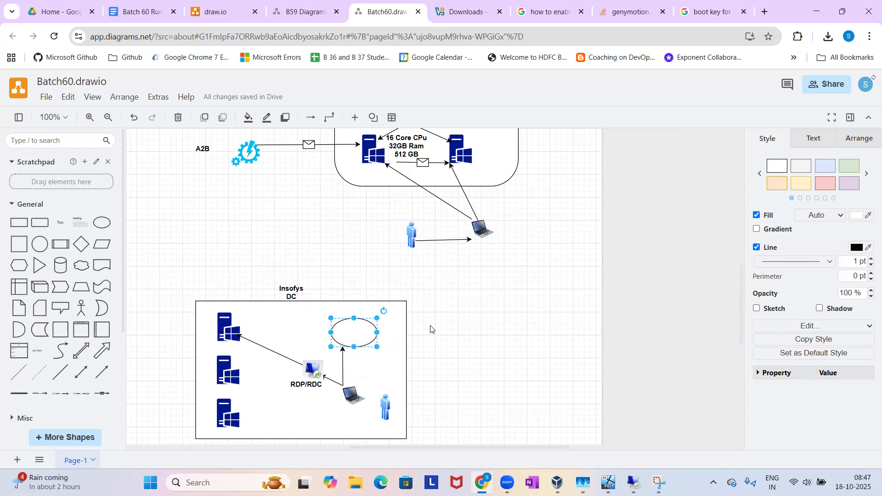
double_click(431, 329)
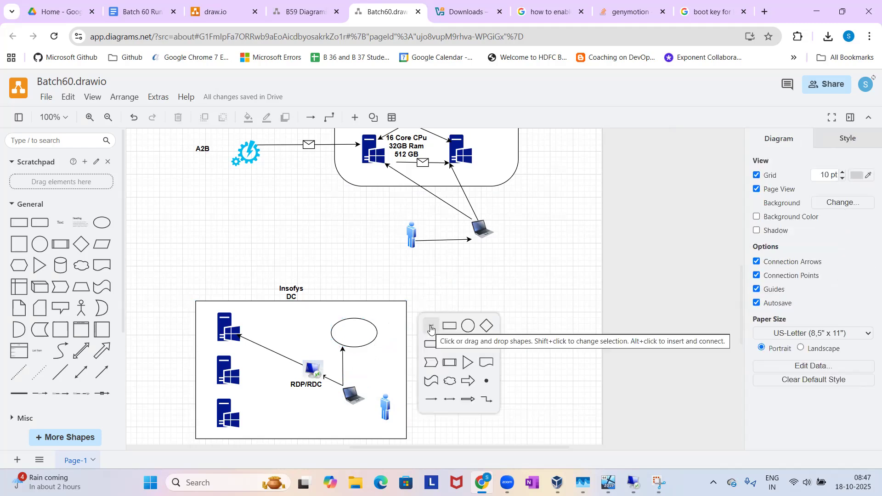
click(430, 326)
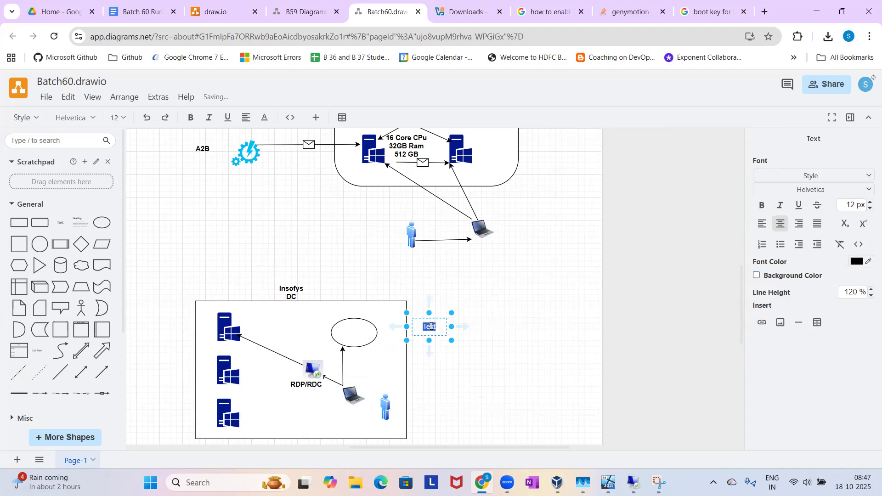
text(Cyber Ark)
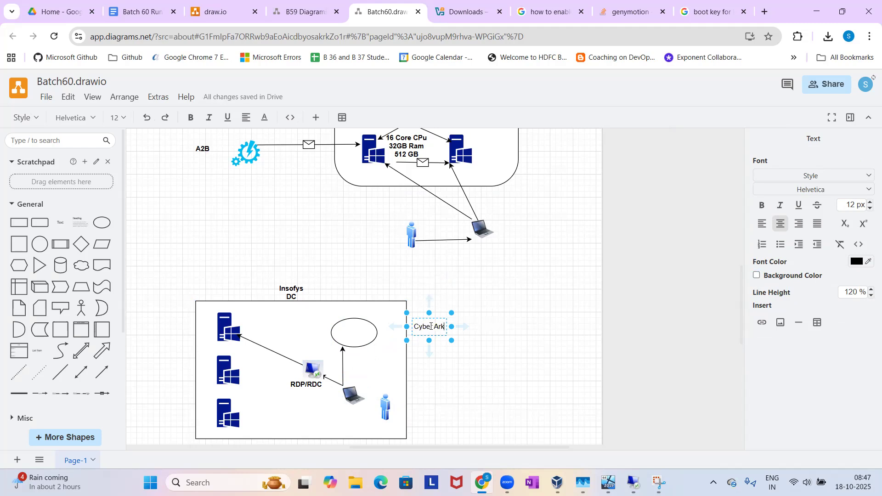
key(Return)
text(Citrix Apps/VDI)
click(504, 335)
click(505, 335)
Make the "Cyber Ark, Citrix Apps/VDI" label bold and move it inside the Insofys DC rectangle, beside the ellipse's upper right.
click(434, 326)
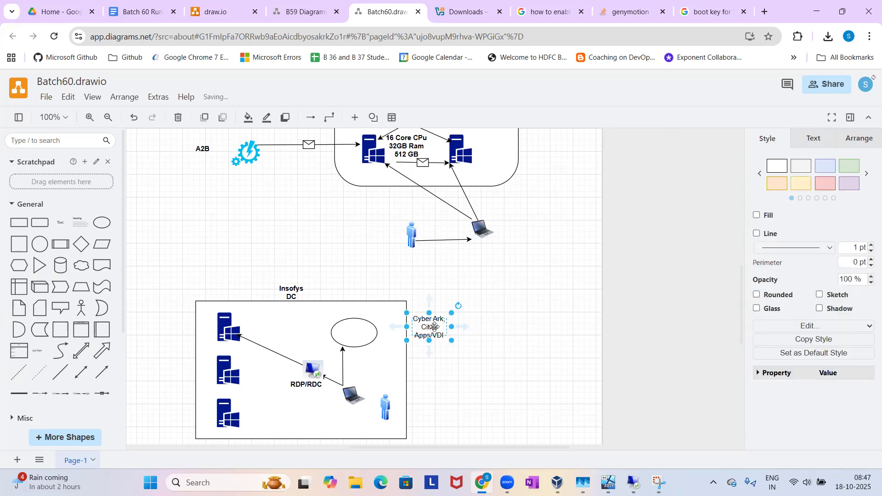
key(ctrl+b)
drag(434, 327, 395, 316)
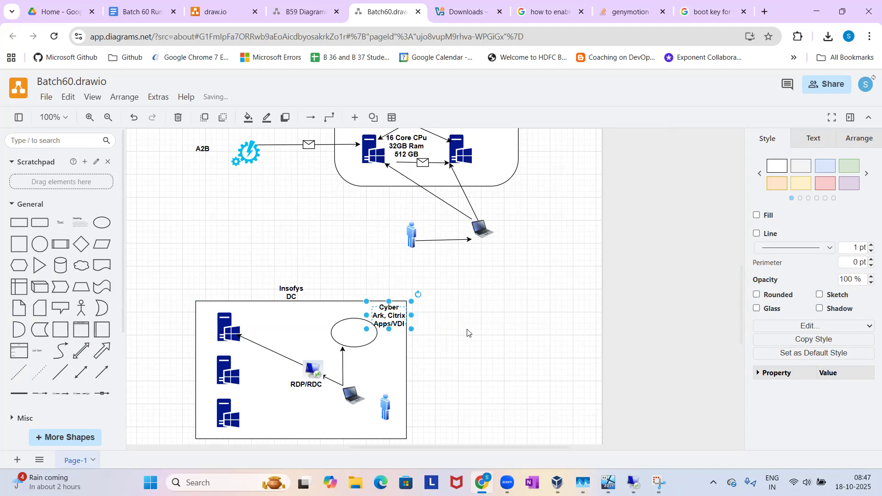
click(467, 333)
Draw a horizontal directional connector from the ellipse's left edge to the topmost server in the Insofys DC rectangle.
click(354, 398)
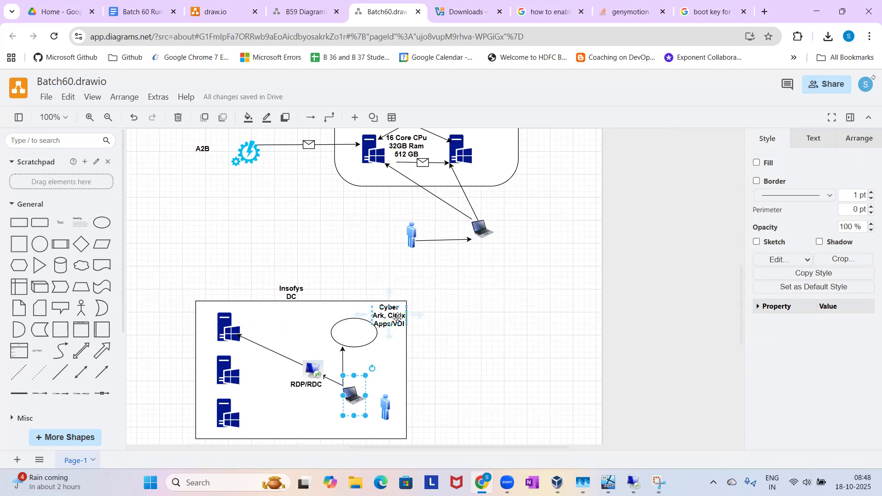
click(97, 382)
drag(416, 302, 331, 333)
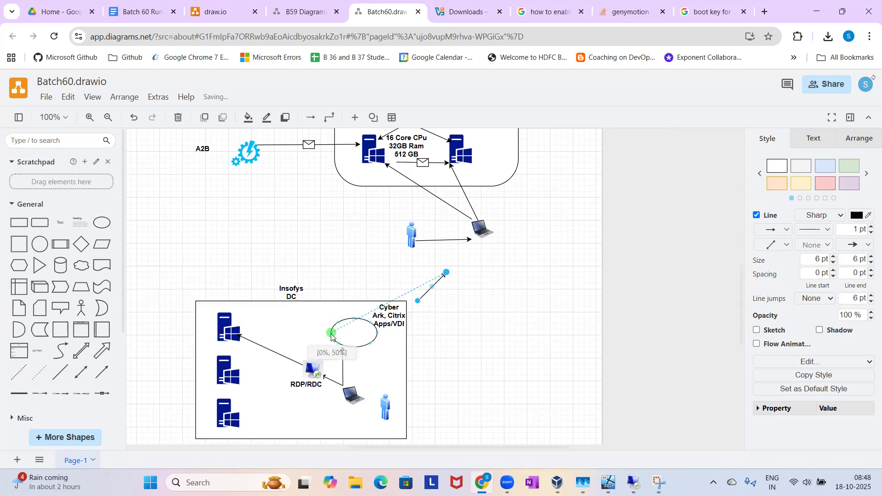
drag(447, 275, 241, 332)
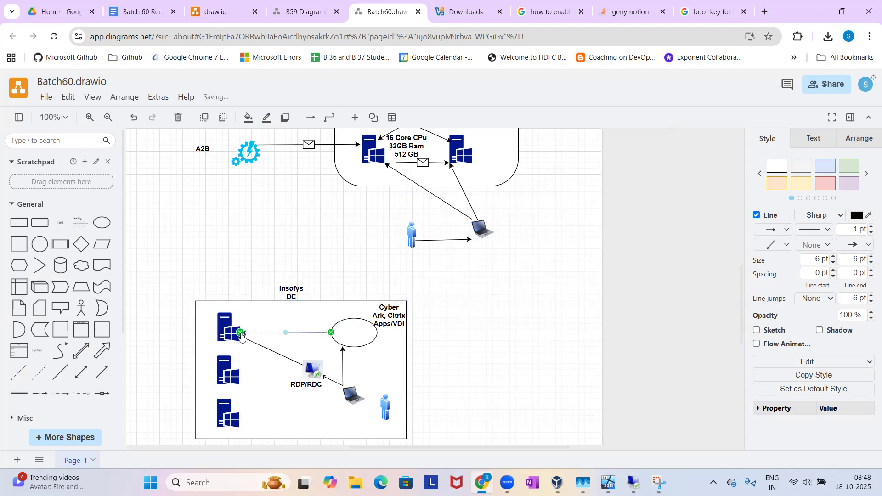
click(494, 344)
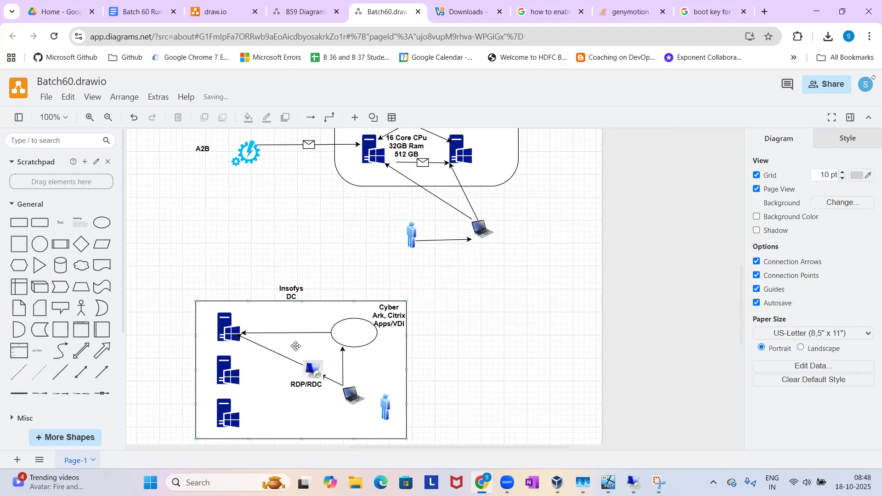
Shift the arrowhead of the Remote Desktop arrow slightly to the right edge of the topmost Insofys DC server.
click(259, 346)
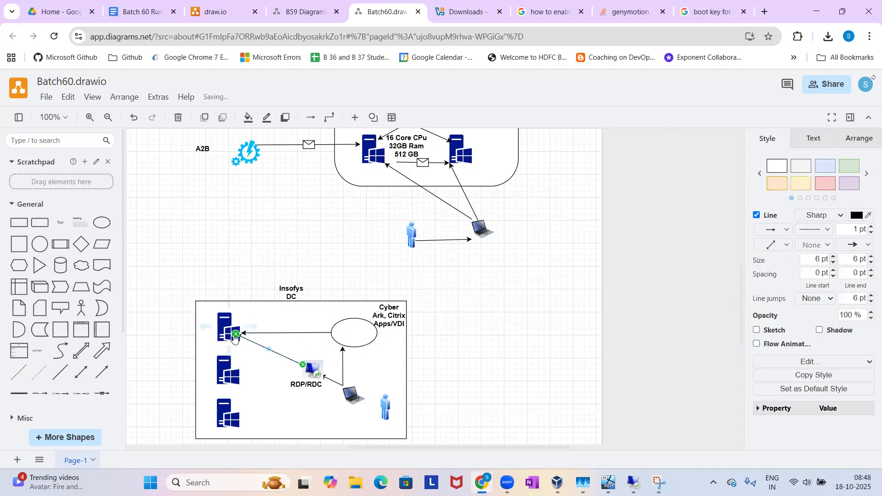
drag(238, 339, 241, 338)
click(487, 370)
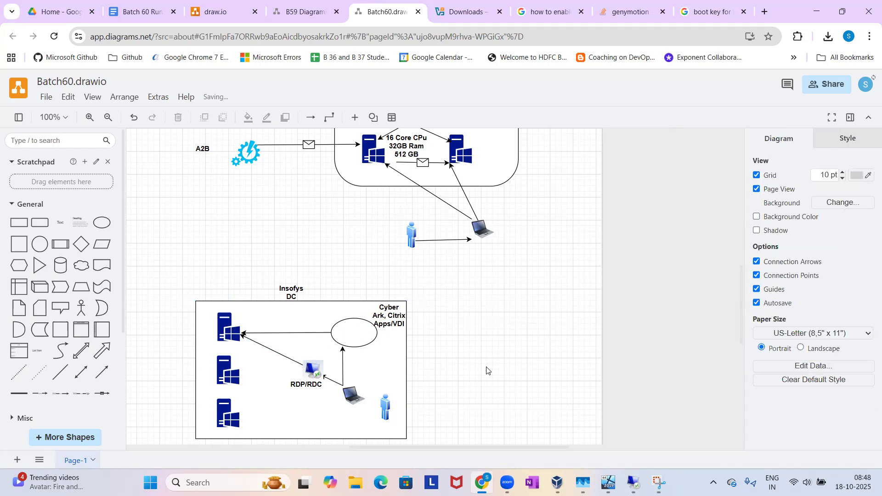
Insert a new text label outside the Insofys DC rectangle, level with the ellipse, and clear its placeholder text.
click(360, 401)
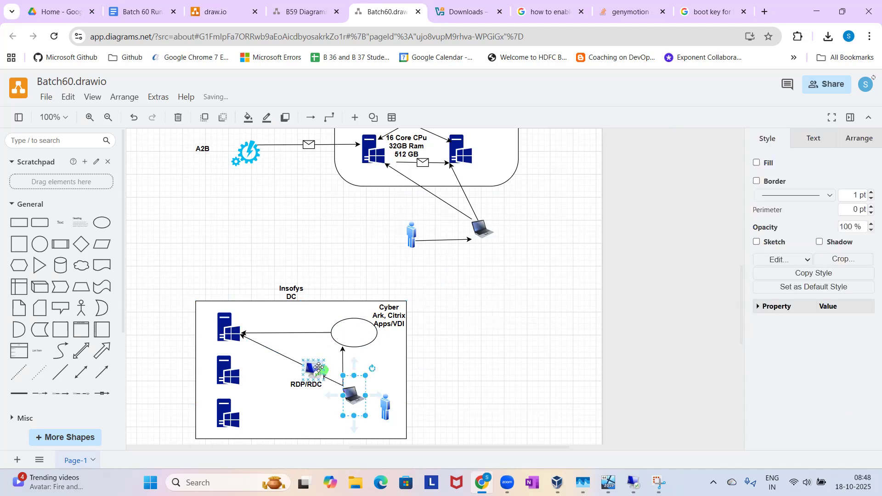
double_click(463, 317)
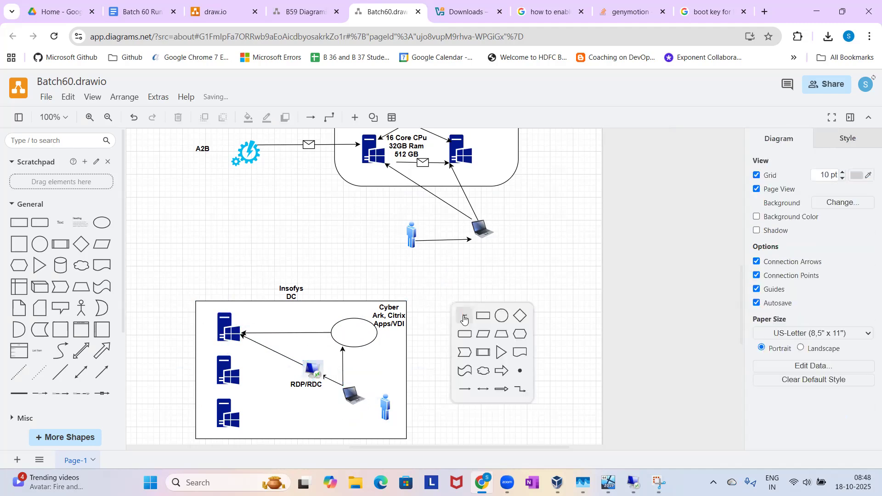
click(464, 316)
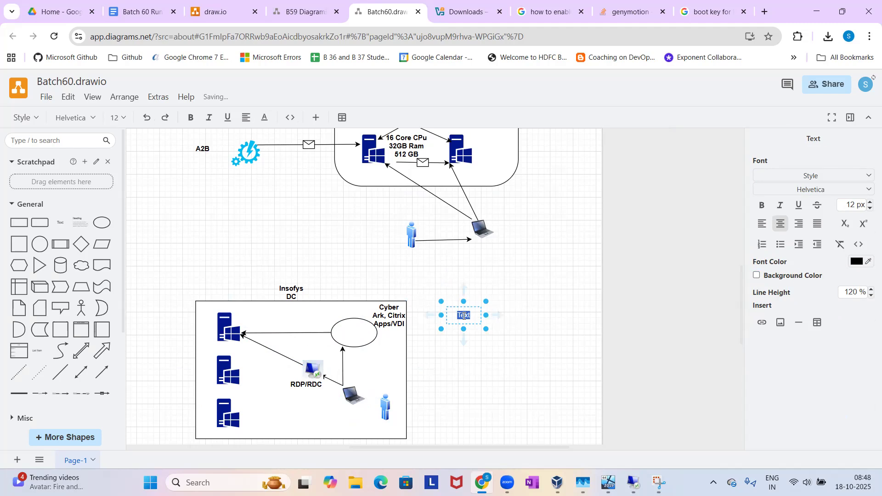
text(BIR)
key(BackSpace)
key(BackSpace)
key(BackSpace)
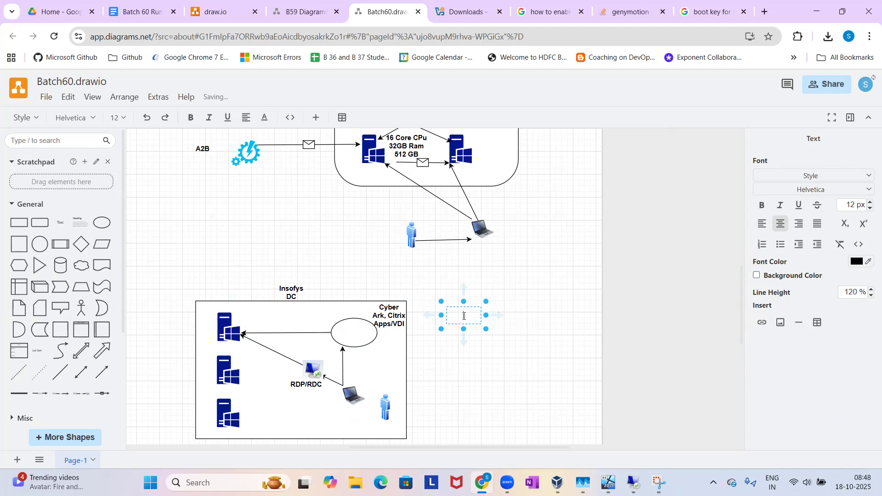
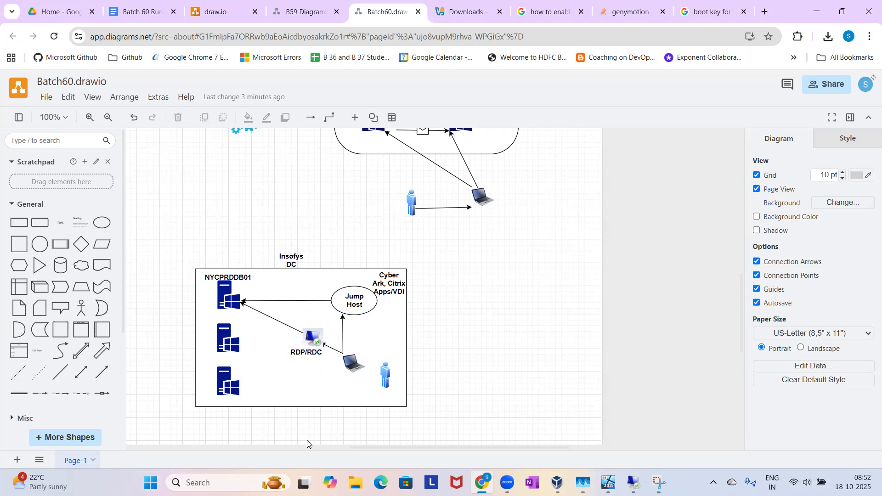
Examine the Remote Desktop Connection window alongside the RDP/RDC and Jump Host access paths to NYCPRDDB01 in the Insofys DC diagram.
click(634, 483)
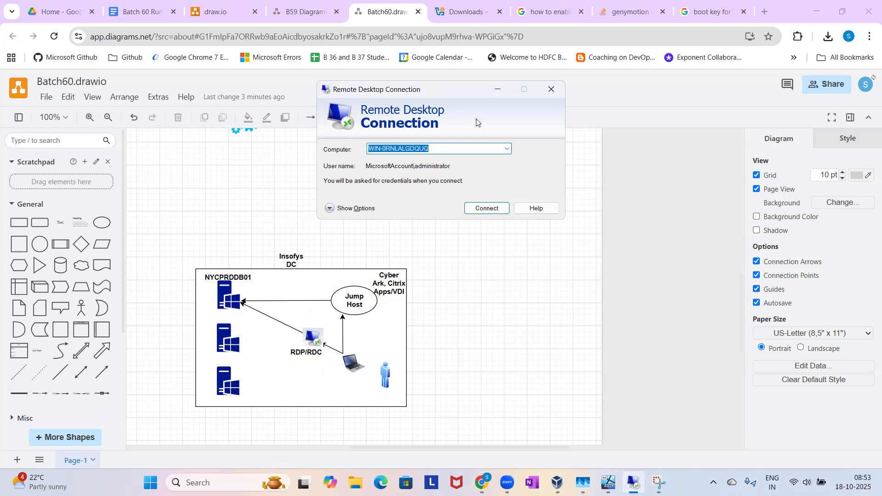
click(495, 90)
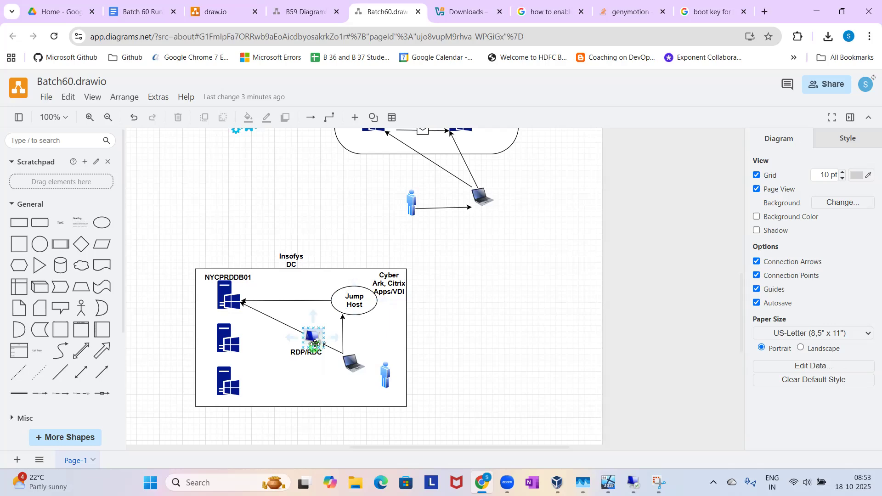
click(366, 311)
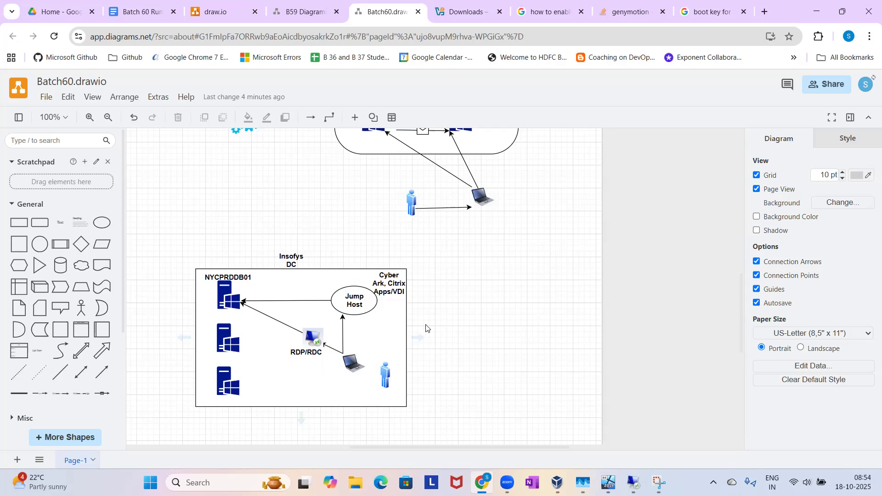
click(314, 339)
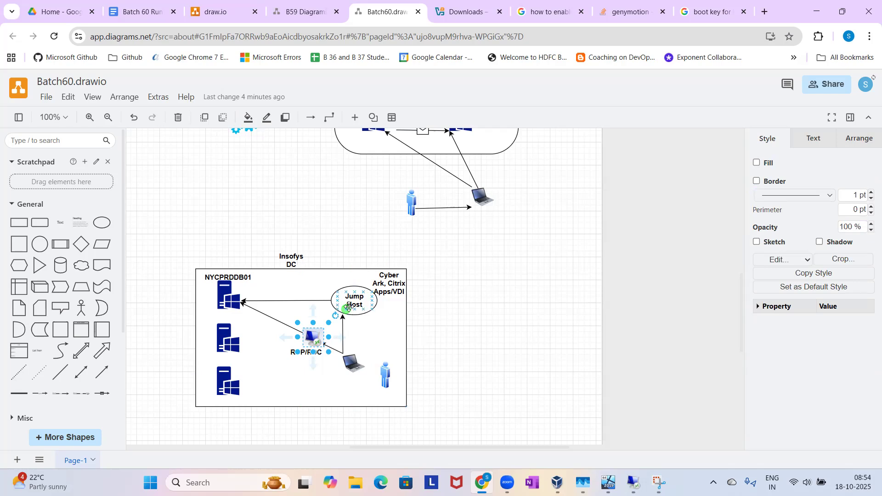
mouse_move(312, 306)
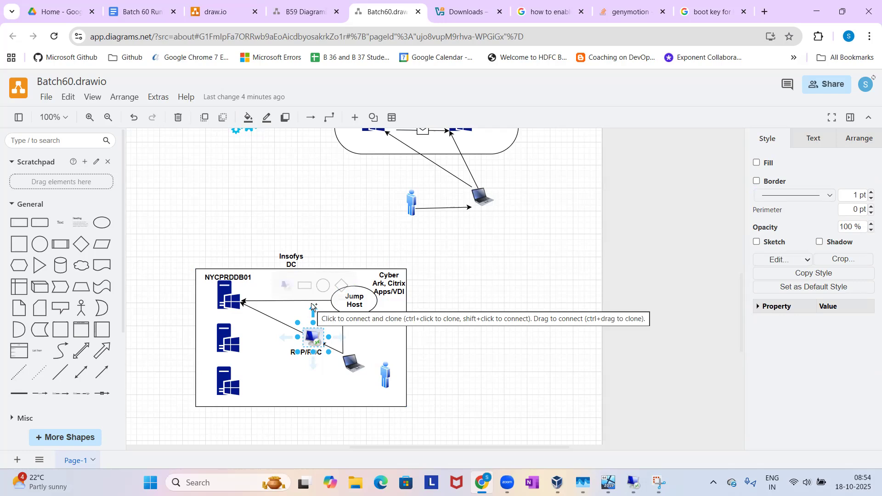
click(454, 363)
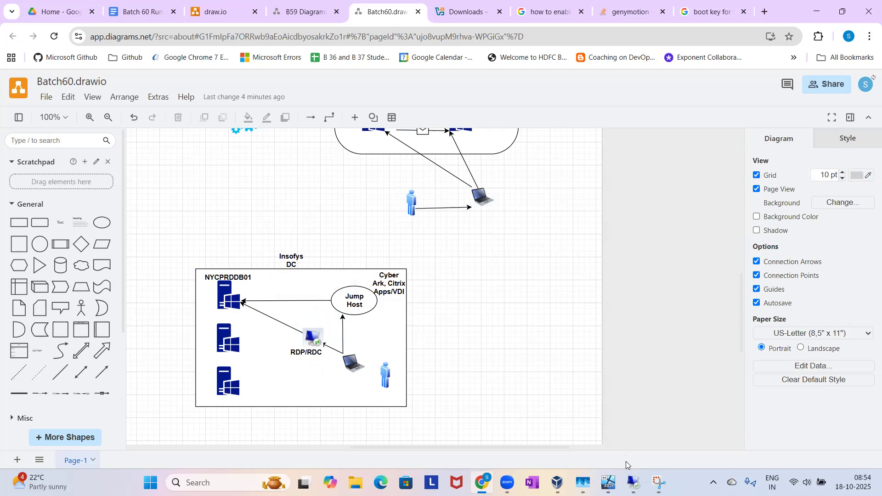
mouse_move(633, 483)
click(349, 301)
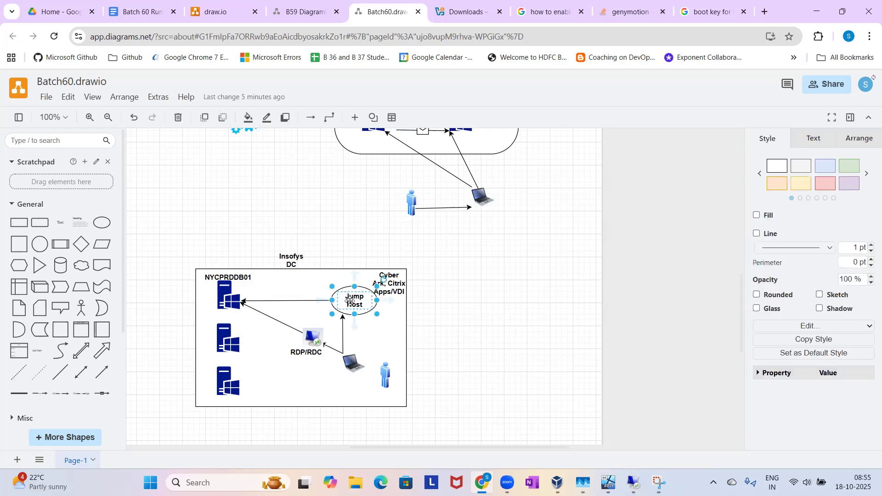
click(309, 335)
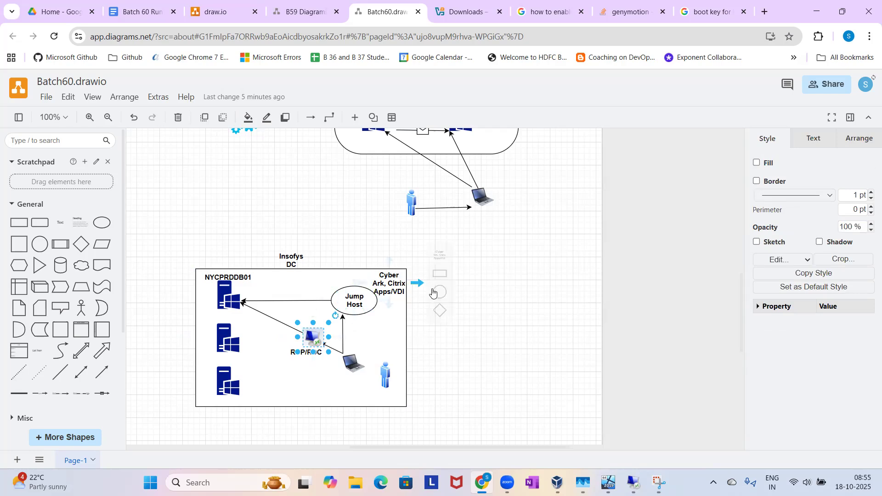
mouse_move(419, 283)
click(455, 338)
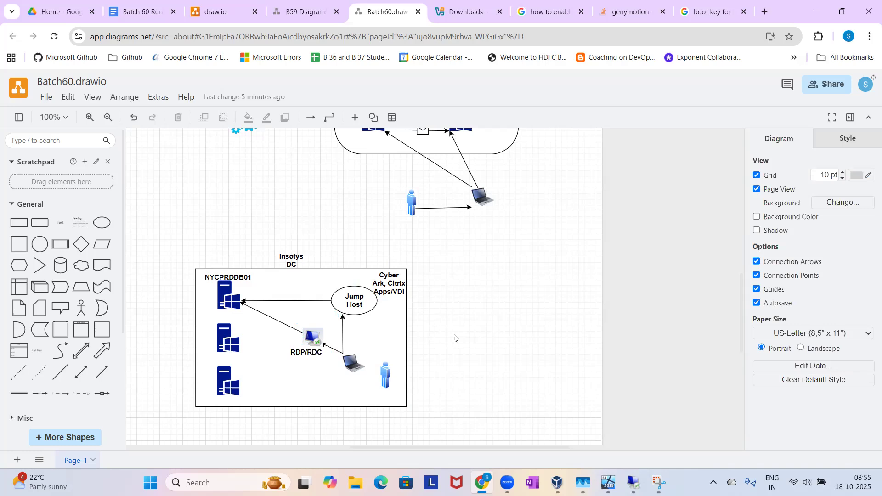
click(634, 482)
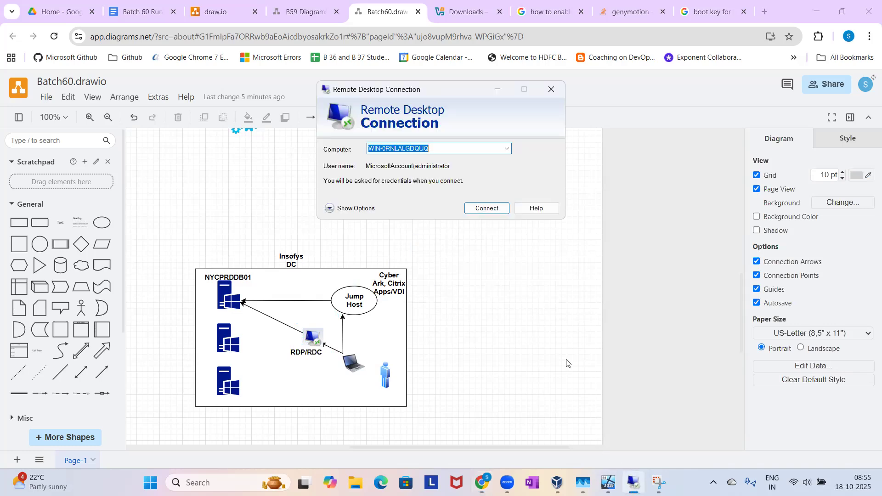
click(500, 92)
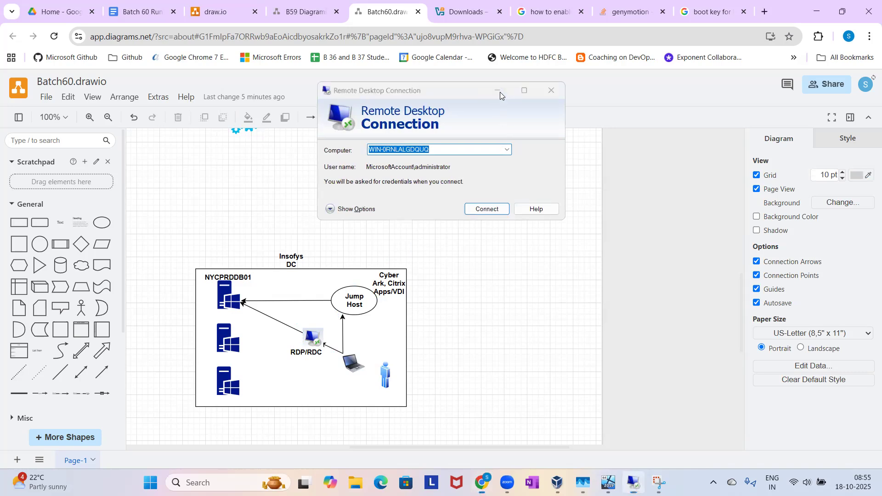
click(229, 306)
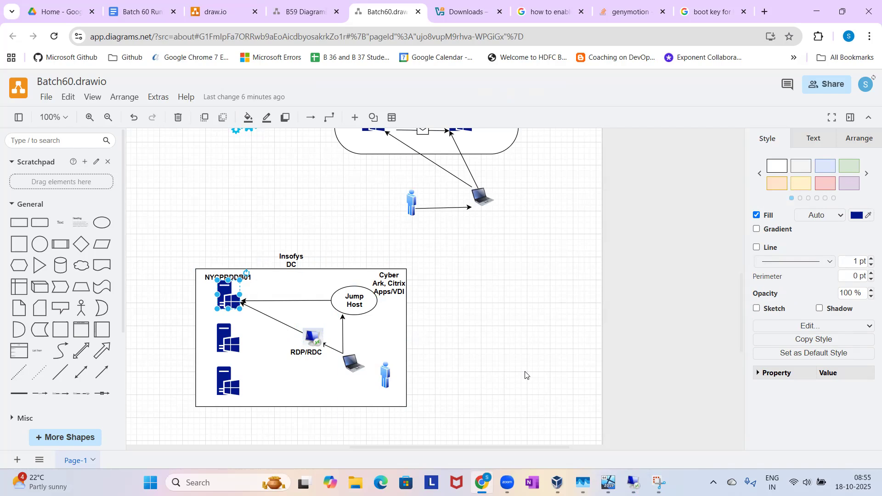
click(634, 483)
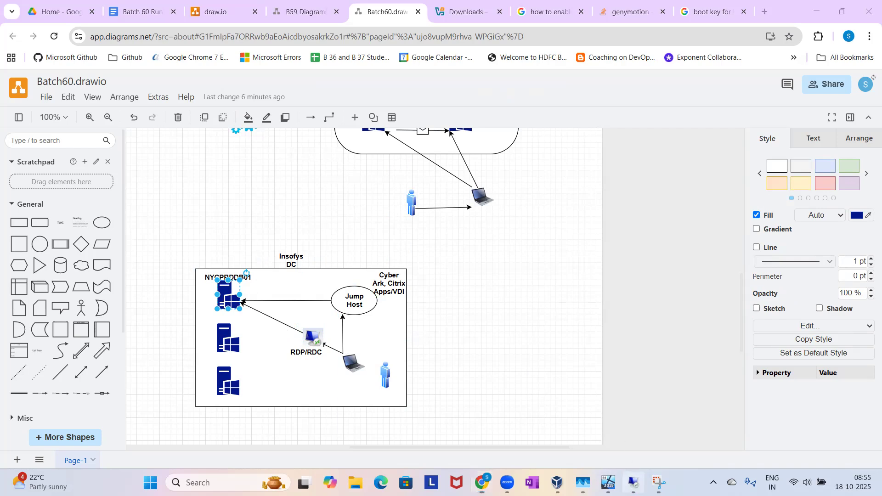
Switch to the Batch60 virtual machine and open the remote settings from the computer's system properties.
click(608, 483)
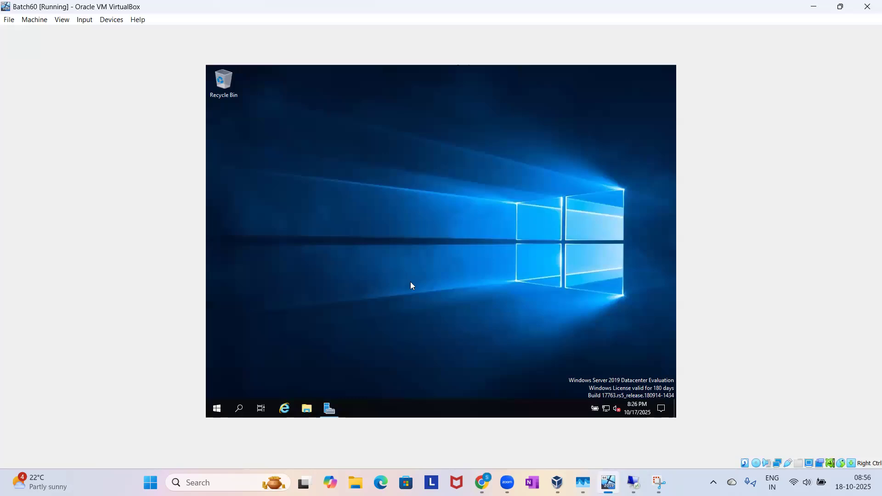
click(307, 408)
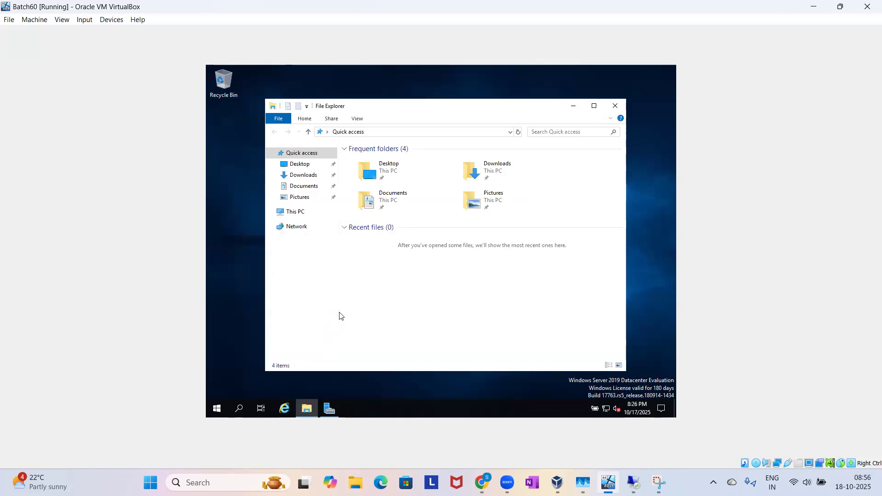
right_click(295, 214)
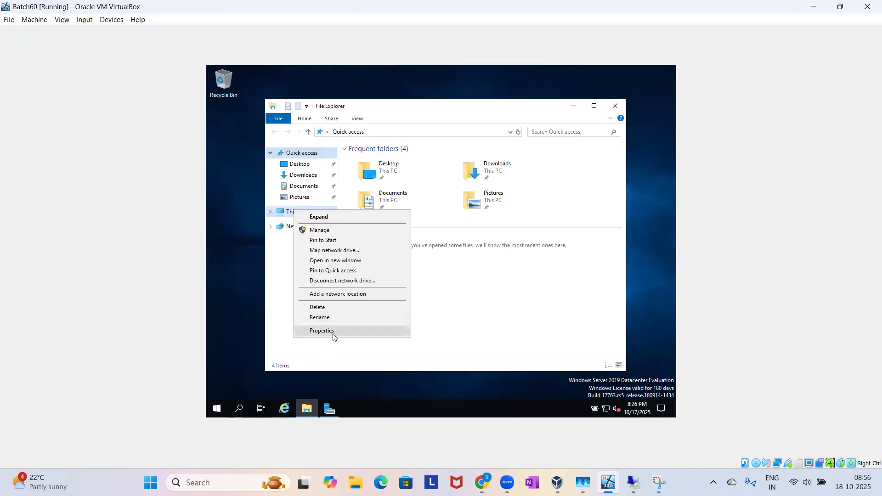
click(333, 338)
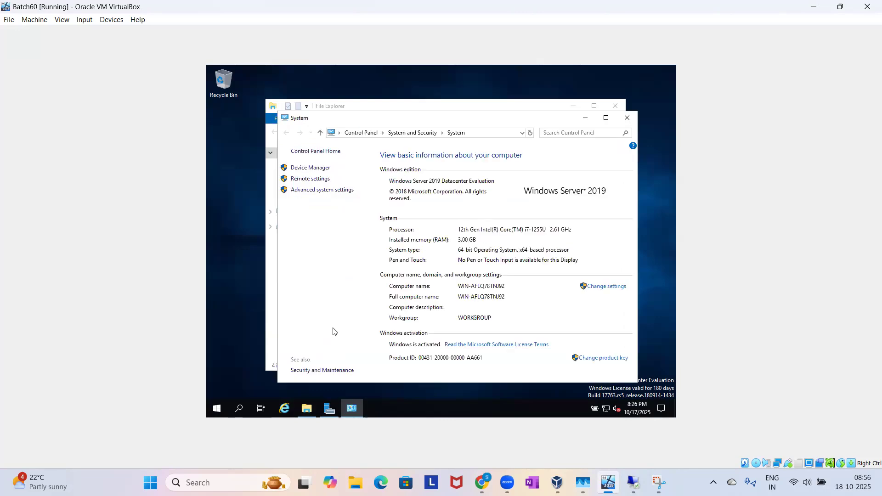
click(305, 180)
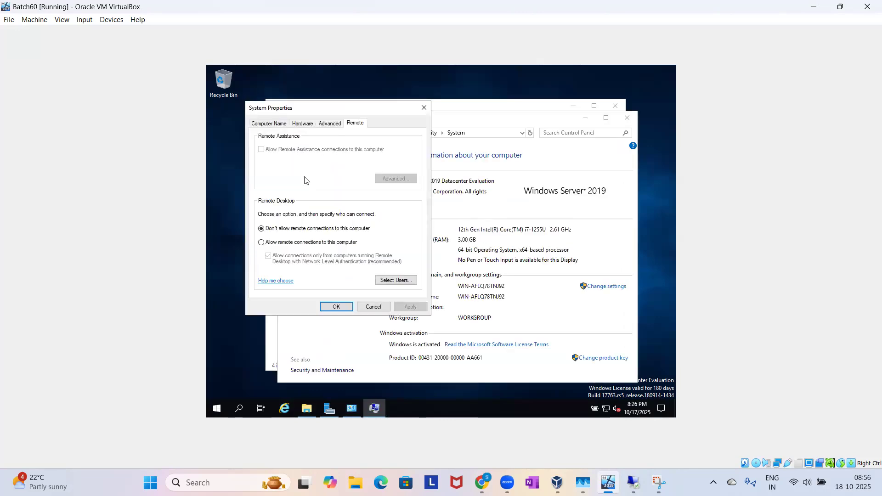
Allow remote connections to this computer, accept the Remote Desktop firewall exception, and save the system properties.
click(263, 244)
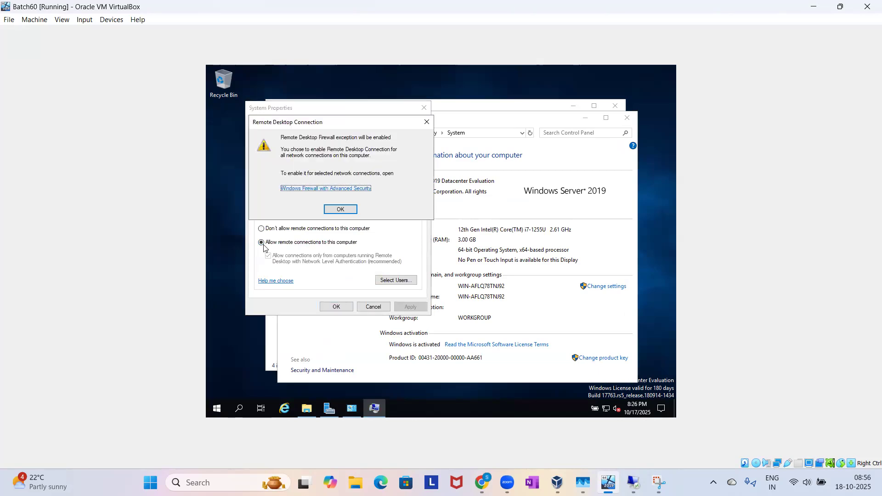
click(341, 211)
click(410, 307)
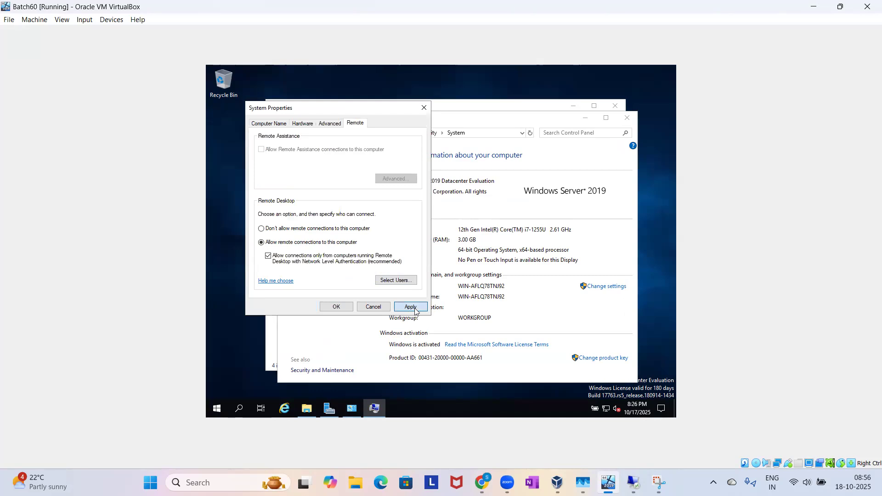
click(339, 306)
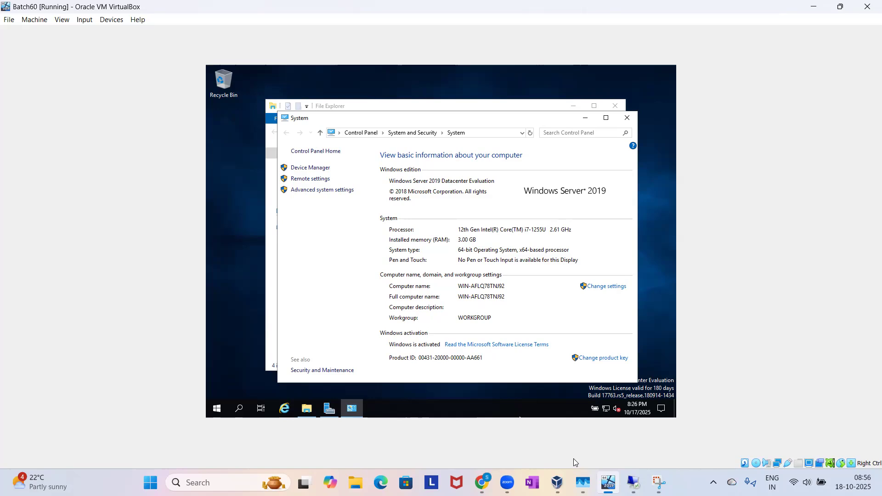
In VirtualBox Manager, attach Batch60's network Adapter 1 to a Bridged Adapter using Intel(R) Wi-Fi 6 AX201 160MHz.
mouse_move(609, 483)
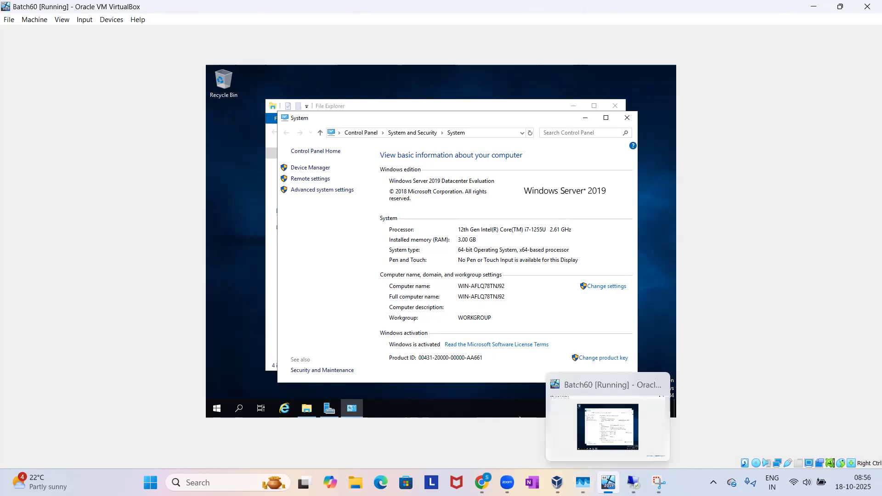
click(557, 482)
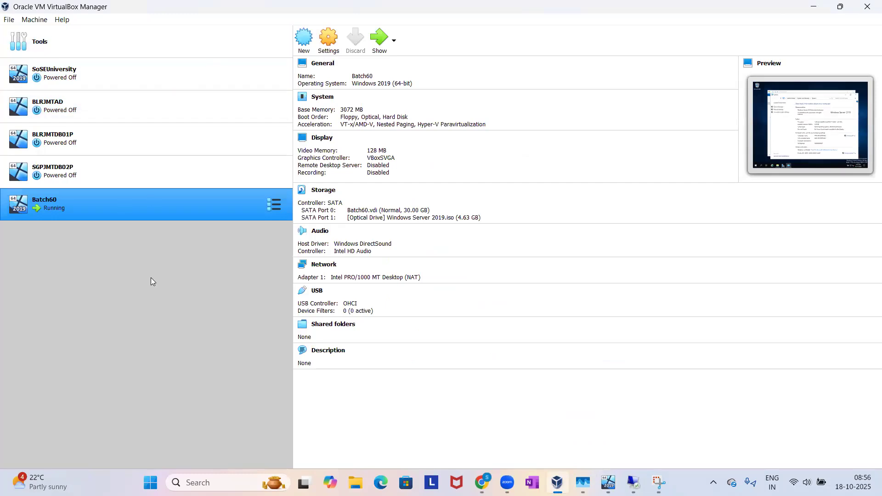
right_click(139, 213)
click(147, 220)
click(321, 216)
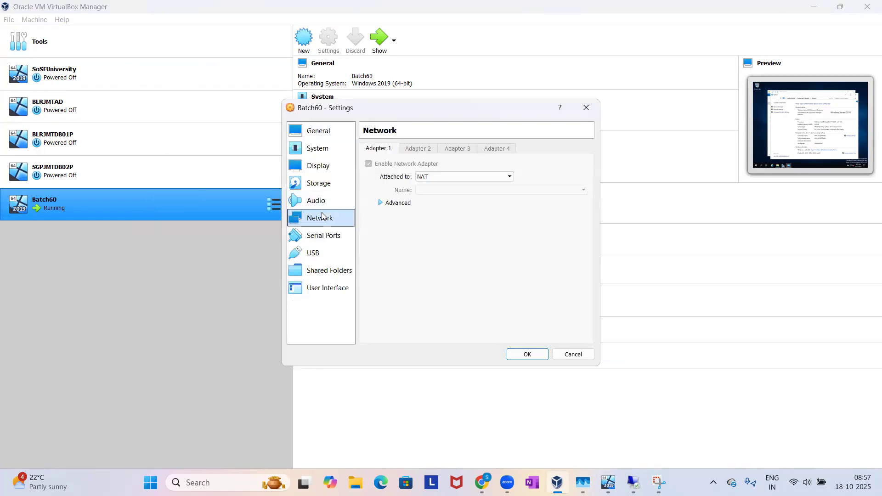
click(438, 177)
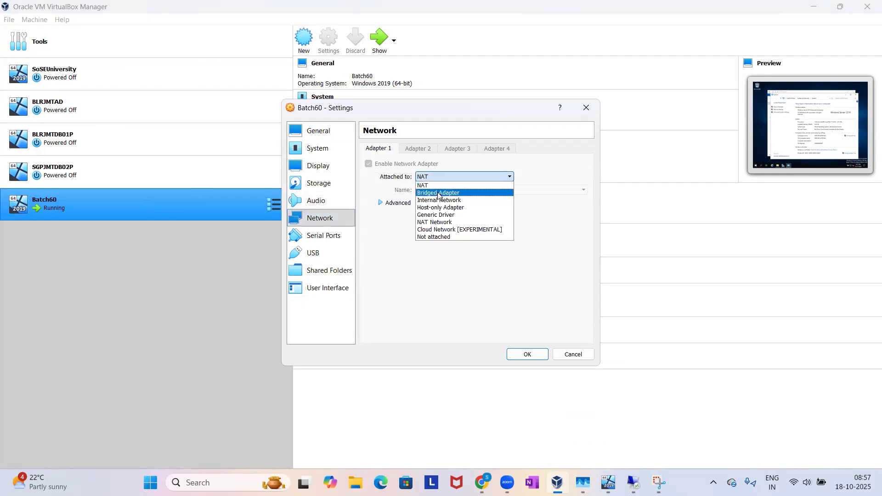
click(439, 193)
click(439, 190)
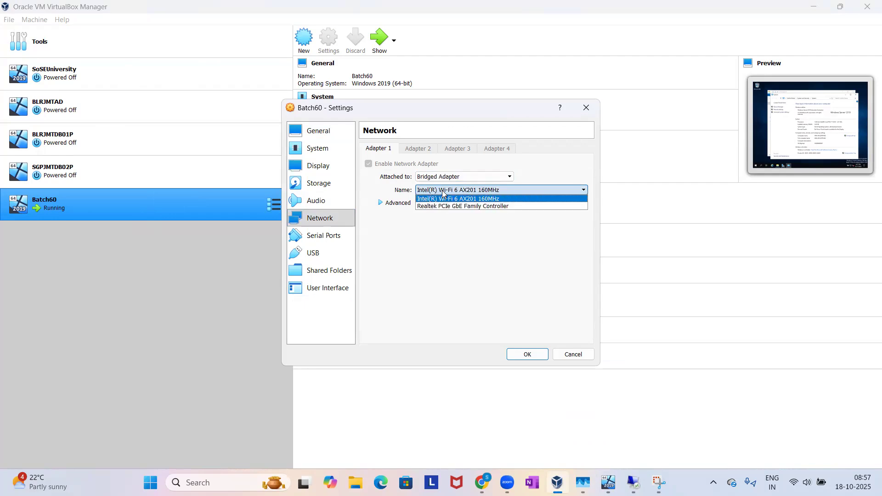
click(442, 190)
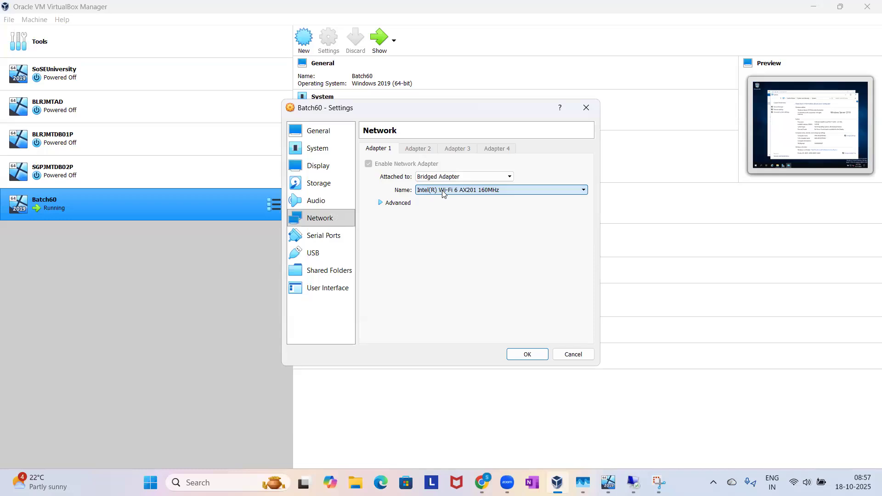
Change the promiscuous mode in Adapter 1's advanced options and save the Batch60 settings.
click(383, 203)
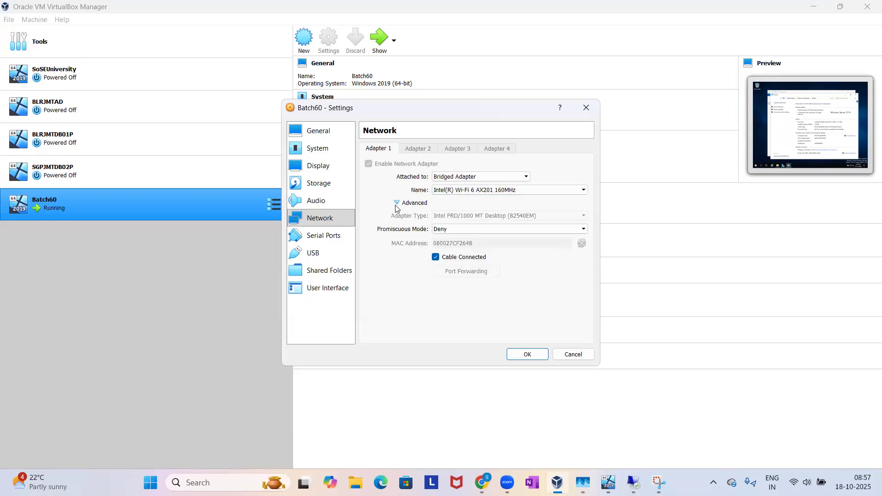
click(449, 229)
click(446, 251)
click(519, 355)
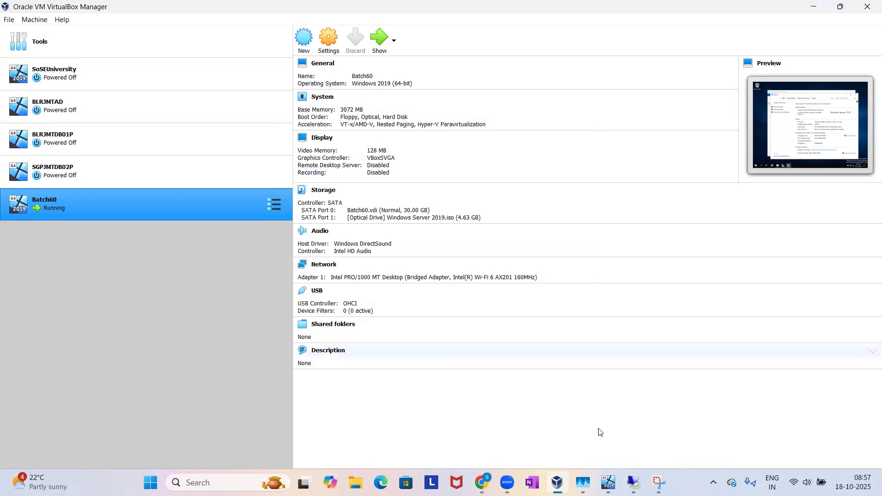
Switch back to the Batch60 virtual machine and allow it to be discoverable on Network 2.
click(609, 483)
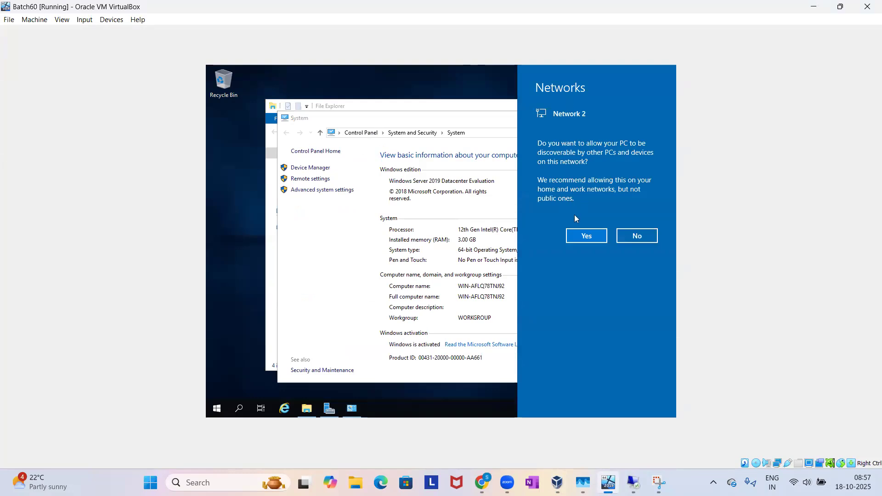
click(587, 237)
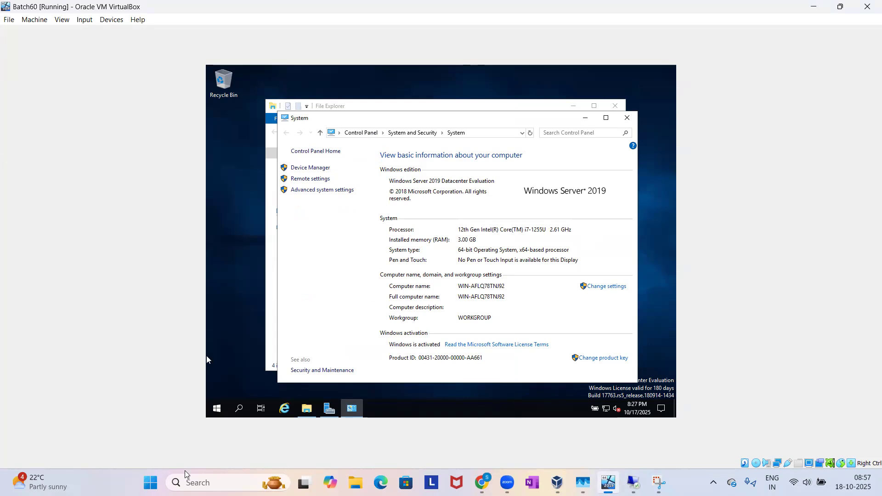
Return to the Batch60 diagram in the browser and close the Remote Desktop Connection window.
mouse_move(482, 483)
click(463, 431)
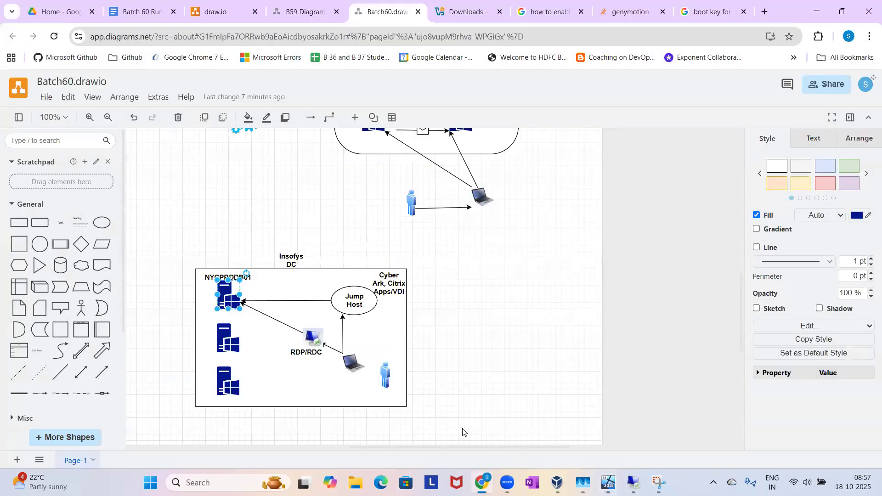
click(363, 365)
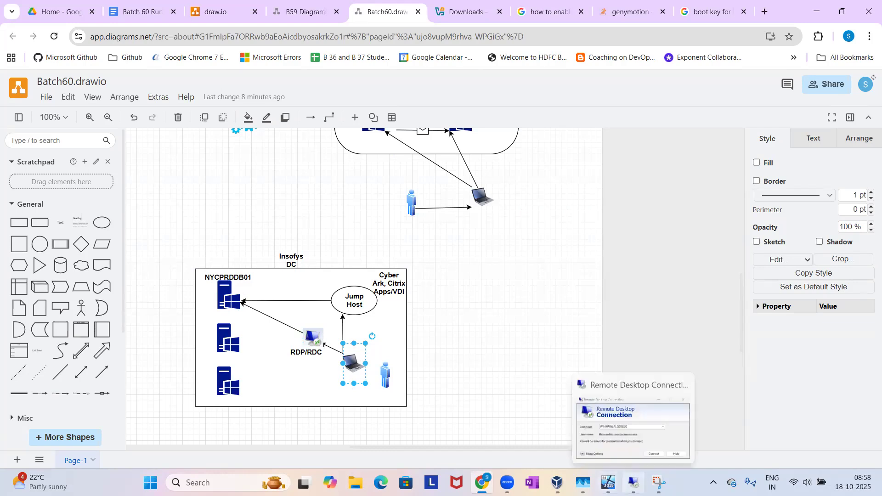
click(634, 482)
click(555, 92)
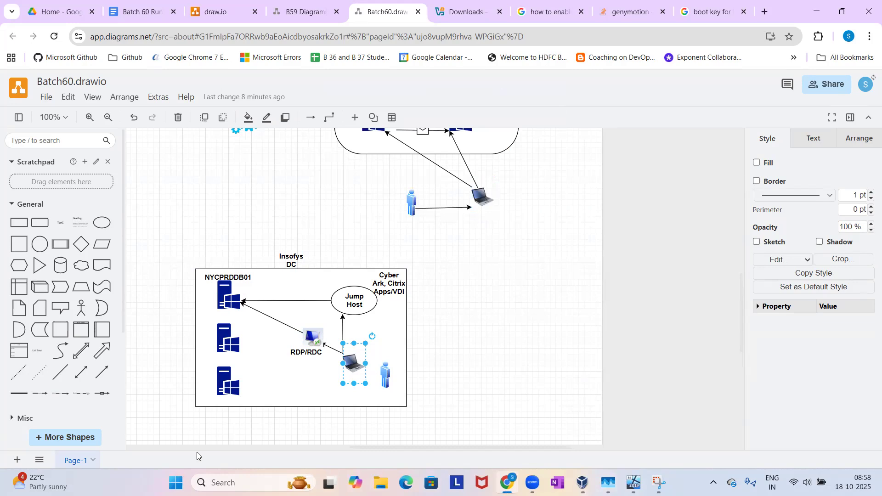
Search Windows for rdp and pin Remote Desktop Connection to the taskbar.
click(175, 482)
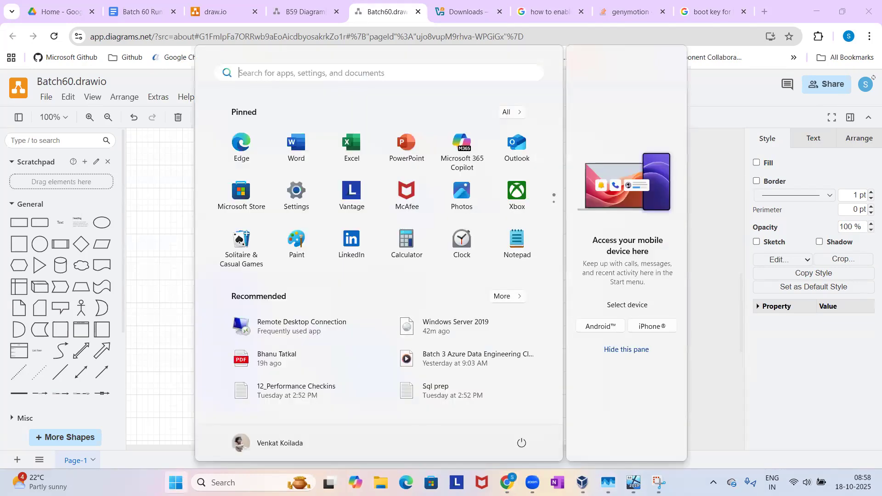
text(rdp)
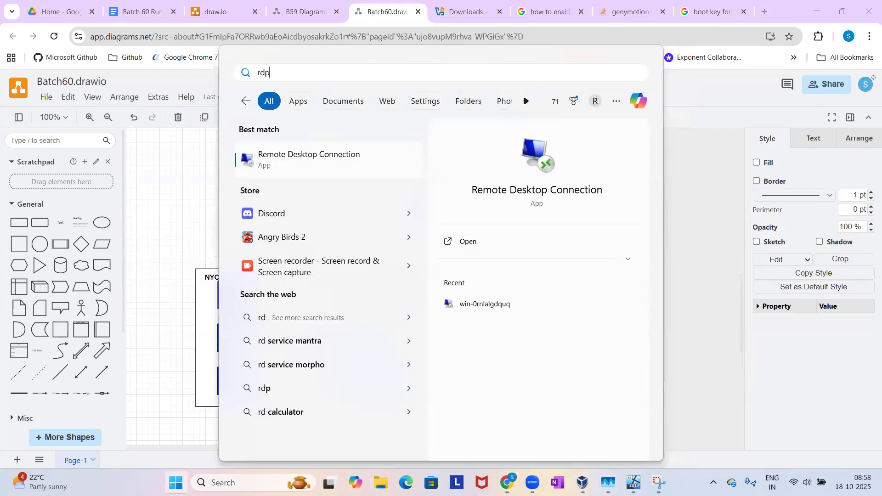
right_click(308, 174)
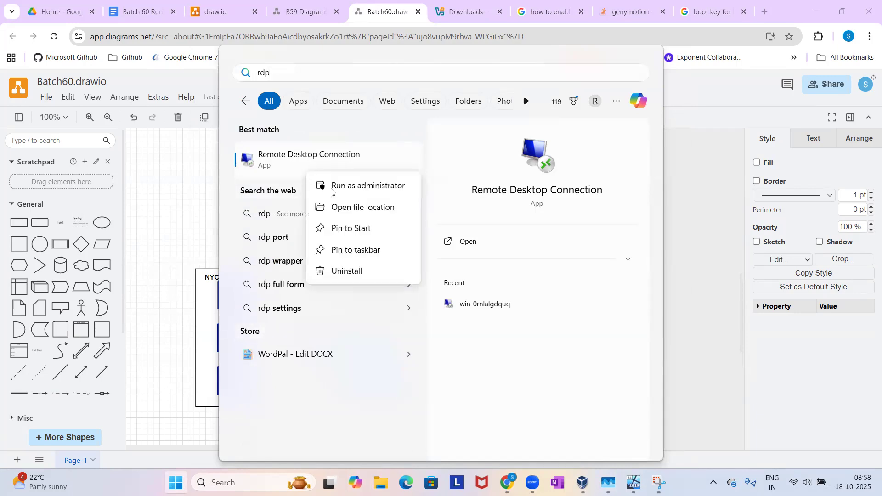
click(357, 250)
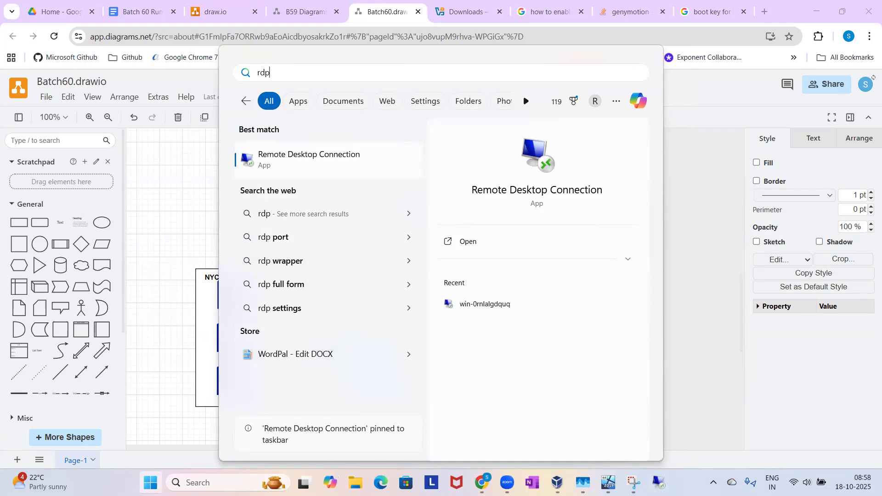
key(Escape)
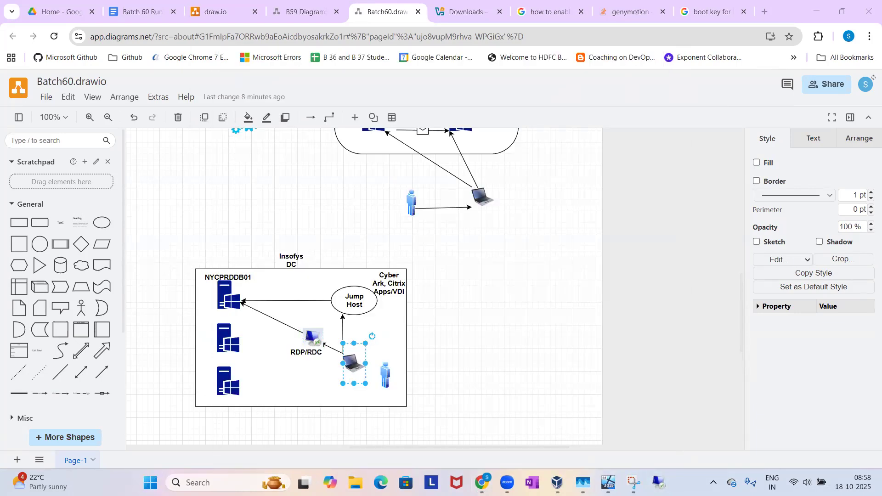
Open Remote Desktop Connection and place its window beside the System information in the Batch60 virtual machine.
click(659, 483)
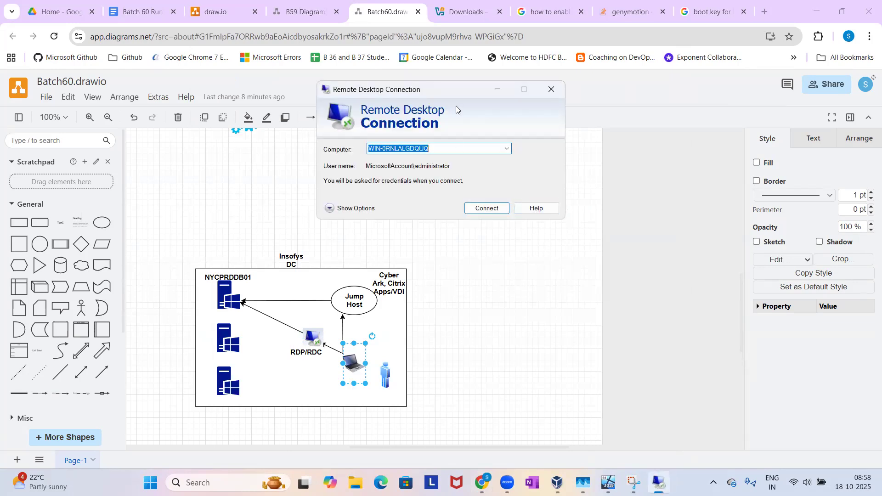
drag(456, 88, 550, 118)
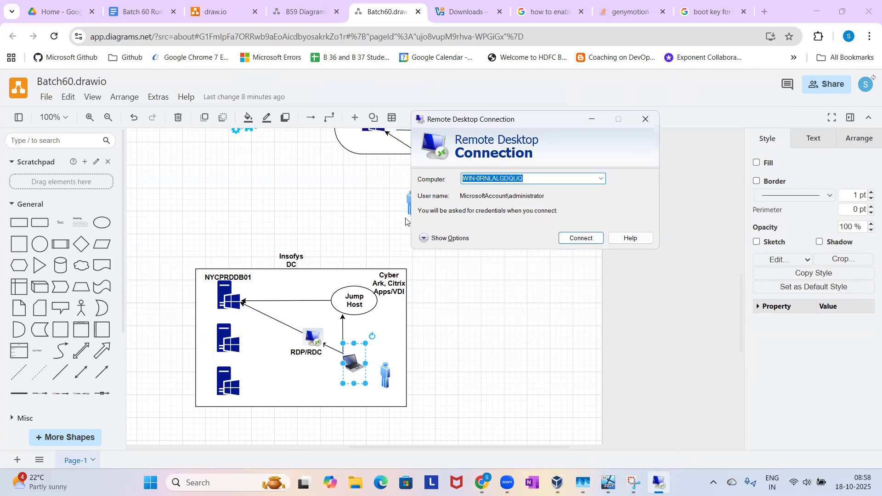
click(235, 301)
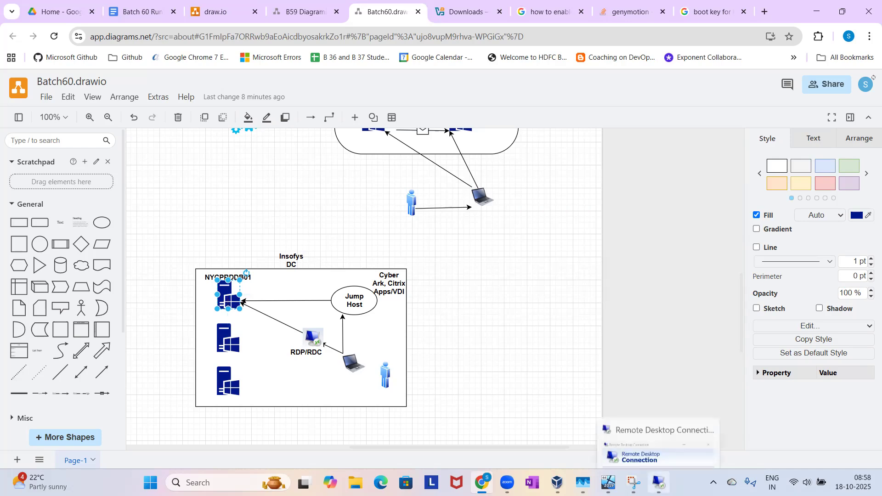
click(659, 482)
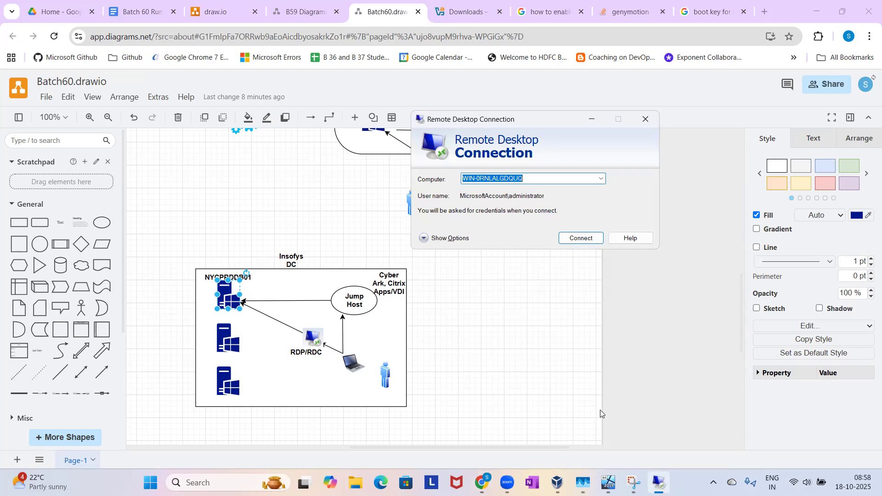
click(609, 482)
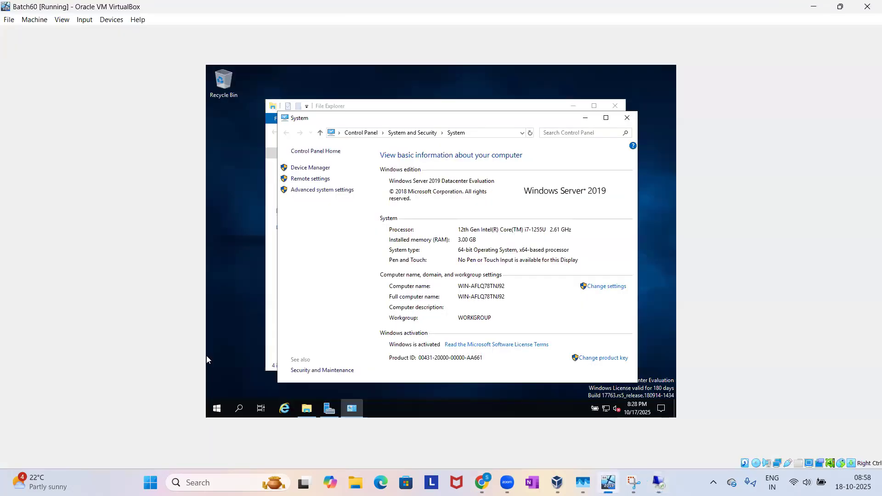
click(660, 483)
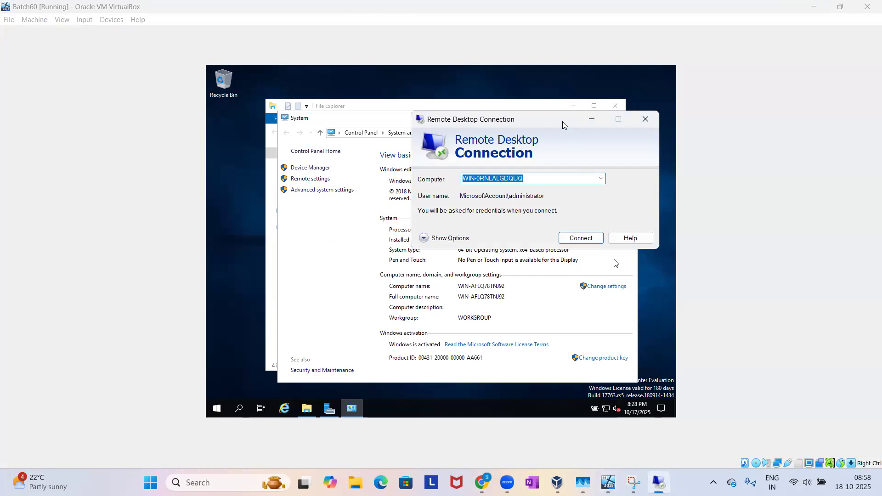
drag(563, 121, 749, 139)
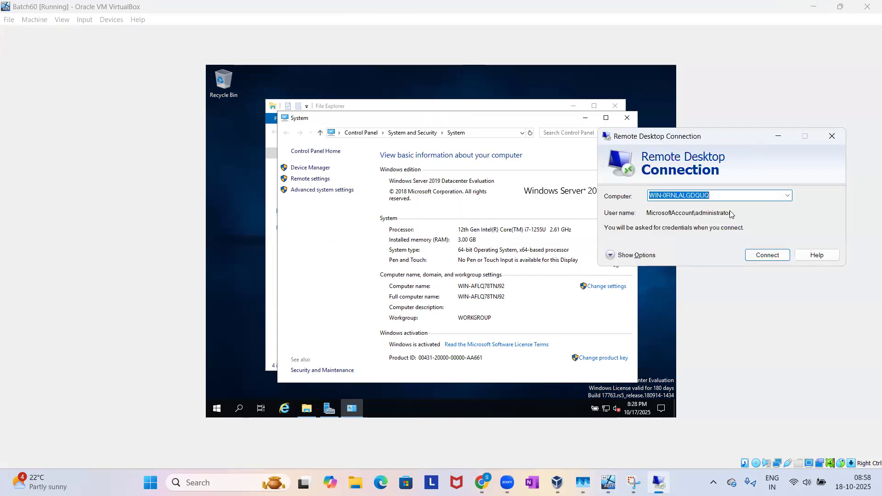
Set the remote computer to WIN-AFLQ78TNJ92 and start connecting to it.
text(WIN)
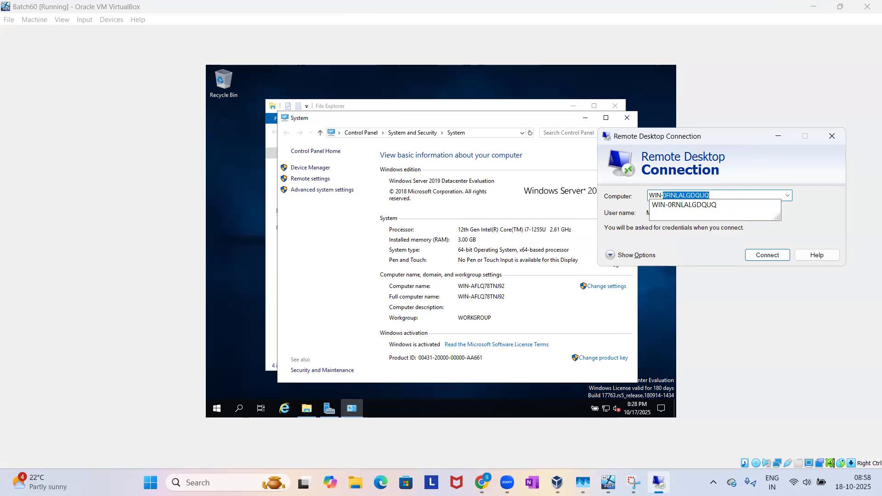
text(AFLQ)
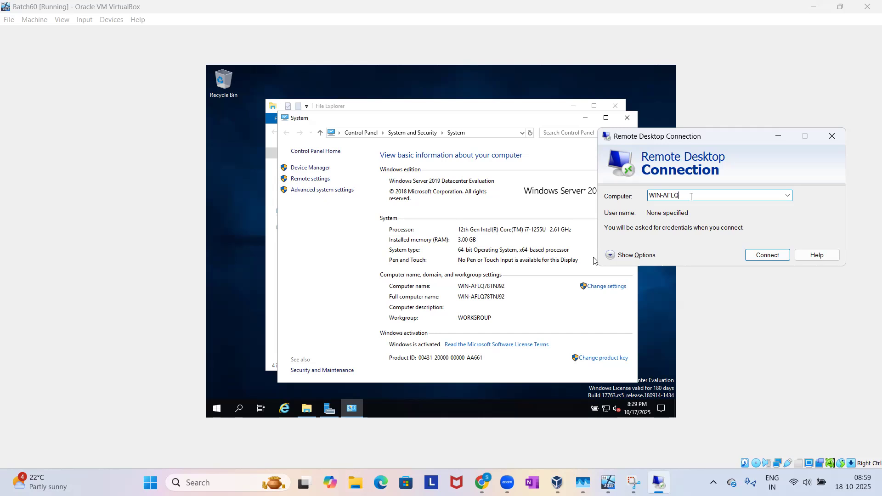
text(78TNJ92)
click(775, 259)
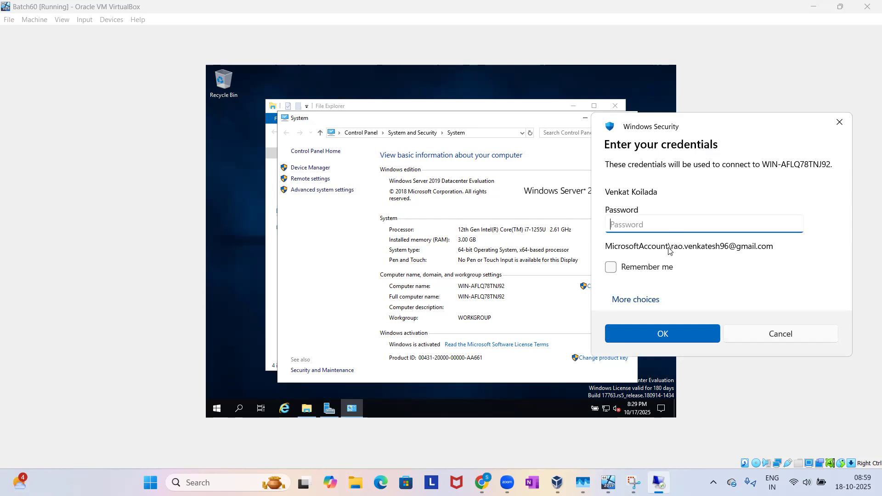
Choose to sign in with a different account and enter administrator as the user name.
click(641, 303)
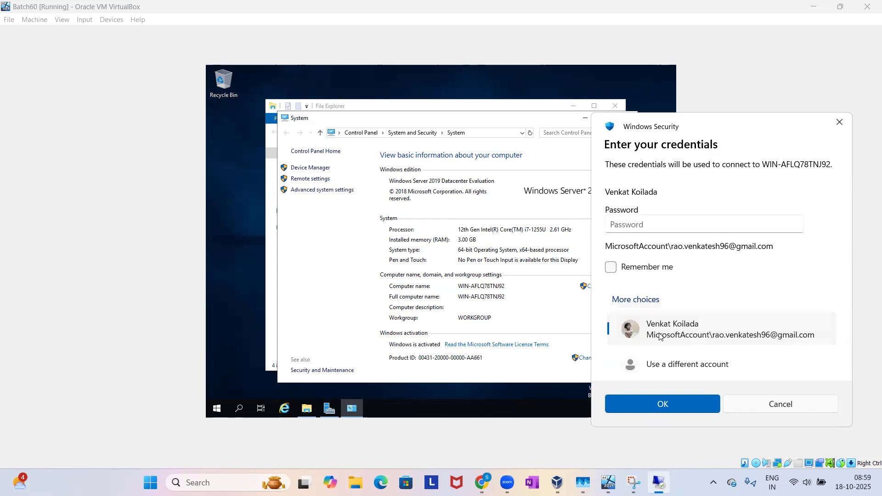
click(669, 361)
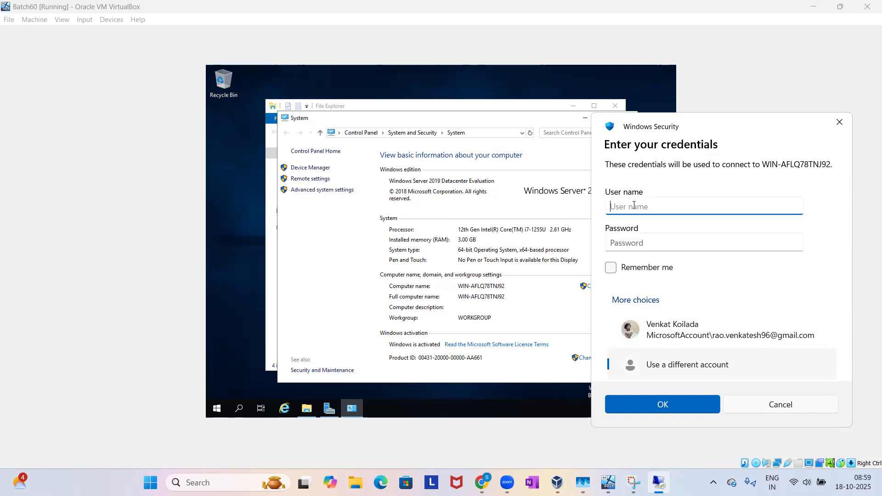
text(administrator)
Enter the administrator account password, submit the credentials and connect despite the certificate errors.
click(634, 243)
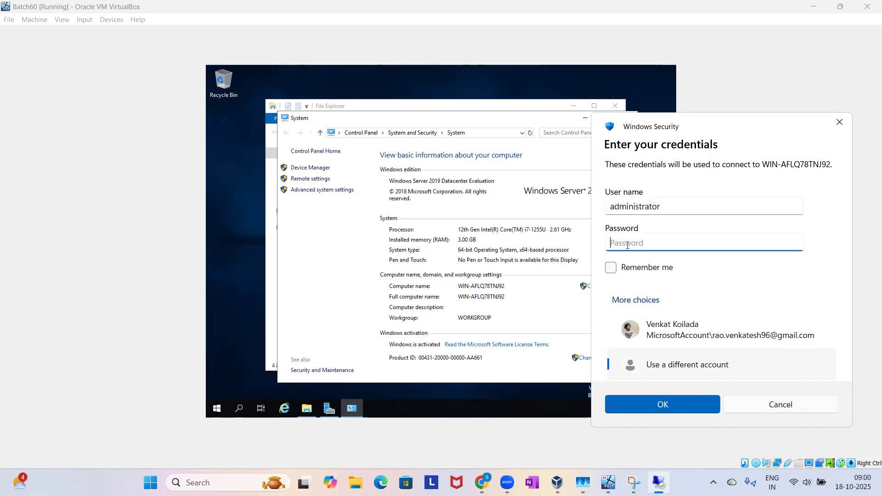
text(*******)
mouse_move(650, 242)
mouse_down()
mouse_move(611, 244)
mouse_move(650, 245)
mouse_up()
click(610, 244)
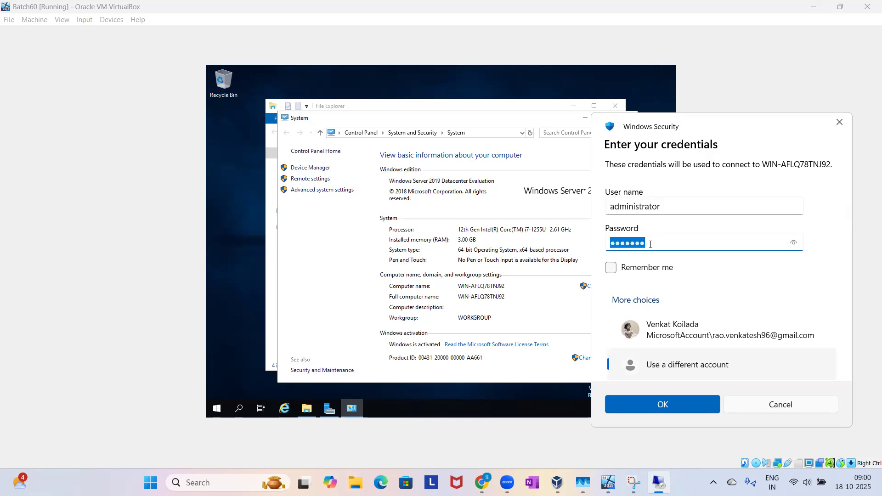
click(651, 244)
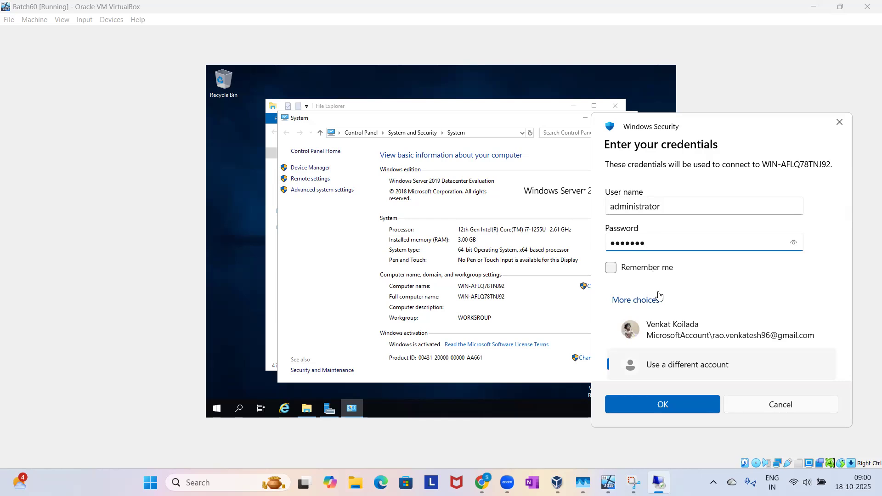
click(660, 406)
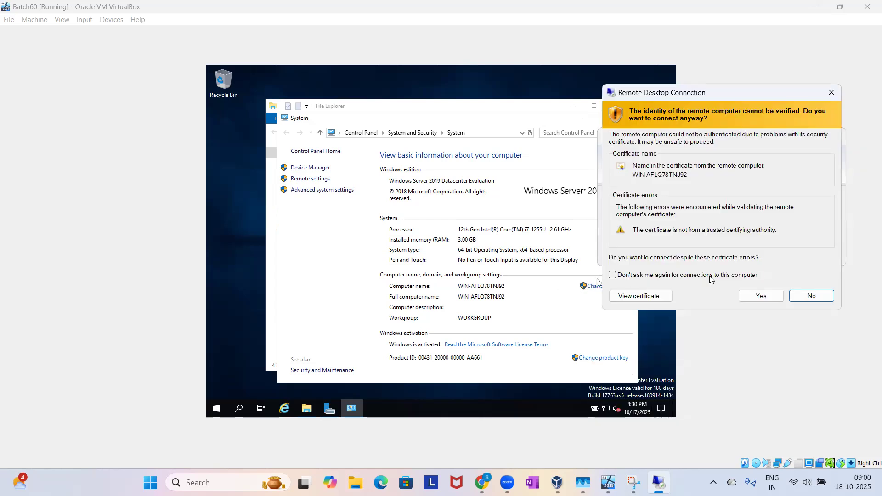
click(754, 299)
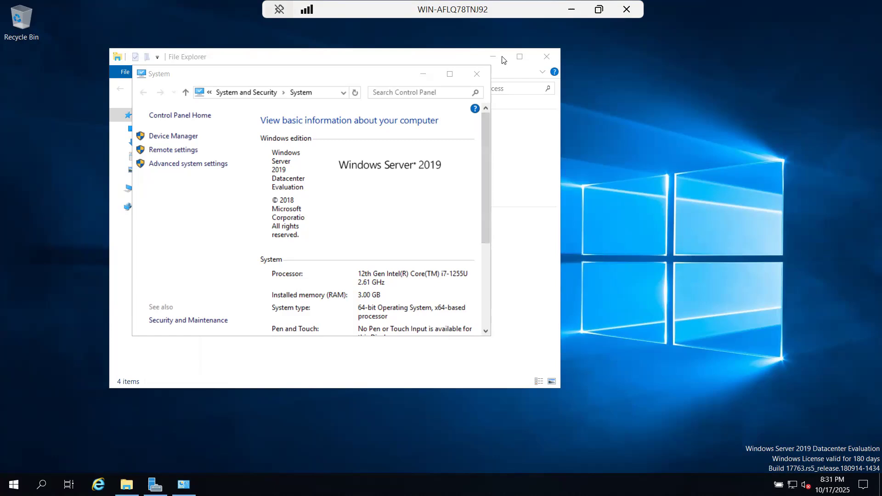
Minimize the System and File Explorer windows in the remote session to show its desktop.
drag(432, 9, 526, 2)
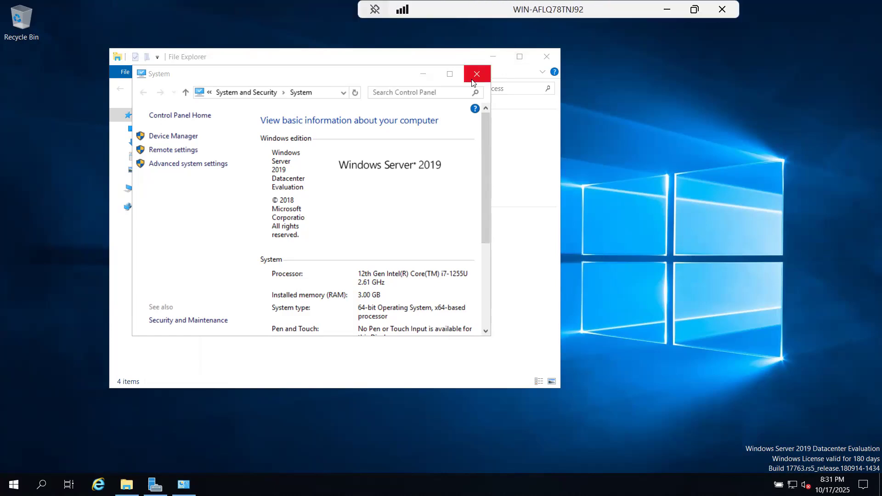
click(425, 75)
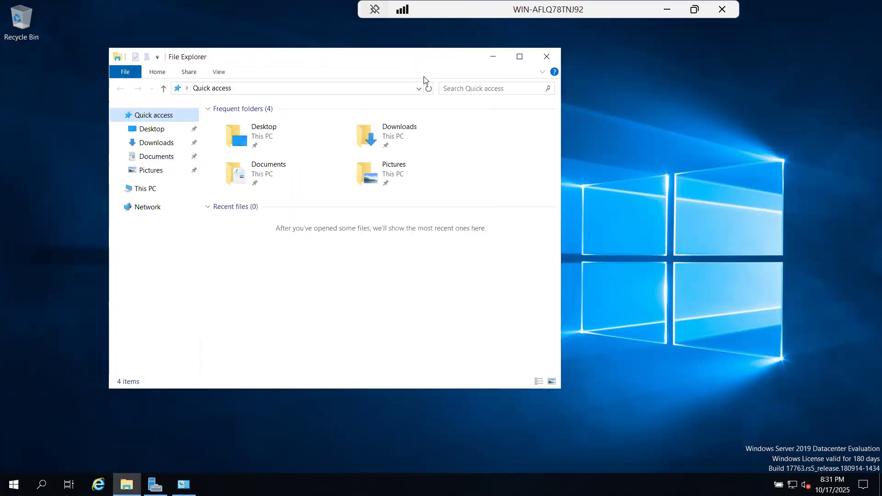
click(493, 59)
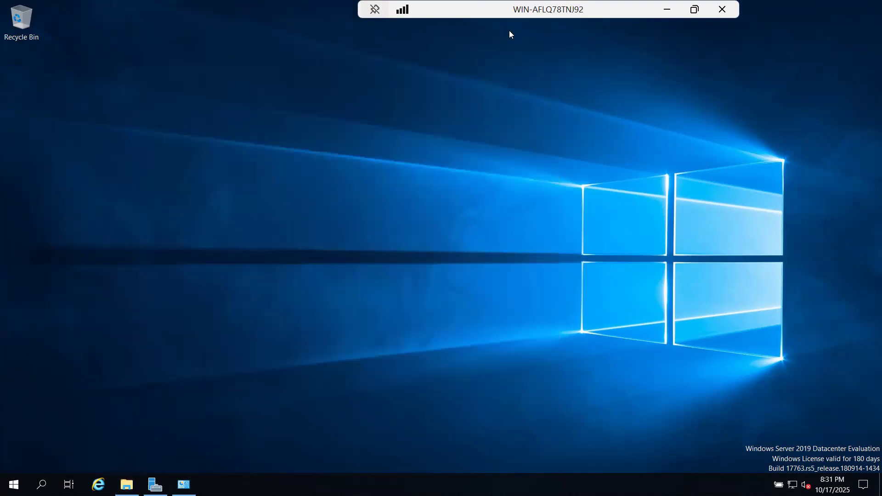
Switch the remote session to a smaller window and return it to full screen.
drag(525, 11, 466, 11)
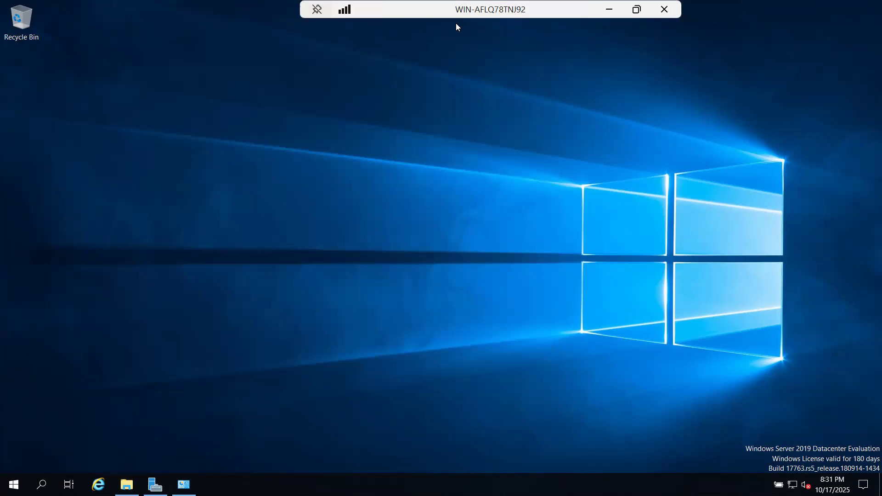
double_click(456, 11)
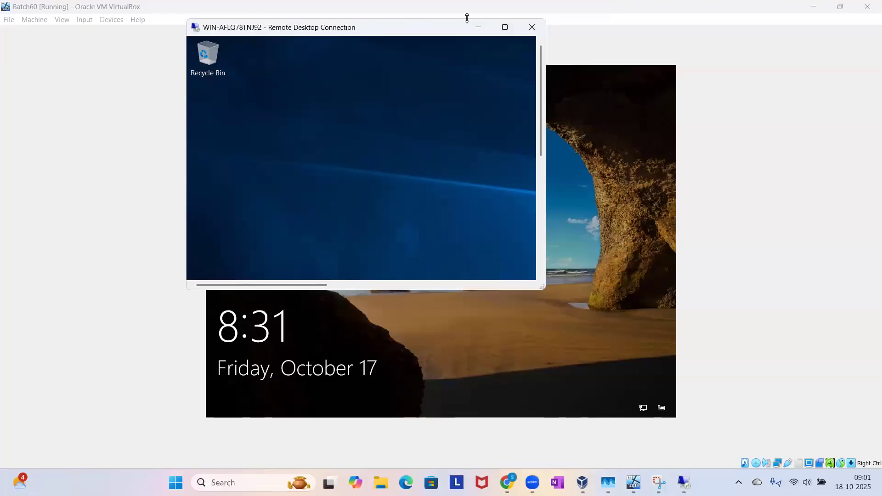
click(504, 27)
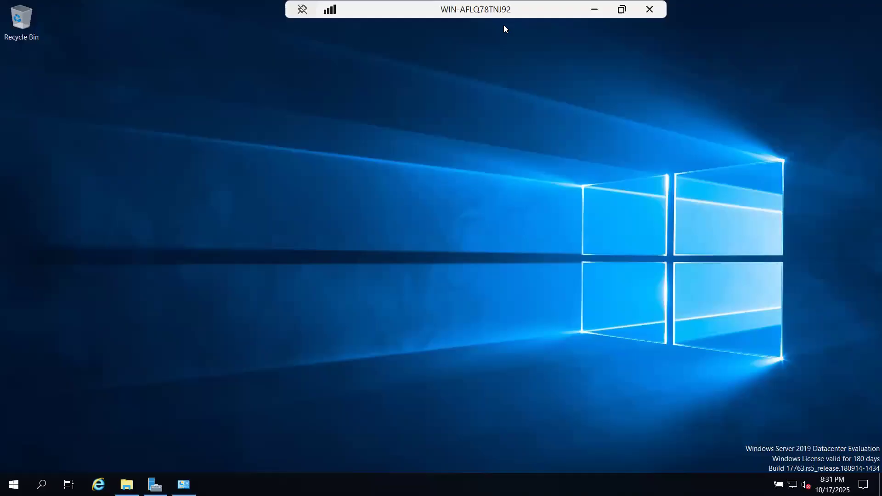
Minimize the remote session and alternate between the Batch60 diagram in the browser and the WIN-AFLQ78TNJ92 desktop to compare them.
click(594, 10)
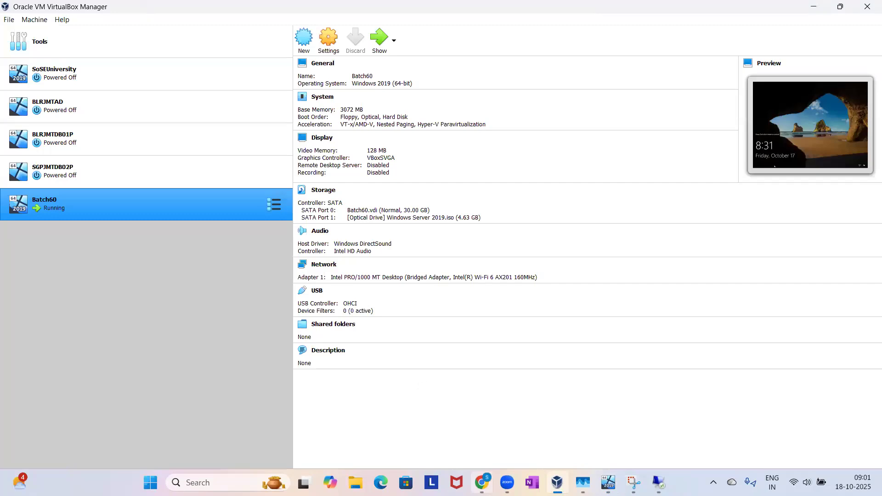
click(481, 483)
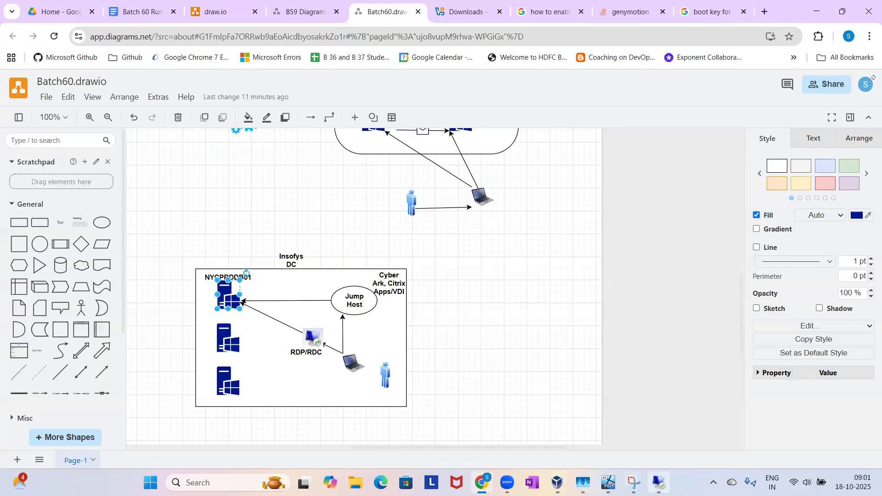
click(658, 483)
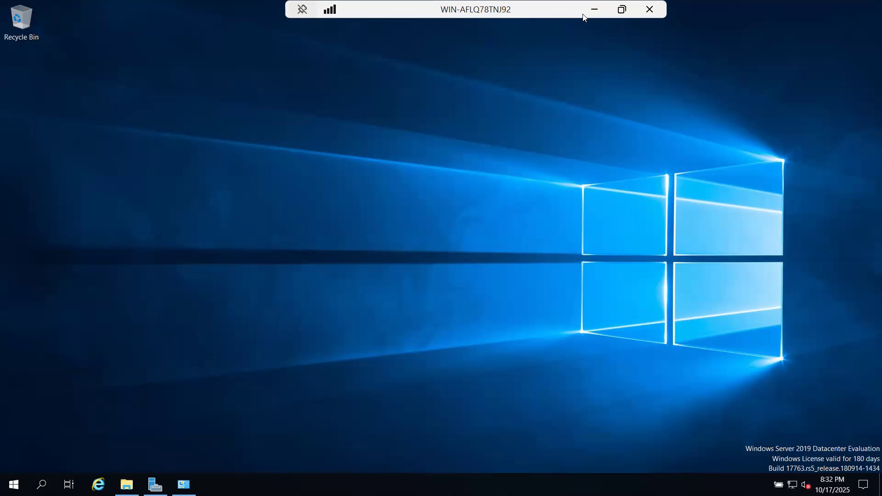
click(594, 11)
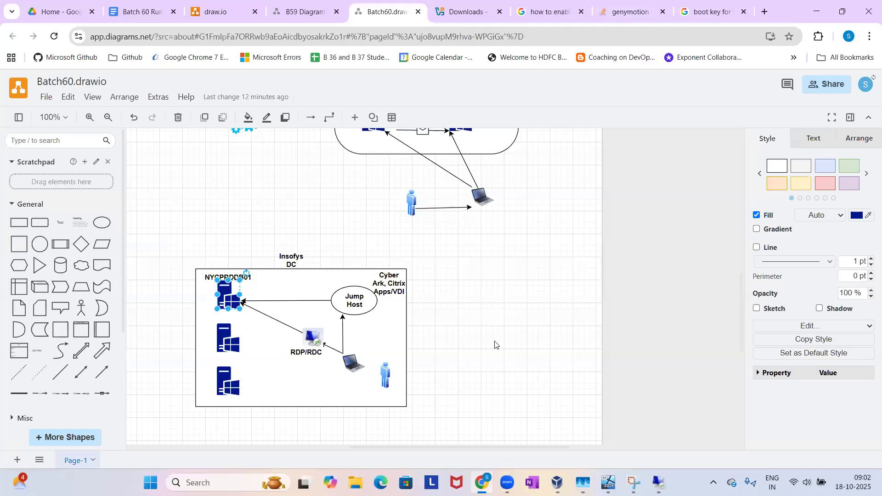
click(658, 482)
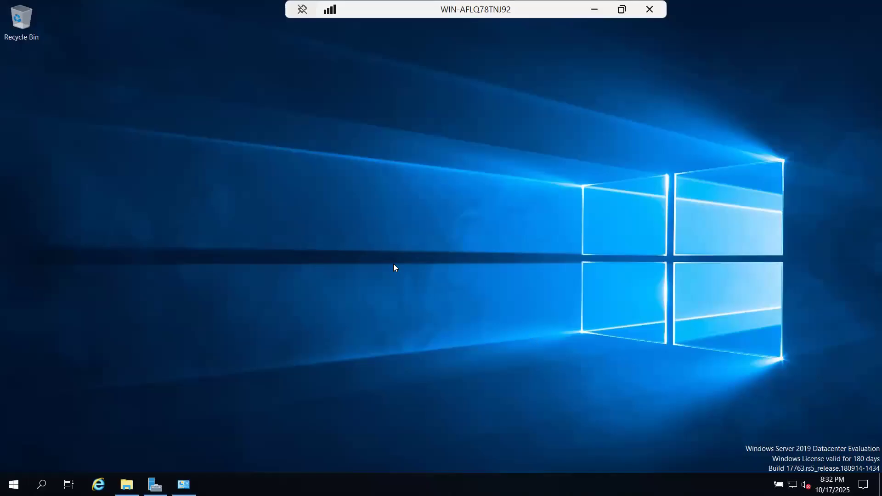
click(593, 10)
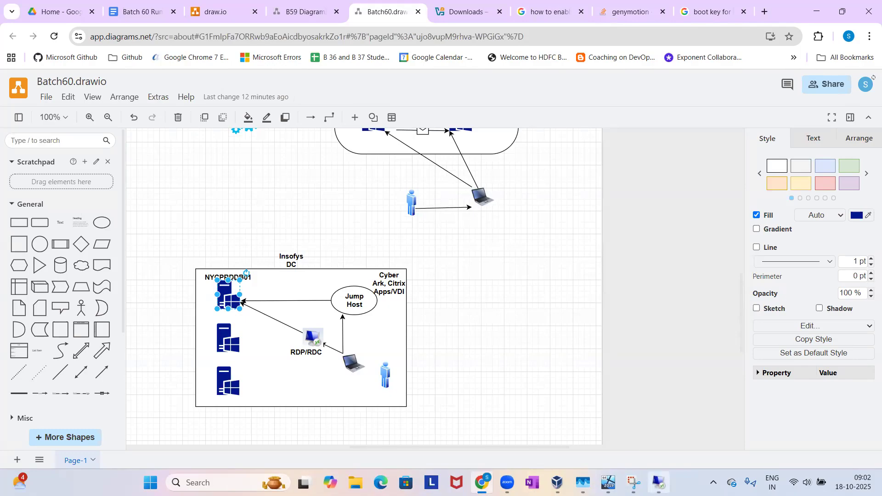
click(659, 483)
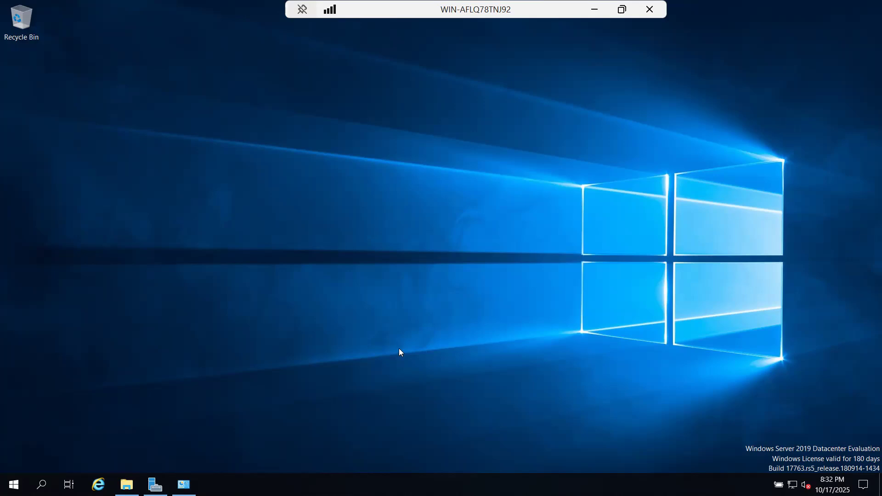
Compare the Batch60 virtual machine's locked console with the WIN-AFLQ78TNJ92 remote session, leaving the session minimized.
click(595, 10)
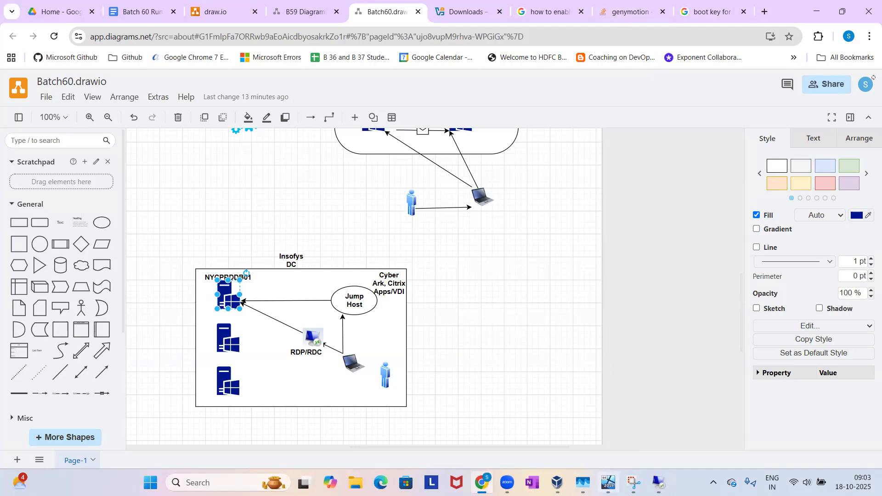
click(608, 483)
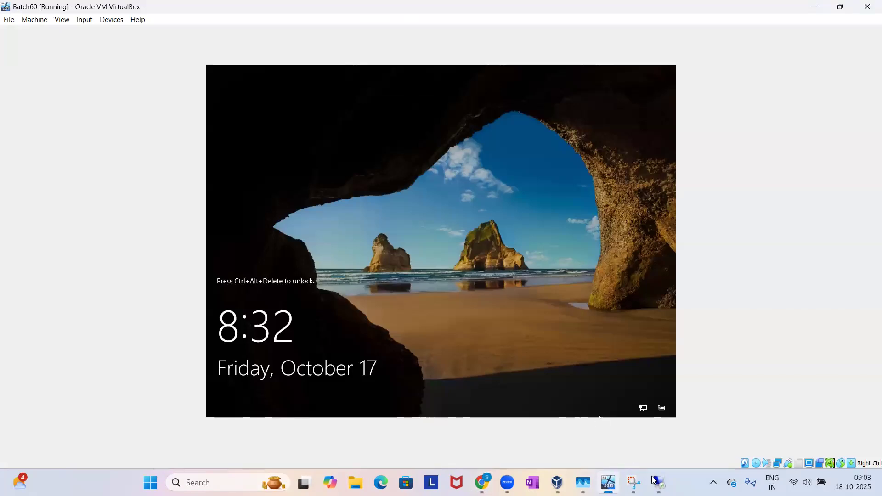
mouse_move(655, 481)
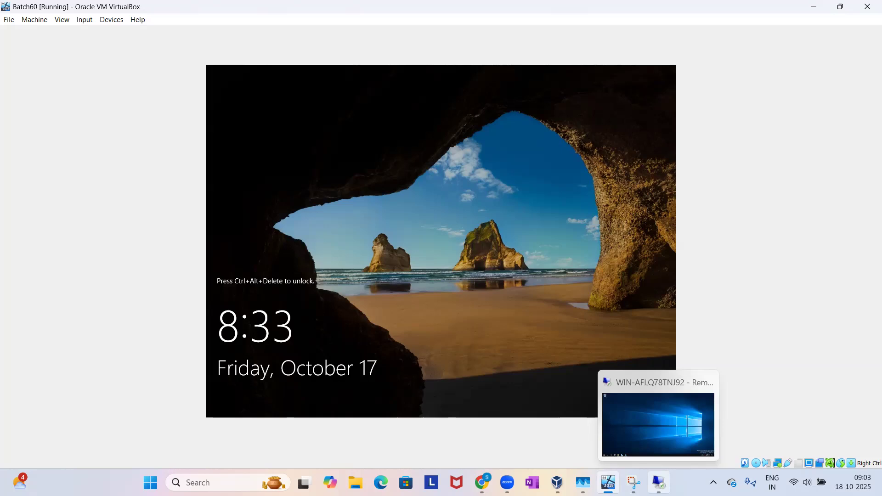
click(659, 482)
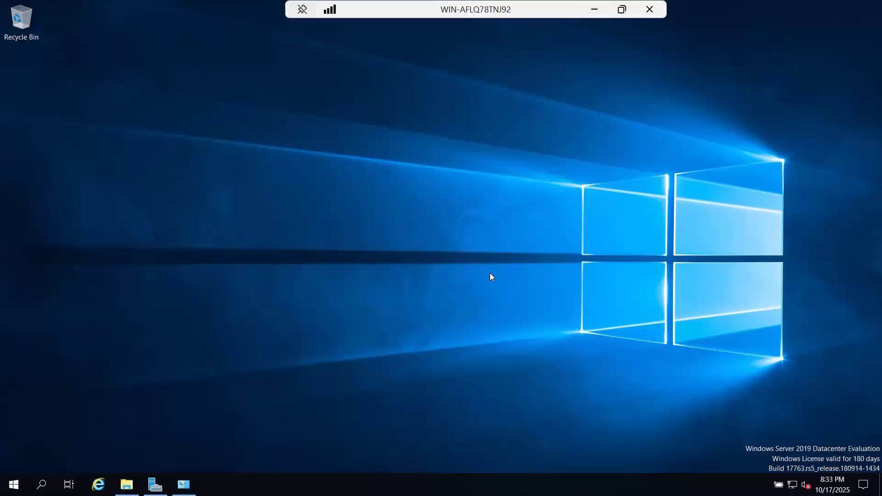
click(595, 10)
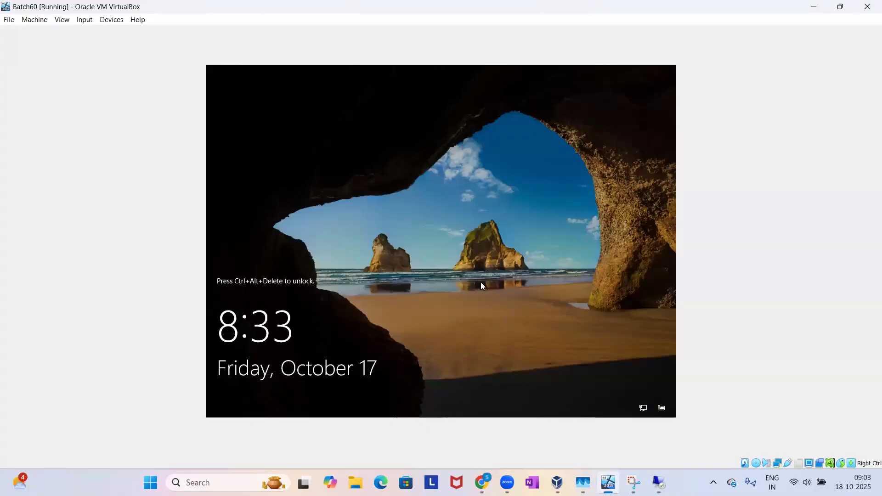
Unlock the Batch60 virtual machine's console and sign in with the administrator account password.
click(83, 24)
mouse_move(106, 32)
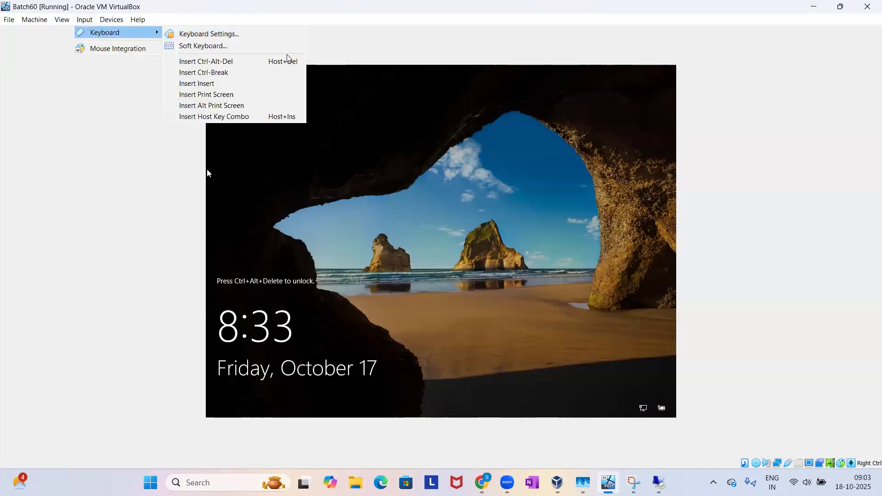
click(442, 209)
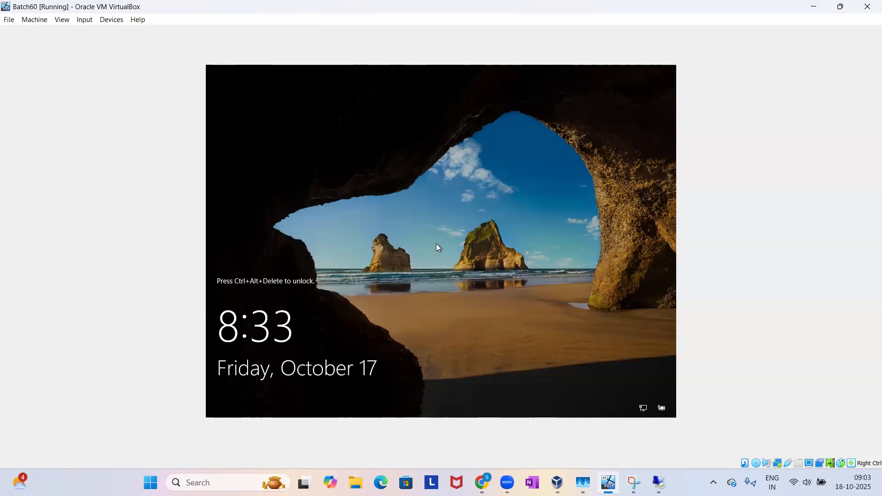
key(ctrl+alt+Delete)
text(•••••••)
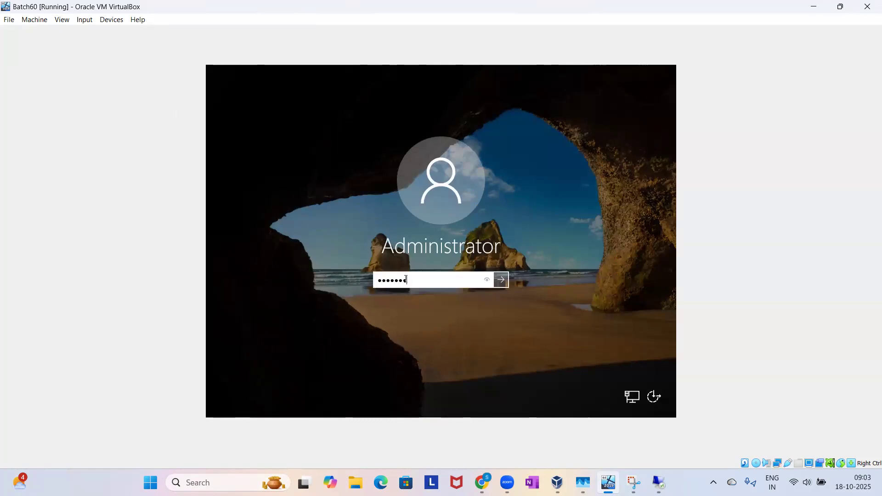
key(Return)
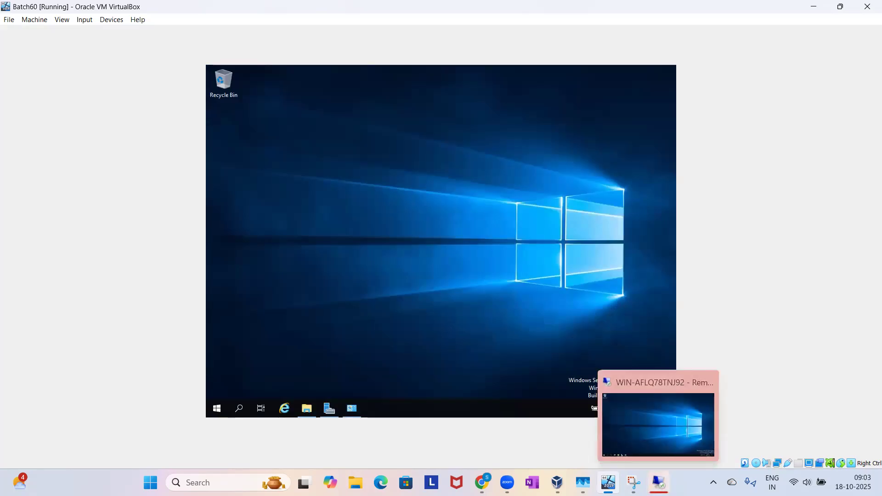
Dismiss the disconnection notice and reconnect to WIN-AFLQ78TNJ92 with the administrator account password, accepting the certificate errors.
click(660, 483)
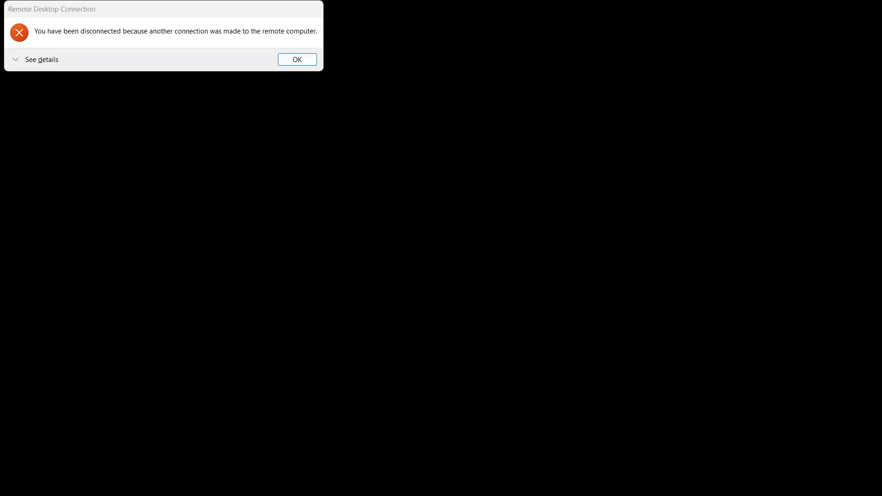
click(281, 60)
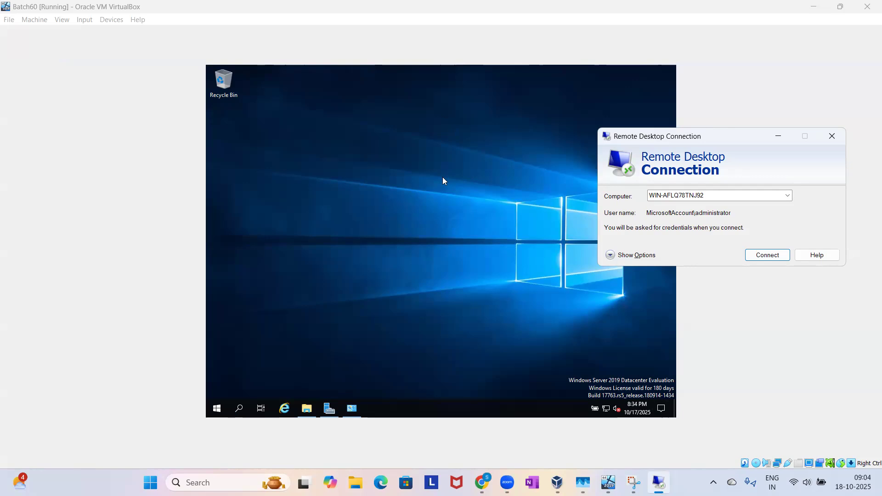
click(766, 257)
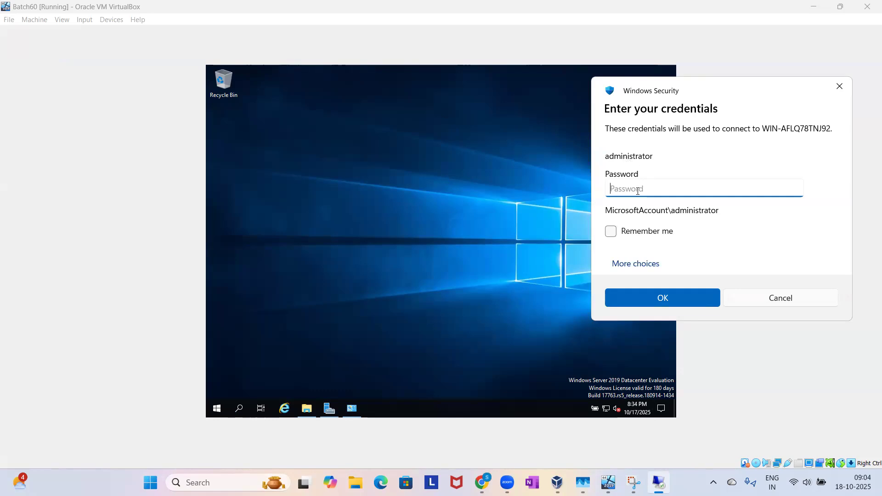
text(******)
key(Return)
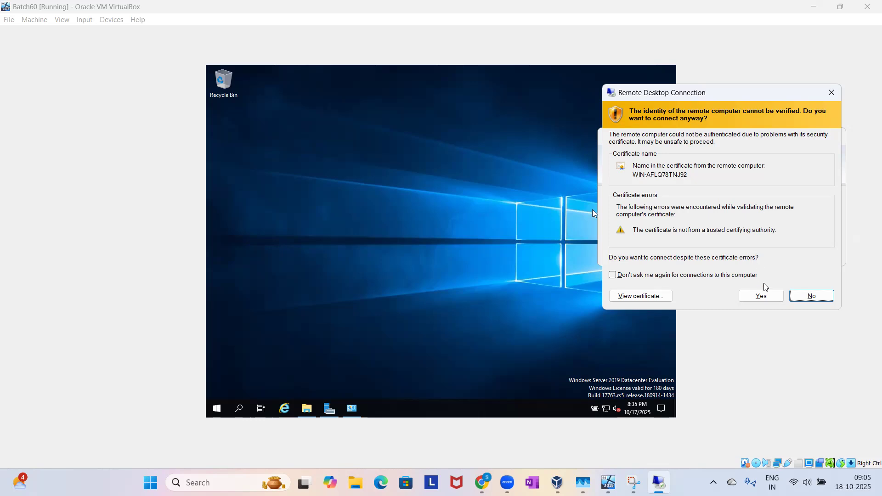
click(763, 296)
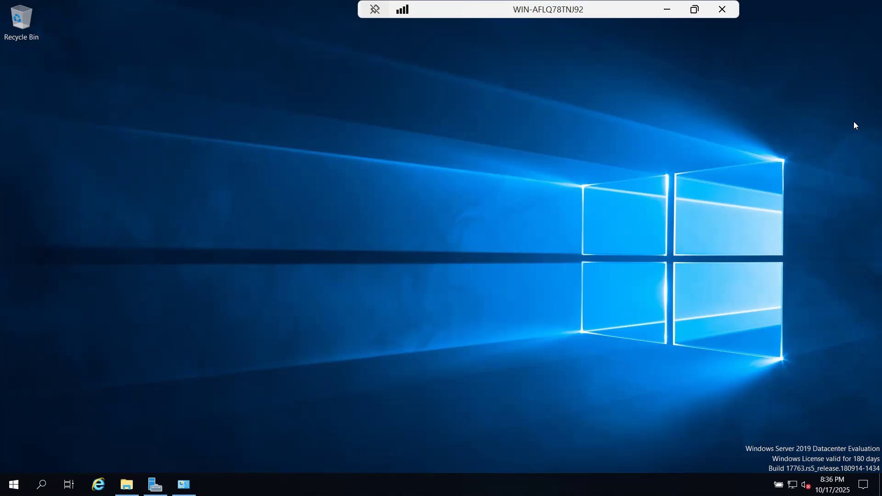
Check the Batch60 console and the remote session's Start menu, leaving the session minimized.
click(669, 9)
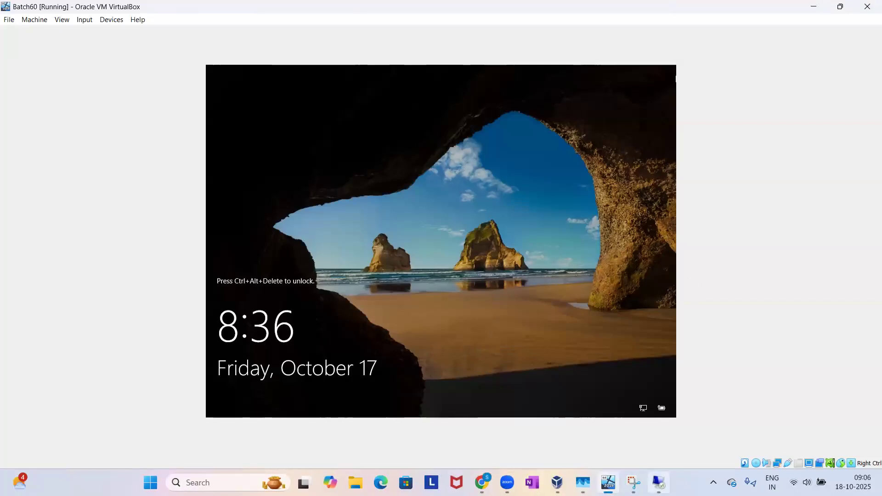
click(659, 482)
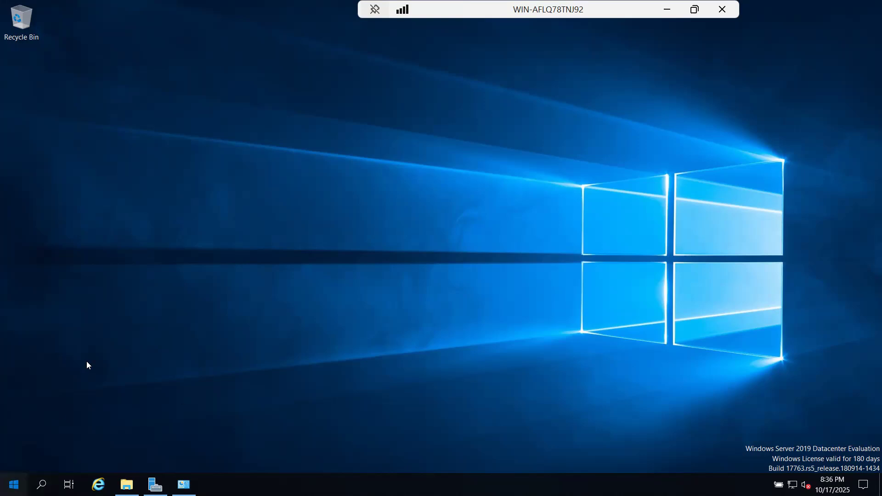
key(super)
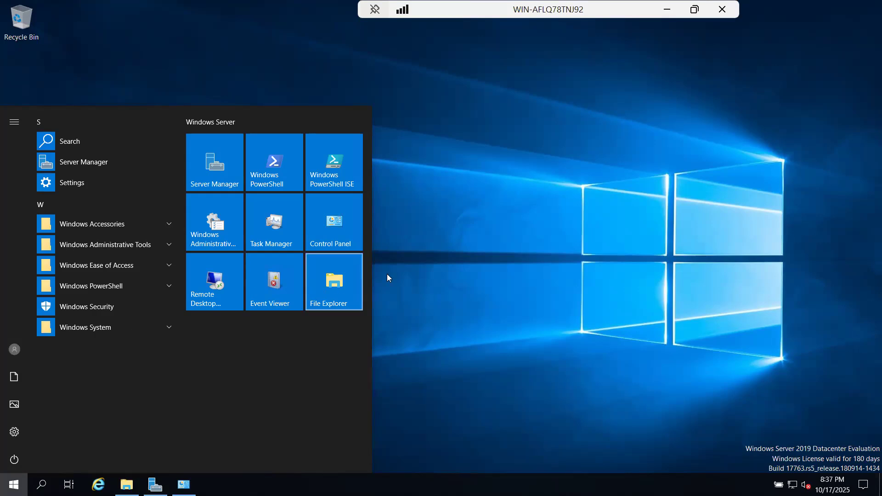
click(417, 278)
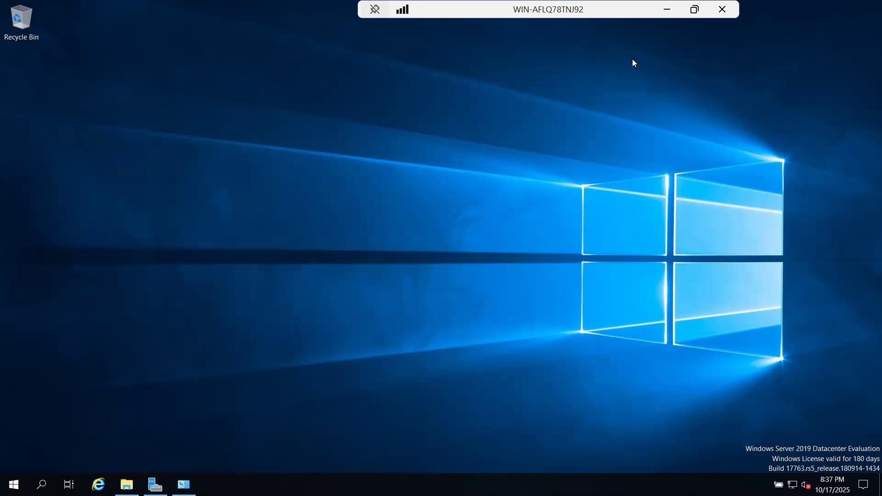
click(666, 10)
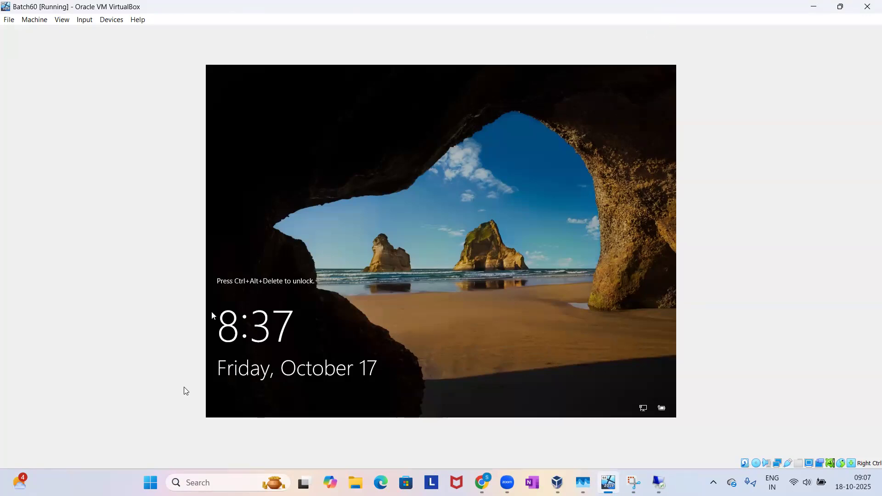
Search the host computer for "rd" and open a new Remote Desktop Connection window.
click(151, 483)
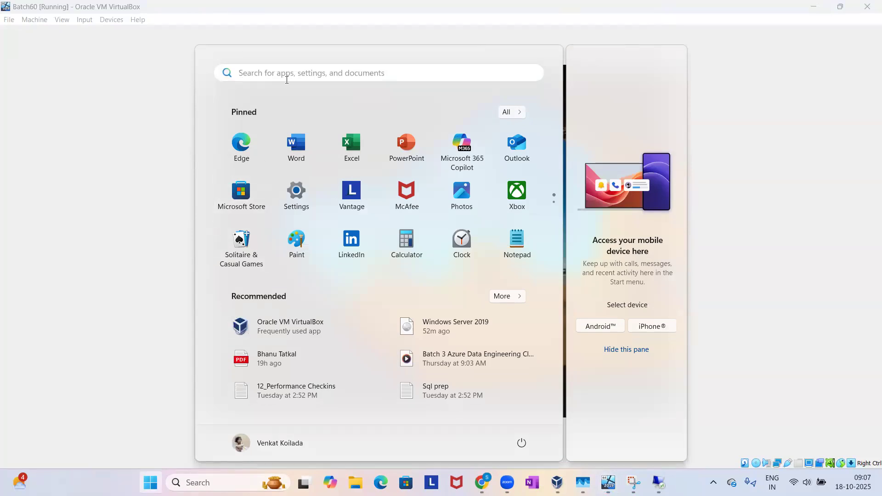
click(287, 79)
text(rd)
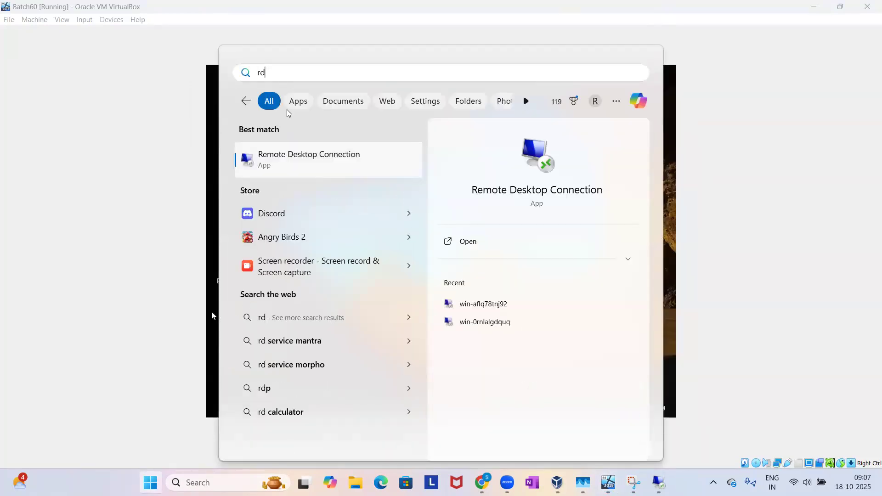
click(289, 161)
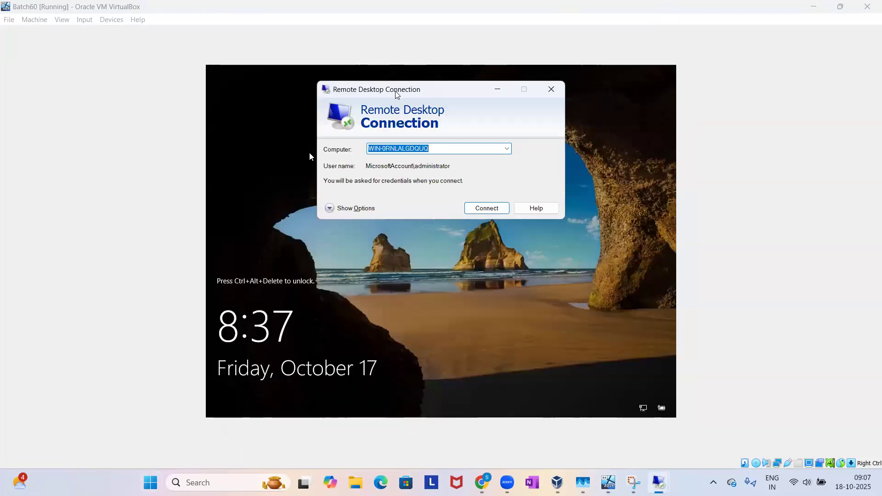
drag(397, 94, 435, 87)
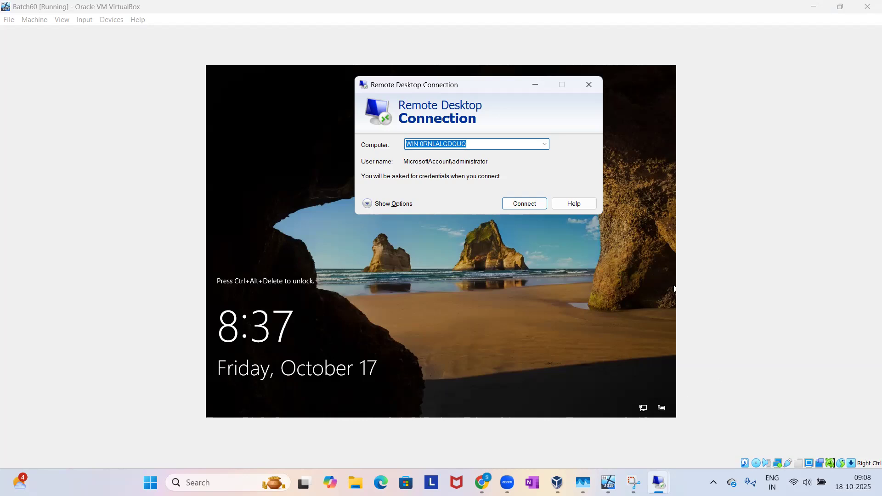
View the open WIN-AFLQ78TNJ92 session, minimize it and close the unused Remote Desktop Connection window.
mouse_move(609, 482)
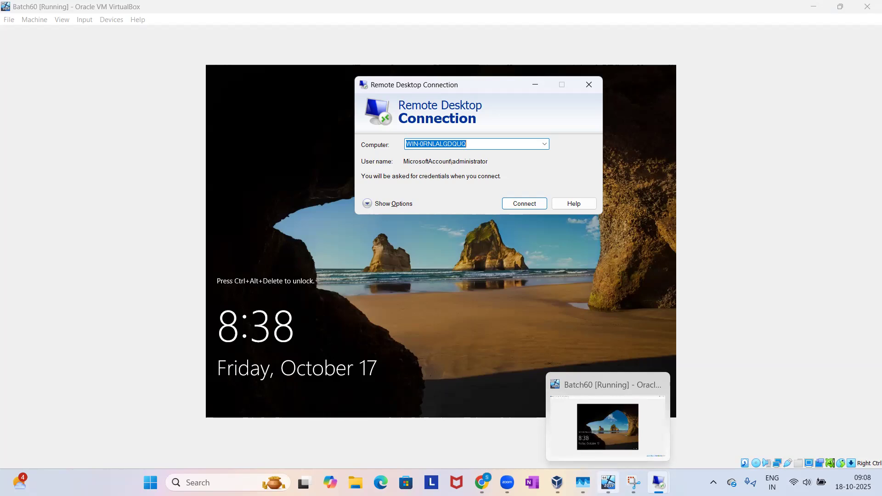
mouse_move(659, 482)
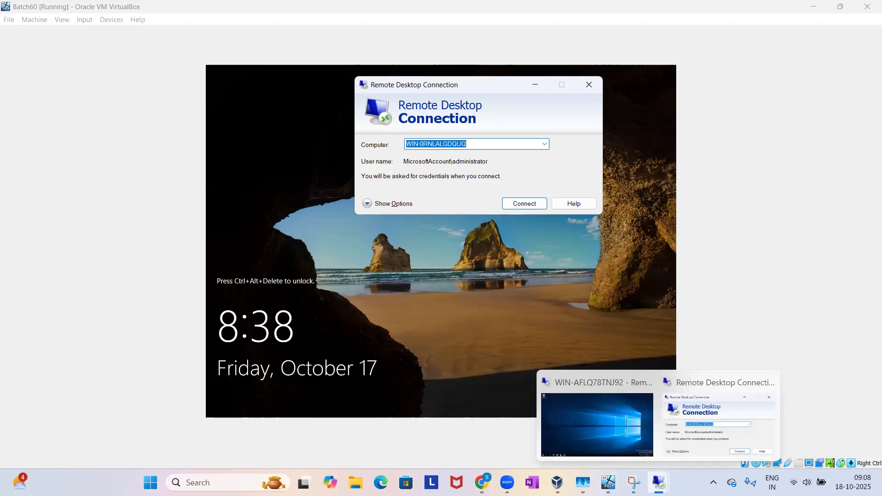
click(618, 447)
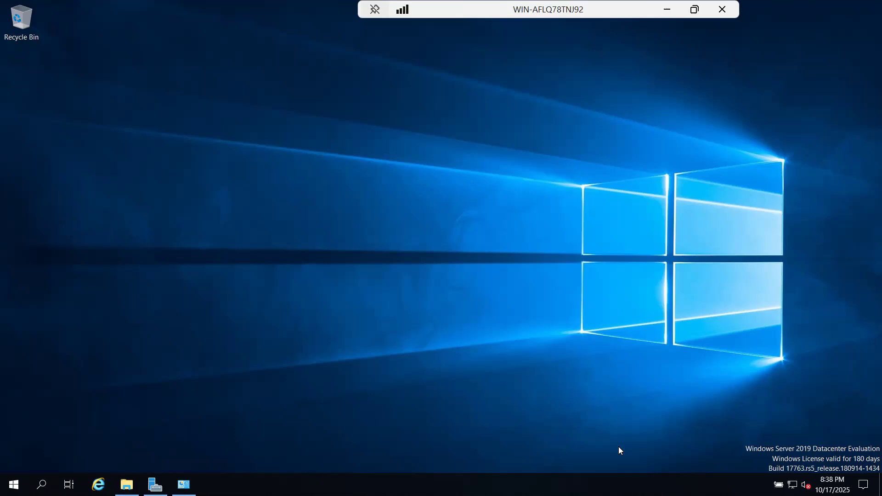
click(665, 9)
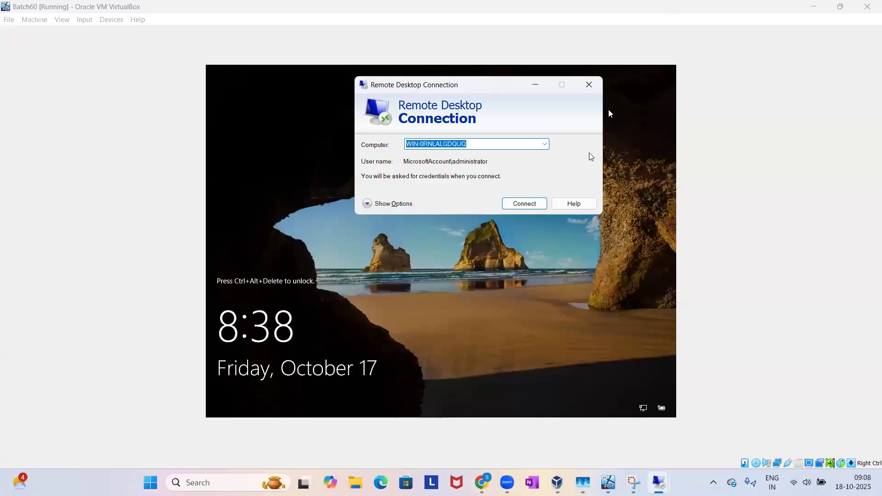
click(588, 86)
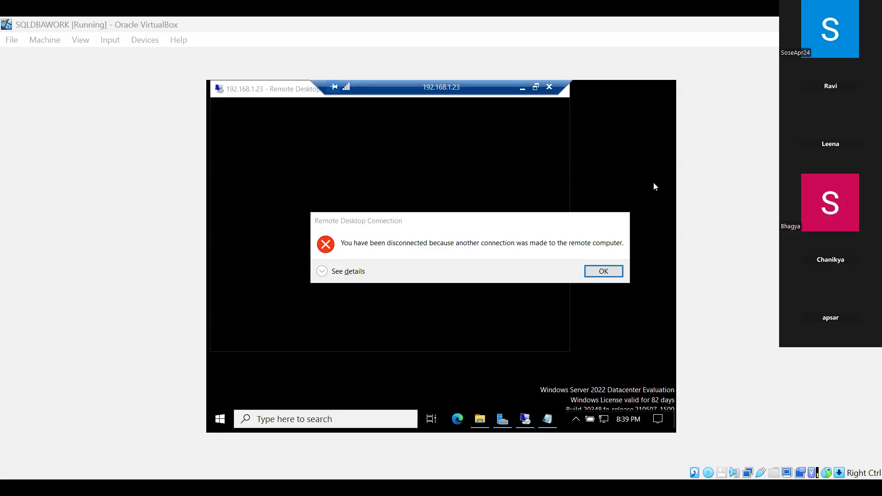
Try to reconnect to 192.168.1.23 from the SQLDBAWORK machine with the administrator account password after dismissing the disconnection notice.
click(604, 272)
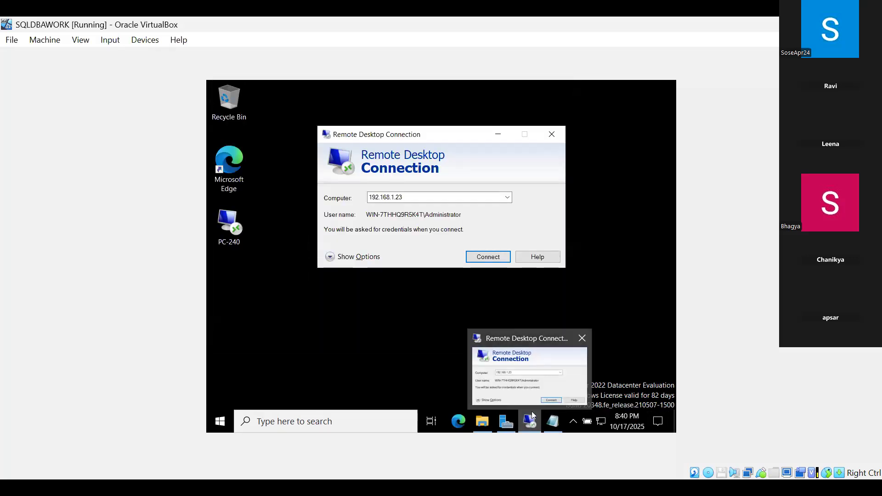
click(484, 255)
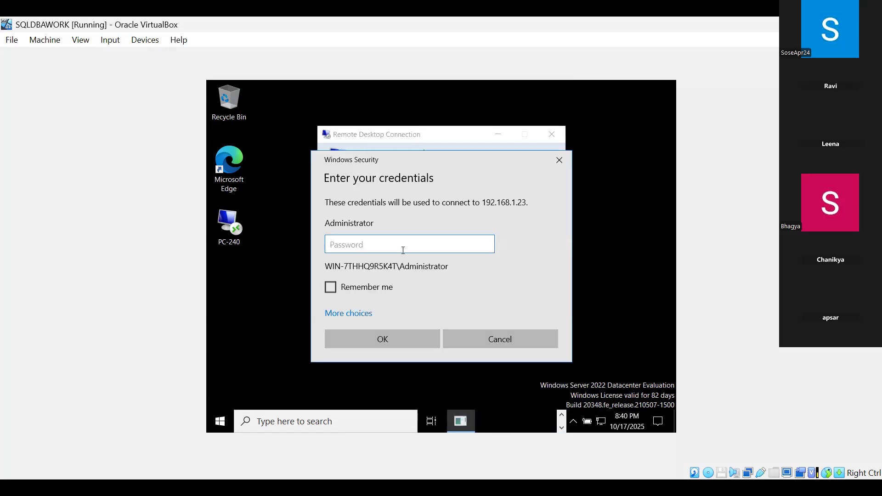
key(Caps_Lock)
text(•)
key(Caps_Lock)
key(BackSpace)
click(563, 160)
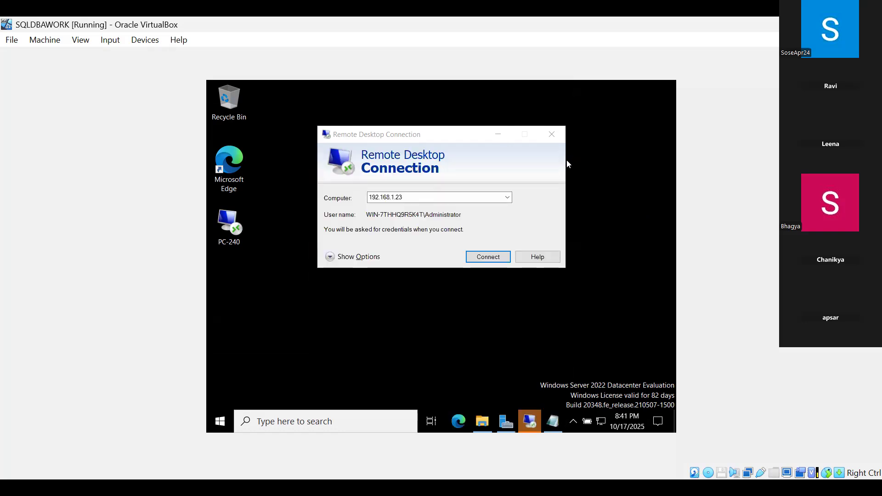
click(496, 135)
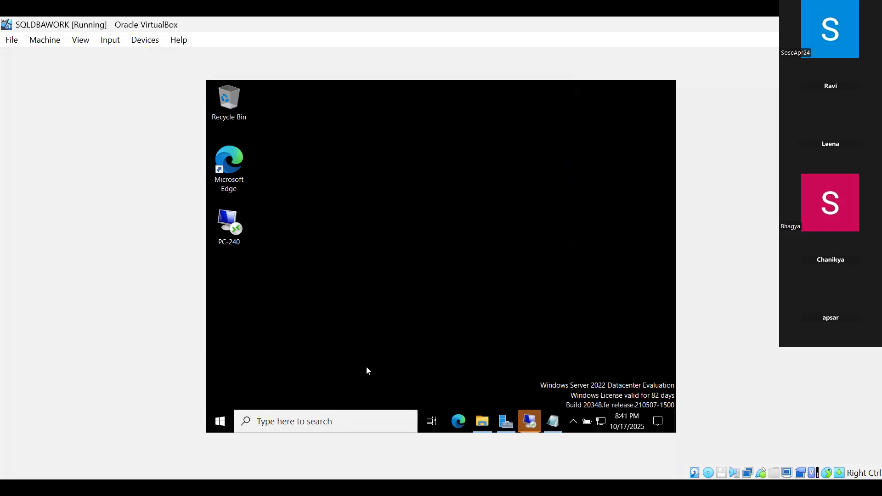
click(533, 428)
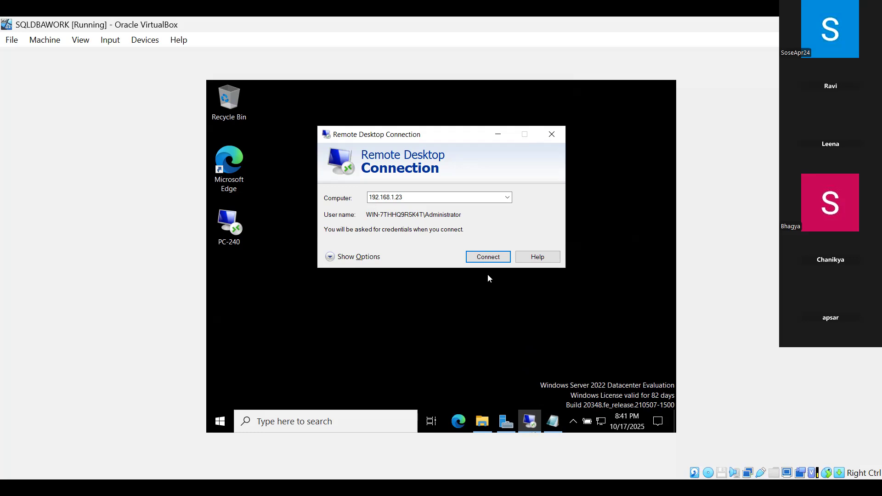
click(499, 136)
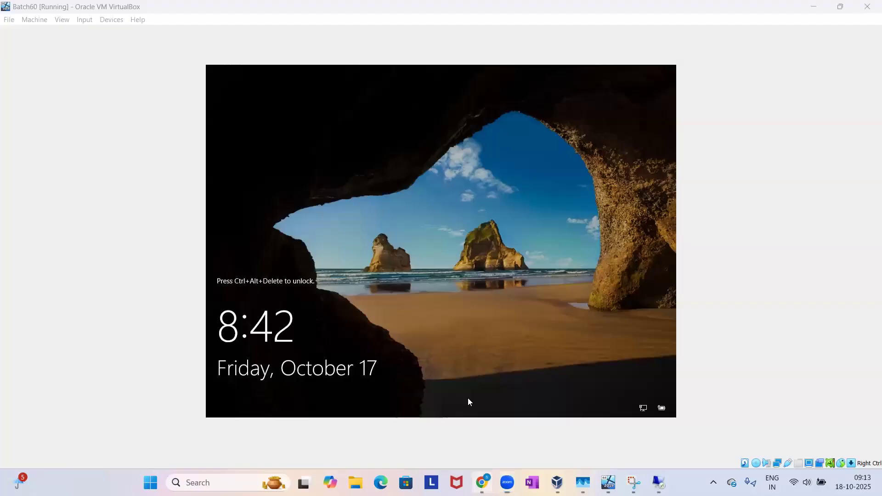
click(468, 402)
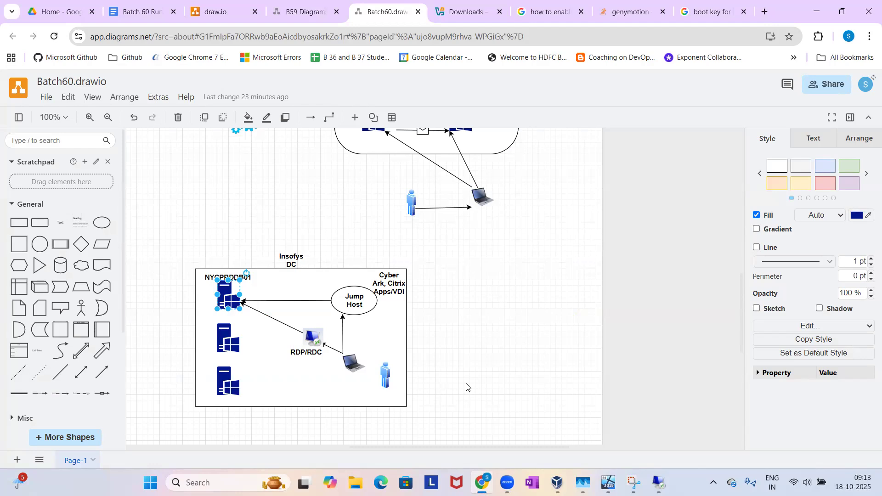
Examine the Insofys DC access paths in the diagram, selecting the RDP/RDC image.
scroll(466, 387, down, 2)
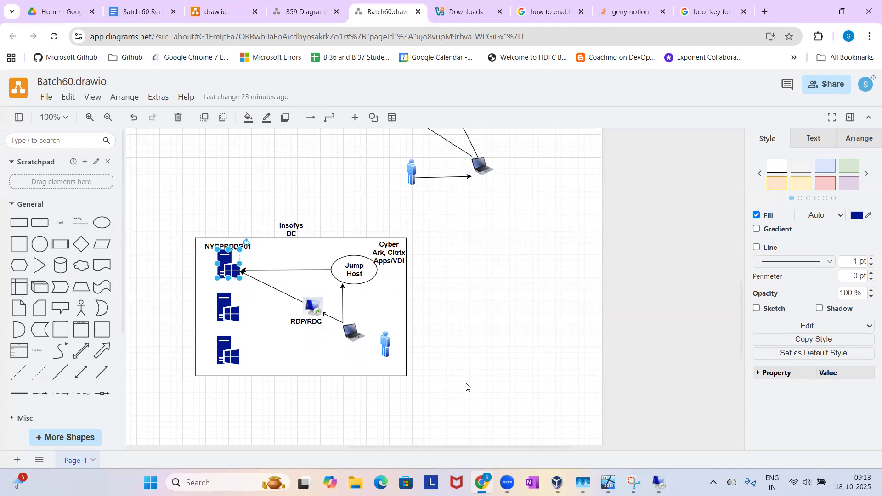
click(314, 307)
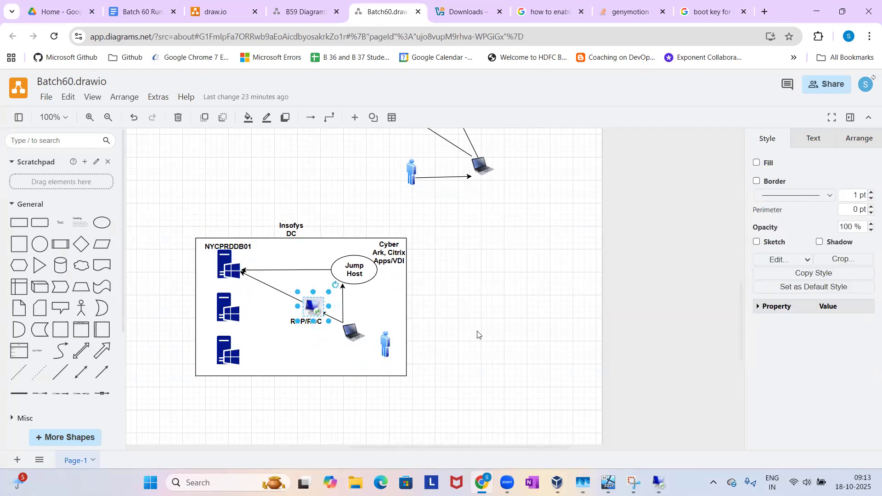
mouse_move(486, 464)
Add the line "RDP will work only if you laptop OS is Windows 10 Pro or 11 Pro" at the end of the Batch 60 Running Notes.
click(127, 3)
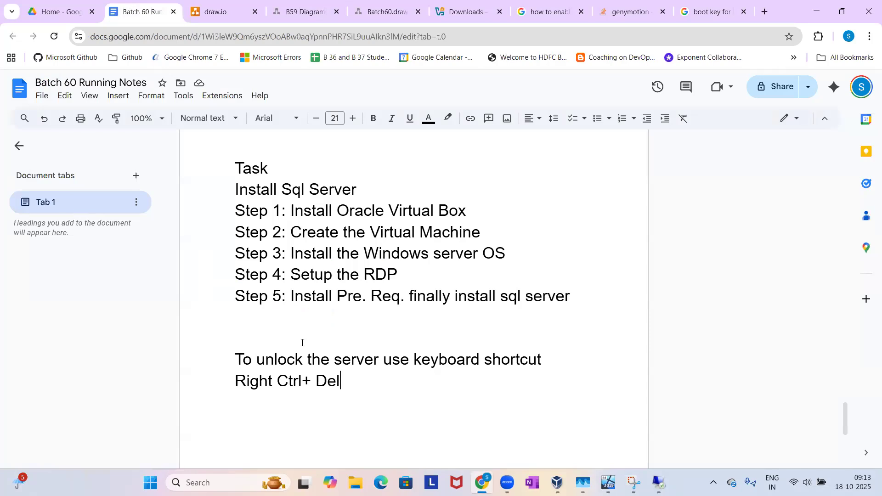
key(Return)
text(RDP will)
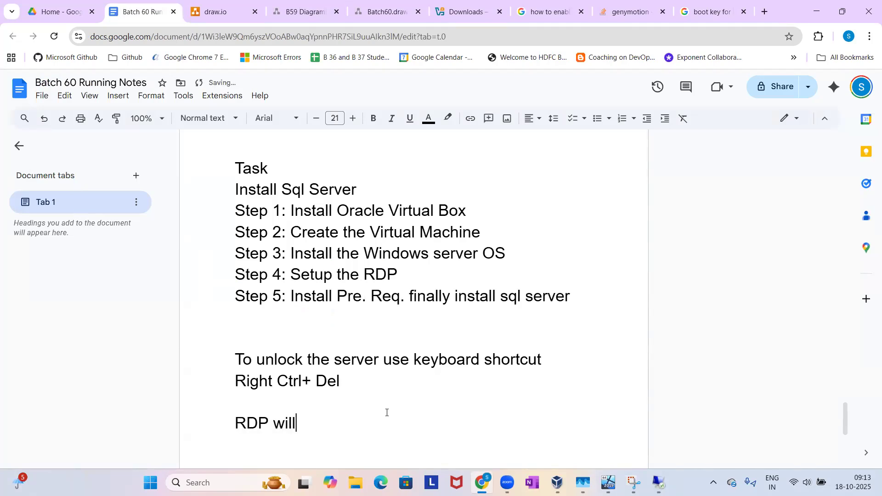
text( work only if you l)
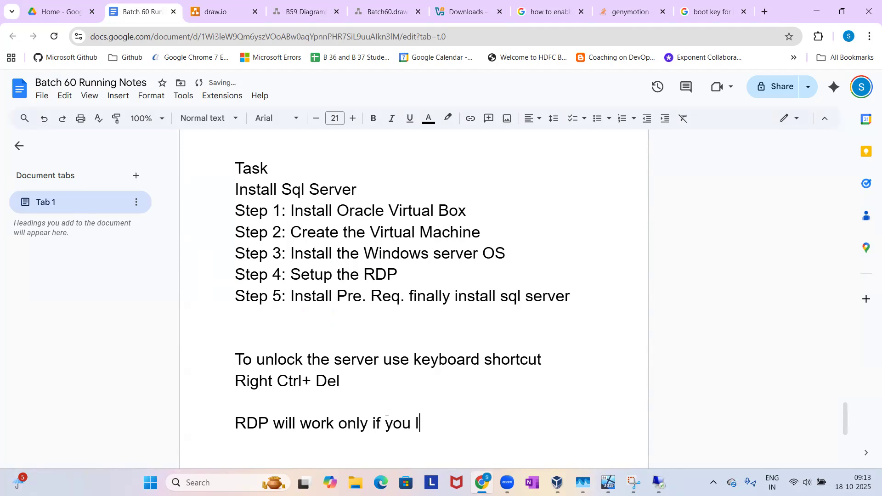
text(aptop OS is )
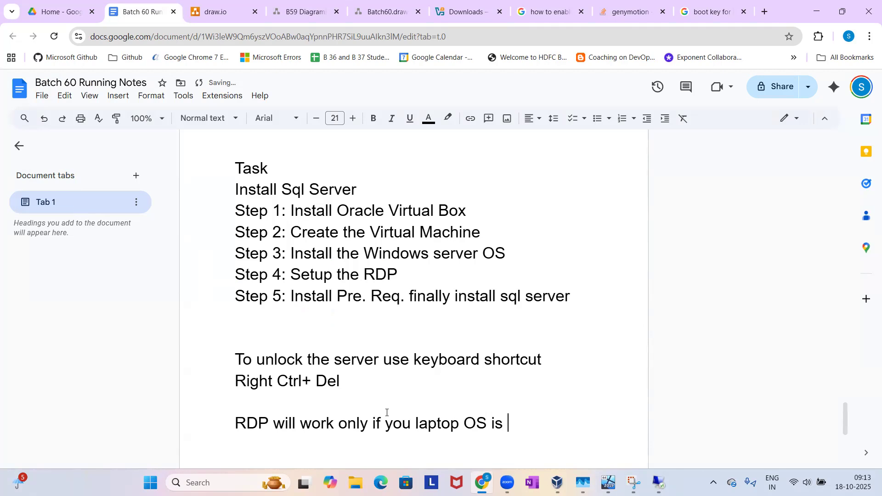
text(Windows 10 Pro or 11 Pro)
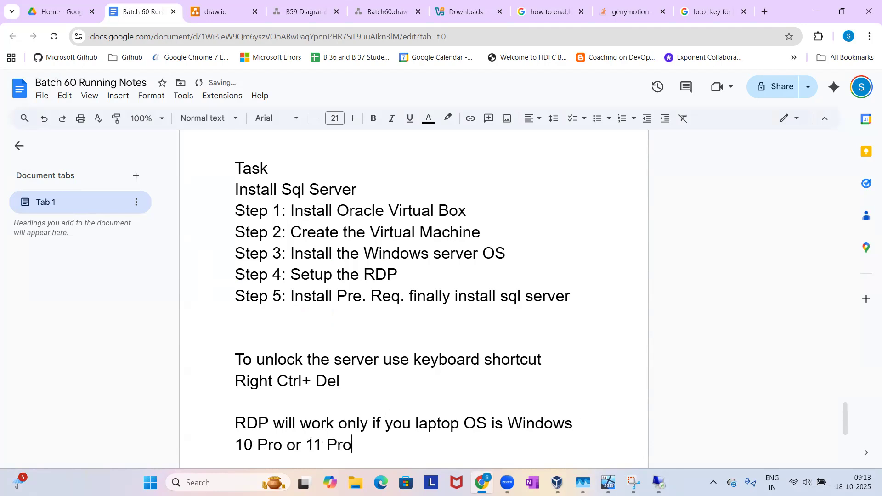
scroll(434, 420, down, 3)
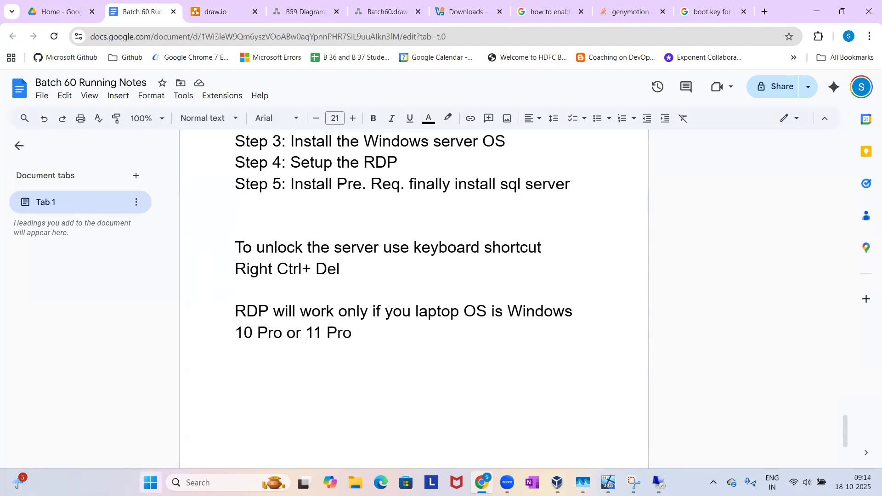
Open System Information on the host computer and examine the installed Windows edition.
click(150, 482)
text(msin)
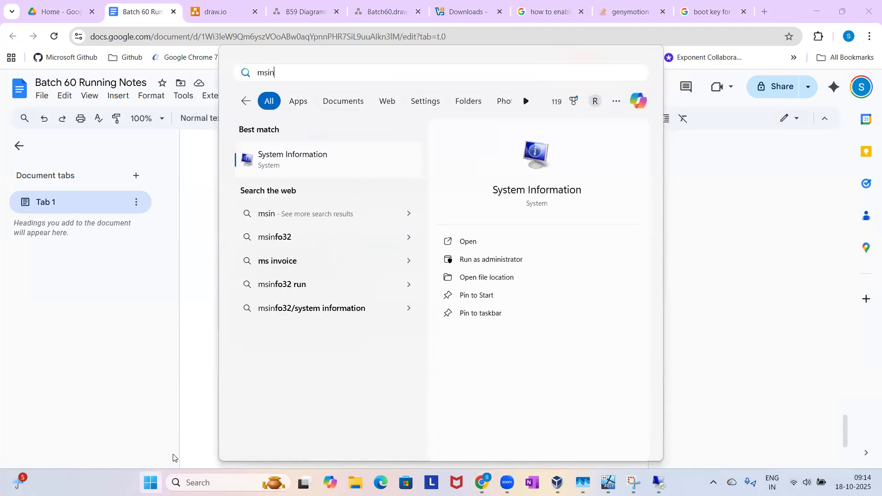
click(270, 168)
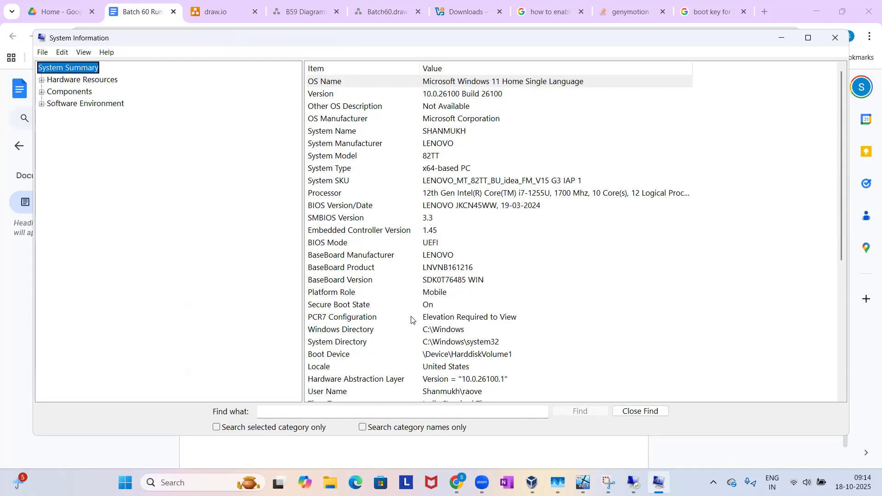
Return to the running notes and add the line "Internet should be there" below the RDP requirement.
click(454, 480)
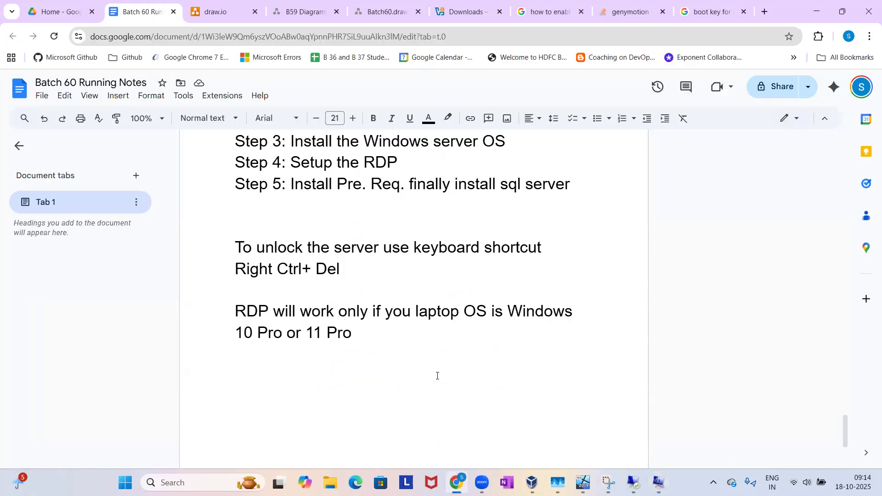
key(Return)
text(Internet shou)
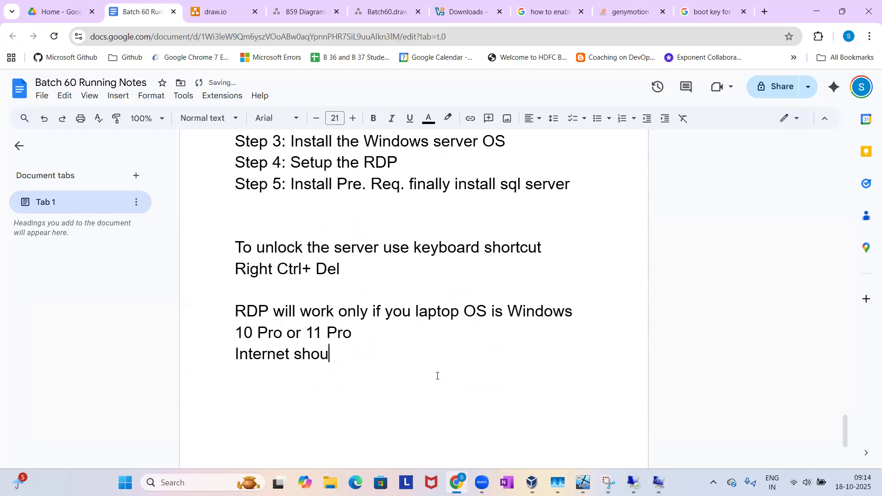
text(ld be there)
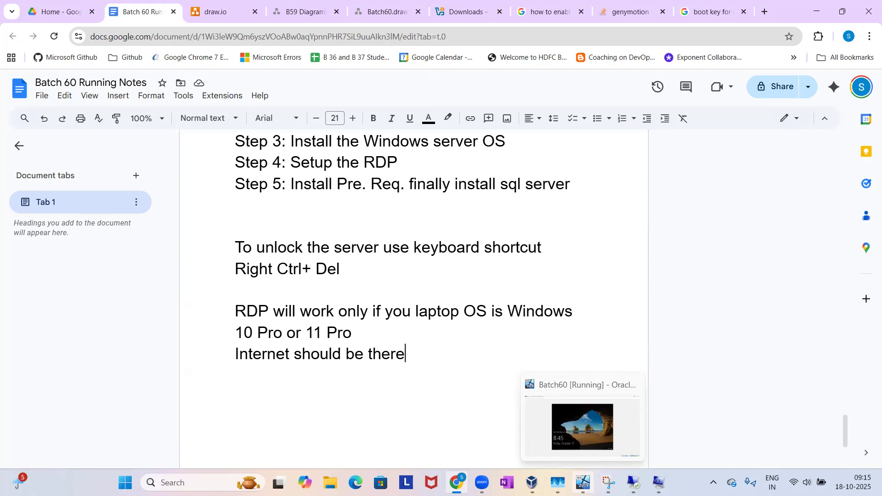
Minimize the remote session and add "or 11 Home may work" after "10 Pro or 11 Pro" in the notes.
mouse_move(634, 482)
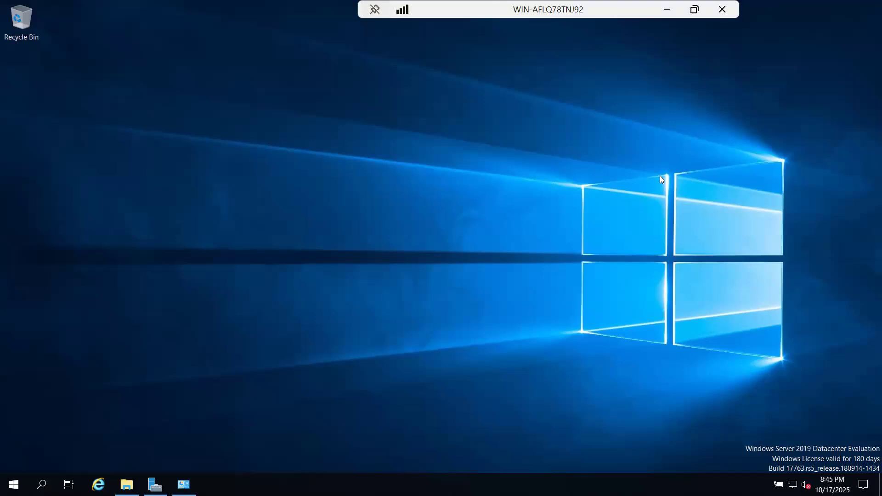
click(669, 10)
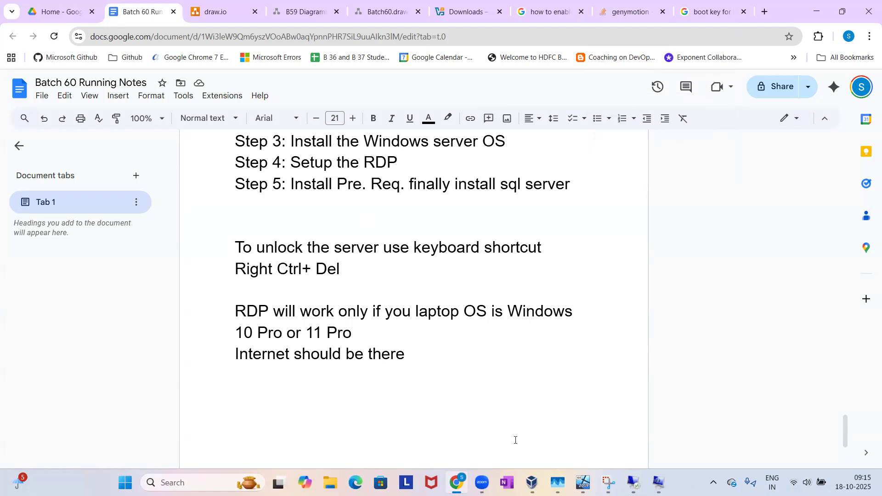
drag(240, 331, 349, 323)
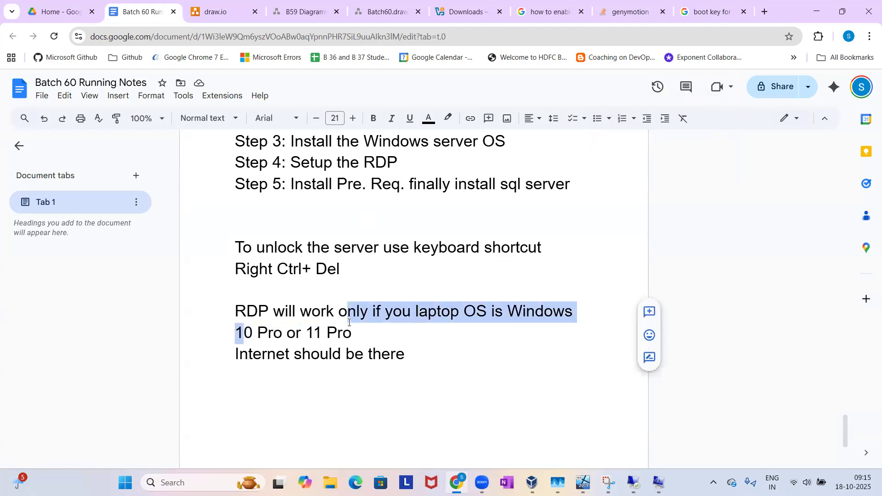
click(351, 333)
text(or 11 O)
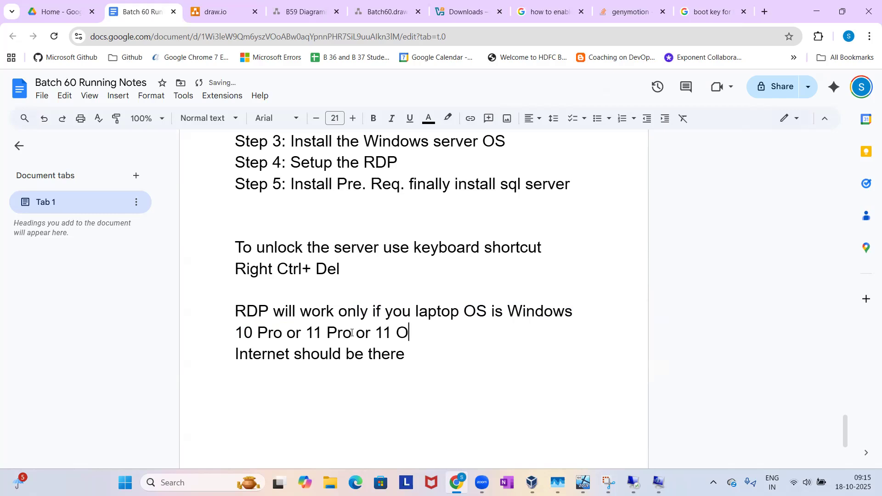
key(BackSpace)
text(Home may work)
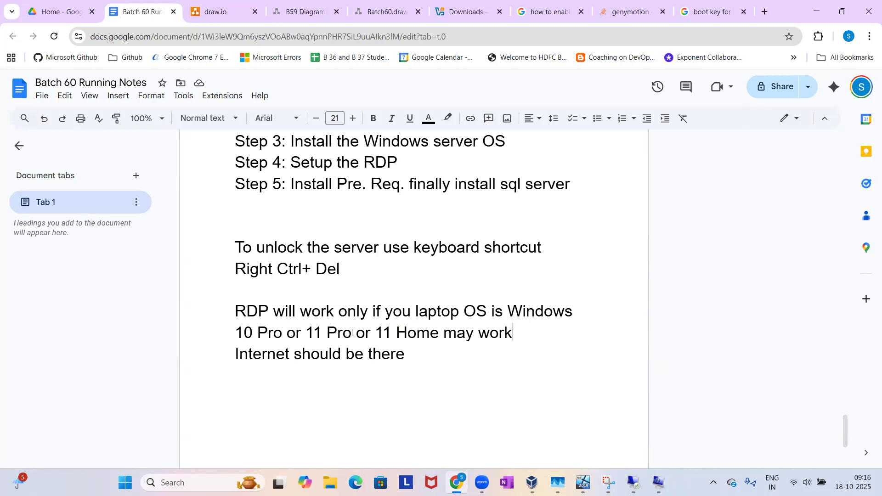
Add the line "Extra Feature" below the internet requirement in the notes.
drag(233, 334, 427, 355)
click(432, 354)
key(Return)
text(Extra Feature)
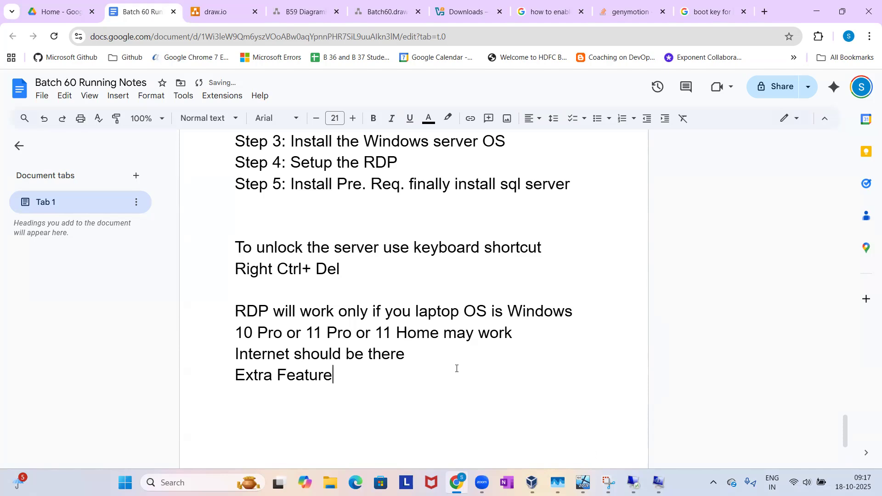
Switch to the Batch60 virtual machine console and unlock the server with the account password.
click(578, 415)
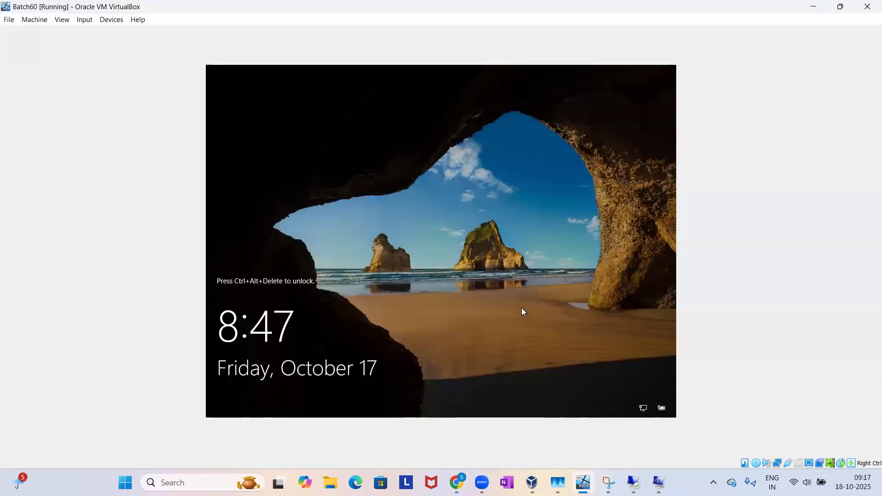
key(ctrl+alt+Delete)
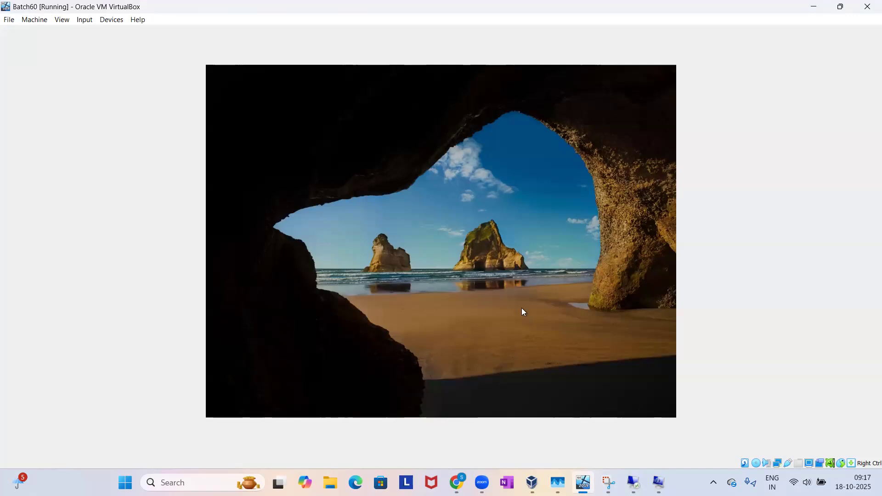
text(*******)
key(Return)
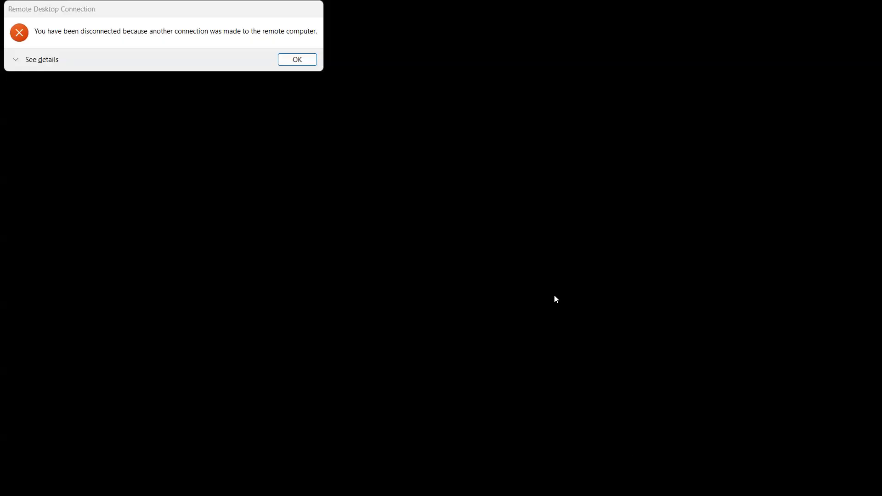
Dismiss the disconnection notice and reconnect to WIN-AFLQ78TNJ92 with the administrator account password, accepting the certificate warning.
click(311, 66)
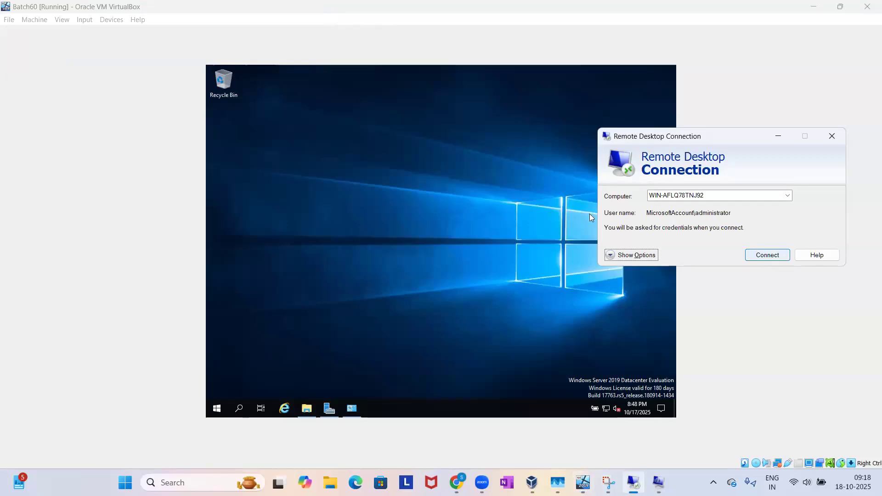
click(768, 255)
text(••)
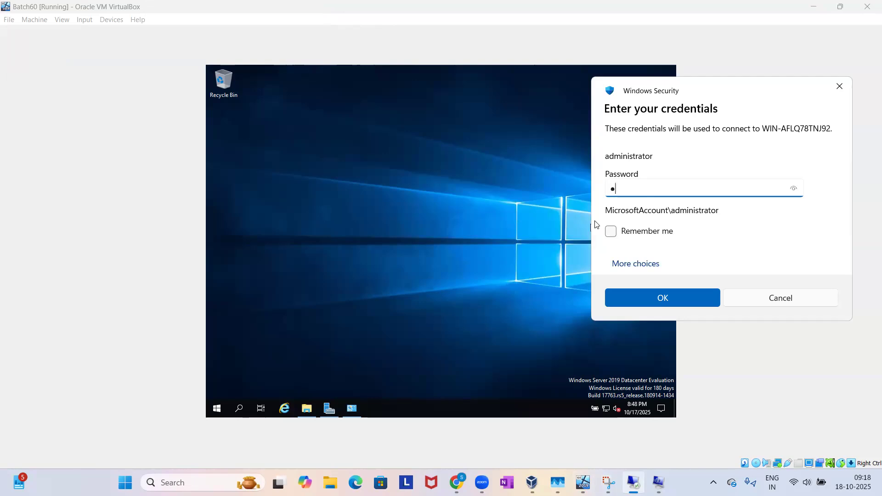
text(•••••)
key(Return)
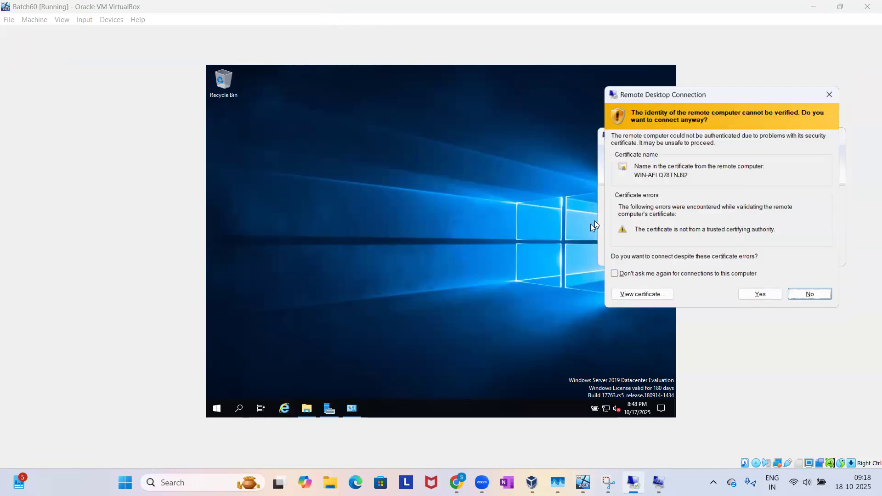
click(761, 296)
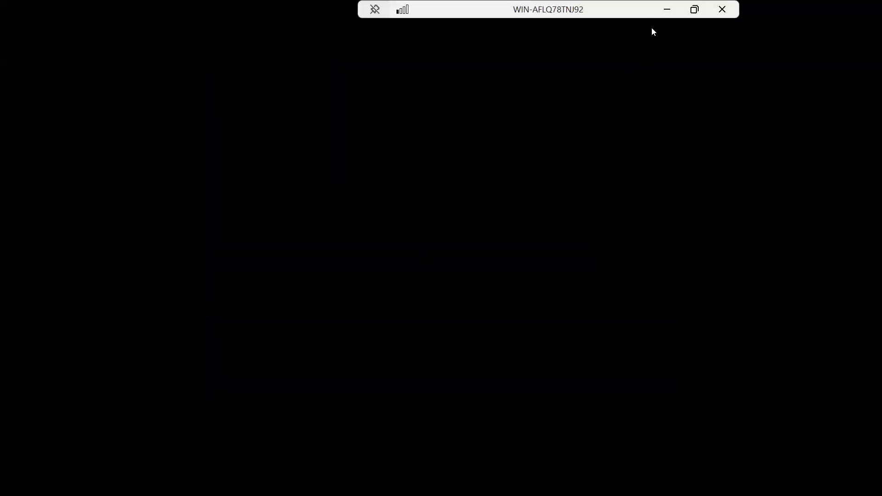
Check the Batch60 console behind the remote session, and view the remote server's Start menu.
click(667, 10)
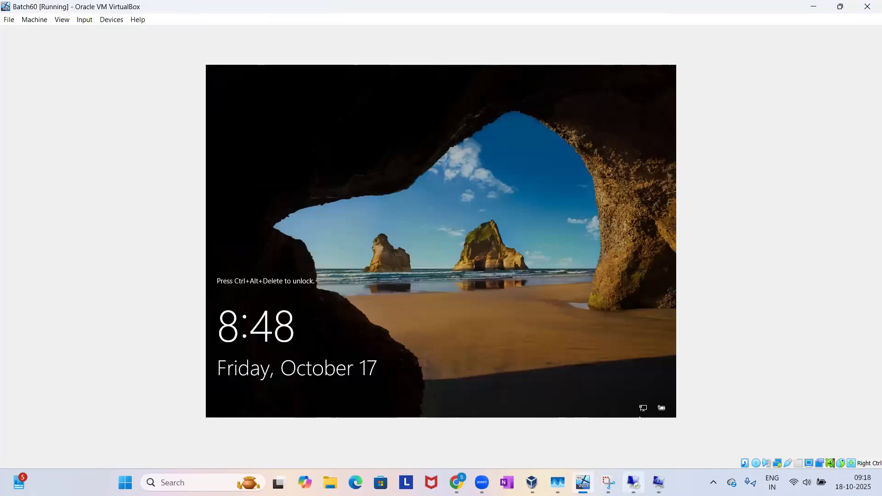
click(633, 483)
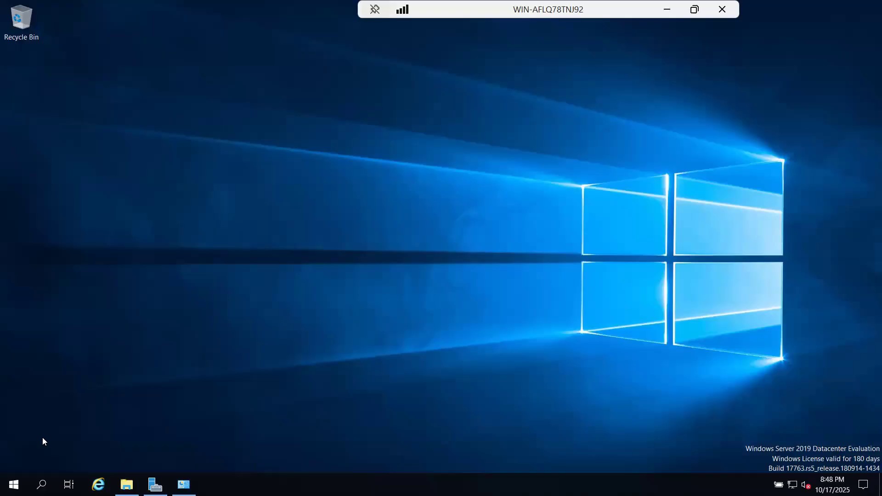
key(super)
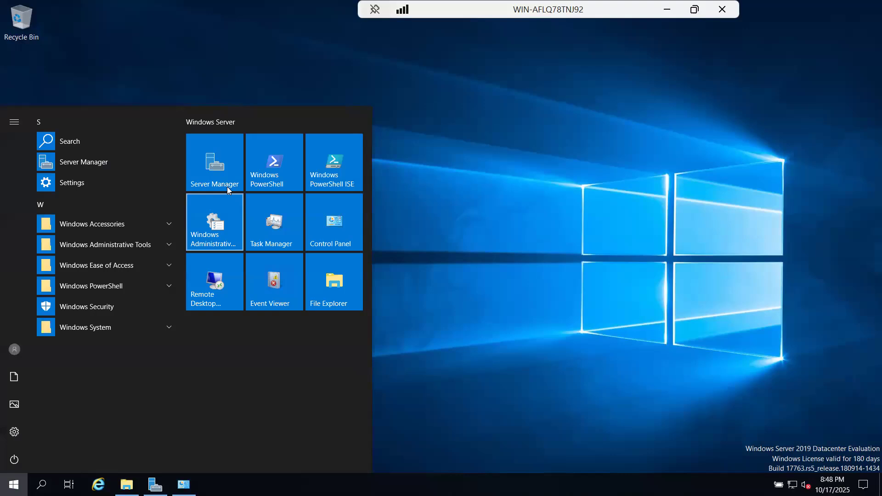
click(509, 244)
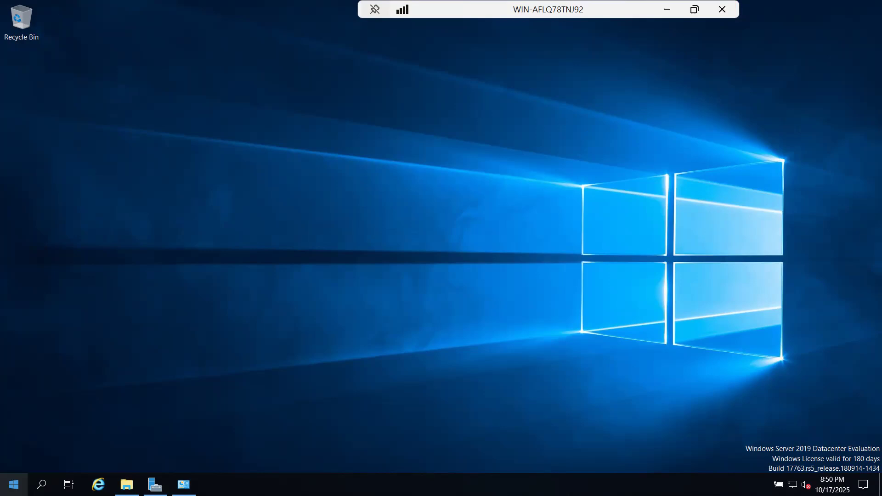
View the remote server's power options and sign the administrator out of the session.
click(13, 485)
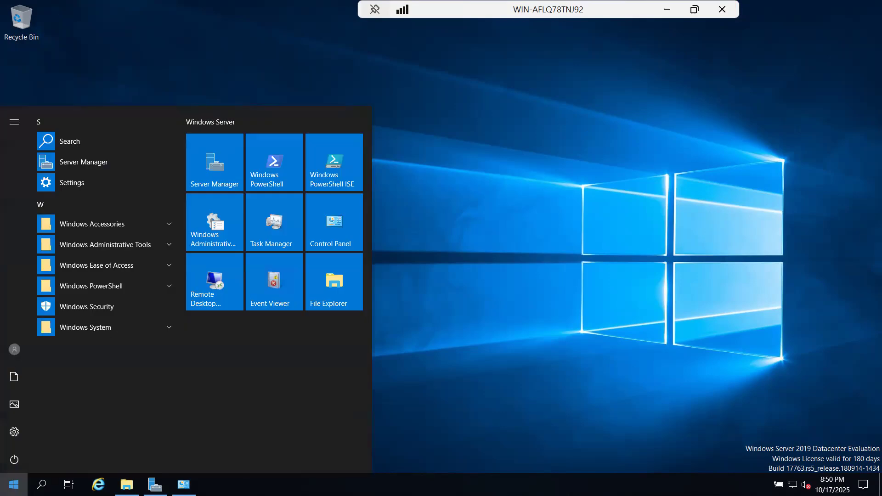
click(14, 460)
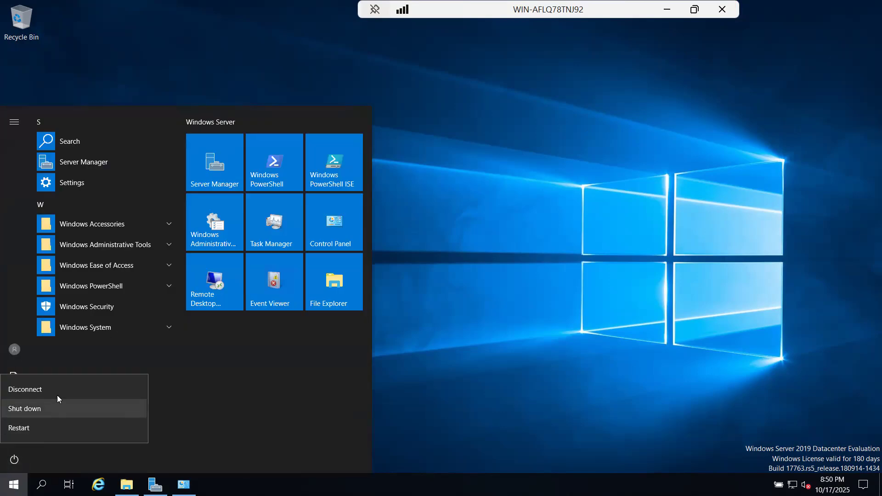
click(167, 363)
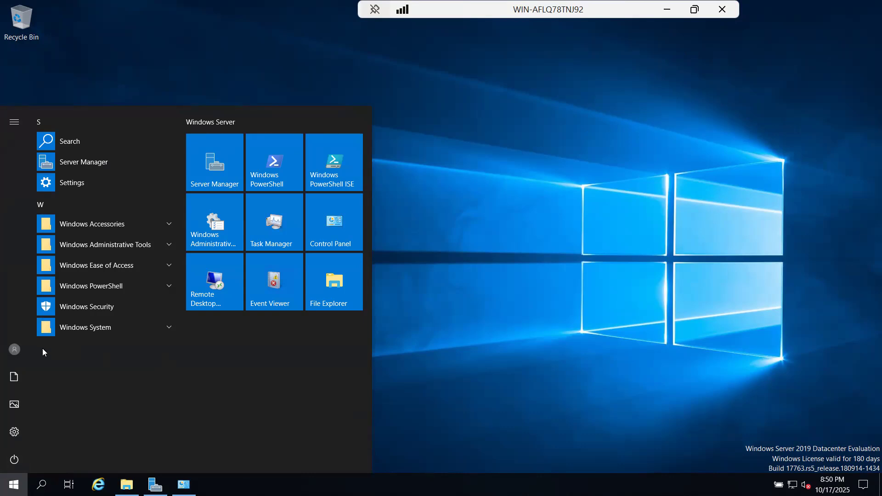
click(24, 350)
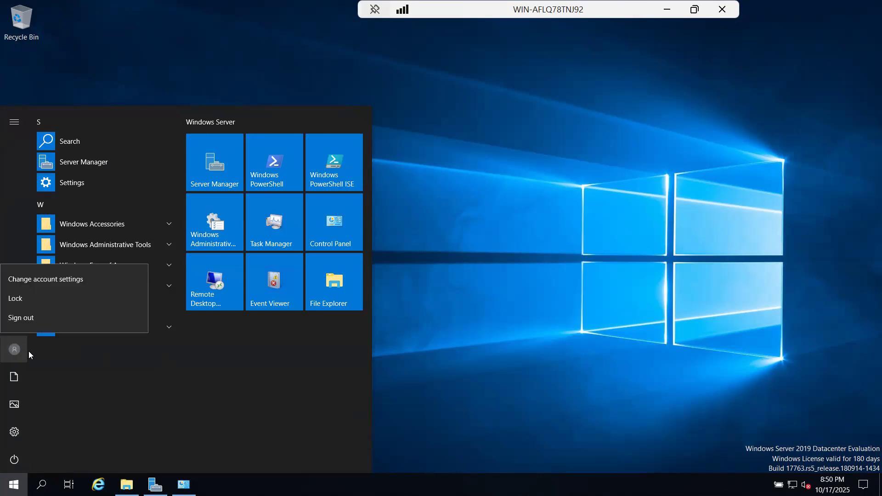
click(49, 319)
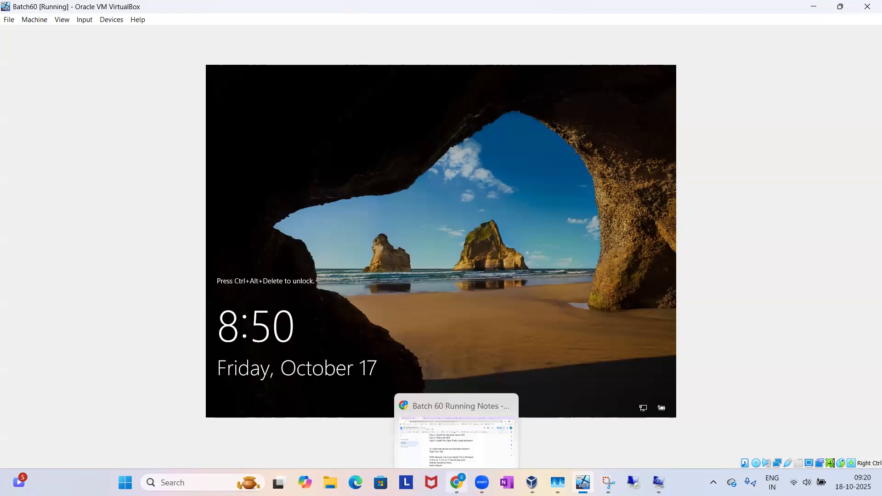
Add the lines "Log Off", "Signout", "Disconnect" and "ShutDown" below "Extra Feature" in the Batch 60 Running Notes.
click(462, 467)
key(Return)
key(Return)
text(L)
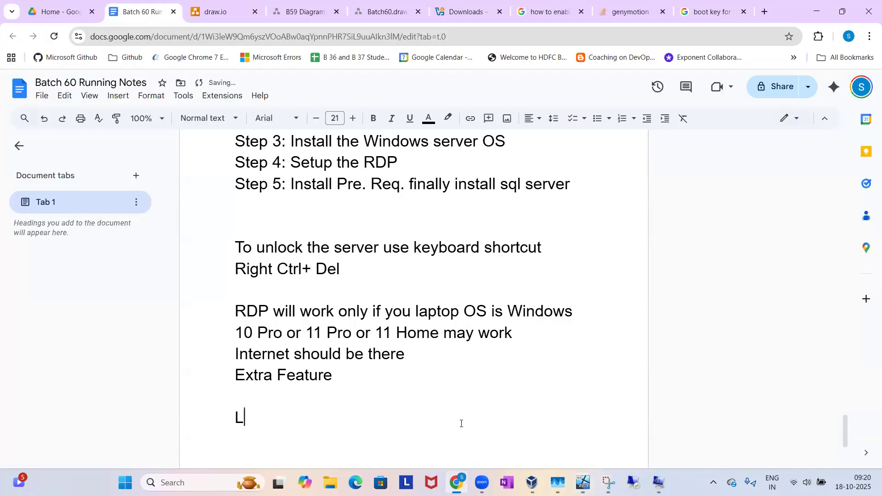
text(og Off)
key(Return)
text(Sig)
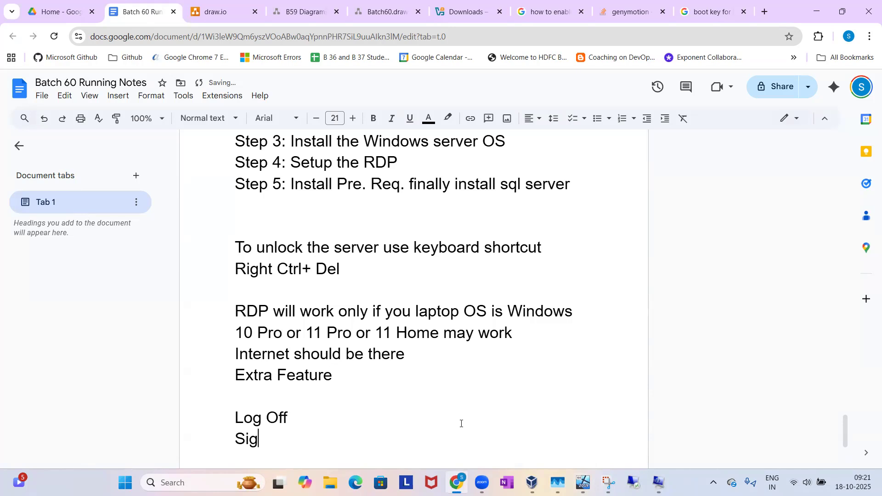
text(nout)
key(Return)
text(Disc)
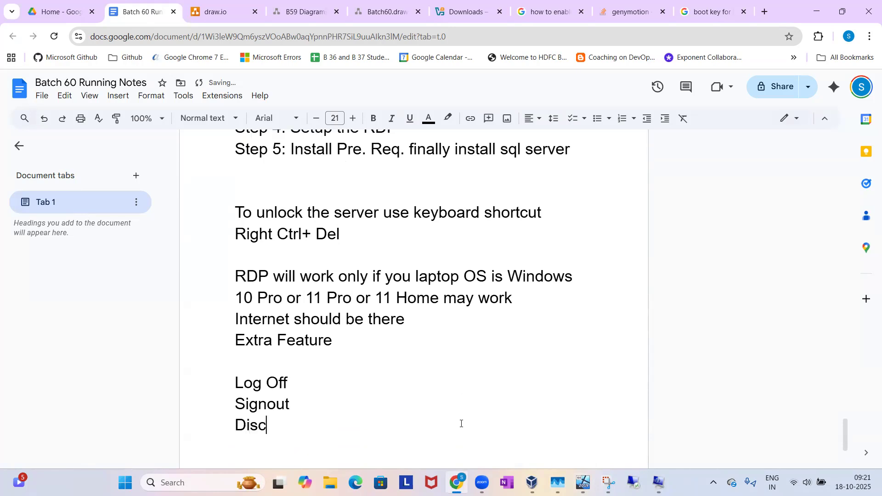
text(onnect)
key(Return)
text(ShutD)
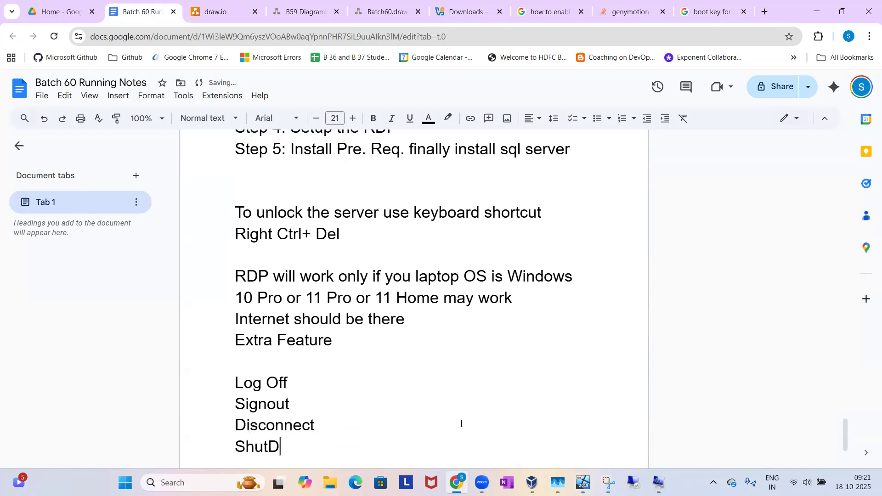
text(own)
key(Return)
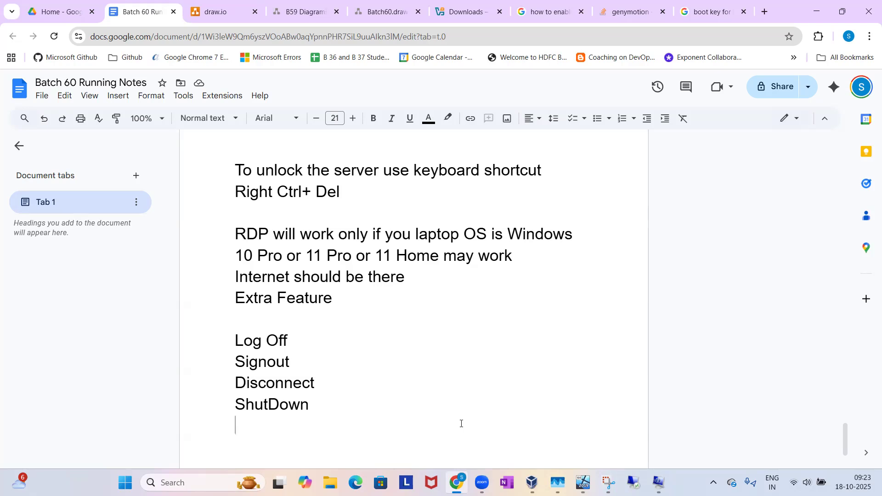
mouse_move(609, 482)
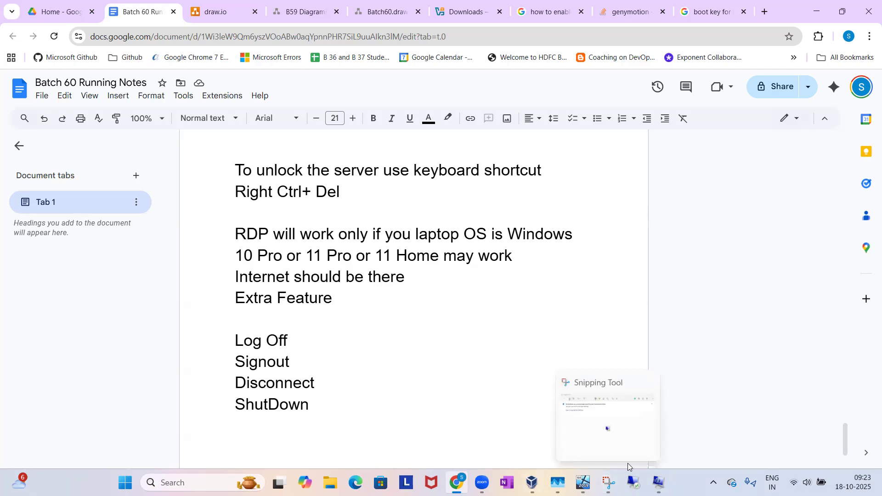